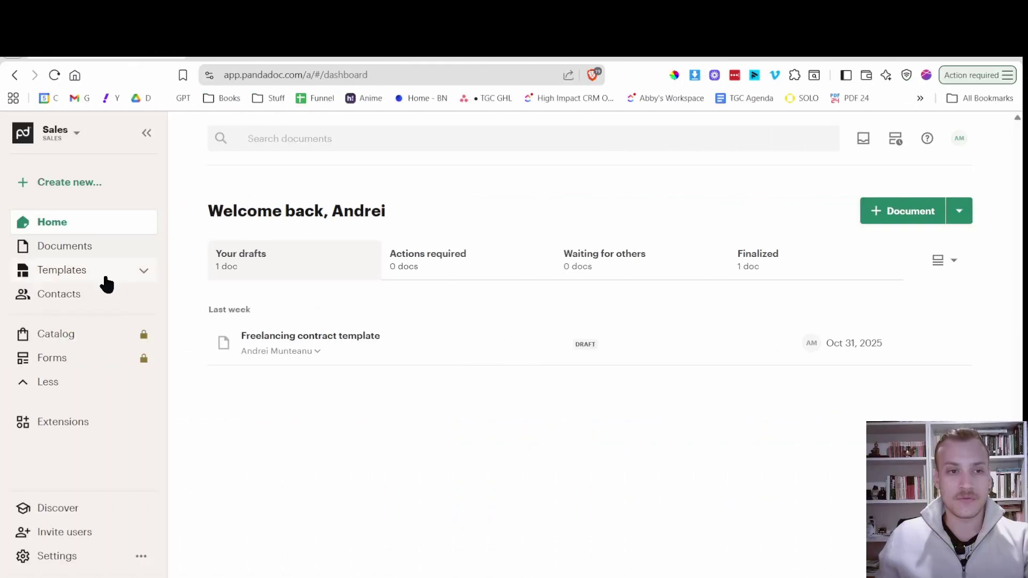
Start a new document from the Service Contract Template and select its default name.
{"action": "left_click", "coordinate": [91, 269]}
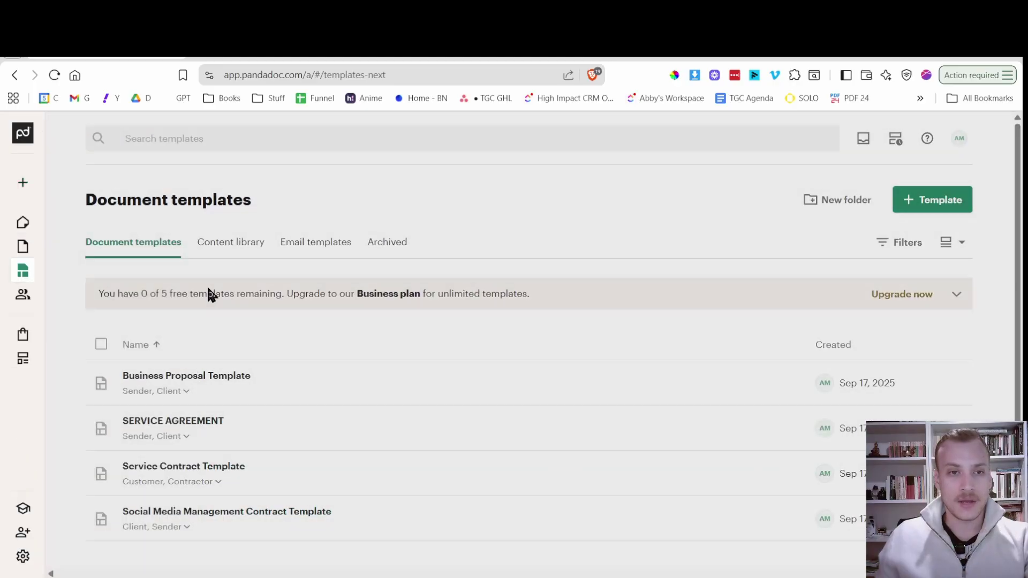
{"action": "mouse_move", "coordinate": [8, 274]}
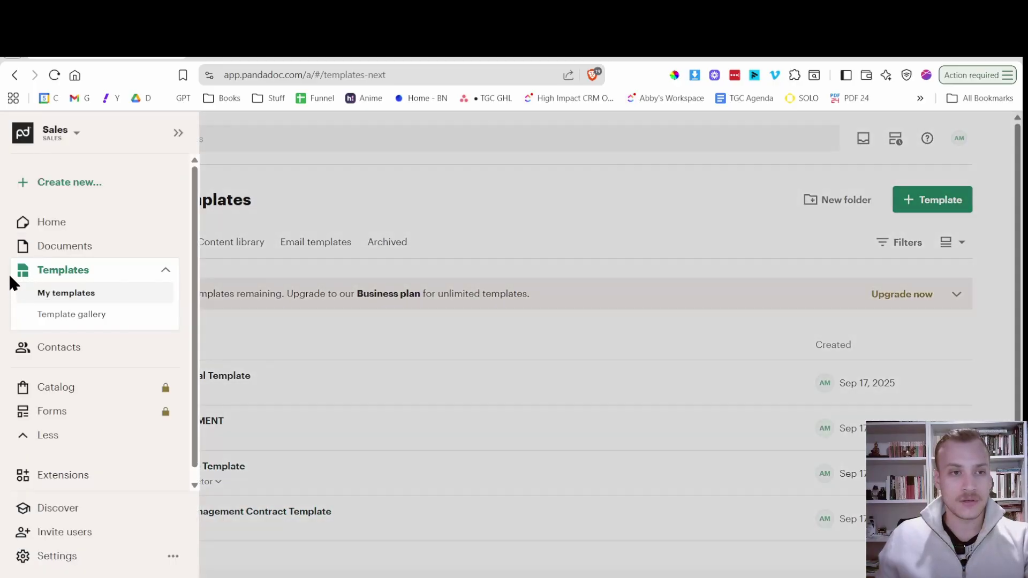
{"action": "left_click", "coordinate": [86, 183]}
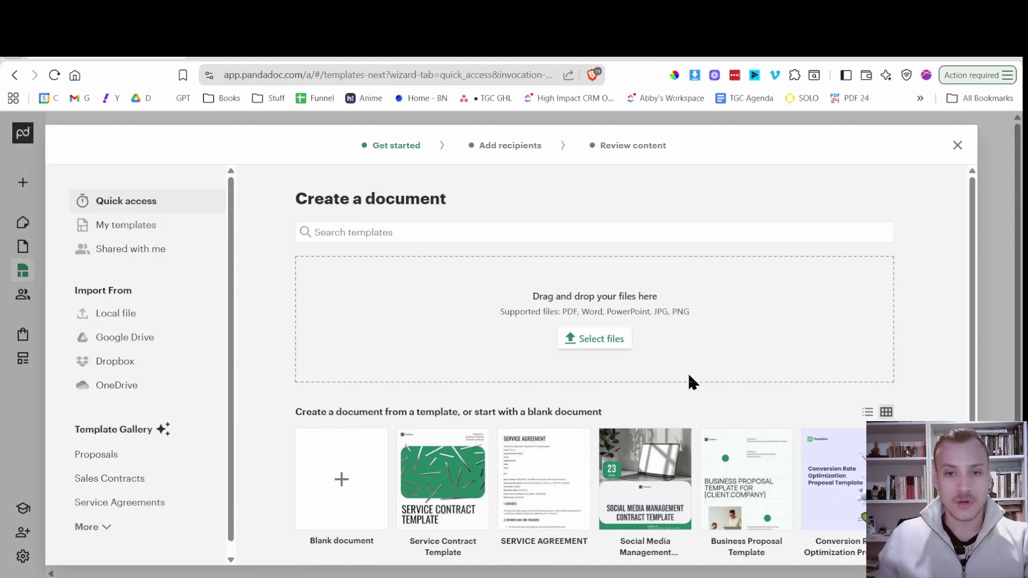
{"action": "scroll", "coordinate": [685, 378], "scroll_direction": "down", "scroll_amount": 3}
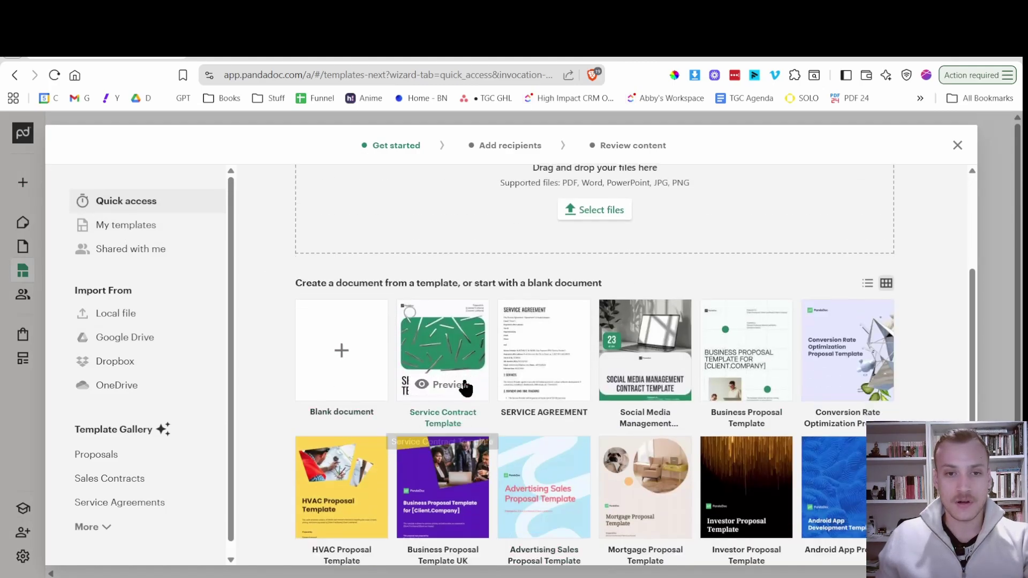
{"action": "left_click", "coordinate": [447, 354]}
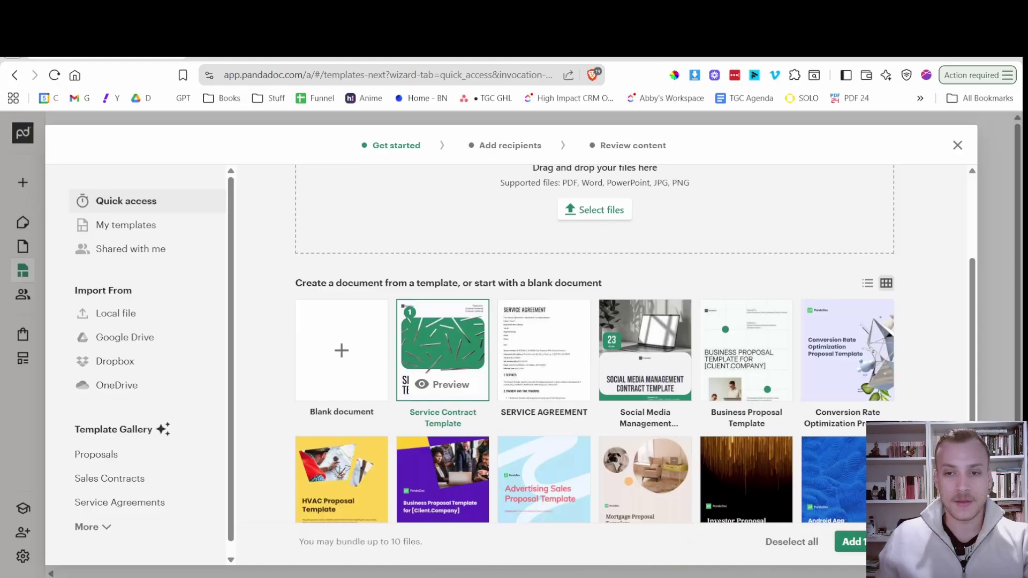
{"action": "left_click", "coordinate": [875, 542]}
{"action": "left_click", "coordinate": [355, 283]}
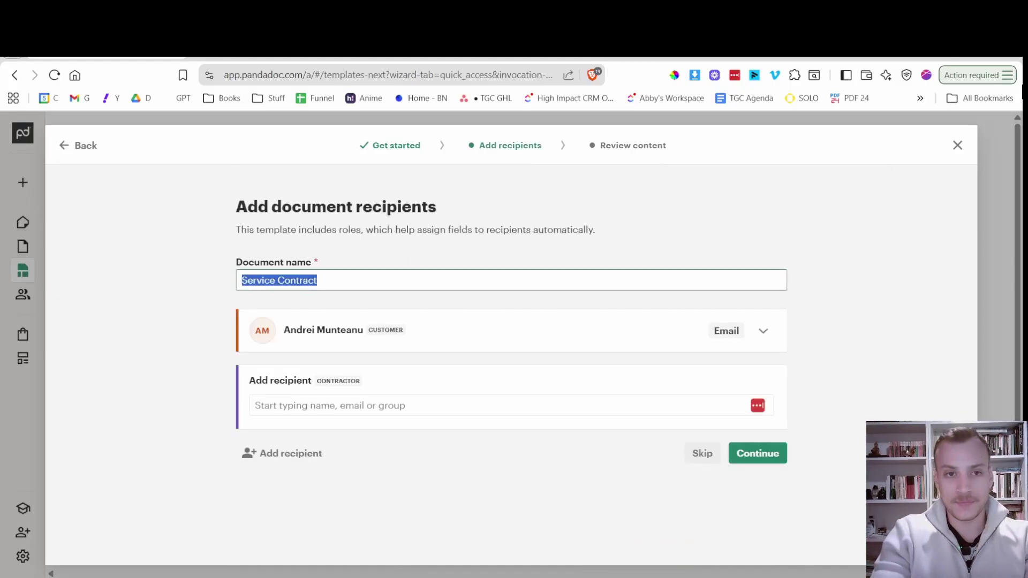
Rename the document to 'Freelancing contract template'.
{"action": "type", "text": "Co"}
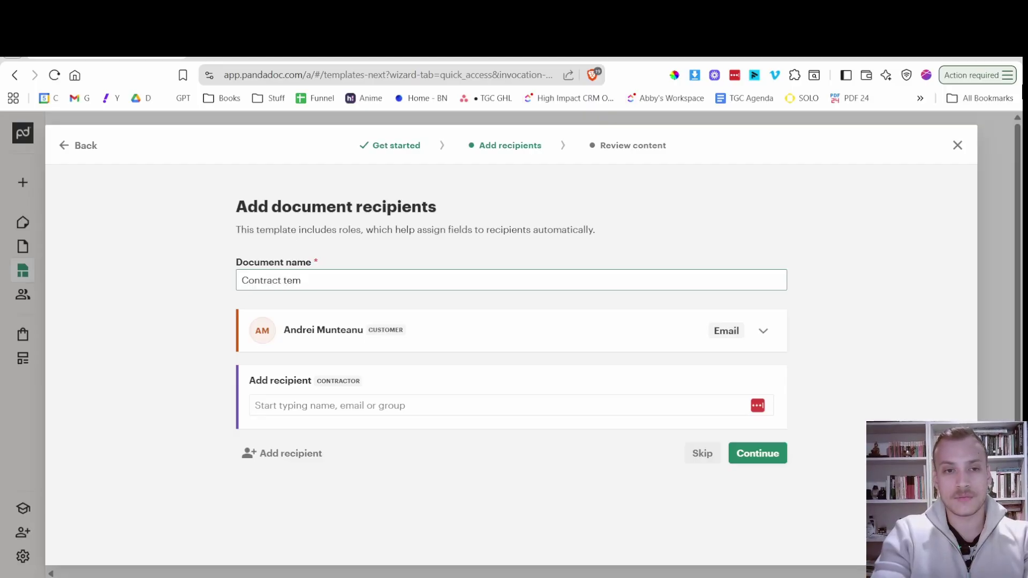
{"action": "type", "text": "ntract tem"}
{"action": "key", "text": "ctrl+a"}
{"action": "type", "text": "F"}
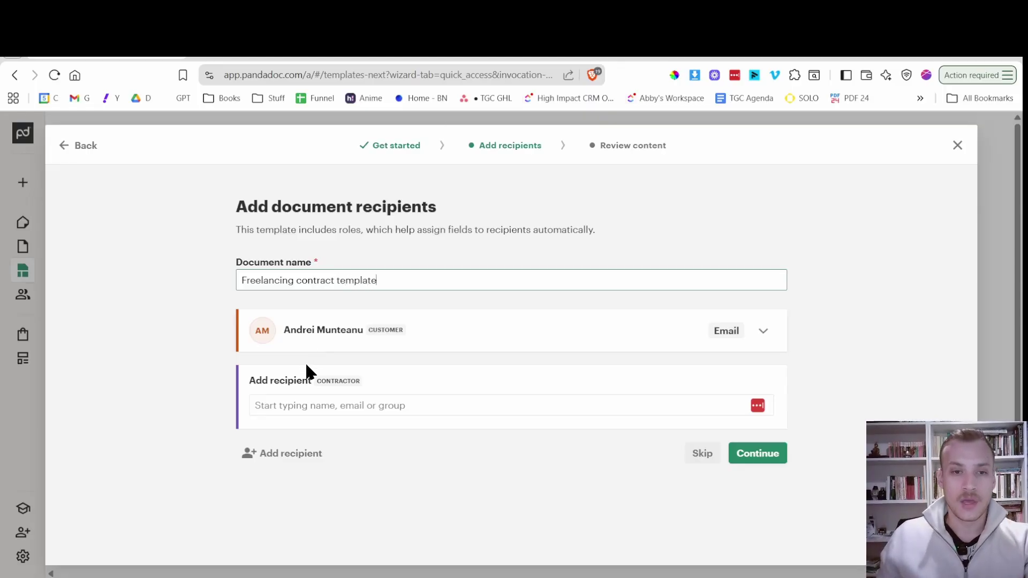
Review the customer recipient's delivery details and confirm the recipients.
{"action": "left_click", "coordinate": [457, 338]}
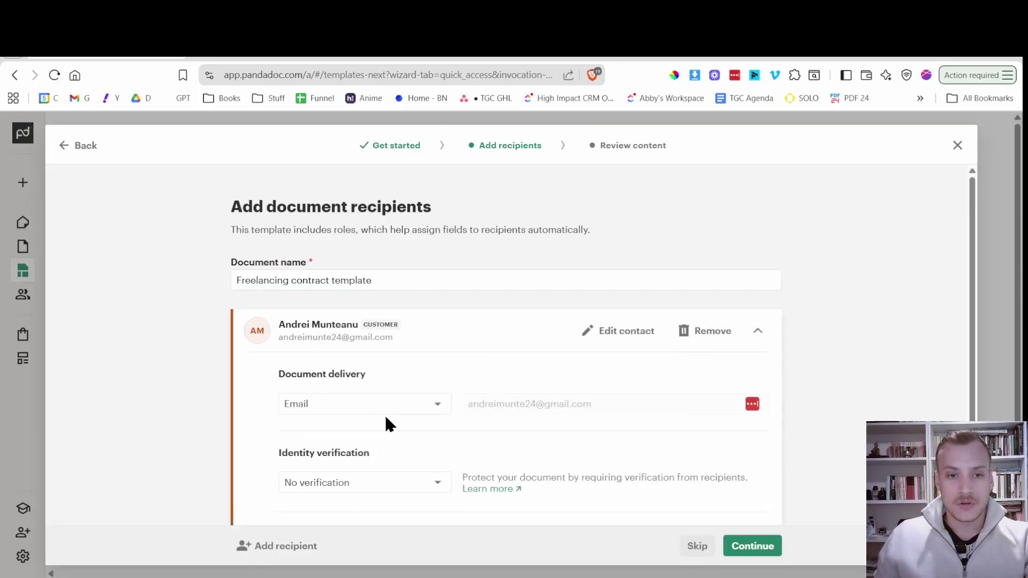
{"action": "left_click", "coordinate": [755, 330]}
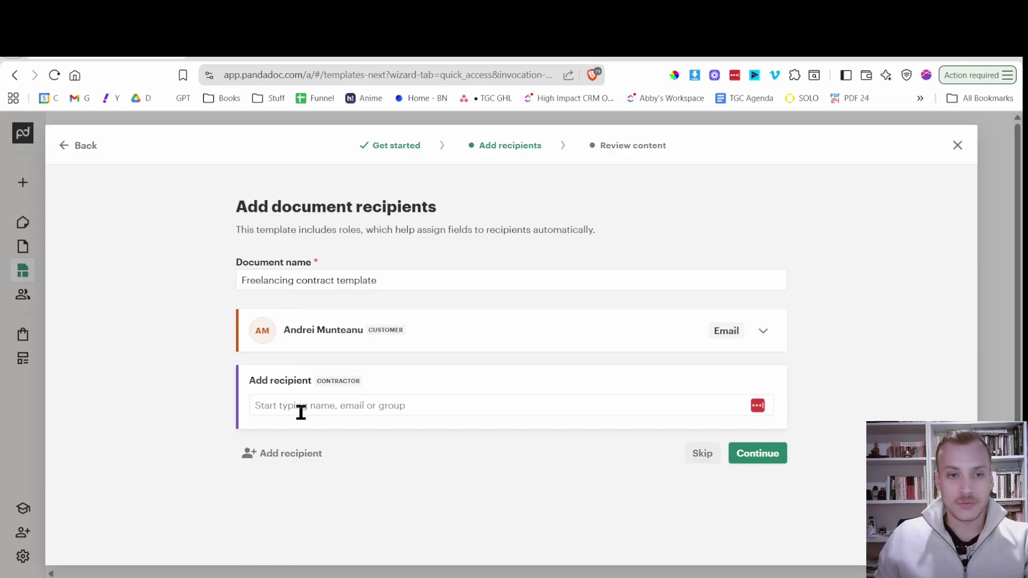
{"action": "left_click", "coordinate": [768, 463]}
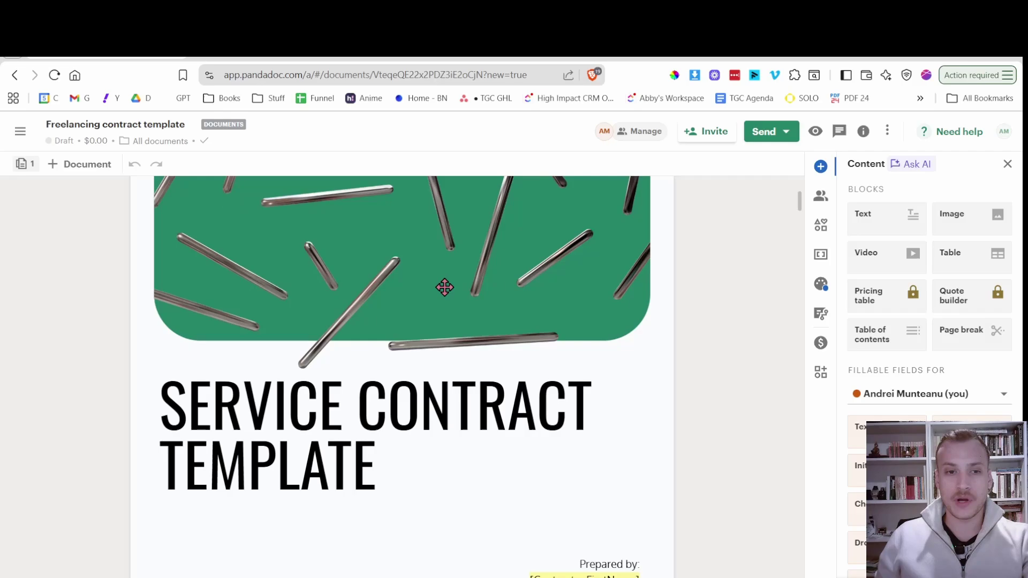
Delete the cover page so the 11-page contract begins with the service contract text.
{"action": "scroll", "coordinate": [443, 287], "scroll_direction": "down", "scroll_amount": 5}
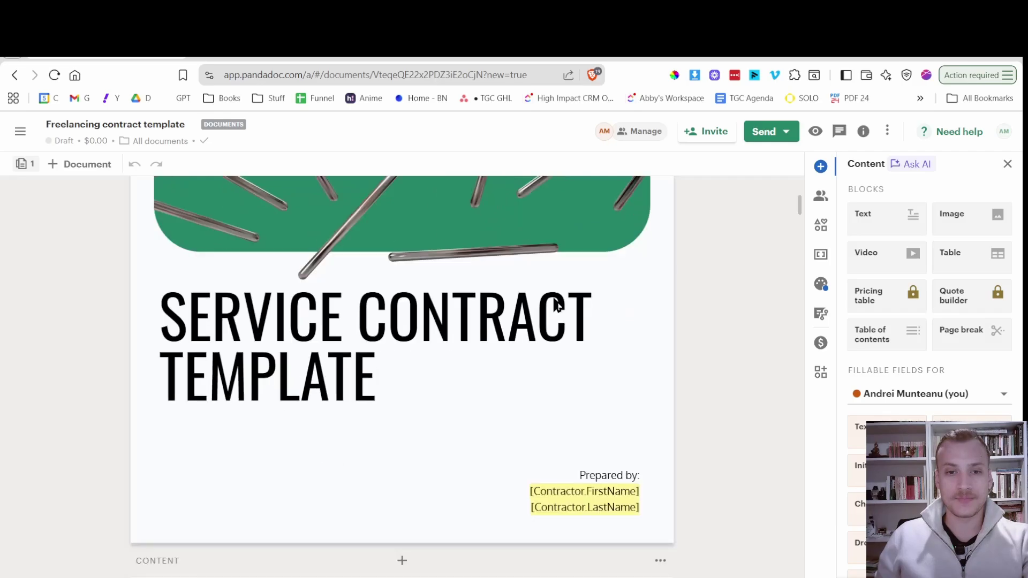
{"action": "scroll", "coordinate": [355, 264], "scroll_direction": "down", "scroll_amount": 3}
{"action": "scroll", "coordinate": [399, 355], "scroll_direction": "up", "scroll_amount": 5}
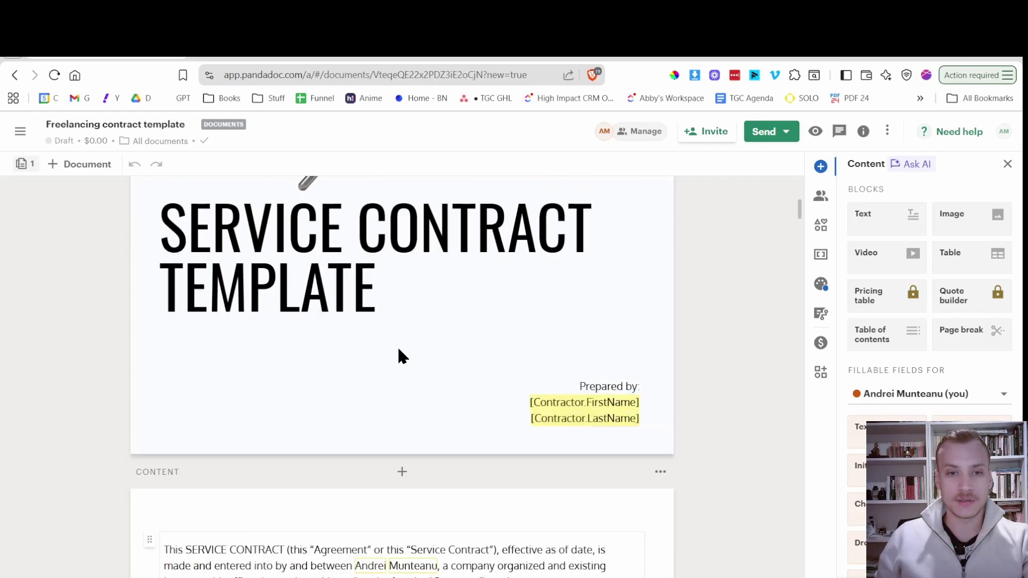
{"action": "scroll", "coordinate": [408, 353], "scroll_direction": "down", "scroll_amount": 6}
{"action": "scroll", "coordinate": [412, 351], "scroll_direction": "down", "scroll_amount": 5}
{"action": "scroll", "coordinate": [420, 343], "scroll_direction": "up", "scroll_amount": 5}
{"action": "scroll", "coordinate": [421, 335], "scroll_direction": "down", "scroll_amount": 8}
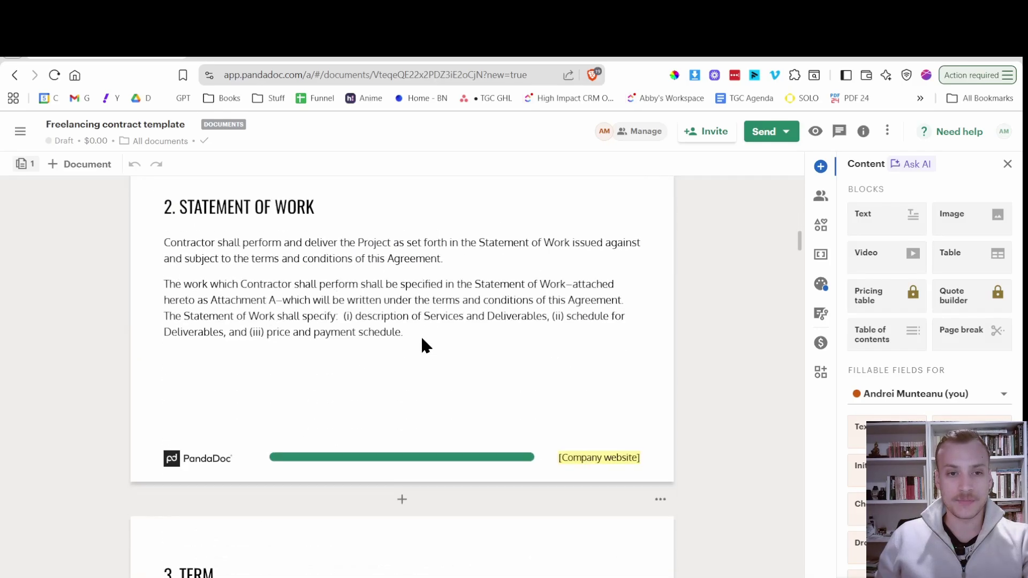
{"action": "scroll", "coordinate": [422, 340], "scroll_direction": "up", "scroll_amount": 10}
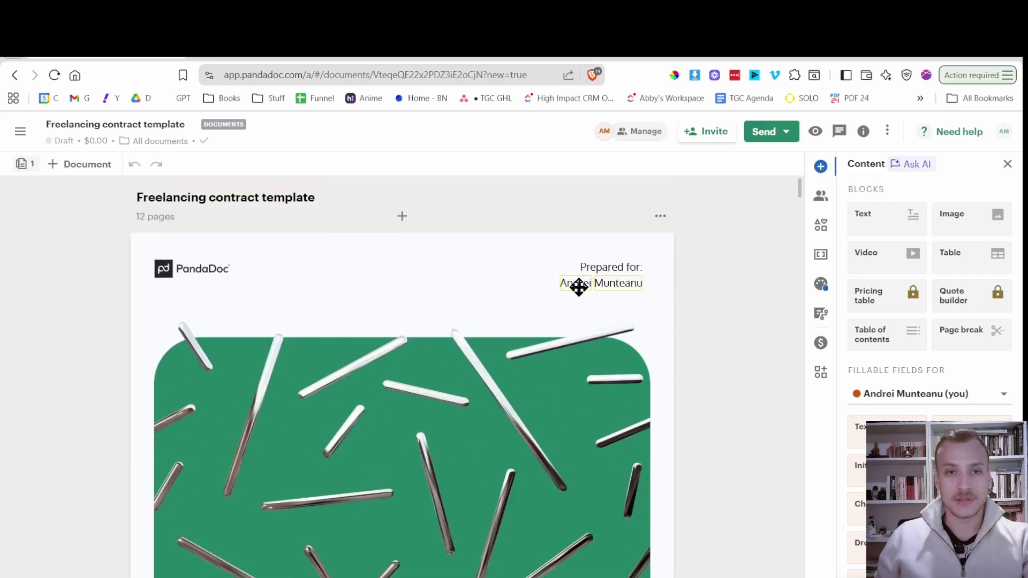
{"action": "left_click", "coordinate": [660, 217]}
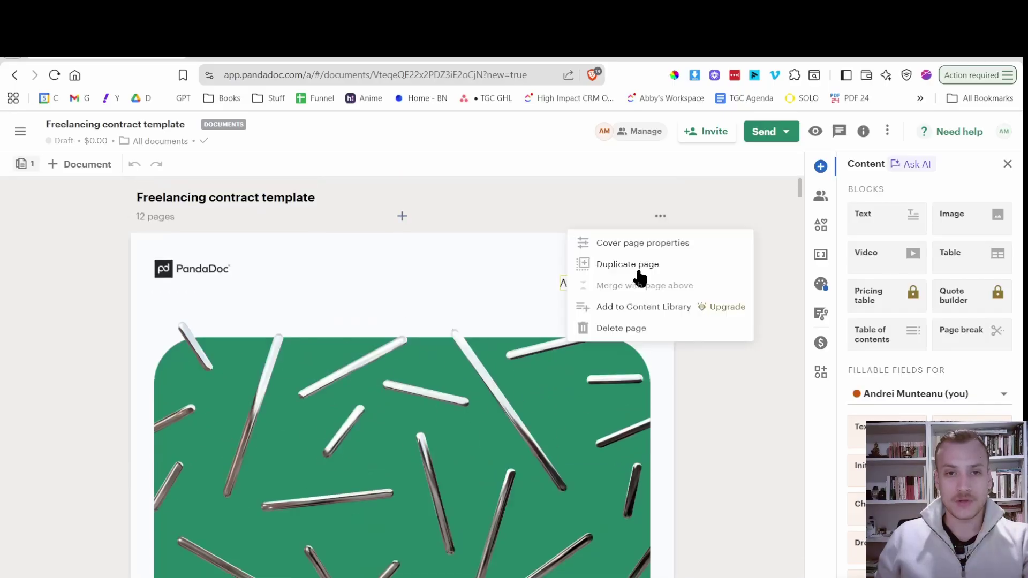
{"action": "left_click", "coordinate": [623, 328]}
{"action": "scroll", "coordinate": [343, 321], "scroll_direction": "down", "scroll_amount": 2}
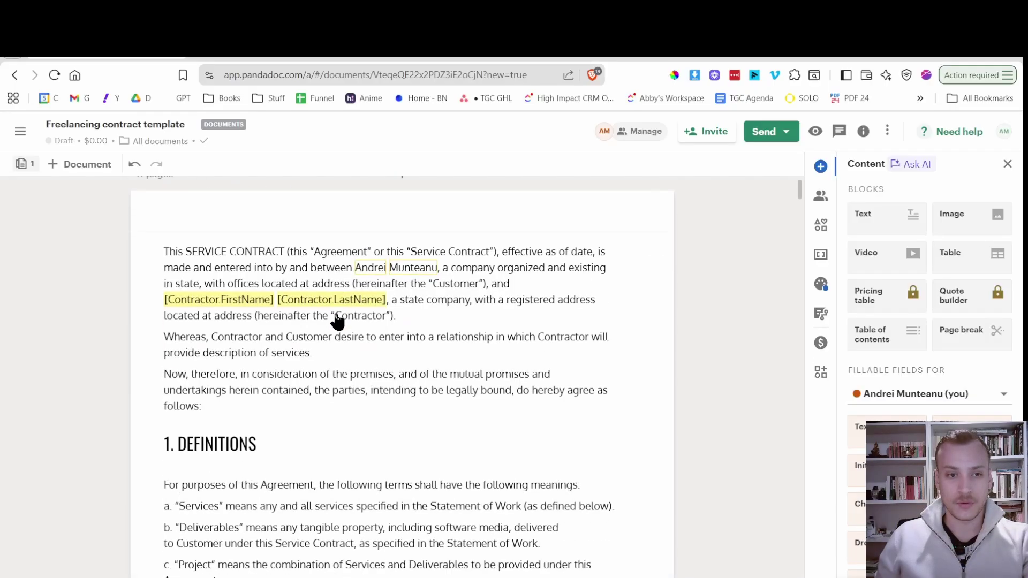
{"action": "scroll", "coordinate": [321, 241], "scroll_direction": "down", "scroll_amount": 7}
{"action": "scroll", "coordinate": [294, 354], "scroll_direction": "up", "scroll_amount": 5}
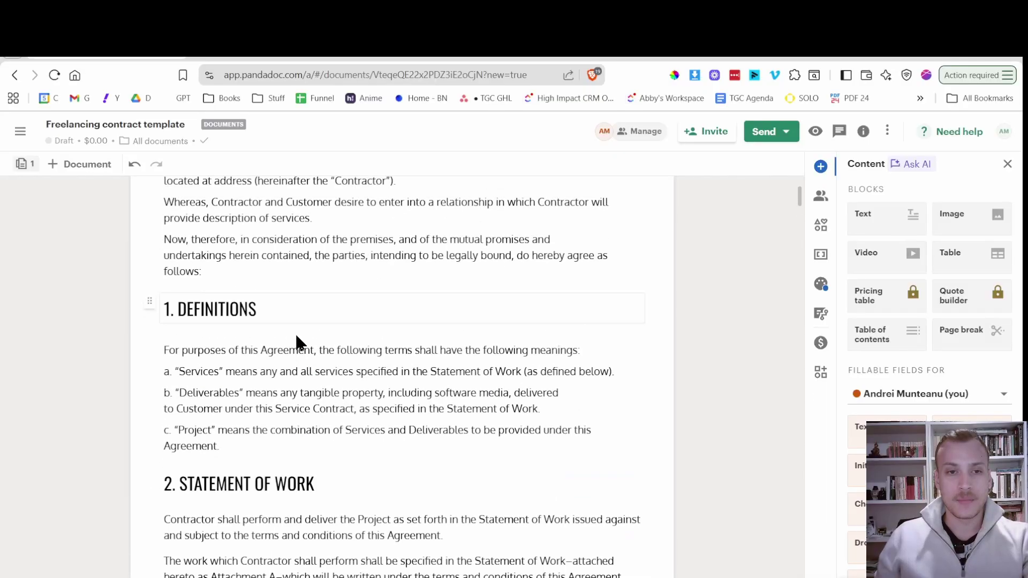
{"action": "scroll", "coordinate": [316, 348], "scroll_direction": "up", "scroll_amount": 3}
{"action": "scroll", "coordinate": [356, 355], "scroll_direction": "down", "scroll_amount": 3}
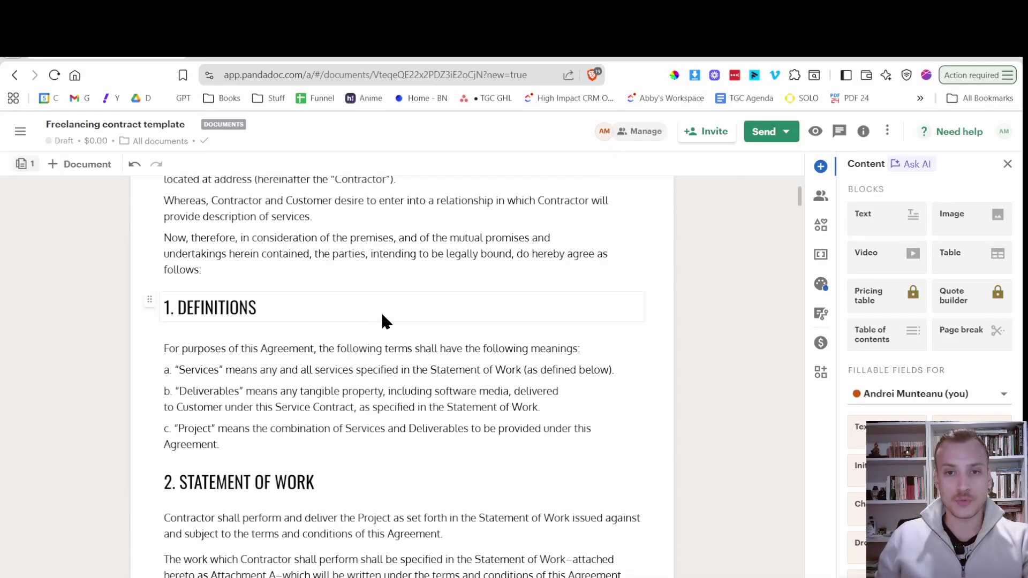
{"action": "scroll", "coordinate": [386, 321], "scroll_direction": "down", "scroll_amount": 10}
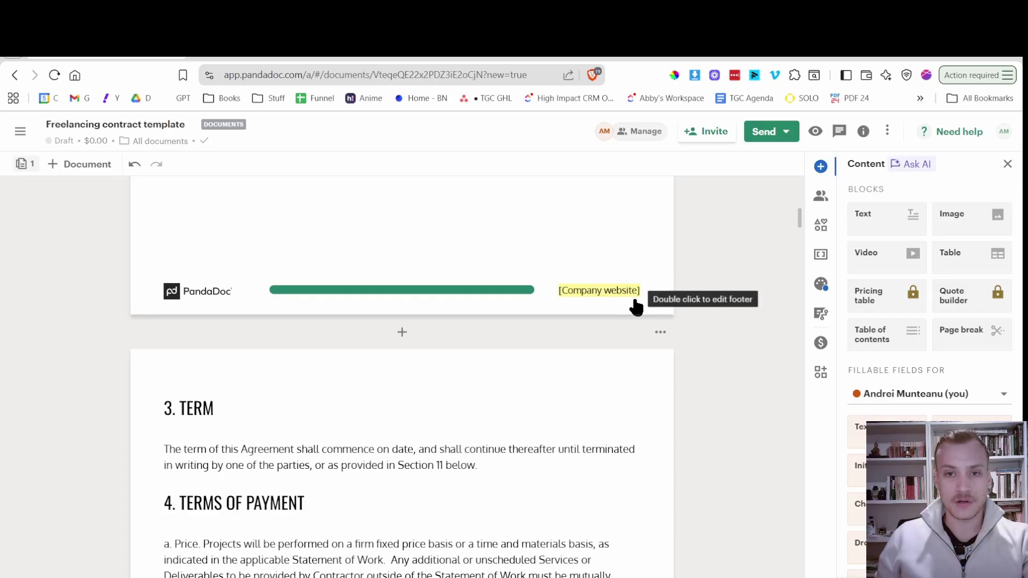
Remove the PandaDoc logo and [Company website] field from the first page's footer.
{"action": "double_click", "coordinate": [431, 295]}
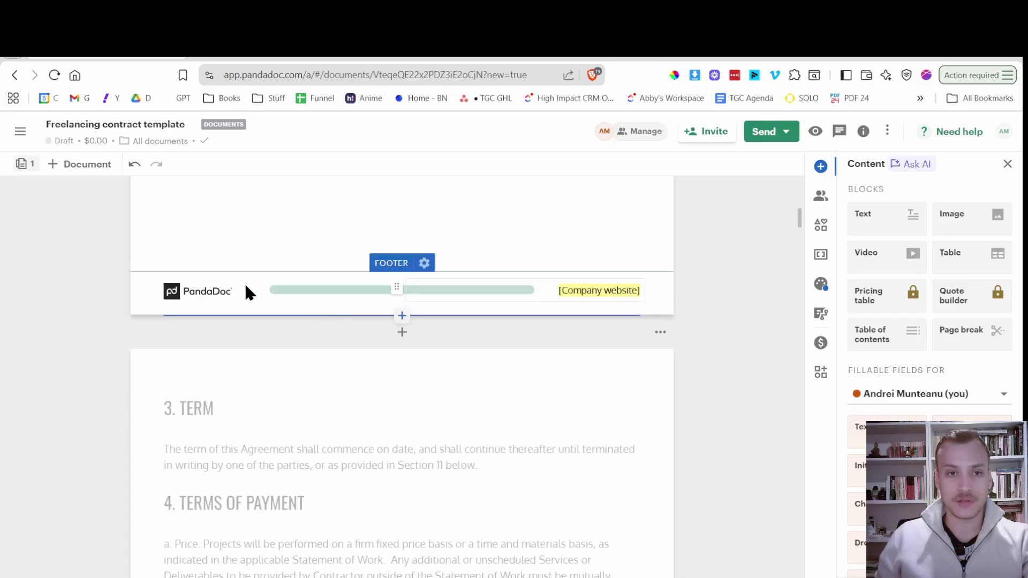
{"action": "left_click", "coordinate": [225, 292]}
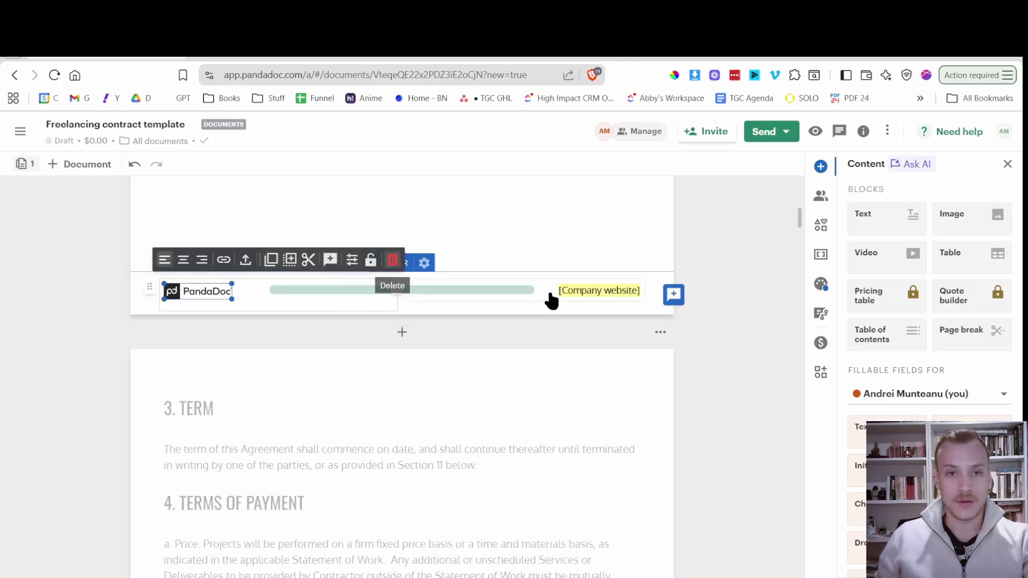
{"action": "key", "text": "Delete"}
{"action": "left_click", "coordinate": [585, 299]}
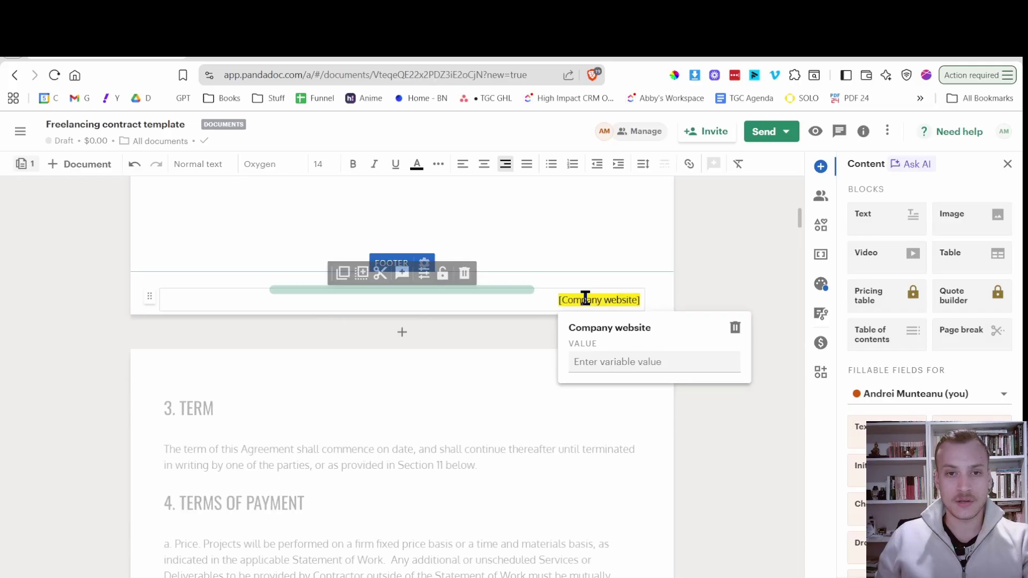
{"action": "left_click", "coordinate": [733, 327]}
{"action": "left_click", "coordinate": [509, 215]}
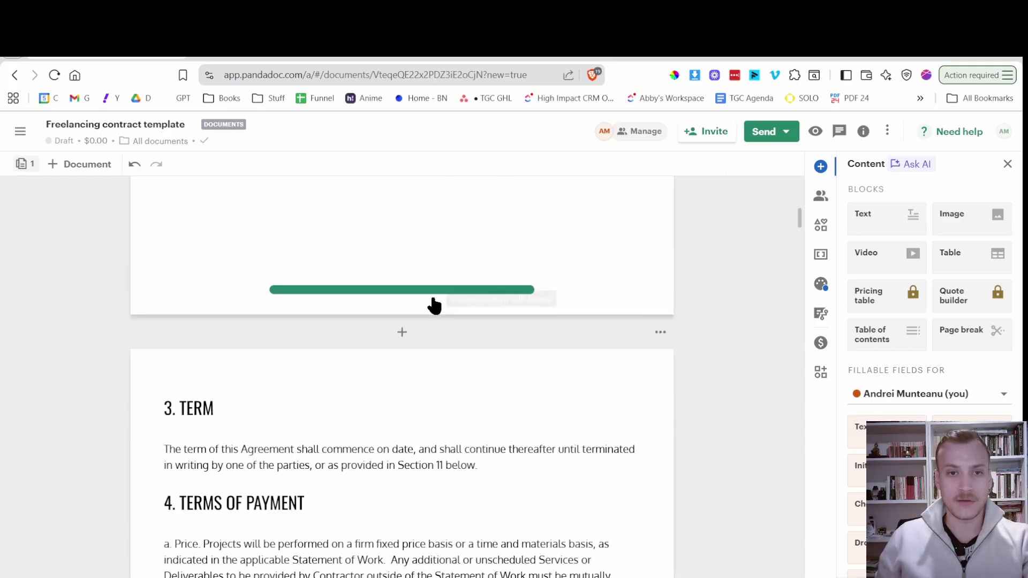
{"action": "scroll", "coordinate": [431, 297], "scroll_direction": "down", "scroll_amount": 4}
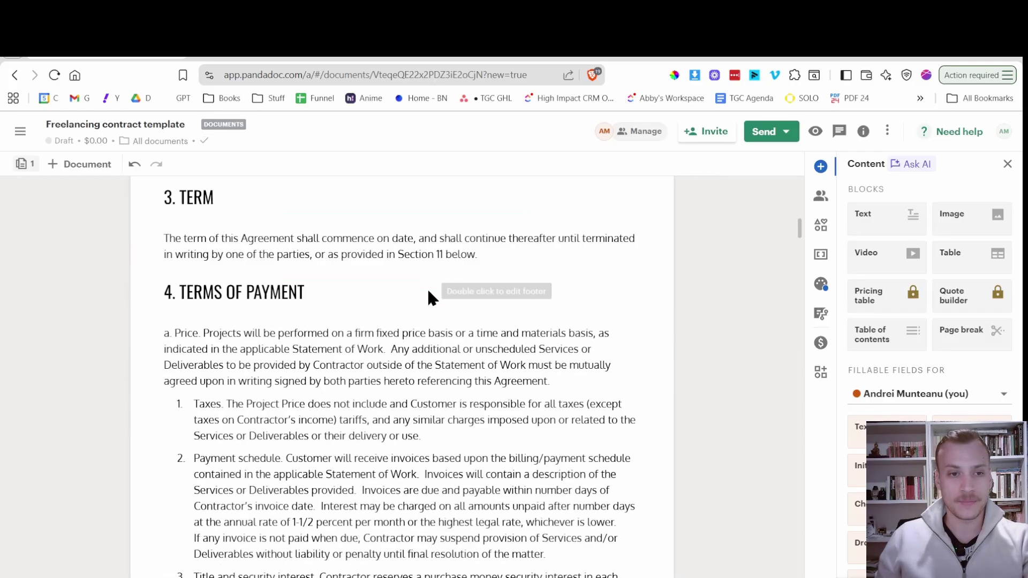
{"action": "scroll", "coordinate": [428, 292], "scroll_direction": "down", "scroll_amount": 8}
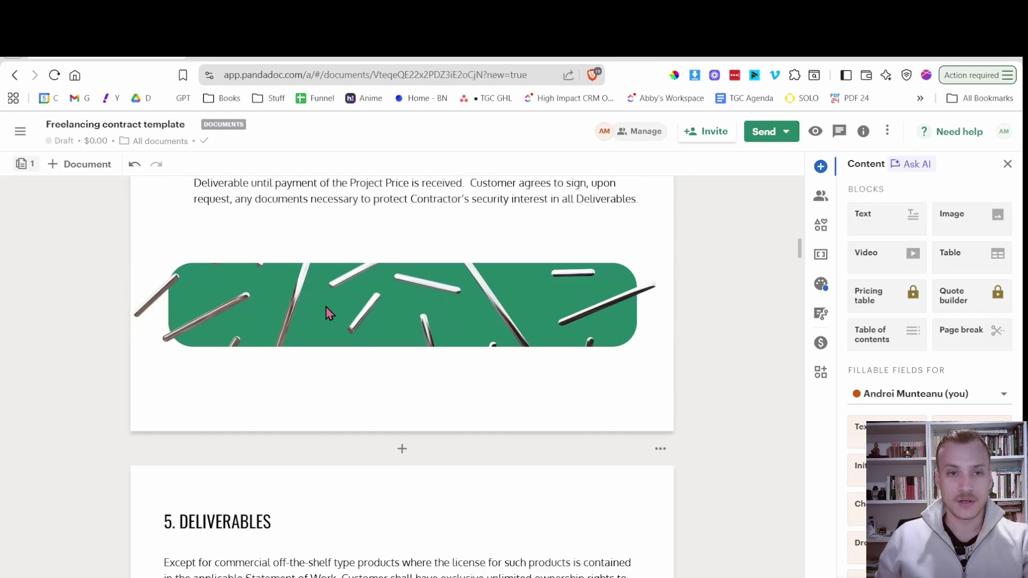
Delete the page holding the Term and Payment sections.
{"action": "scroll", "coordinate": [328, 312], "scroll_direction": "up", "scroll_amount": 20}
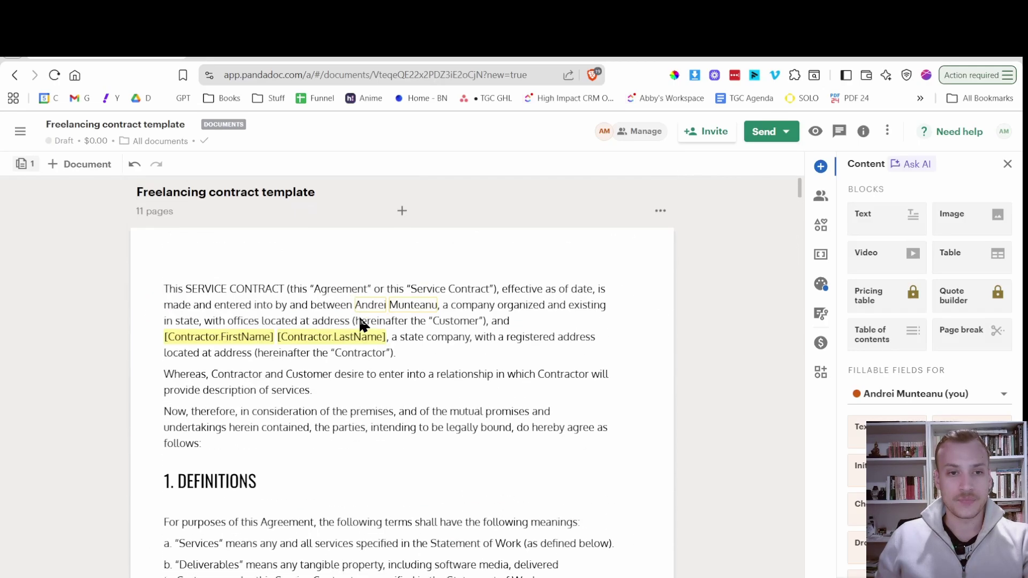
{"action": "scroll", "coordinate": [473, 294], "scroll_direction": "down", "scroll_amount": 10}
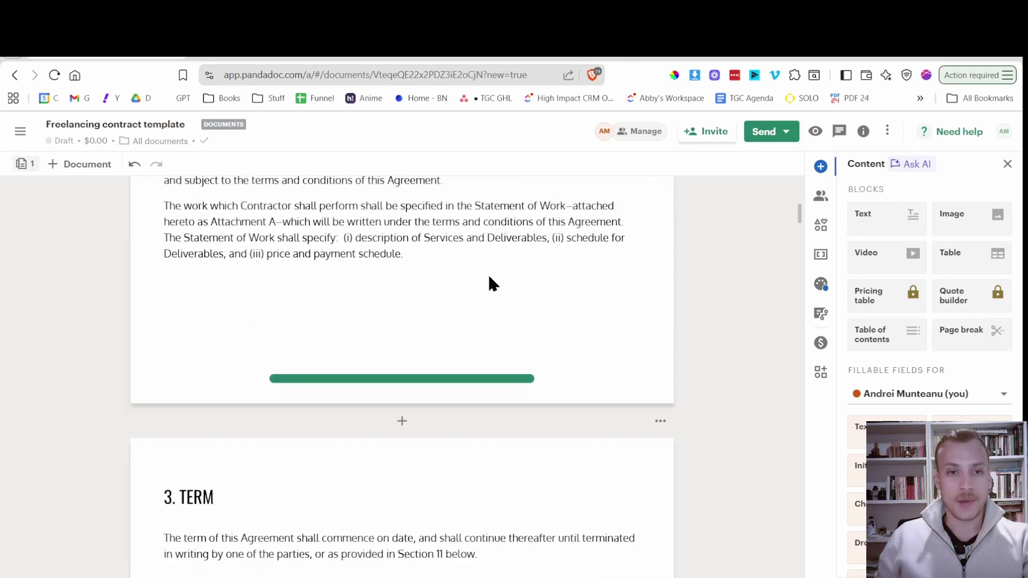
{"action": "scroll", "coordinate": [491, 283], "scroll_direction": "down", "scroll_amount": 2}
{"action": "left_click", "coordinate": [660, 332]}
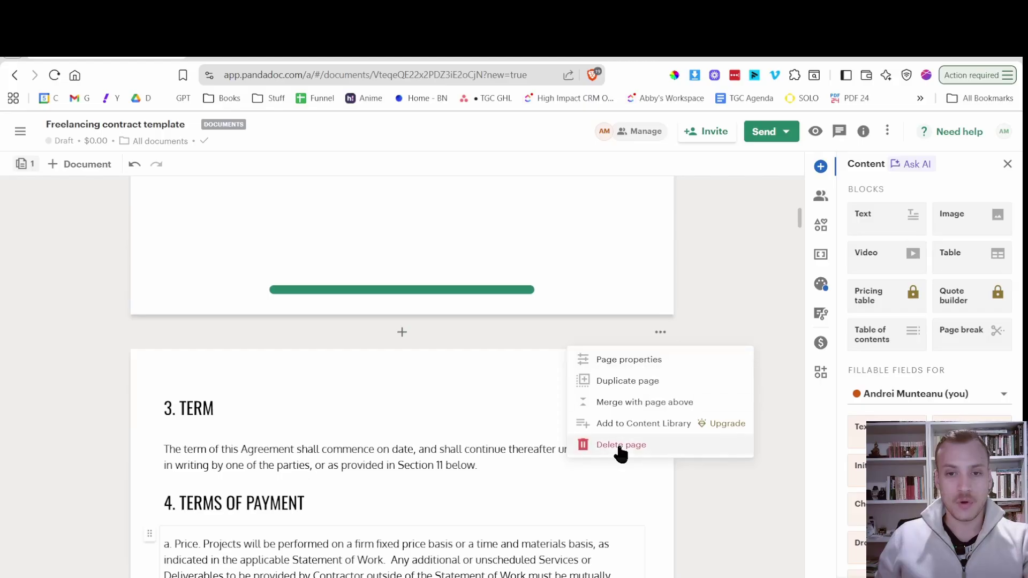
{"action": "left_click", "coordinate": [591, 445]}
Delete the Deliverables, Acceptance, Warranties, Limitation of Liability and Force Majeure pages.
{"action": "scroll", "coordinate": [540, 329], "scroll_direction": "down", "scroll_amount": 20}
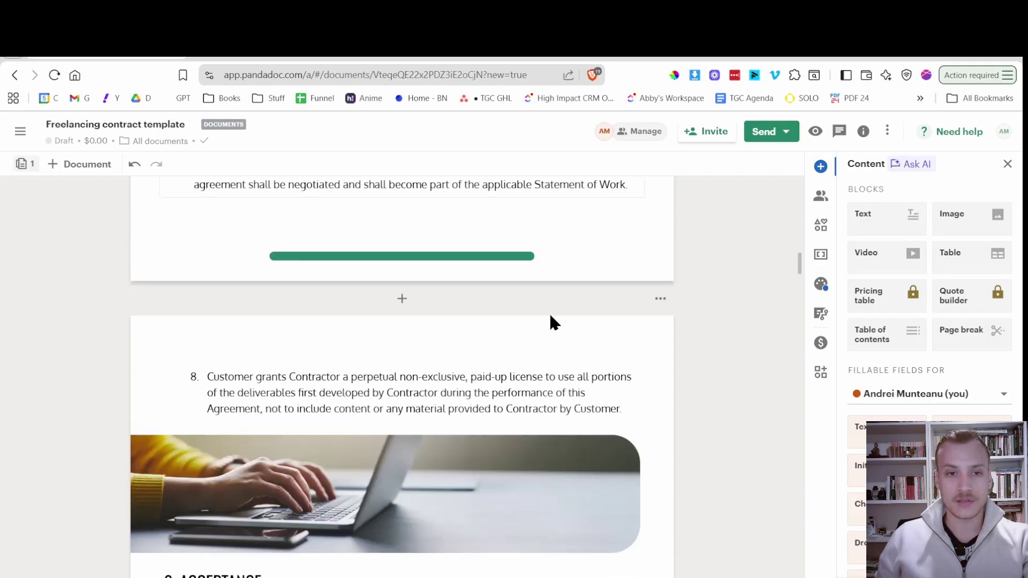
{"action": "scroll", "coordinate": [550, 317], "scroll_direction": "down", "scroll_amount": 20}
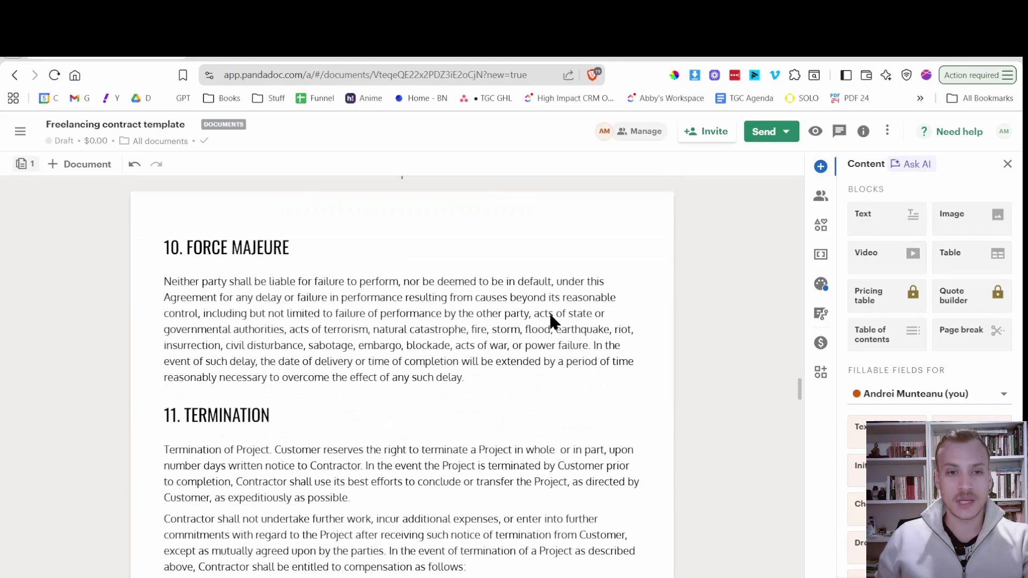
{"action": "scroll", "coordinate": [551, 321], "scroll_direction": "down", "scroll_amount": 15}
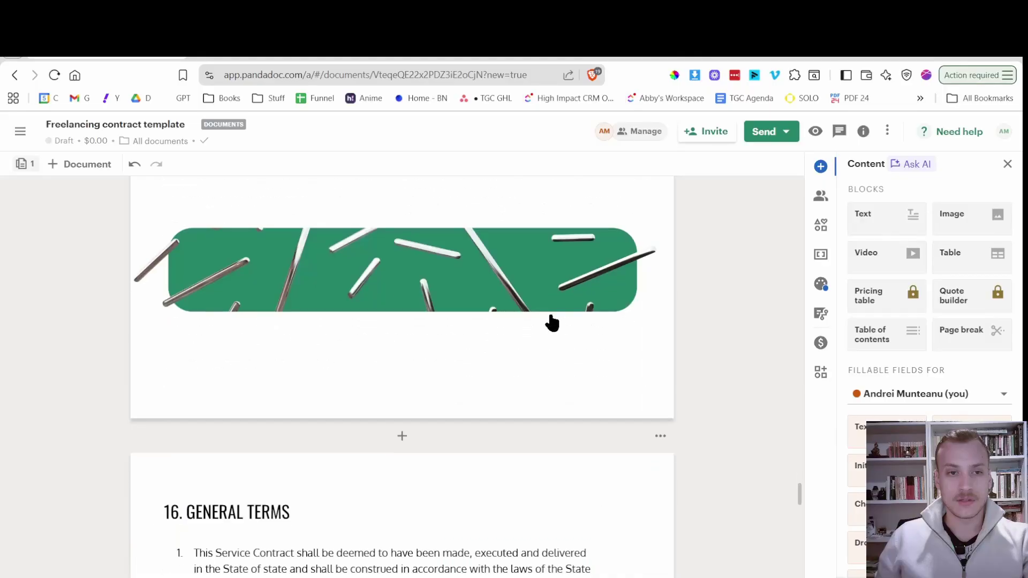
{"action": "scroll", "coordinate": [528, 325], "scroll_direction": "up", "scroll_amount": 5}
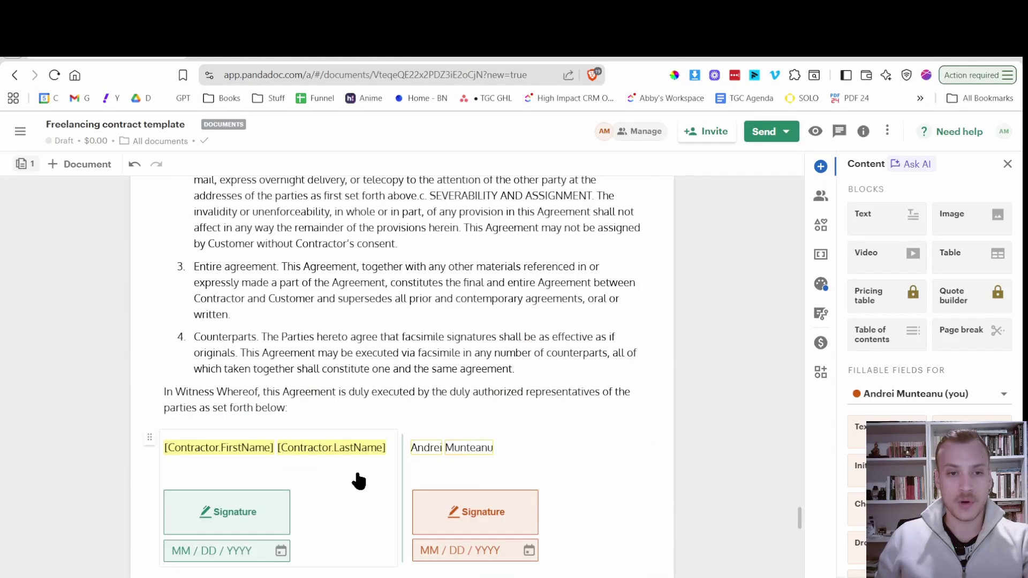
{"action": "scroll", "coordinate": [364, 471], "scroll_direction": "down", "scroll_amount": 6}
{"action": "scroll", "coordinate": [460, 407], "scroll_direction": "up", "scroll_amount": 12}
{"action": "scroll", "coordinate": [507, 401], "scroll_direction": "up", "scroll_amount": 20}
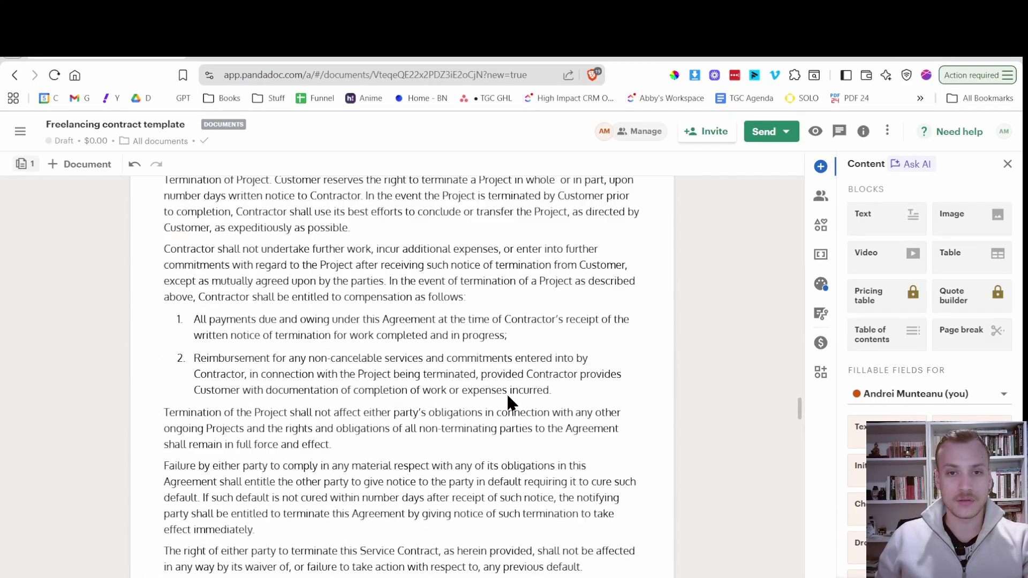
{"action": "scroll", "coordinate": [542, 415], "scroll_direction": "up", "scroll_amount": 20}
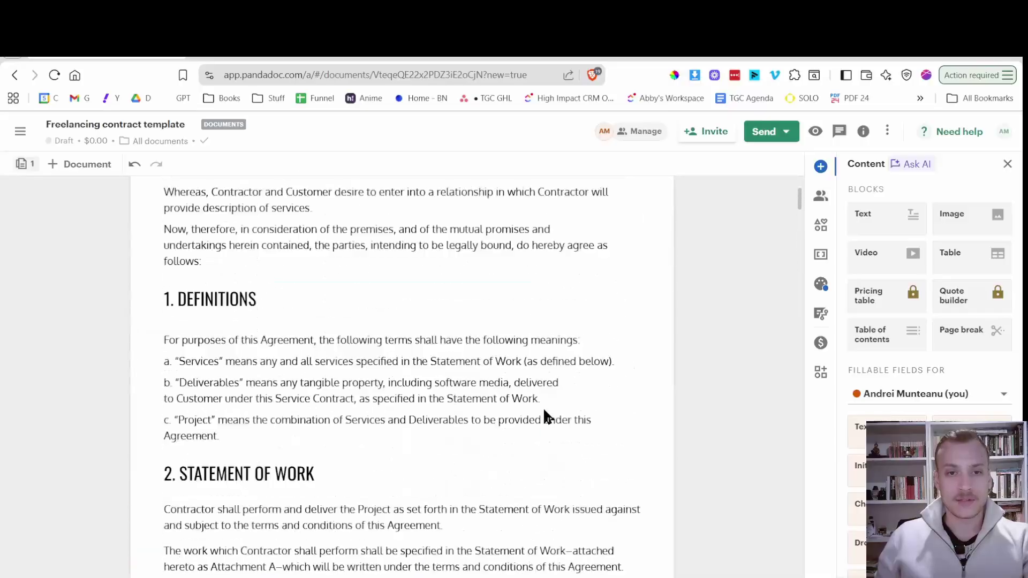
{"action": "scroll", "coordinate": [546, 393], "scroll_direction": "down", "scroll_amount": 15}
{"action": "scroll", "coordinate": [554, 369], "scroll_direction": "down", "scroll_amount": 2}
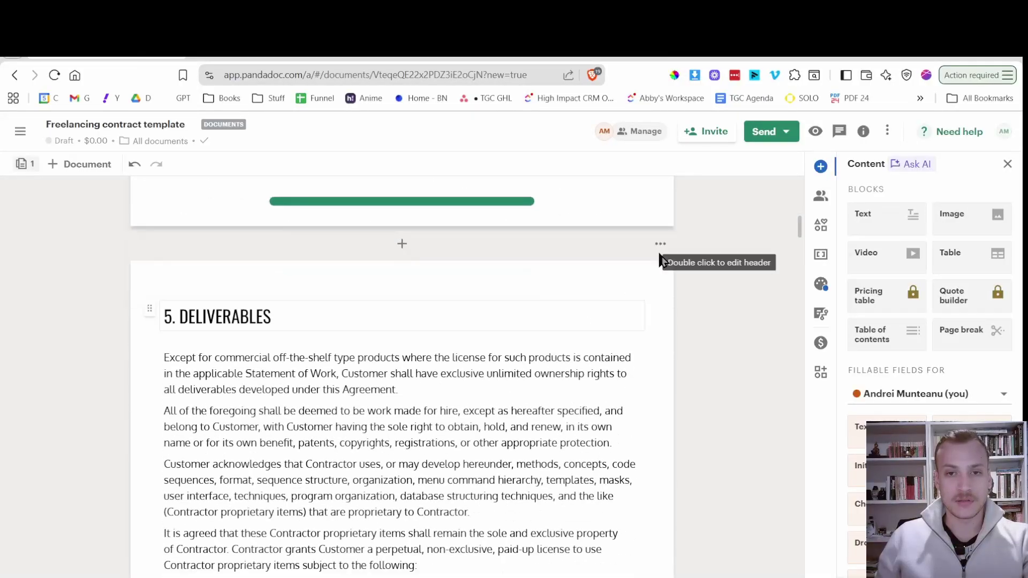
{"action": "left_click", "coordinate": [661, 243]}
{"action": "left_click", "coordinate": [620, 356]}
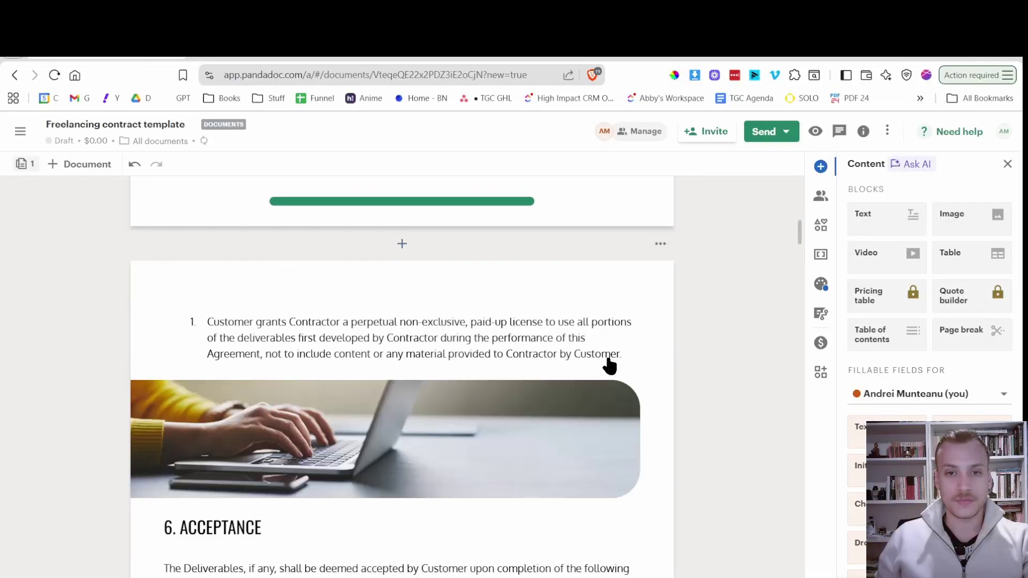
{"action": "left_click", "coordinate": [661, 243]}
{"action": "left_click", "coordinate": [627, 363]}
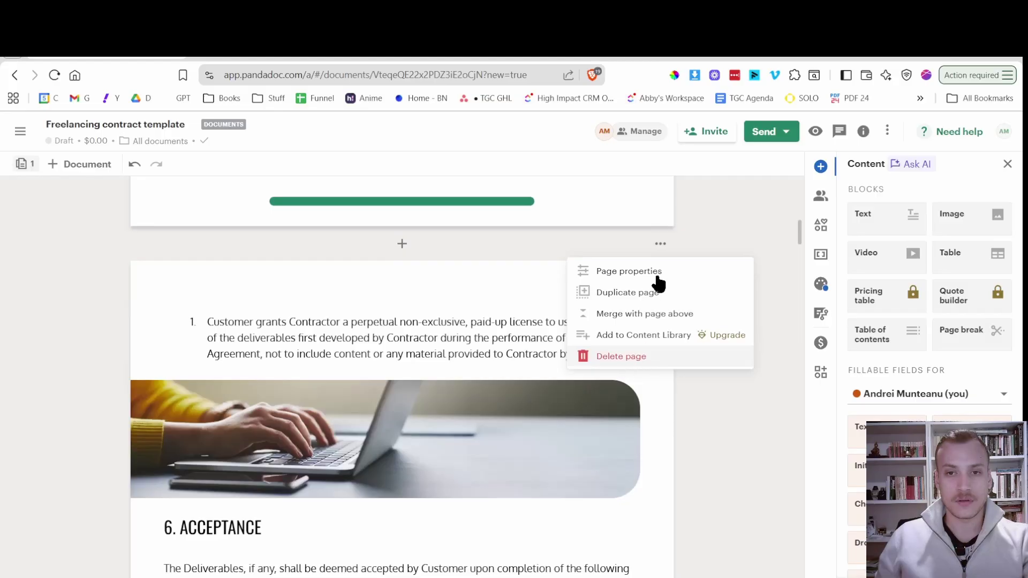
{"action": "left_click", "coordinate": [661, 245]}
{"action": "left_click", "coordinate": [656, 354]}
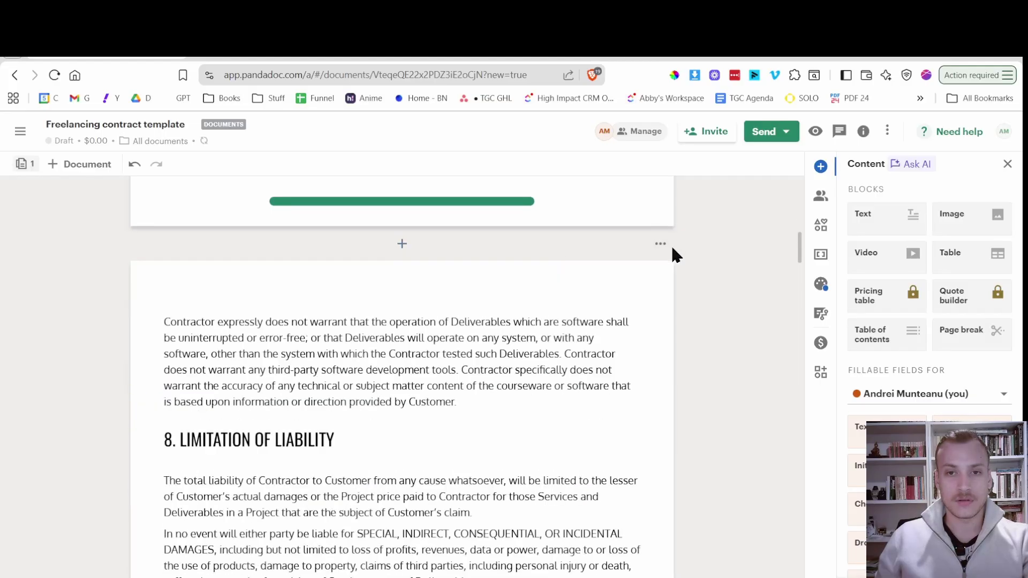
{"action": "left_click", "coordinate": [663, 245]}
{"action": "left_click", "coordinate": [635, 356]}
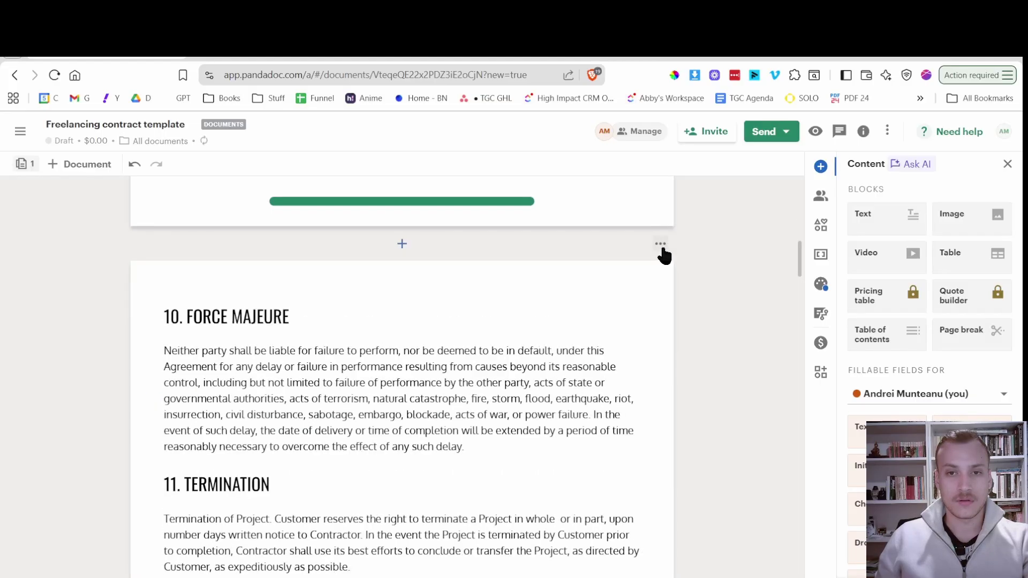
{"action": "left_click", "coordinate": [662, 245]}
{"action": "left_click", "coordinate": [632, 356]}
Delete the 12. Delay or Suspension of Work page and the page after Statement of Work.
{"action": "scroll", "coordinate": [546, 345], "scroll_direction": "down", "scroll_amount": 10}
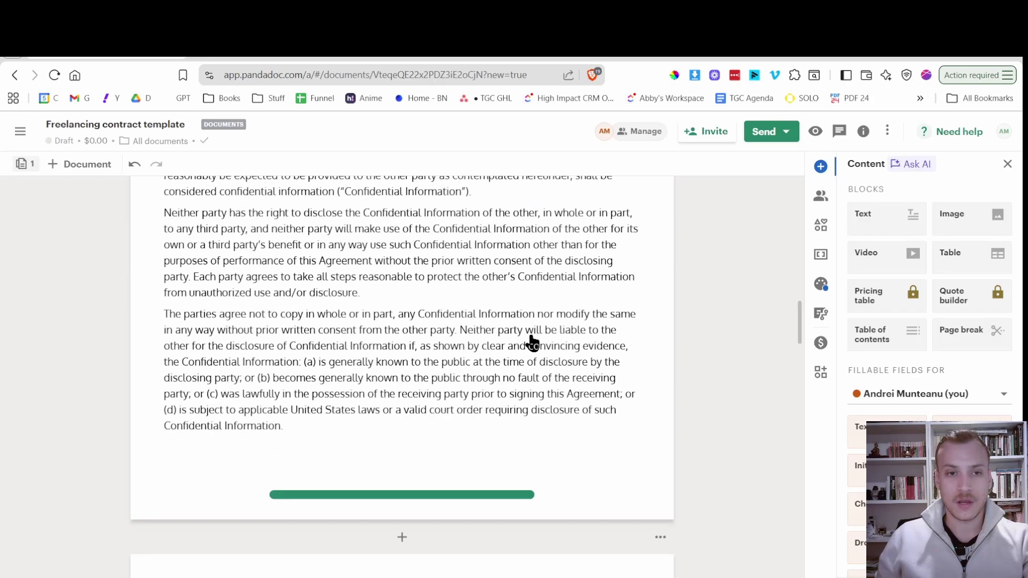
{"action": "scroll", "coordinate": [530, 343], "scroll_direction": "up", "scroll_amount": 5}
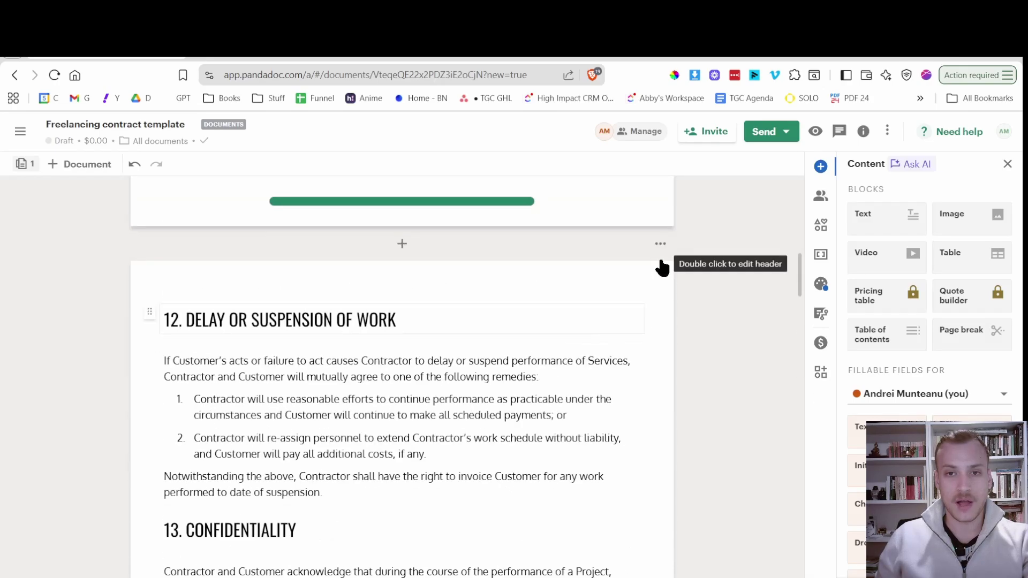
{"action": "left_click", "coordinate": [660, 245]}
{"action": "left_click", "coordinate": [629, 358]}
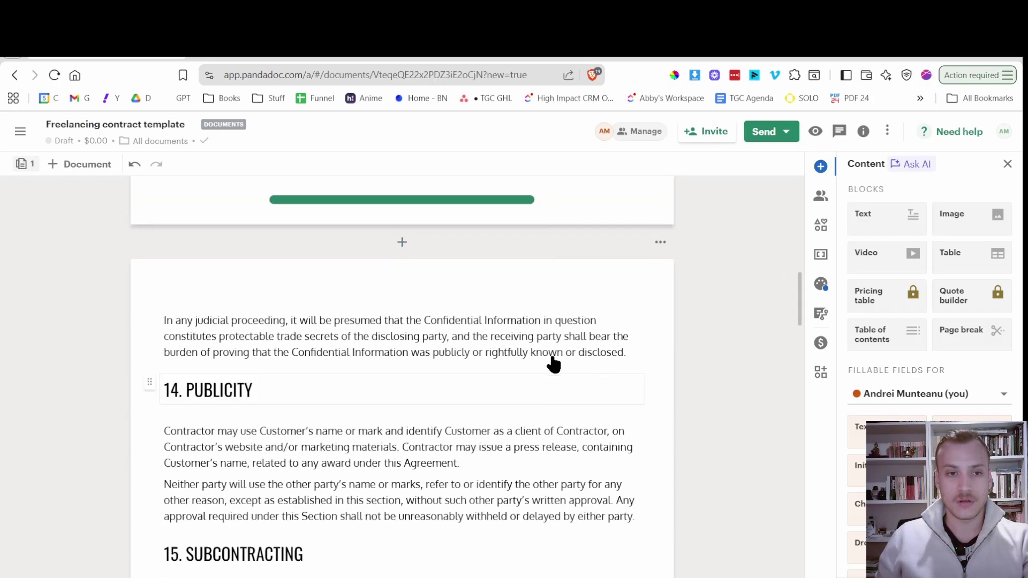
{"action": "scroll", "coordinate": [554, 362], "scroll_direction": "down", "scroll_amount": 5}
{"action": "scroll", "coordinate": [553, 364], "scroll_direction": "down", "scroll_amount": 4}
{"action": "scroll", "coordinate": [553, 360], "scroll_direction": "up", "scroll_amount": 20}
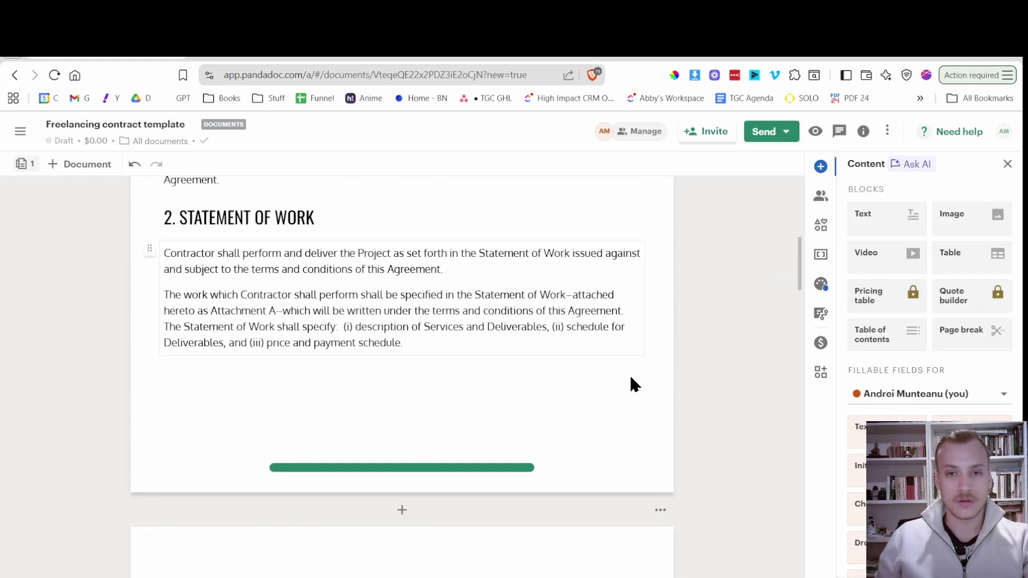
{"action": "left_click", "coordinate": [659, 511]}
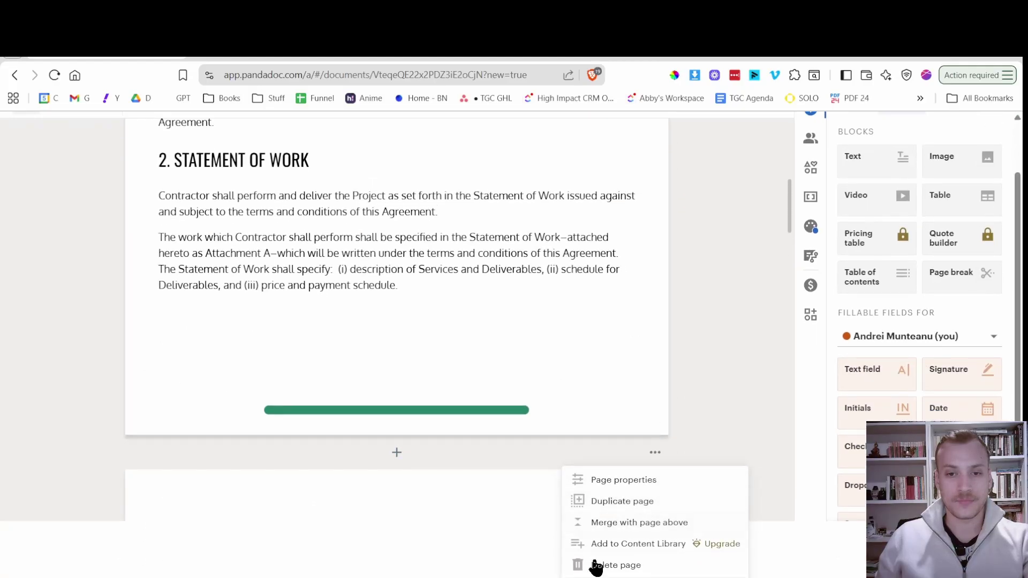
{"action": "left_click", "coordinate": [593, 567]}
Delete the Attachment A page, leaving two pages ending with the signature section.
{"action": "scroll", "coordinate": [546, 445], "scroll_direction": "down", "scroll_amount": 10}
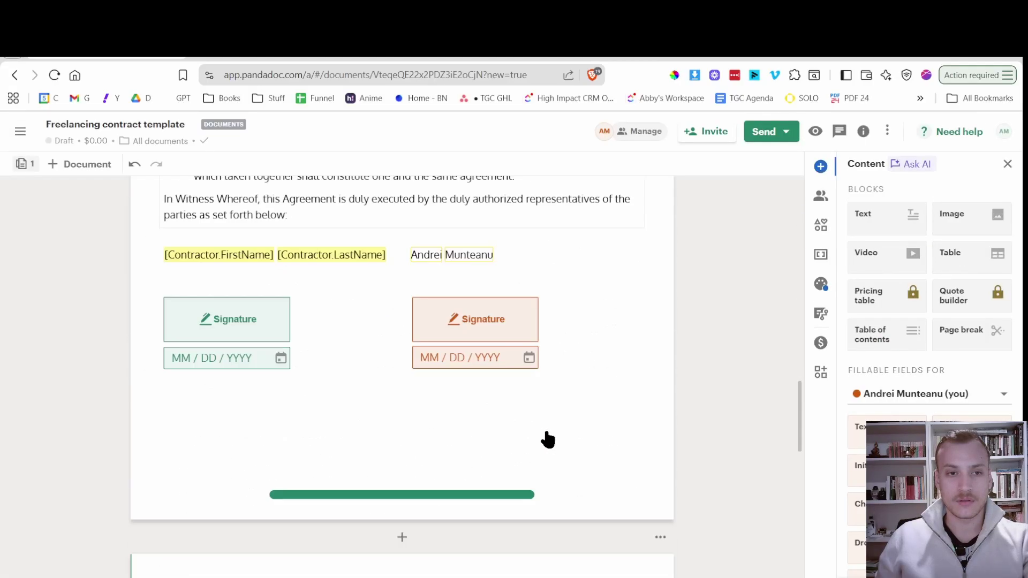
{"action": "scroll", "coordinate": [546, 433], "scroll_direction": "up", "scroll_amount": 2}
{"action": "scroll", "coordinate": [545, 428], "scroll_direction": "down", "scroll_amount": 10}
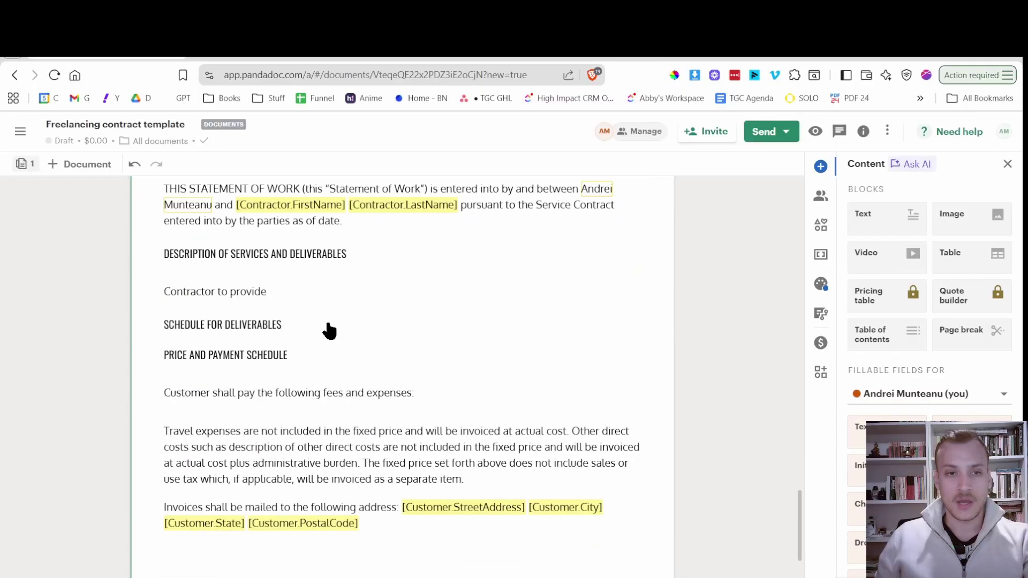
{"action": "scroll", "coordinate": [385, 355], "scroll_direction": "down", "scroll_amount": 5}
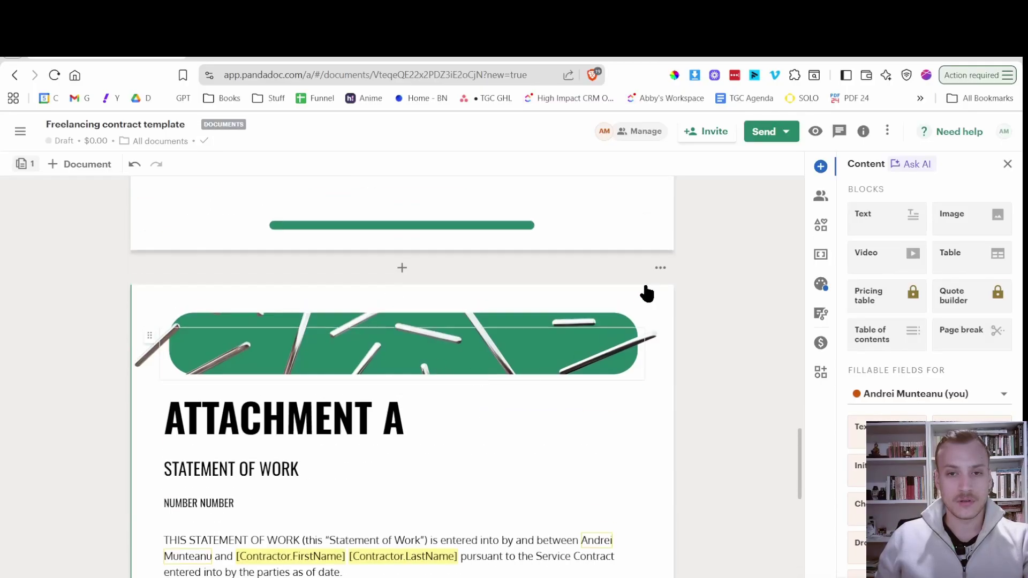
{"action": "left_click", "coordinate": [660, 268]}
{"action": "left_click", "coordinate": [610, 383]}
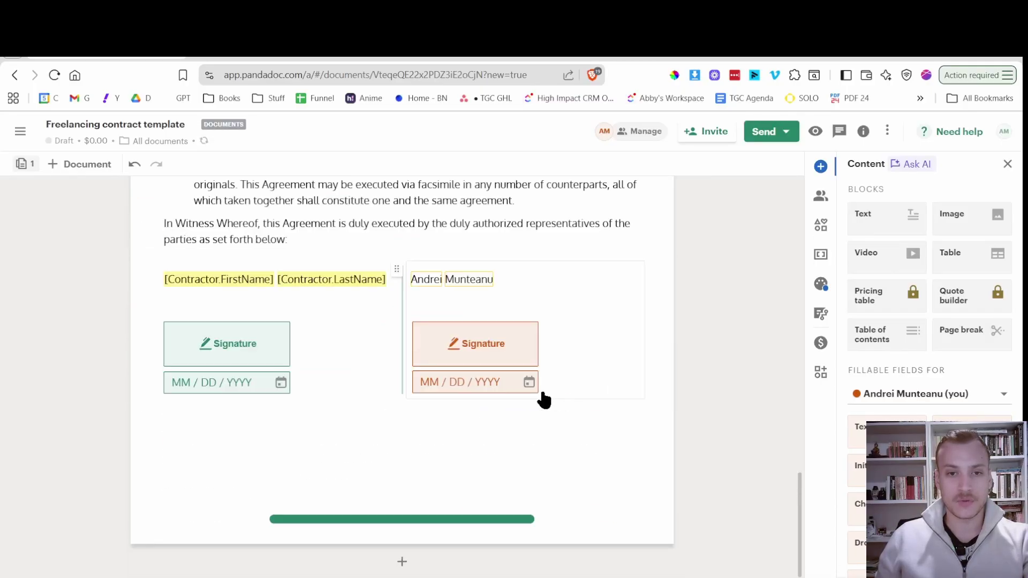
{"action": "scroll", "coordinate": [508, 384], "scroll_direction": "up", "scroll_amount": 20}
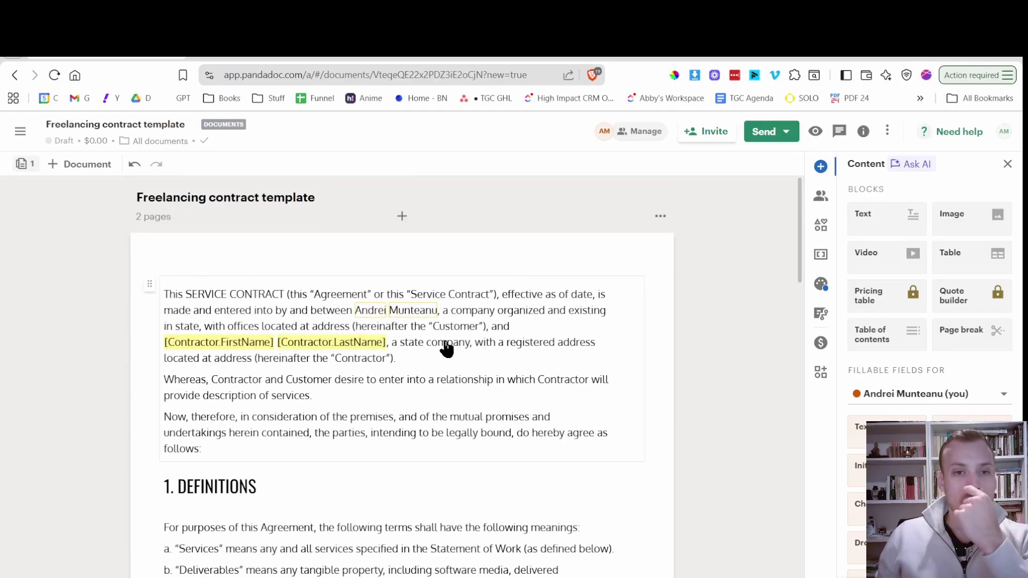
{"action": "scroll", "coordinate": [444, 354], "scroll_direction": "down", "scroll_amount": 2}
{"action": "scroll", "coordinate": [446, 349], "scroll_direction": "down", "scroll_amount": 5}
{"action": "scroll", "coordinate": [446, 349], "scroll_direction": "up", "scroll_amount": 5}
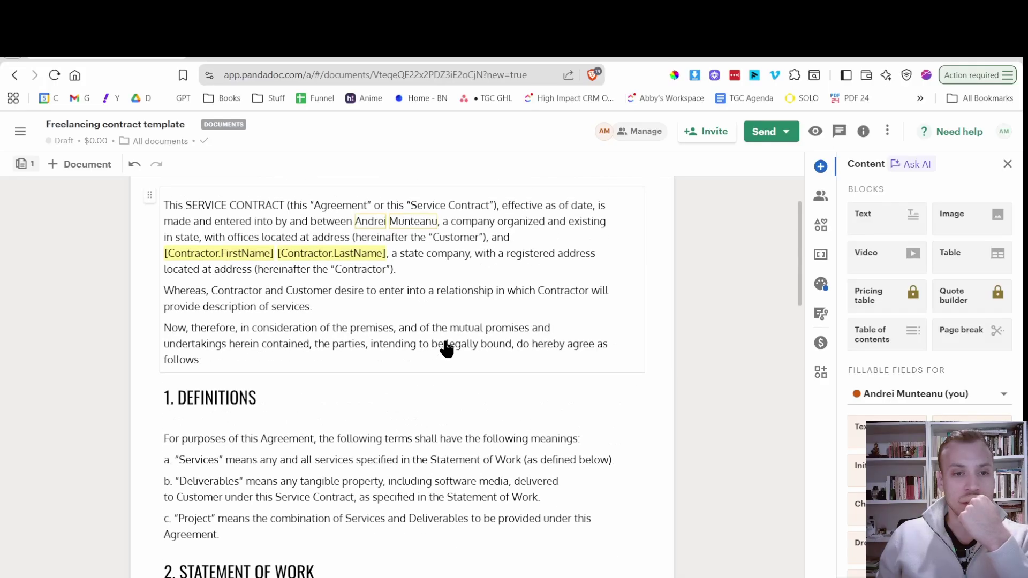
{"action": "scroll", "coordinate": [446, 349], "scroll_direction": "down", "scroll_amount": 7}
{"action": "scroll", "coordinate": [447, 348], "scroll_direction": "up", "scroll_amount": 6}
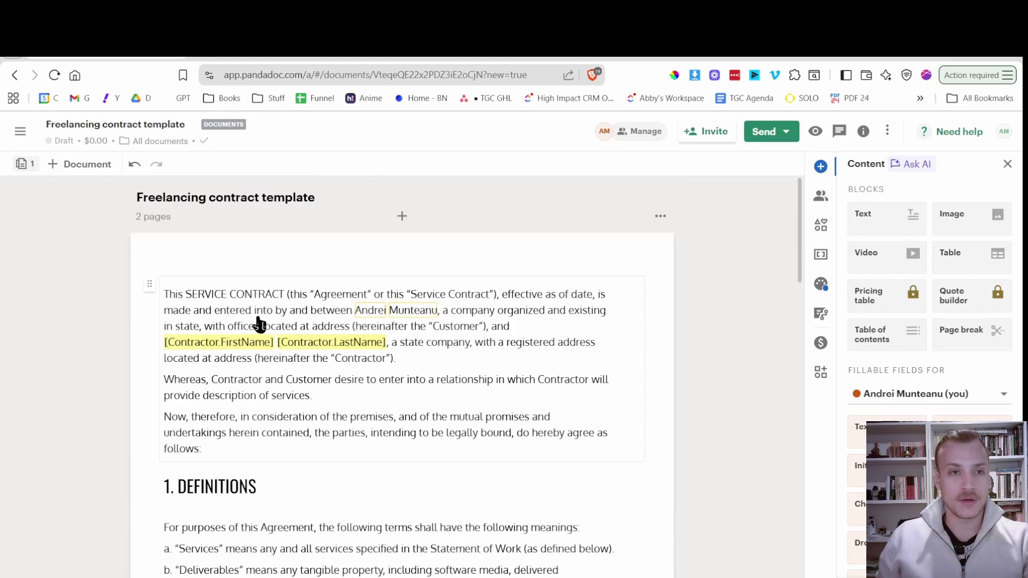
In the Google Docs contract, select the intro parties block through Effective Date: [DATE].
{"action": "left_click", "coordinate": [249, 57]}
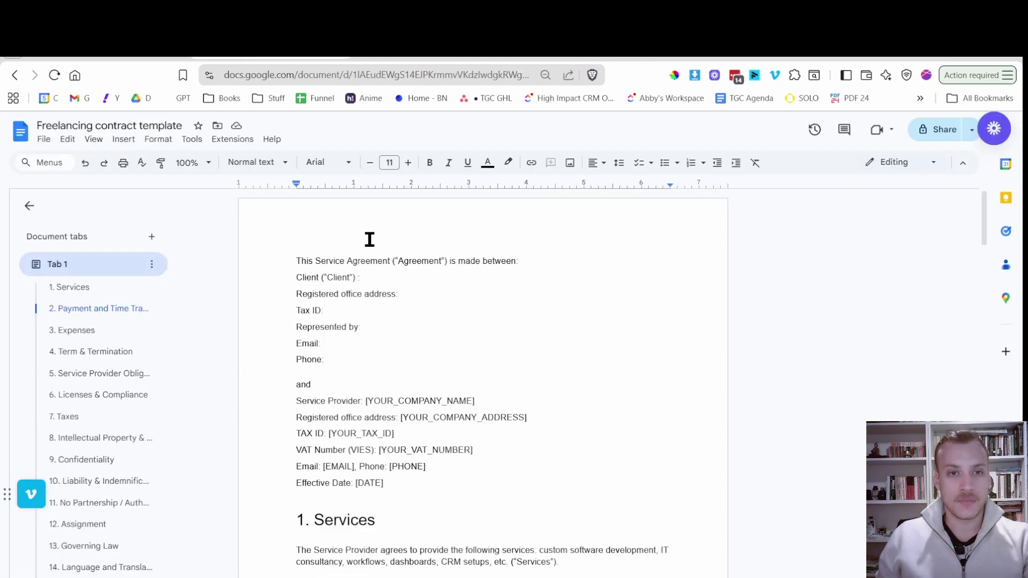
{"action": "scroll", "coordinate": [455, 297], "scroll_direction": "down", "scroll_amount": 8}
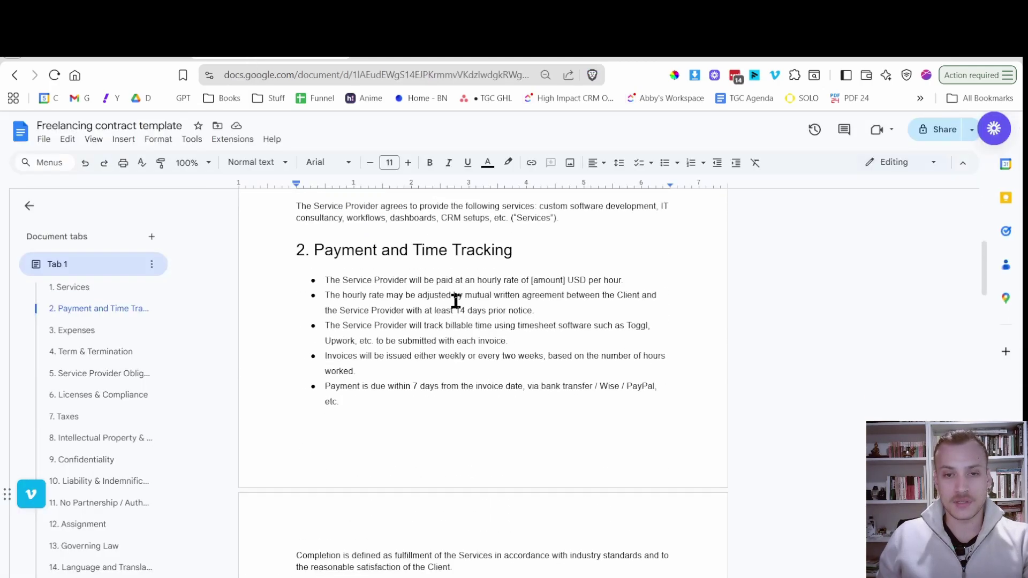
{"action": "scroll", "coordinate": [474, 309], "scroll_direction": "up", "scroll_amount": 8}
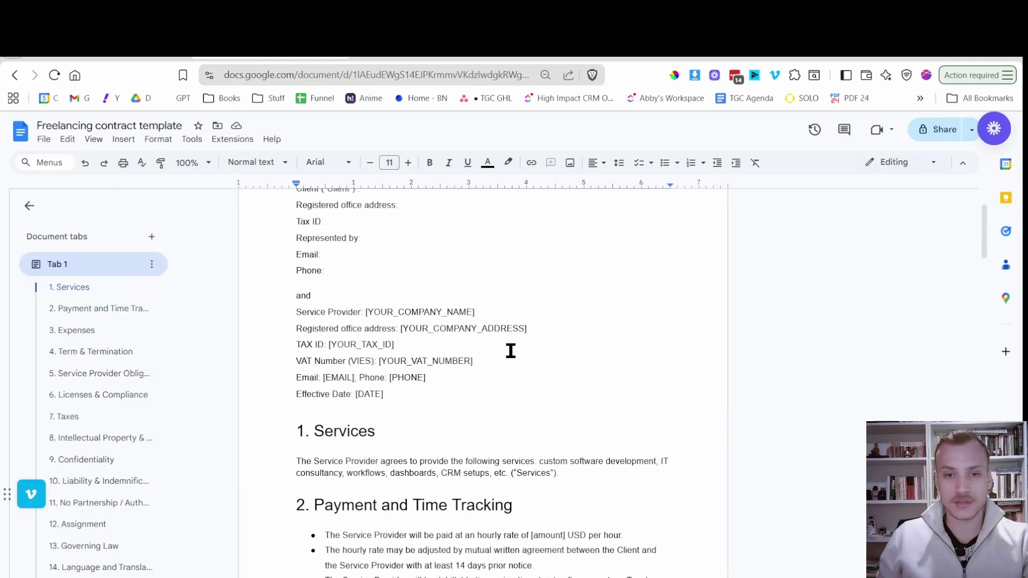
{"action": "scroll", "coordinate": [509, 402], "scroll_direction": "down", "scroll_amount": 3}
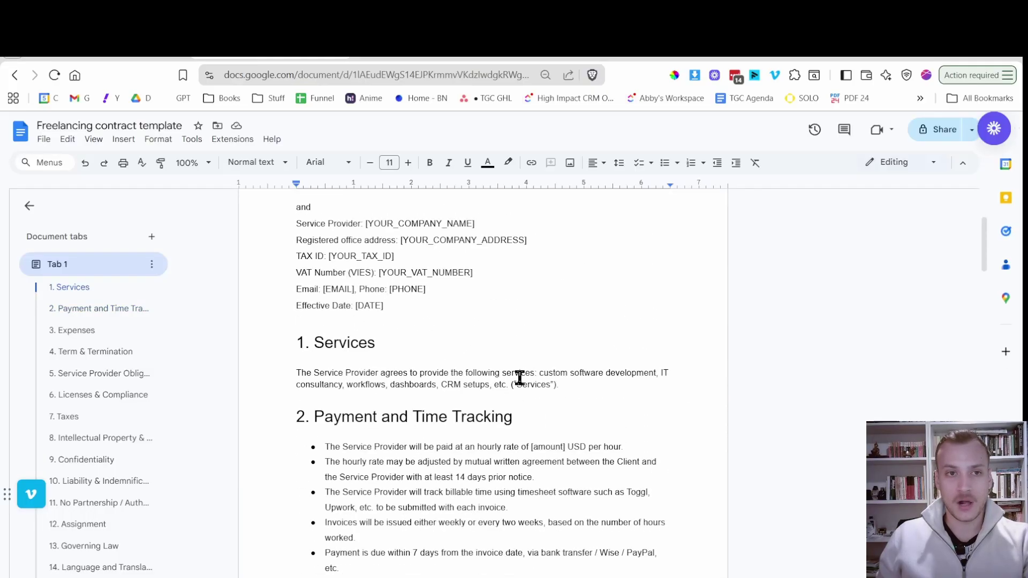
{"action": "scroll", "coordinate": [519, 375], "scroll_direction": "up", "scroll_amount": 3}
{"action": "scroll", "coordinate": [530, 335], "scroll_direction": "down", "scroll_amount": 5}
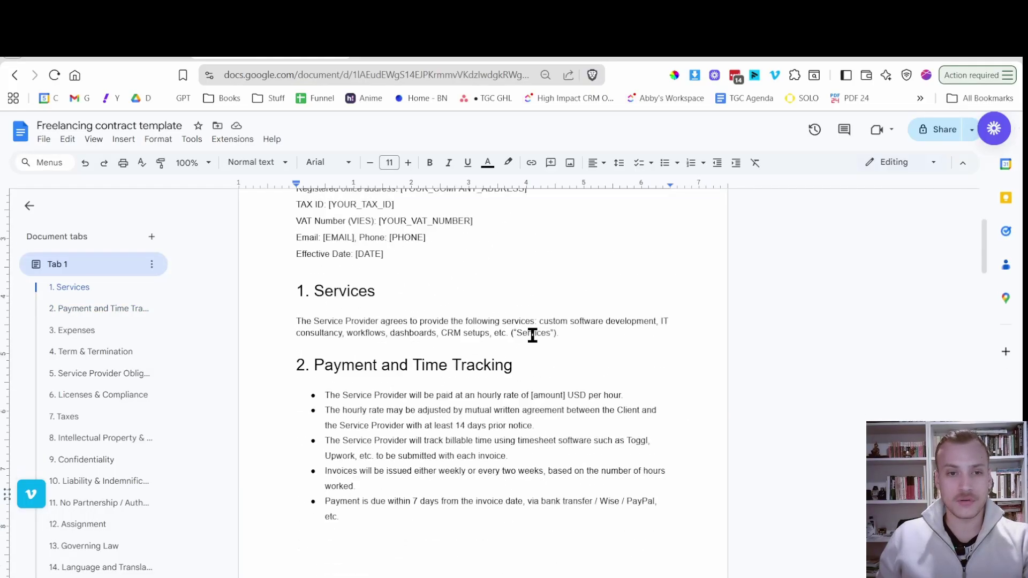
{"action": "scroll", "coordinate": [531, 335], "scroll_direction": "up", "scroll_amount": 5}
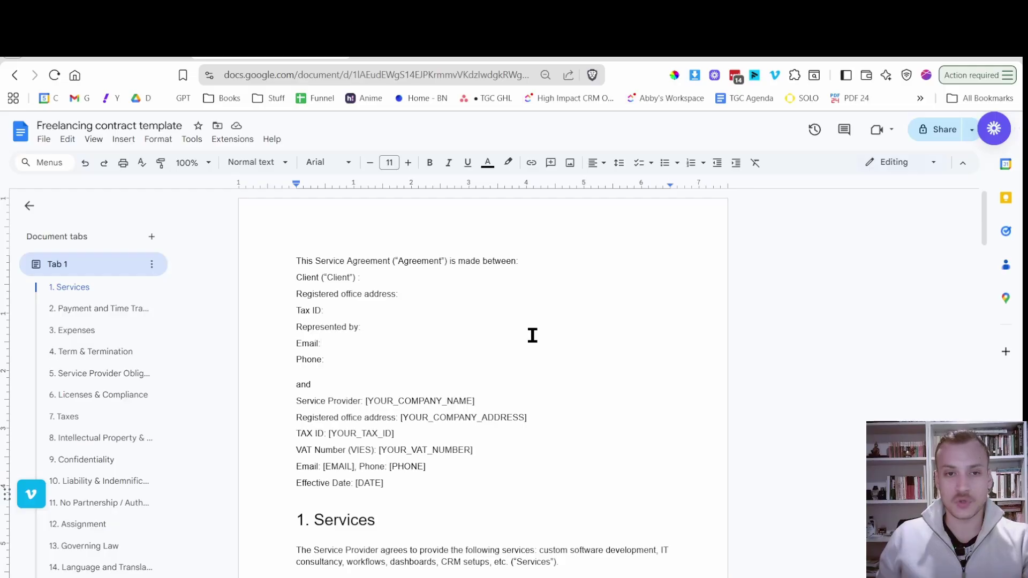
{"action": "left_click", "coordinate": [526, 334]}
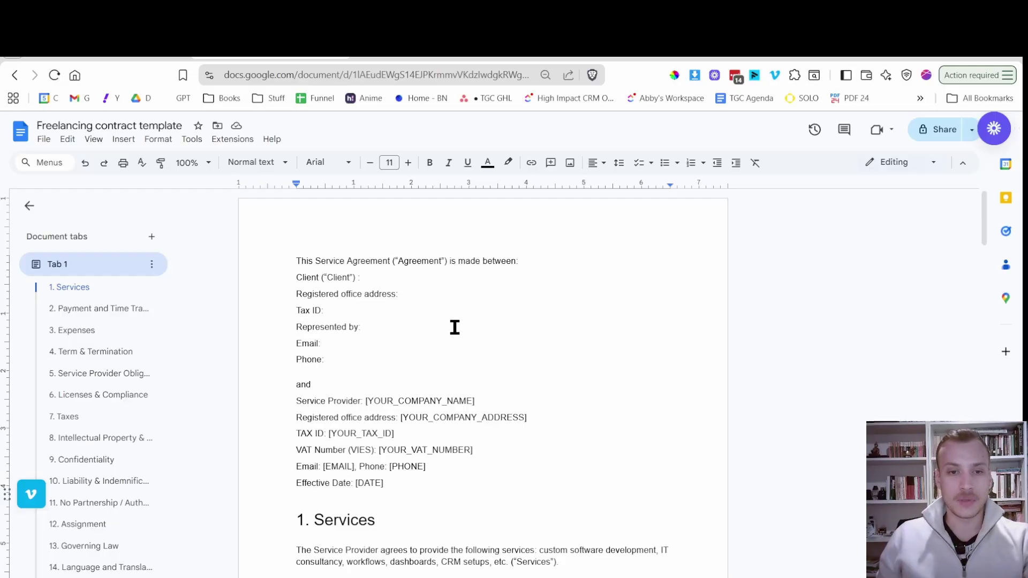
{"action": "left_click_drag", "start_coordinate": [418, 488], "coordinate": [272, 258]}
{"action": "key", "text": "ctrl+c"}
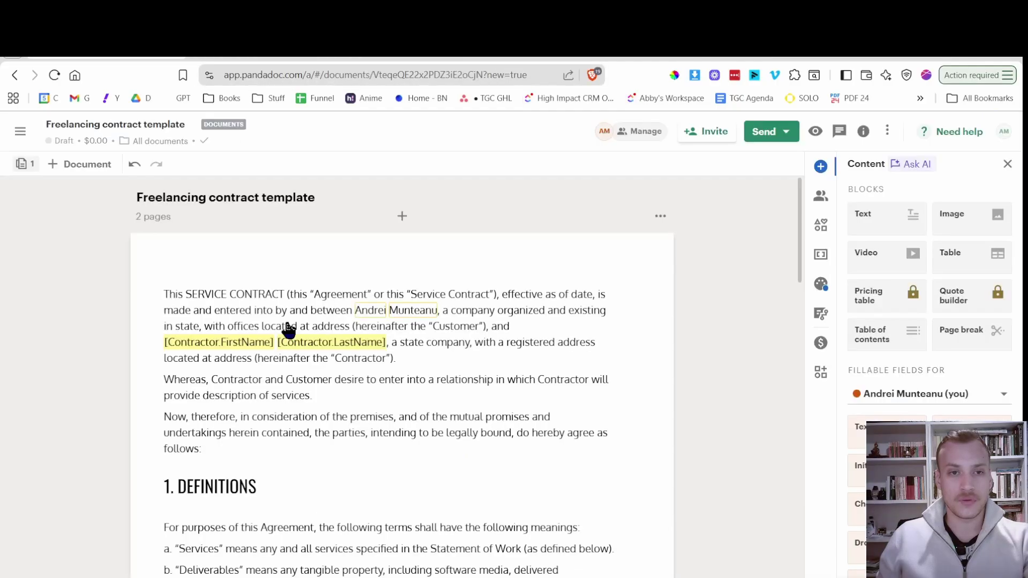
Paste the Service Agreement text over PandaDoc's opening paragraph, then undo it.
{"action": "left_click", "coordinate": [309, 323]}
{"action": "key", "text": "ctrl+a"}
{"action": "key", "text": "ctrl+v"}
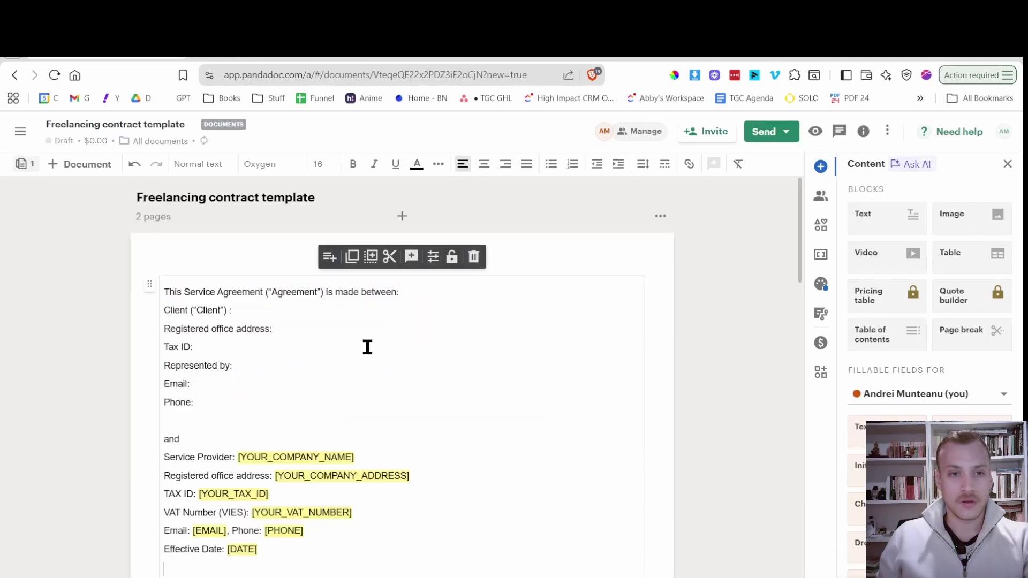
{"action": "key", "text": "ctrl+z"}
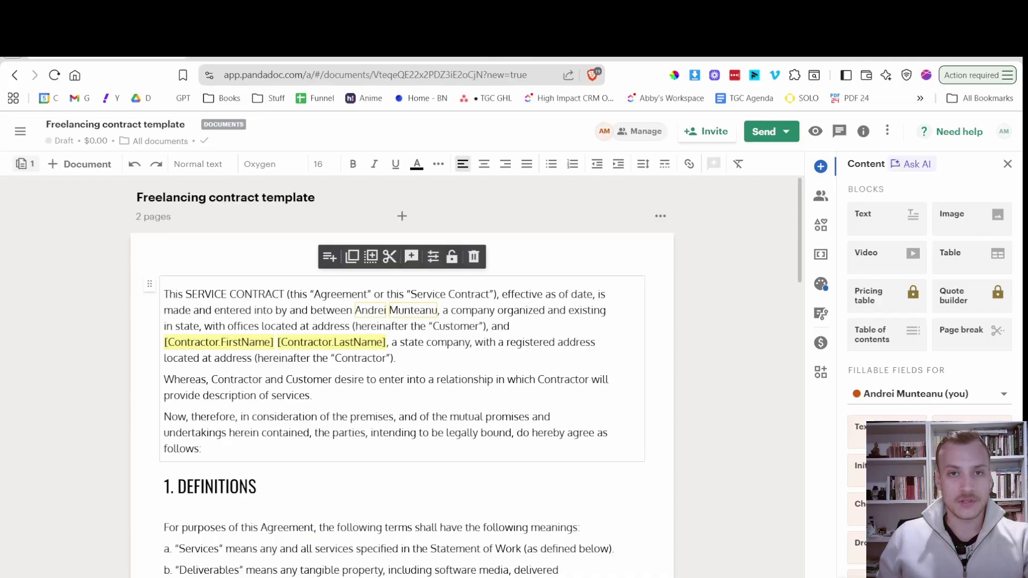
Strip the text's formatting in a blank tab, paste it into the opening paragraph, then undo.
{"action": "key", "text": "ctrl+t"}
{"action": "left_click", "coordinate": [230, 76]}
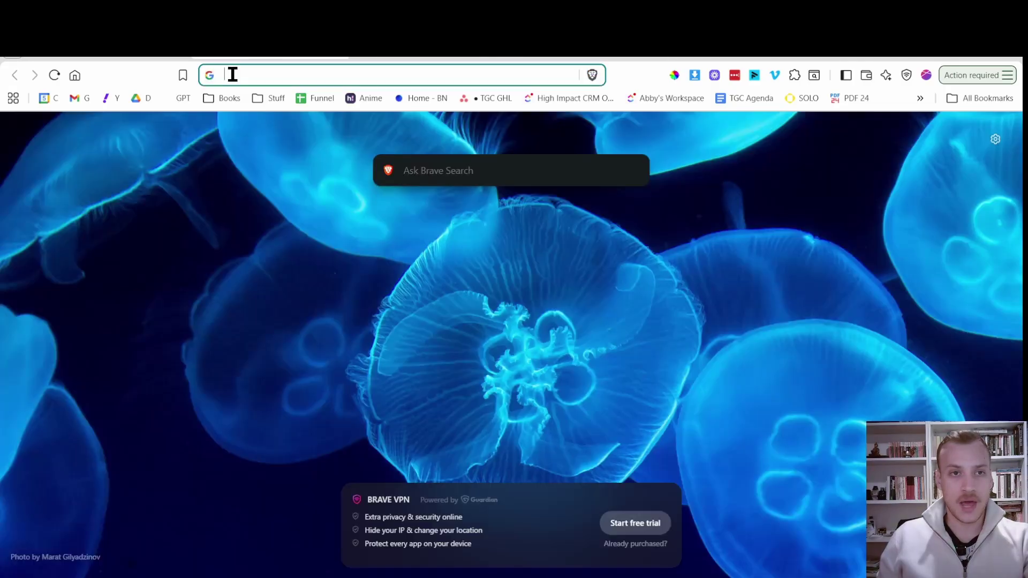
{"action": "key", "text": "ctrl+v"}
{"action": "key", "text": "ctrl+a"}
{"action": "key", "text": "ctrl+c"}
{"action": "key", "text": "ctrl+w"}
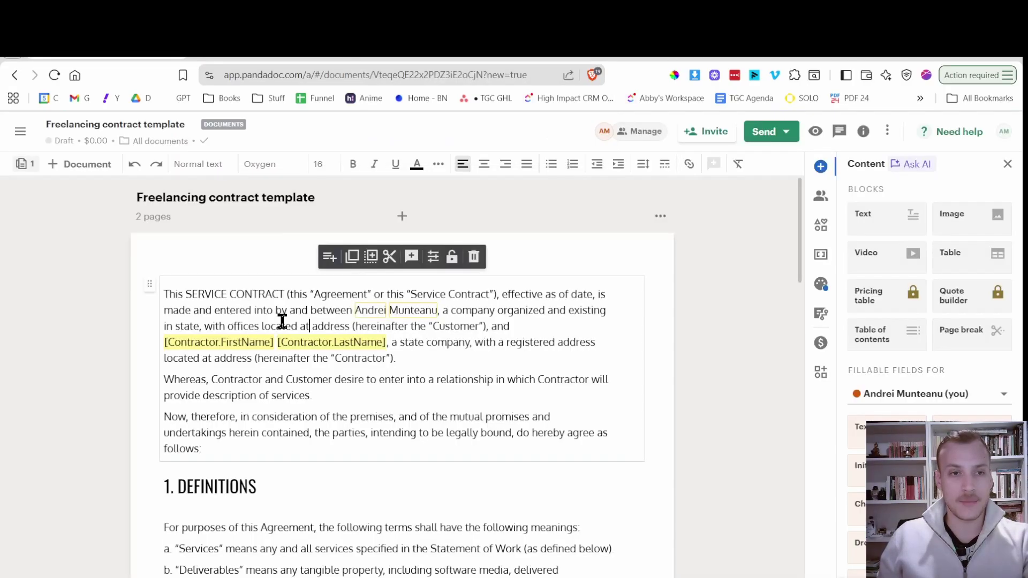
{"action": "key", "text": "ctrl+a"}
{"action": "key", "text": "ctrl+v"}
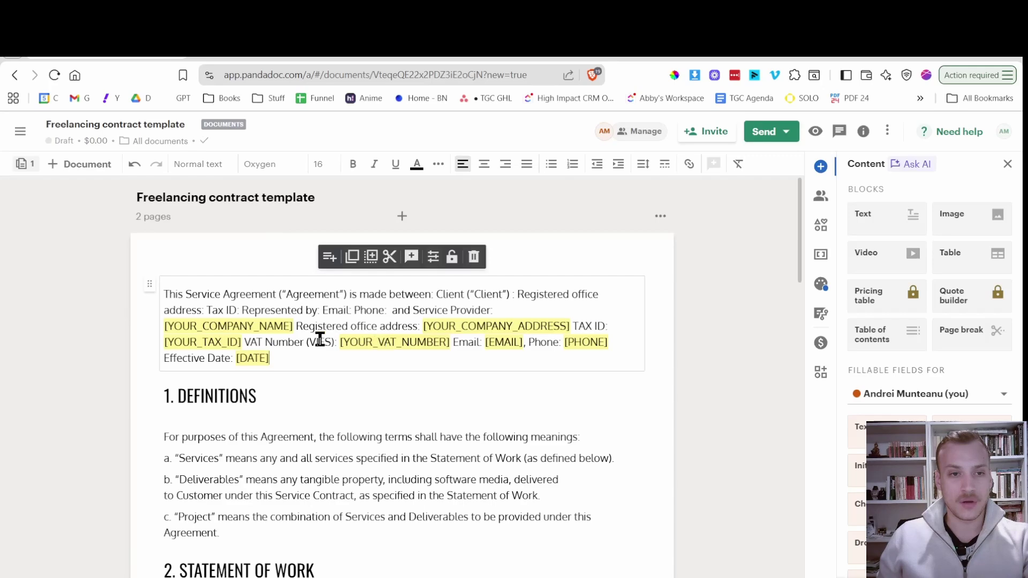
{"action": "key", "text": "ctrl+z"}
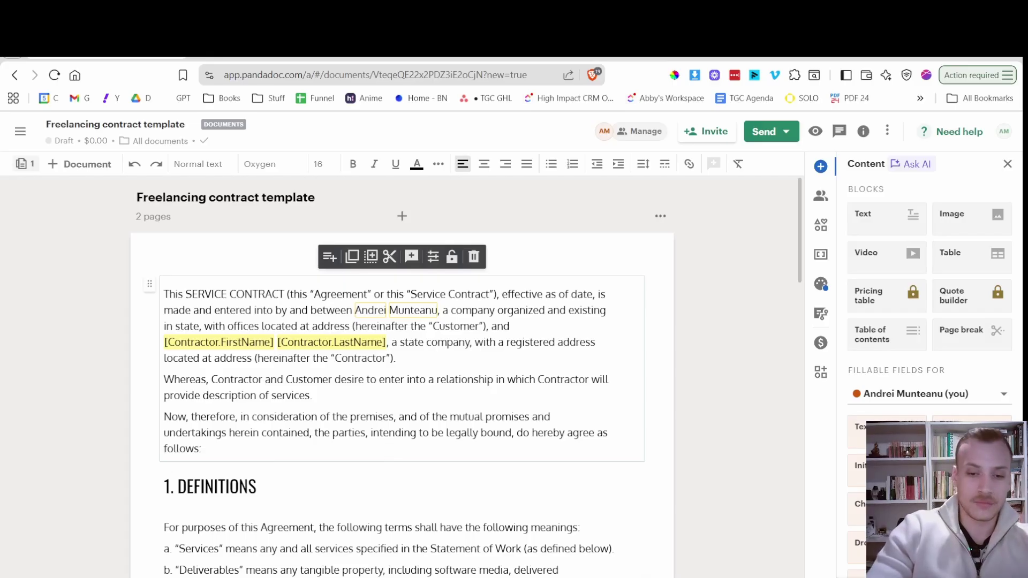
{"action": "left_click", "coordinate": [394, 56]}
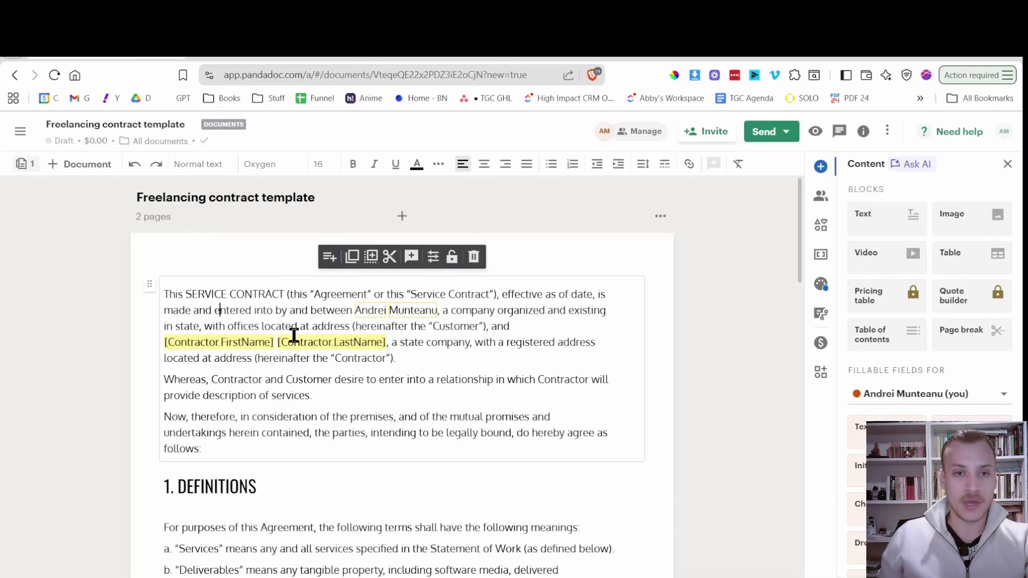
Replace PandaDoc's opening block with the Service Agreement parties text.
{"action": "key", "text": "ctrl+a"}
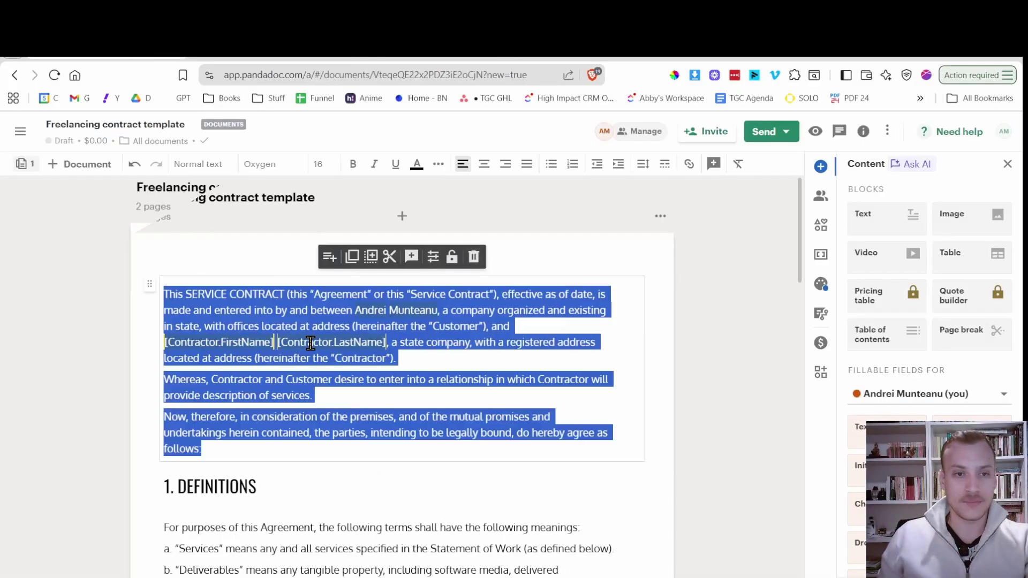
{"action": "key", "text": "ctrl+v"}
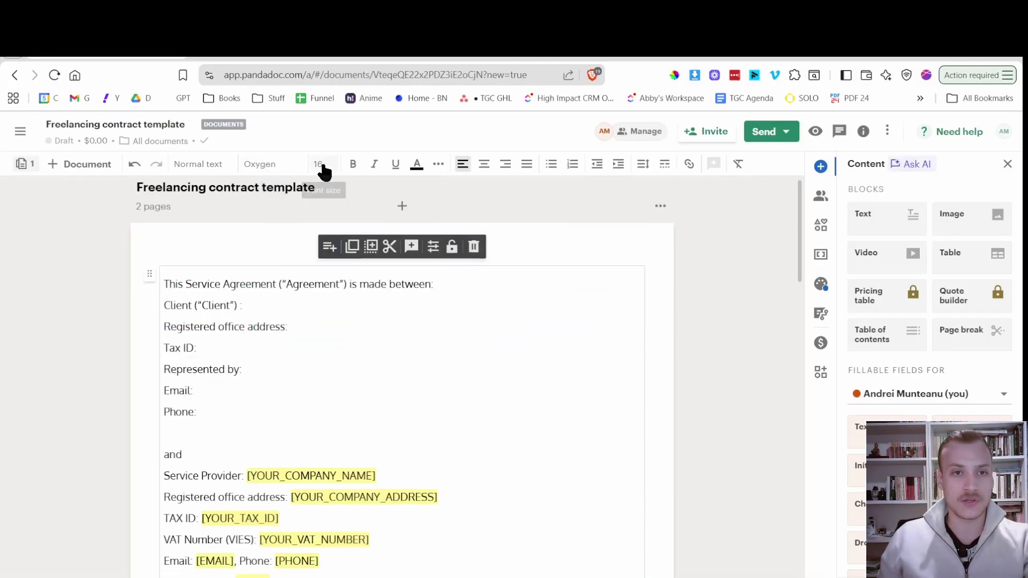
{"action": "scroll", "coordinate": [270, 362], "scroll_direction": "down", "scroll_amount": 2}
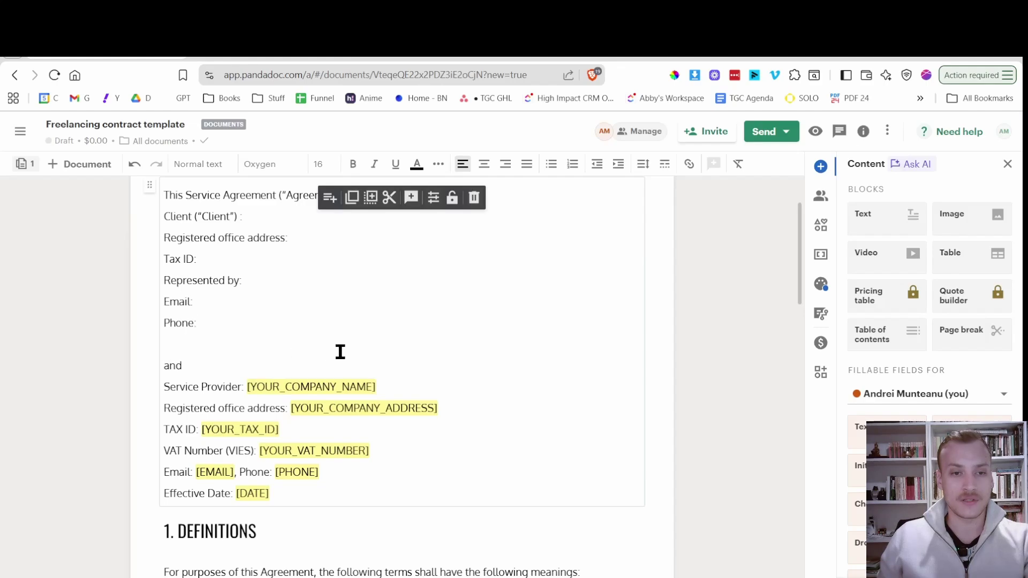
Check the pasted Client and Service Provider detail lines, then return to Google Docs.
{"action": "left_click", "coordinate": [356, 350]}
{"action": "scroll", "coordinate": [482, 399], "scroll_direction": "up", "scroll_amount": 2}
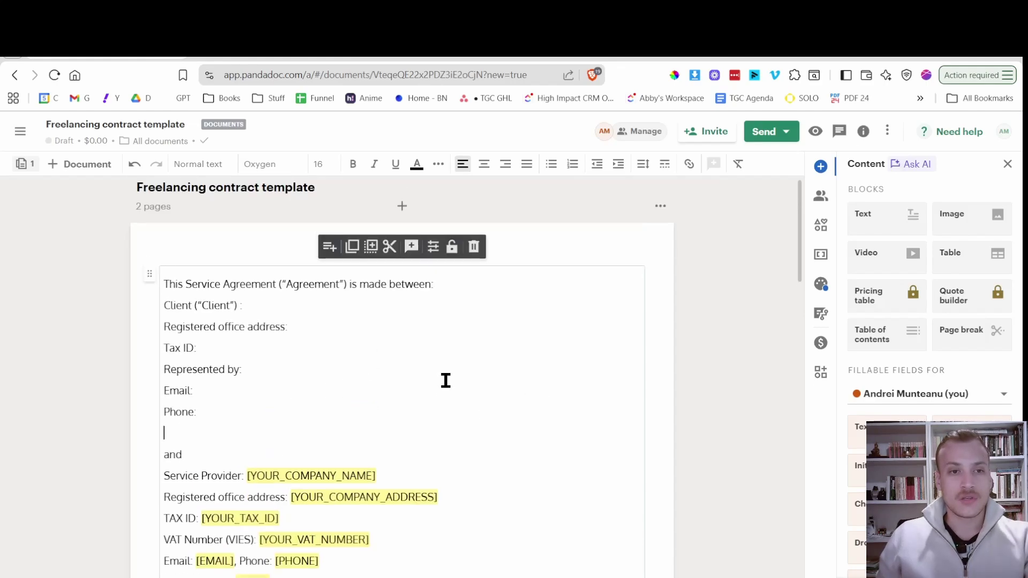
{"action": "left_click", "coordinate": [461, 285]}
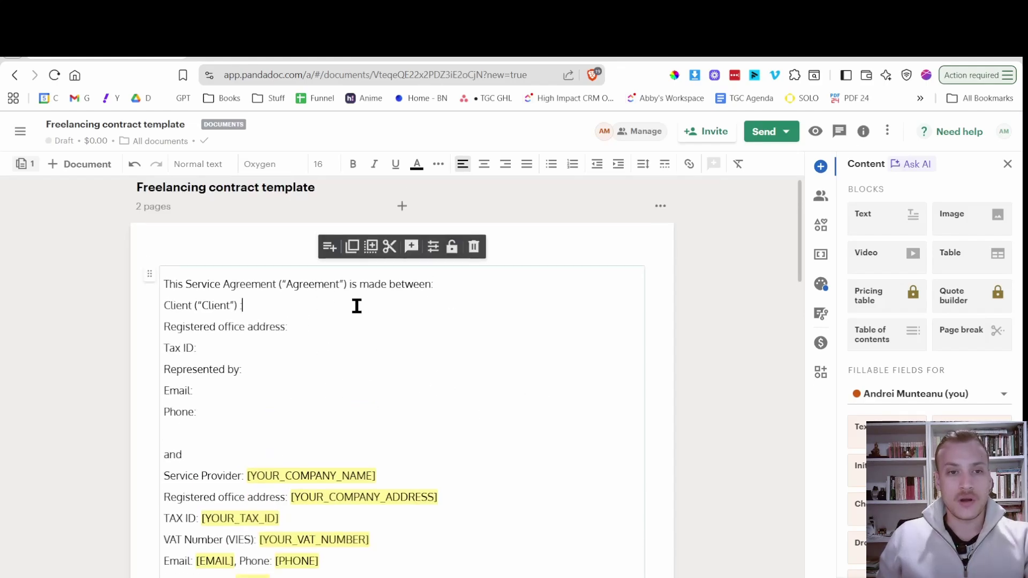
{"action": "left_click", "coordinate": [360, 321]}
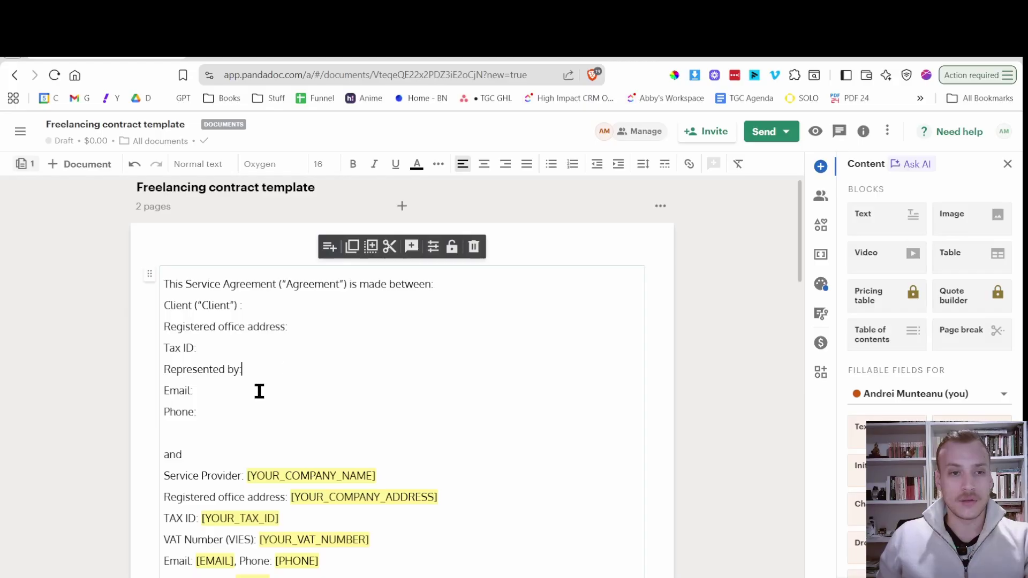
{"action": "left_click", "coordinate": [252, 412]}
{"action": "scroll", "coordinate": [291, 382], "scroll_direction": "down", "scroll_amount": 2}
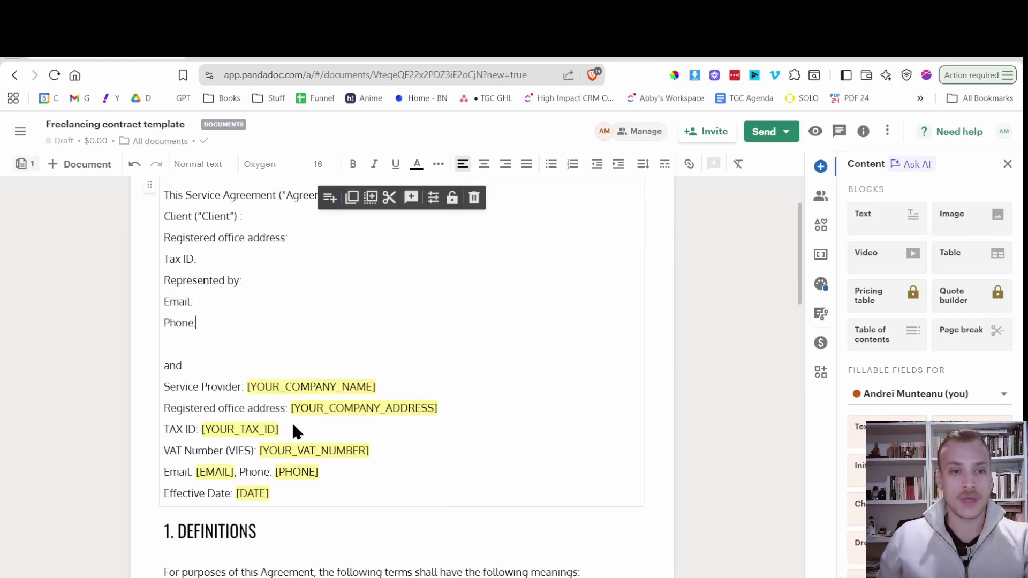
{"action": "left_click", "coordinate": [342, 477]}
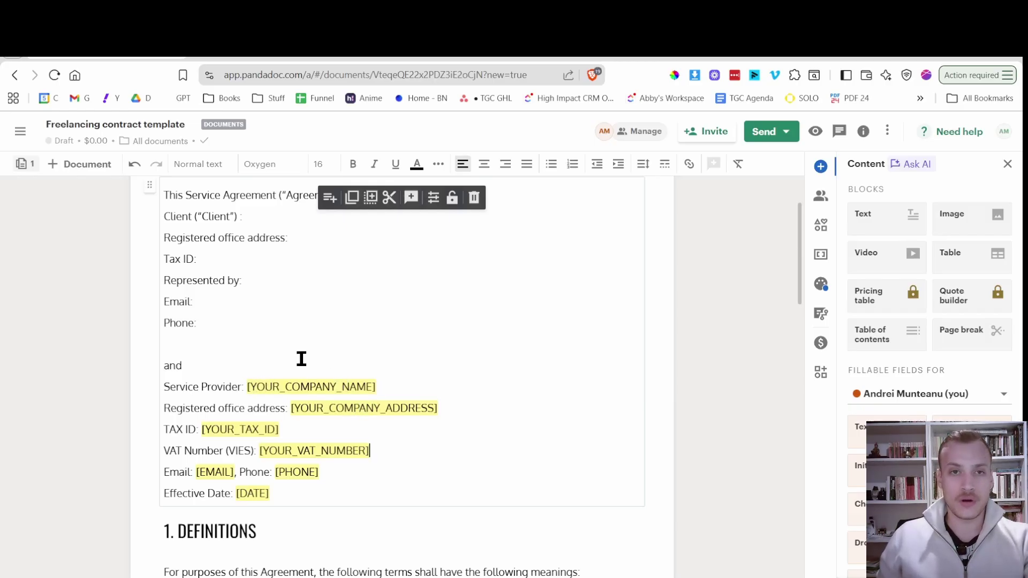
{"action": "scroll", "coordinate": [301, 359], "scroll_direction": "down", "scroll_amount": 3}
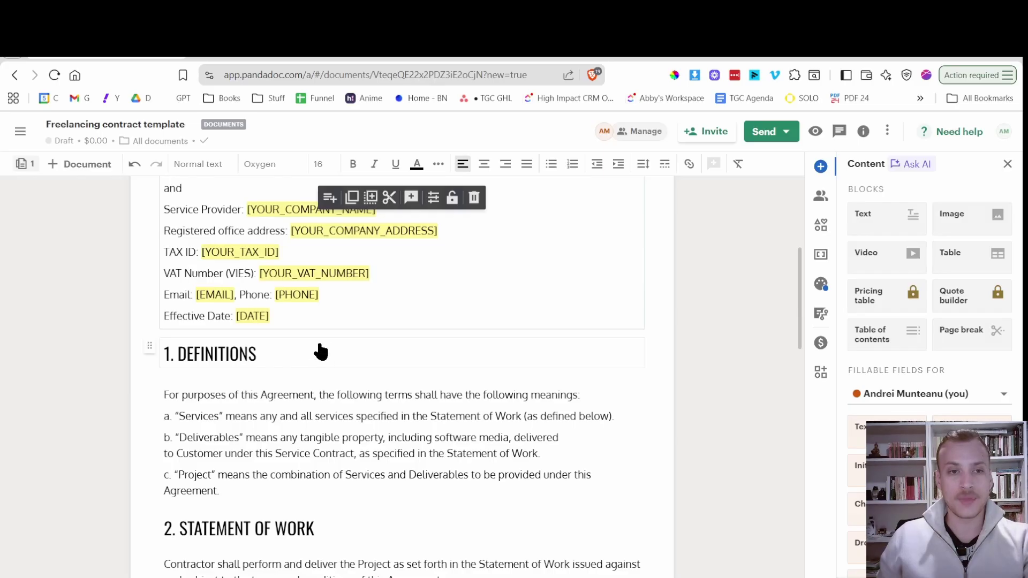
{"action": "scroll", "coordinate": [307, 349], "scroll_direction": "up", "scroll_amount": 3}
{"action": "scroll", "coordinate": [303, 348], "scroll_direction": "down", "scroll_amount": 2}
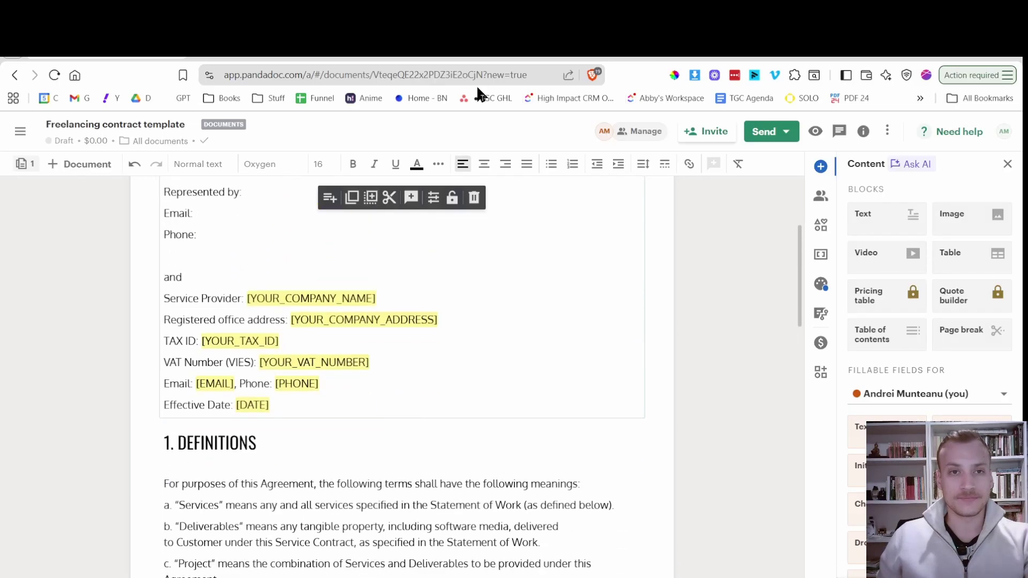
{"action": "key", "text": "ctrl+Tab"}
Replace PandaDoc's 1. DEFINITIONS heading with the 1. SERVICES heading copied from Google Docs.
{"action": "scroll", "coordinate": [361, 337], "scroll_direction": "down", "scroll_amount": 3}
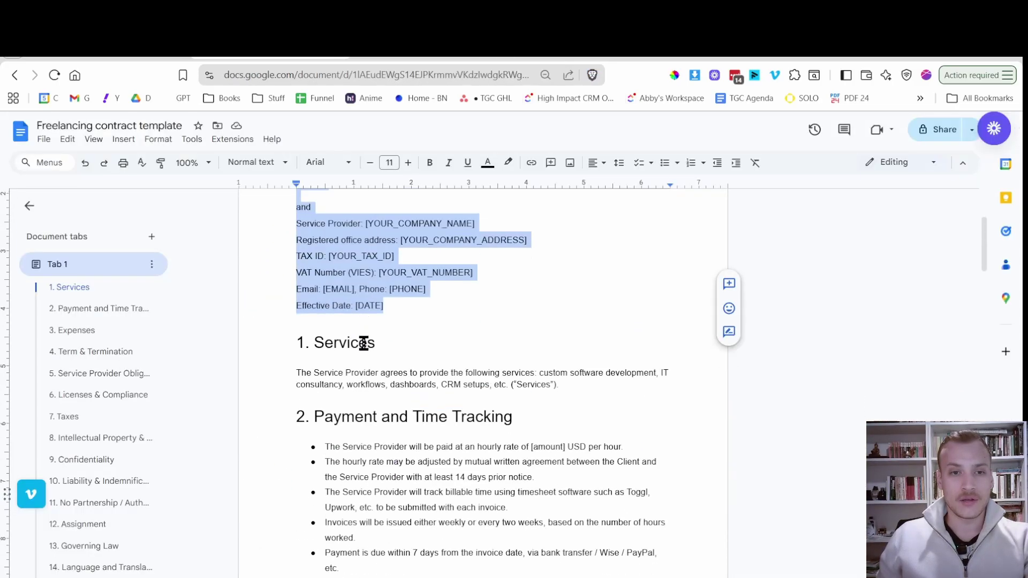
{"action": "left_click", "coordinate": [389, 341]}
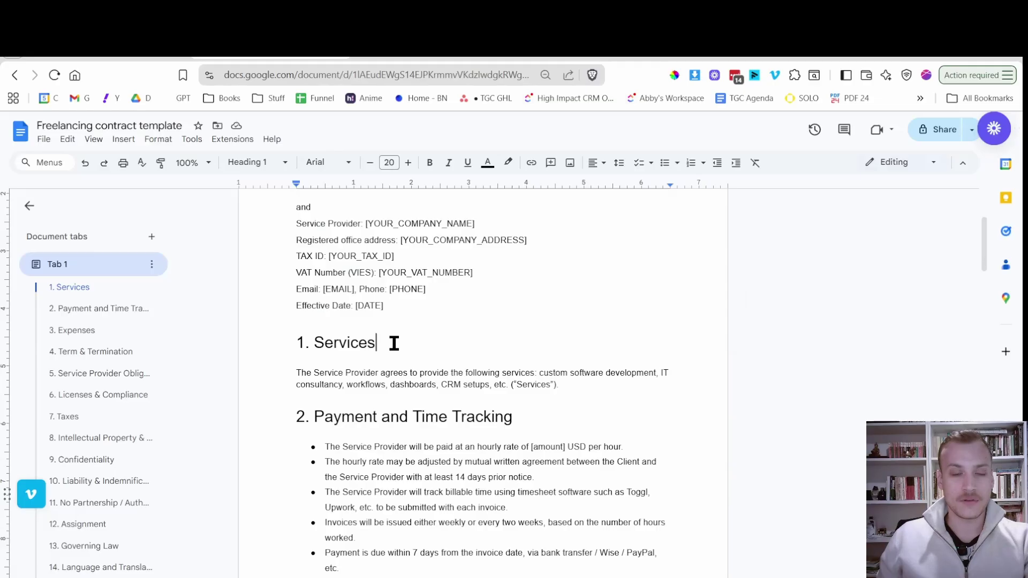
{"action": "left_click_drag", "start_coordinate": [394, 343], "coordinate": [291, 337]}
{"action": "key", "text": "ctrl+c"}
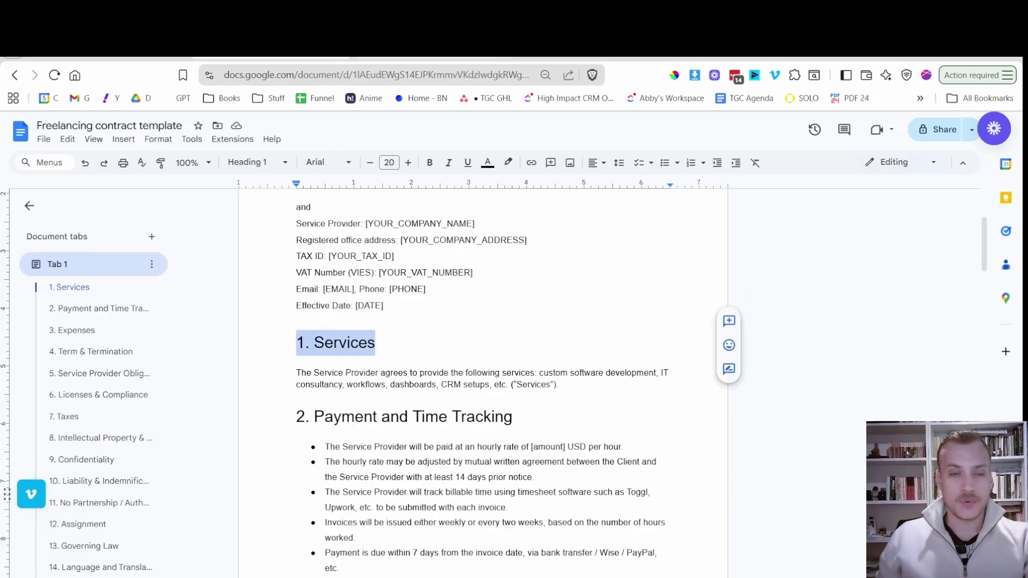
{"action": "key", "text": "ctrl+Tab"}
{"action": "key", "text": "ctrl+v"}
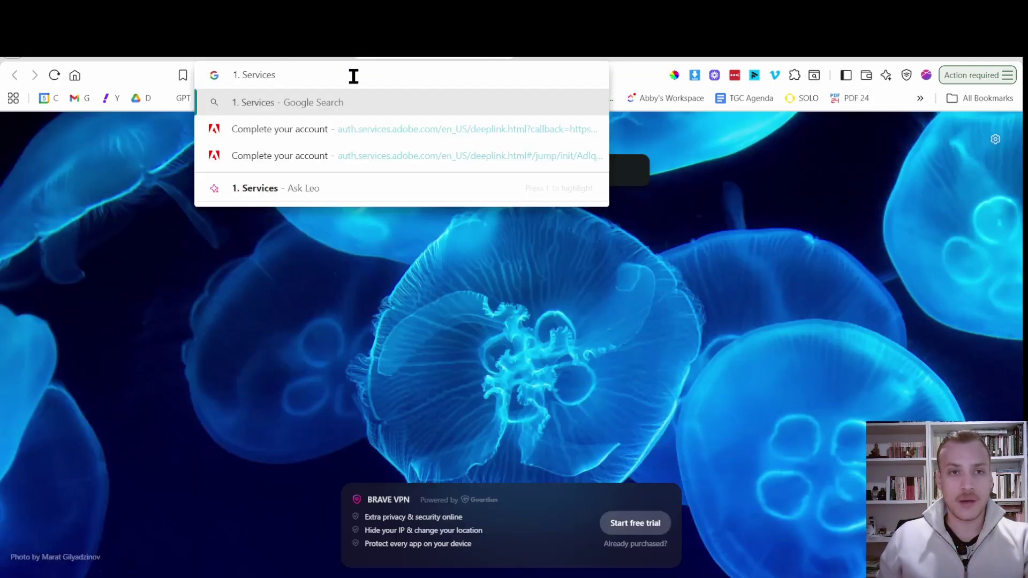
{"action": "key", "text": "ctrl+a"}
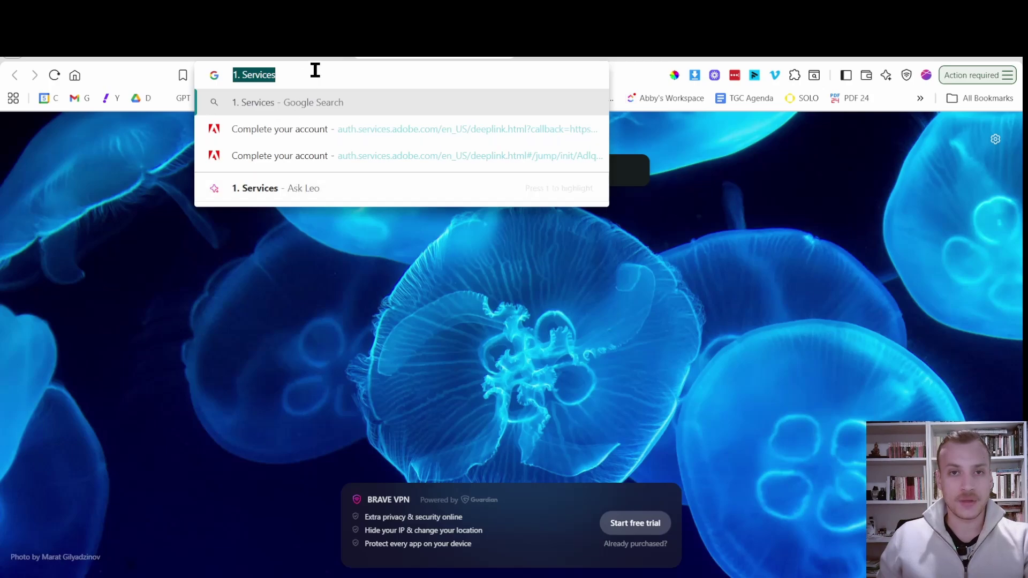
{"action": "left_click", "coordinate": [285, 59]}
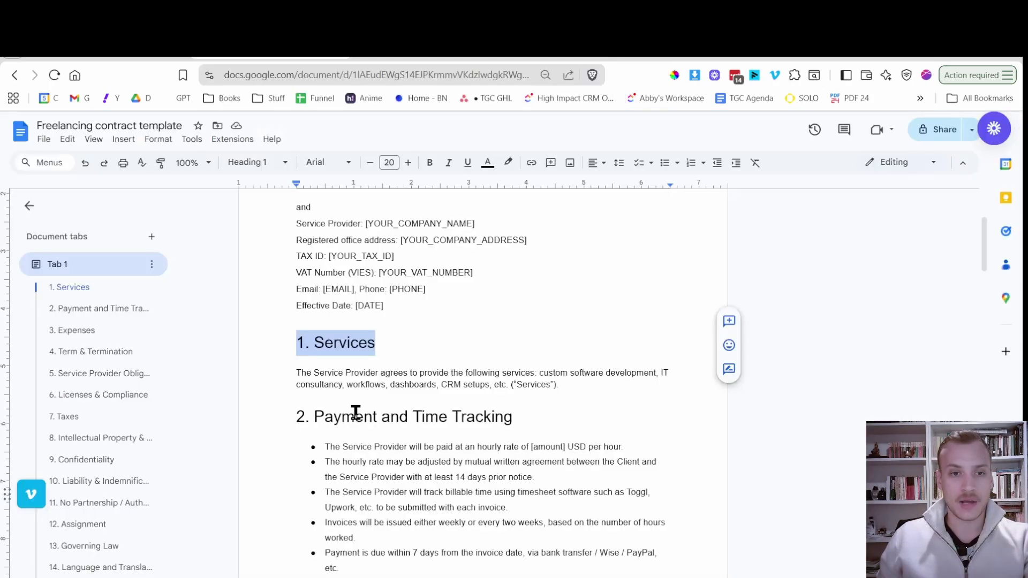
{"action": "left_click", "coordinate": [150, 51]}
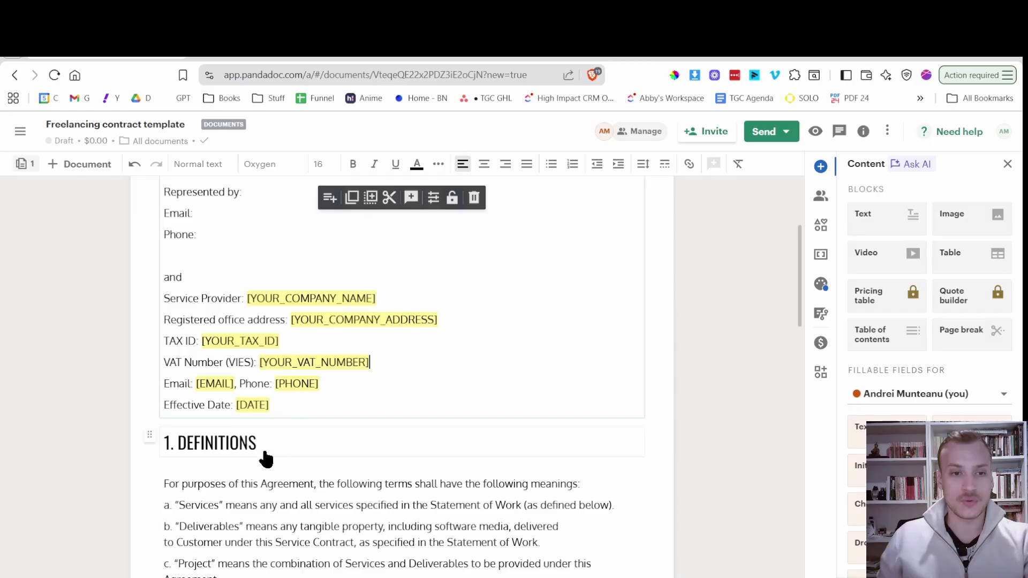
{"action": "left_click", "coordinate": [248, 442]}
{"action": "double_click", "coordinate": [248, 444]}
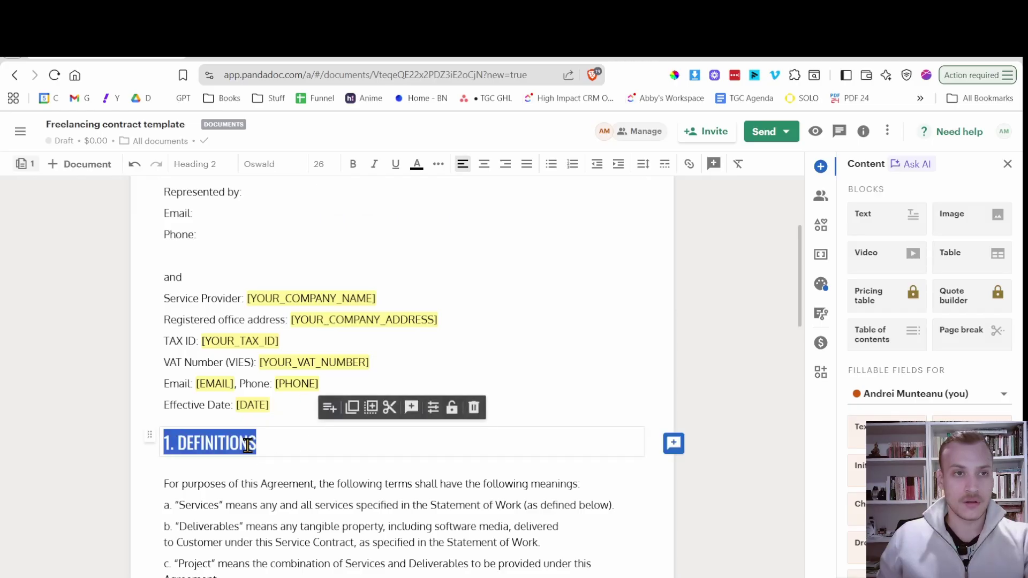
{"action": "type", "text": "1. SERVICES"}
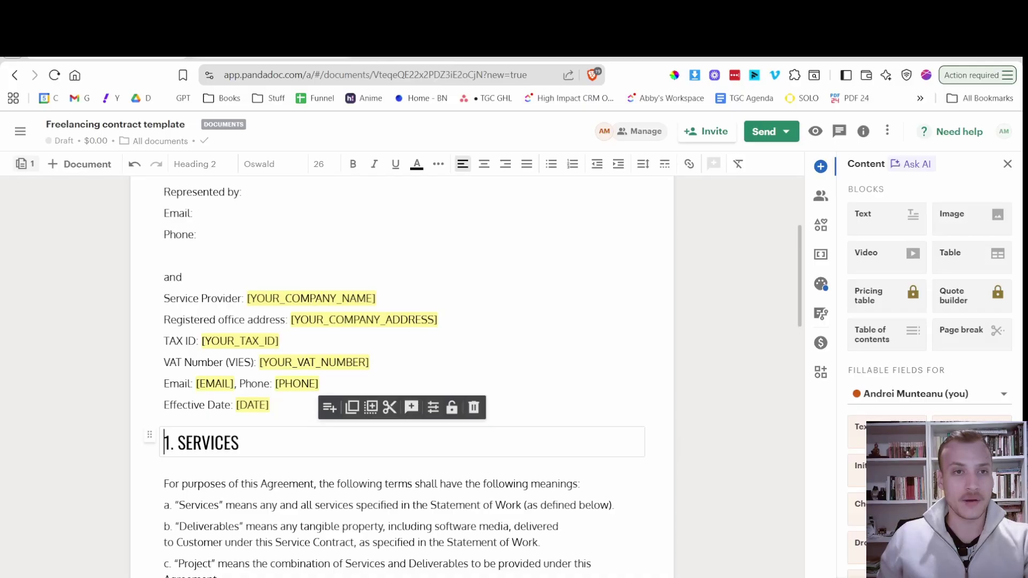
Replace the definitions paragraph with the Services description paragraph from Google Docs.
{"action": "left_click", "coordinate": [278, 48]}
{"action": "left_click_drag", "start_coordinate": [590, 389], "coordinate": [284, 368]}
{"action": "left_click", "coordinate": [284, 367]}
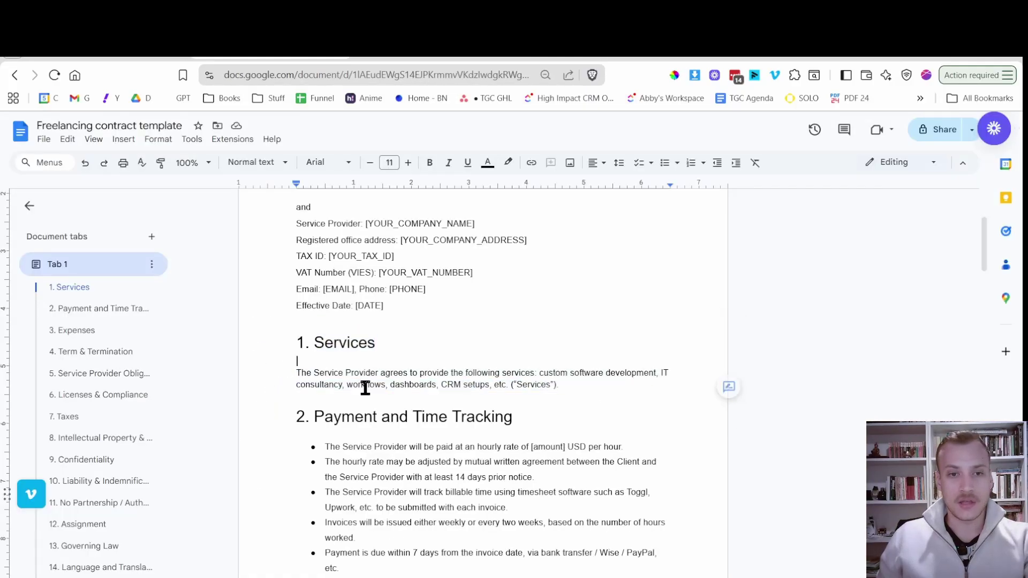
{"action": "left_click", "coordinate": [563, 384]}
{"action": "left_click_drag", "start_coordinate": [564, 383], "coordinate": [287, 371]}
{"action": "key", "text": "ctrl+c"}
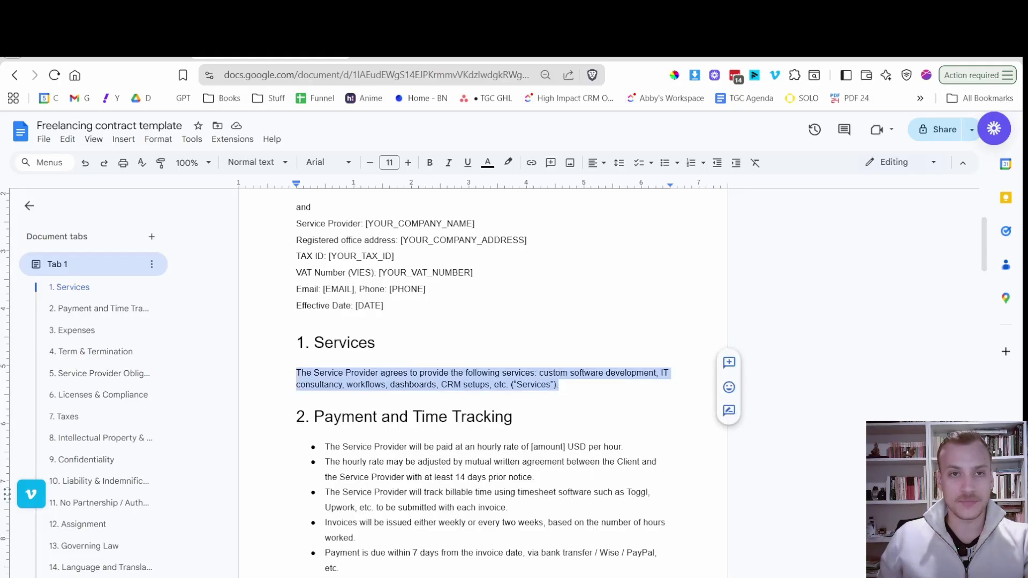
{"action": "key", "text": "ctrl+t"}
{"action": "key", "text": "ctrl+v"}
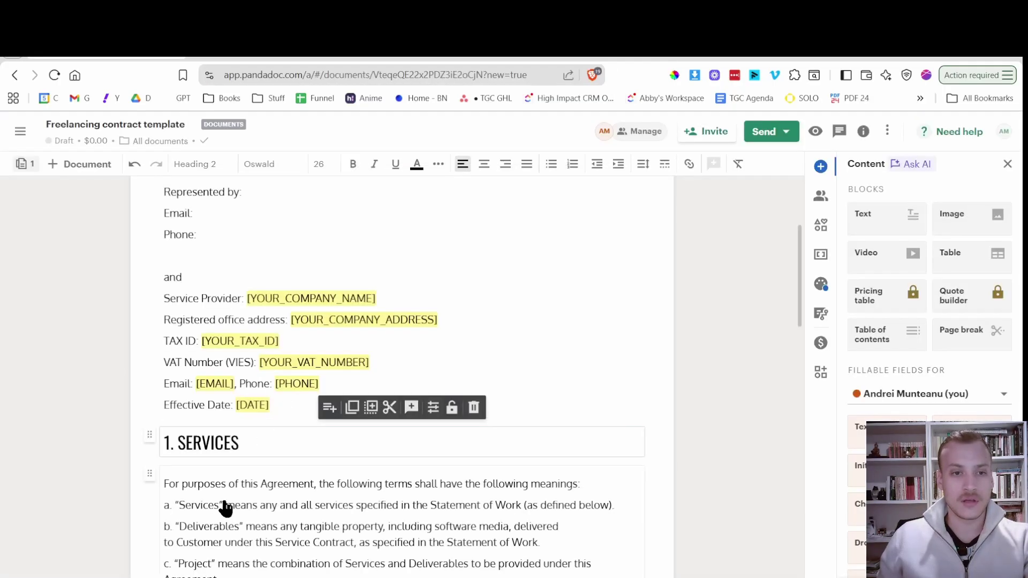
{"action": "left_click", "coordinate": [213, 509]}
{"action": "key", "text": "ctrl+a"}
{"action": "key", "text": "ctrl+v"}
{"action": "scroll", "coordinate": [296, 489], "scroll_direction": "down", "scroll_amount": 2}
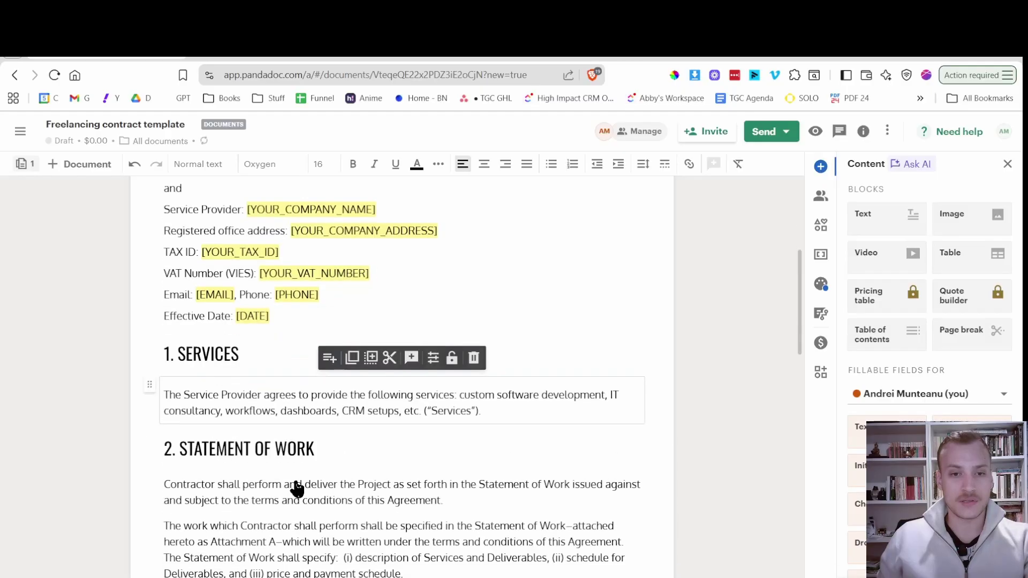
Replace 2. STATEMENT OF WORK with a plain-text 2. PAYMENT AND TIME TRACKING heading.
{"action": "left_click", "coordinate": [305, 45]}
{"action": "scroll", "coordinate": [312, 379], "scroll_direction": "down", "scroll_amount": 2}
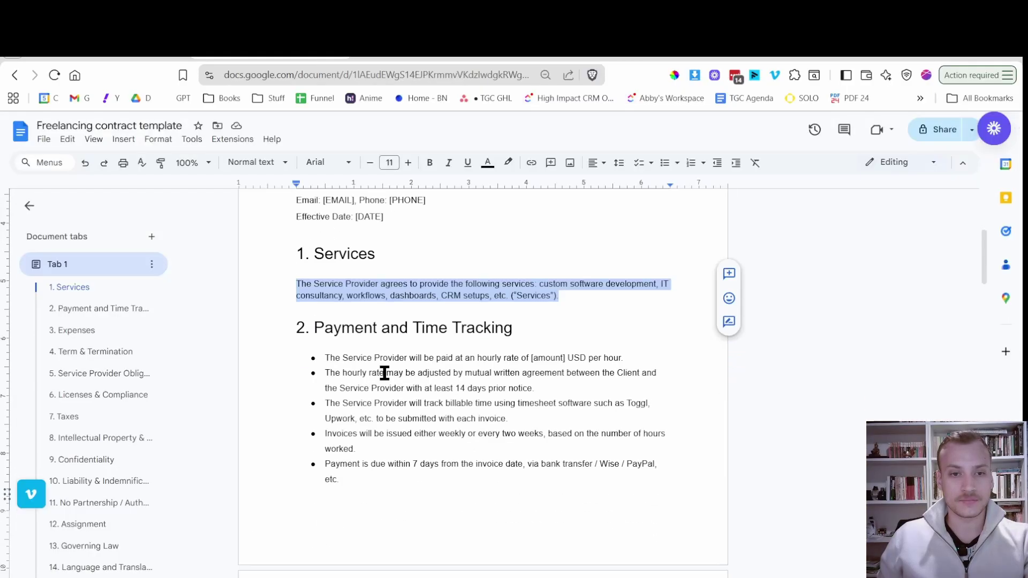
{"action": "triple_click", "coordinate": [440, 323]}
{"action": "key", "text": "ctrl+c"}
{"action": "key", "text": "ctrl+t"}
{"action": "key", "text": "ctrl+v"}
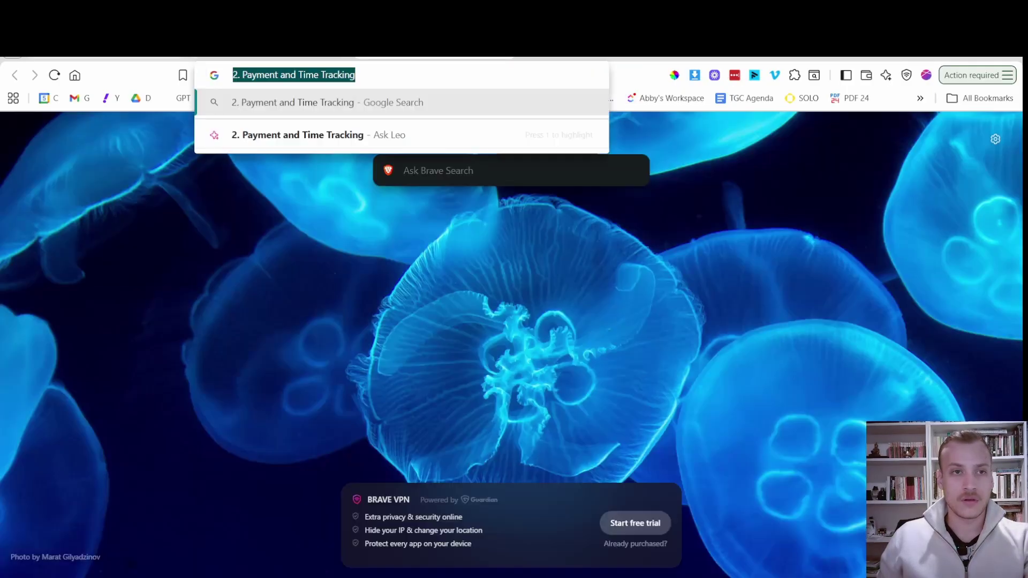
{"action": "key", "text": "ctrl+w"}
{"action": "triple_click", "coordinate": [253, 450]}
{"action": "key", "text": "ctrl+v"}
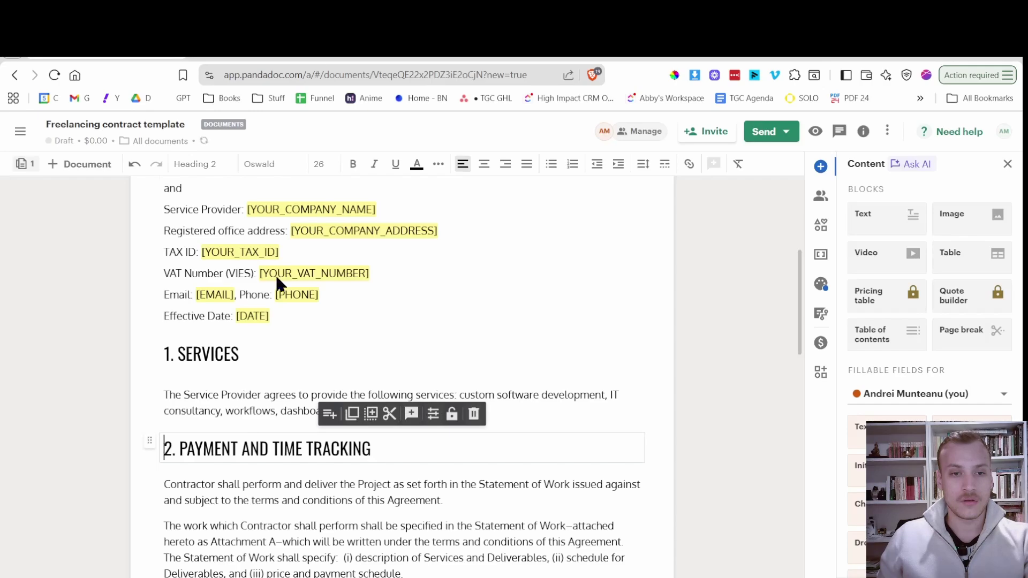
Paste the hourly rate of [amount] USD sentence over the old Statement of Work paragraph.
{"action": "key", "text": "ctrl+shift+Tab"}
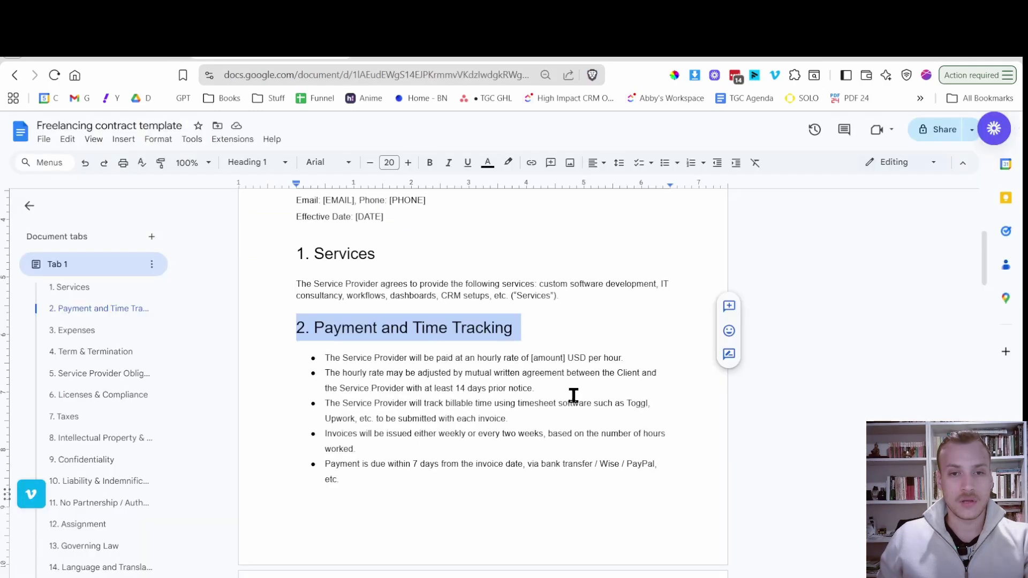
{"action": "triple_click", "coordinate": [328, 364]}
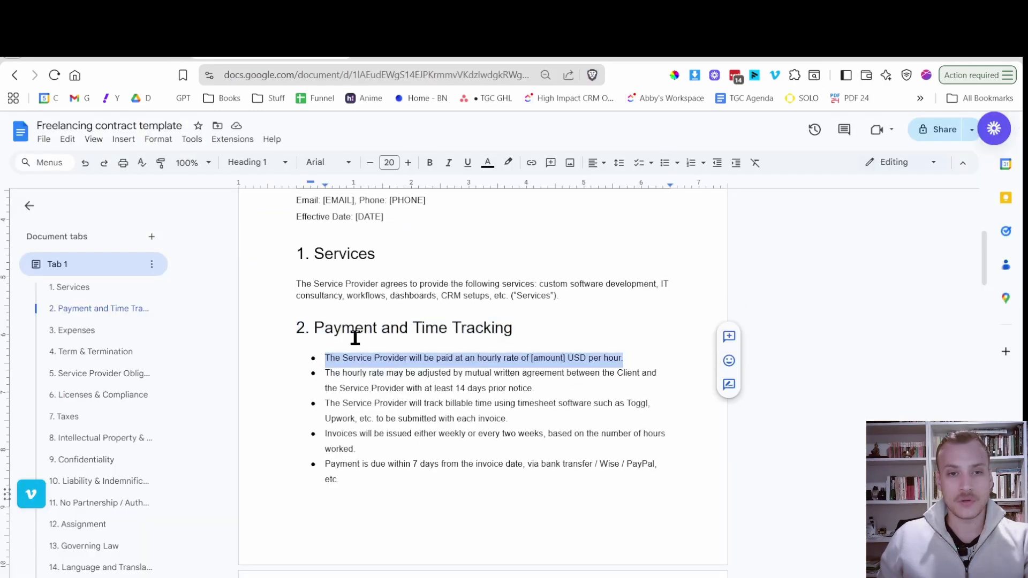
{"action": "key", "text": "ctrl+c"}
{"action": "key", "text": "ctrl+t"}
{"action": "key", "text": "ctrl+v"}
{"action": "key", "text": "ctrl+w"}
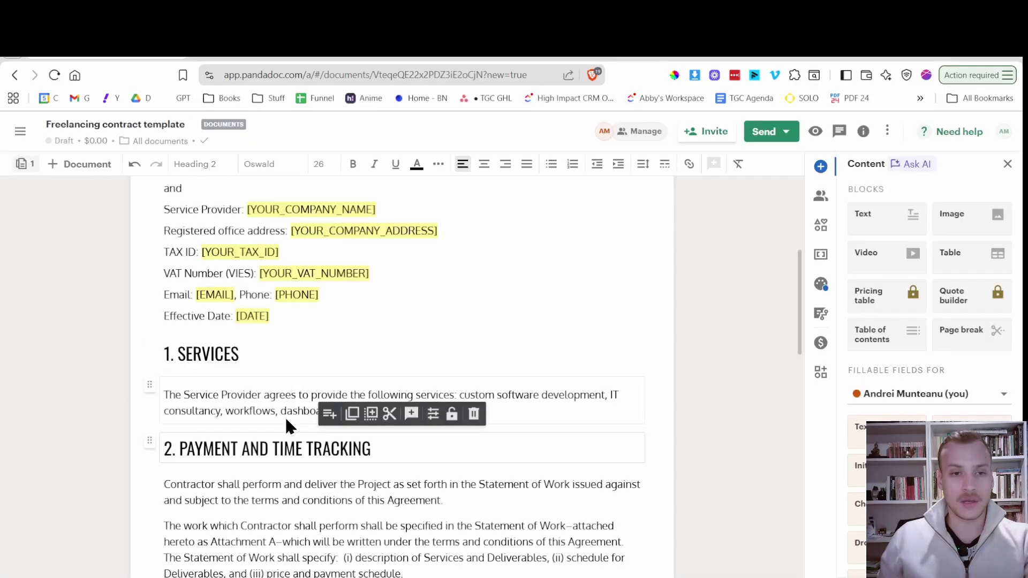
{"action": "scroll", "coordinate": [284, 416], "scroll_direction": "down", "scroll_amount": 2}
{"action": "left_click", "coordinate": [257, 432]}
{"action": "key", "text": "ctrl+a"}
{"action": "key", "text": "ctrl+v"}
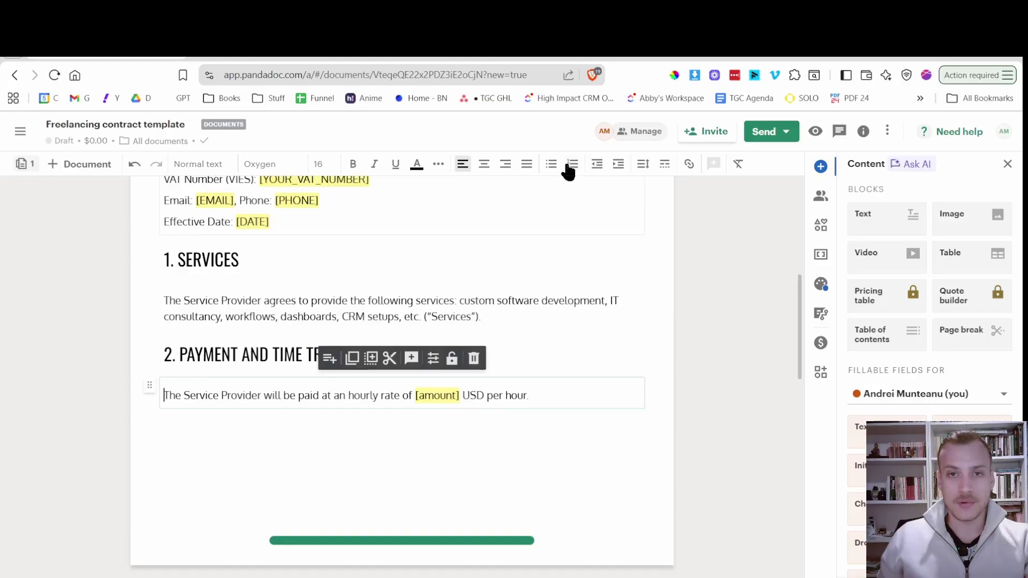
Make the hourly-rate sentence a bullet and add the rate-adjustment bullet with 14 days' notice.
{"action": "left_click", "coordinate": [547, 170]}
{"action": "left_click", "coordinate": [563, 206]}
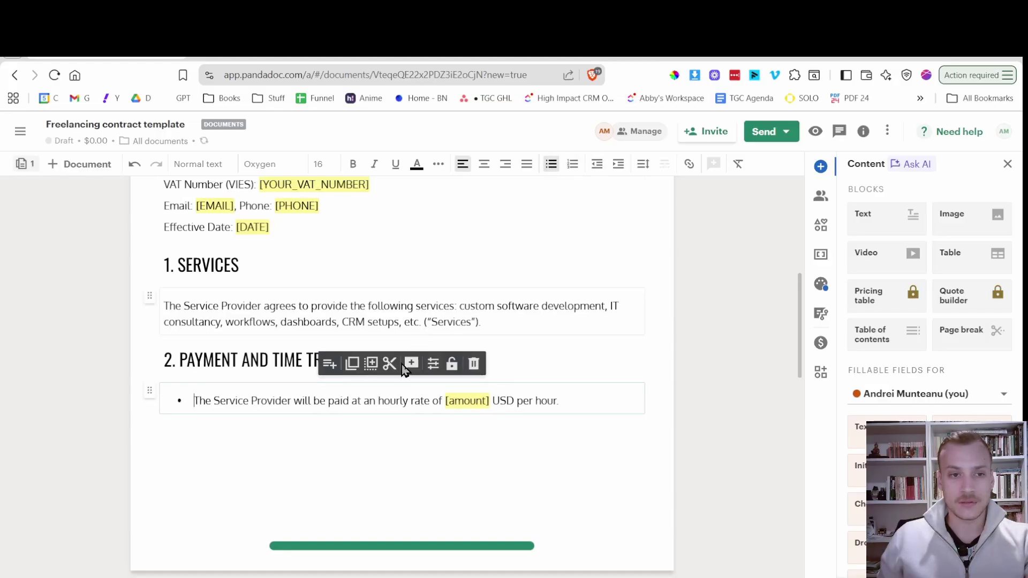
{"action": "key", "text": "Return"}
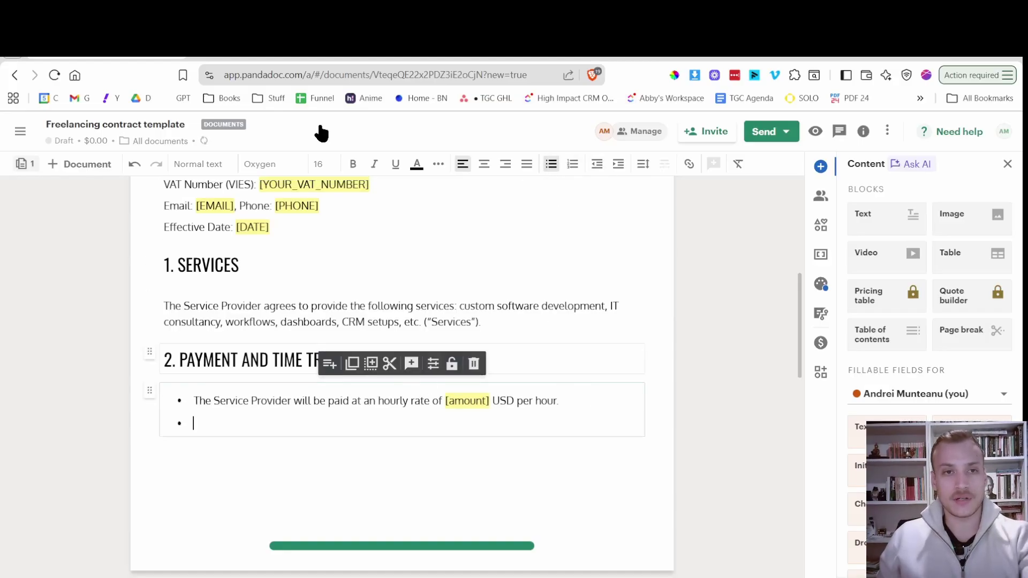
{"action": "left_click", "coordinate": [270, 49]}
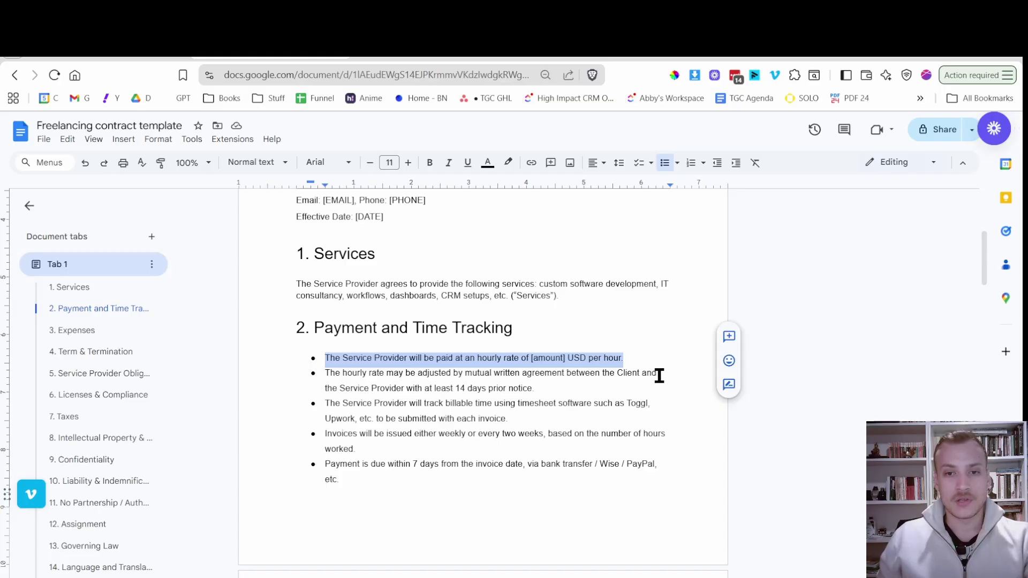
{"action": "left_click_drag", "start_coordinate": [552, 384], "coordinate": [330, 379]}
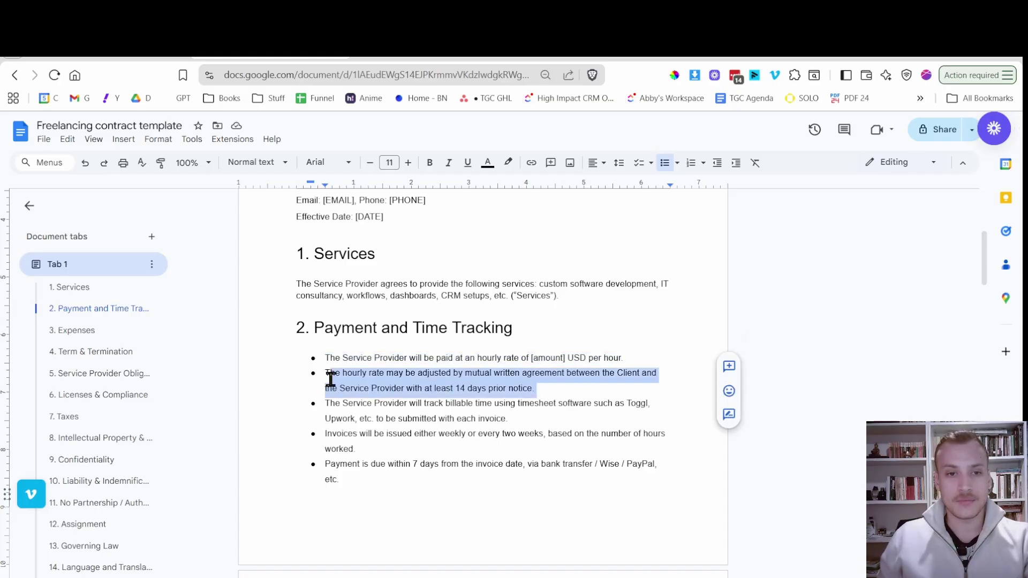
{"action": "key", "text": "ctrl+c"}
{"action": "left_click", "coordinate": [225, 49]}
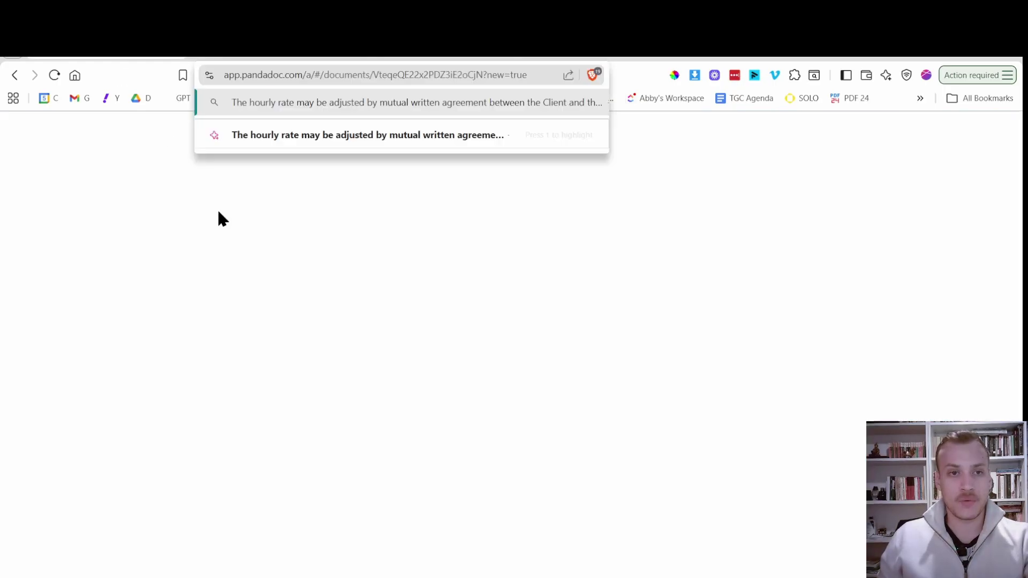
{"action": "key", "text": "ctrl+v"}
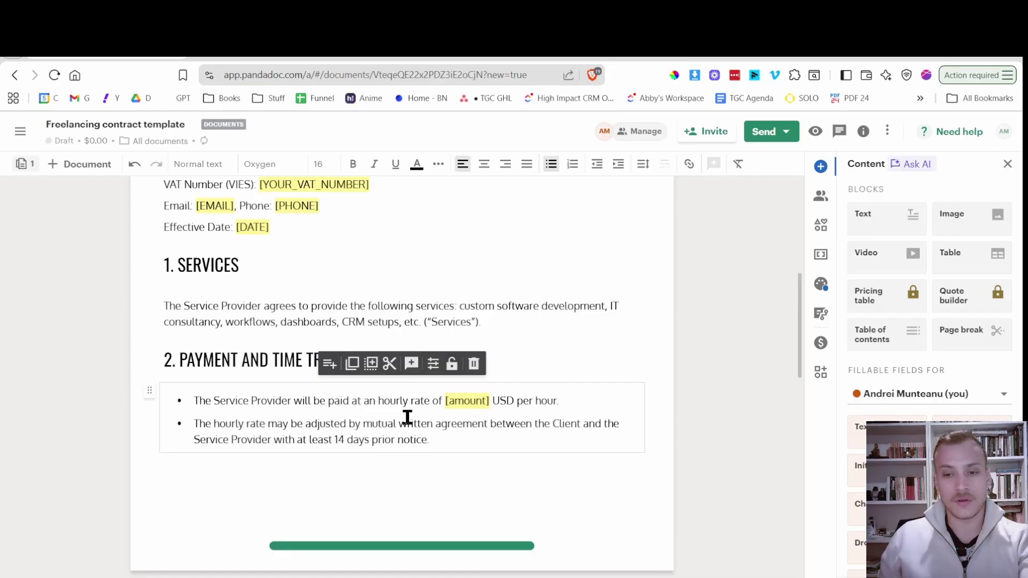
{"action": "key", "text": "Return"}
Add the timesheet time-tracking clause as the third bullet in plain text.
{"action": "key", "text": "ctrl+shift+Tab"}
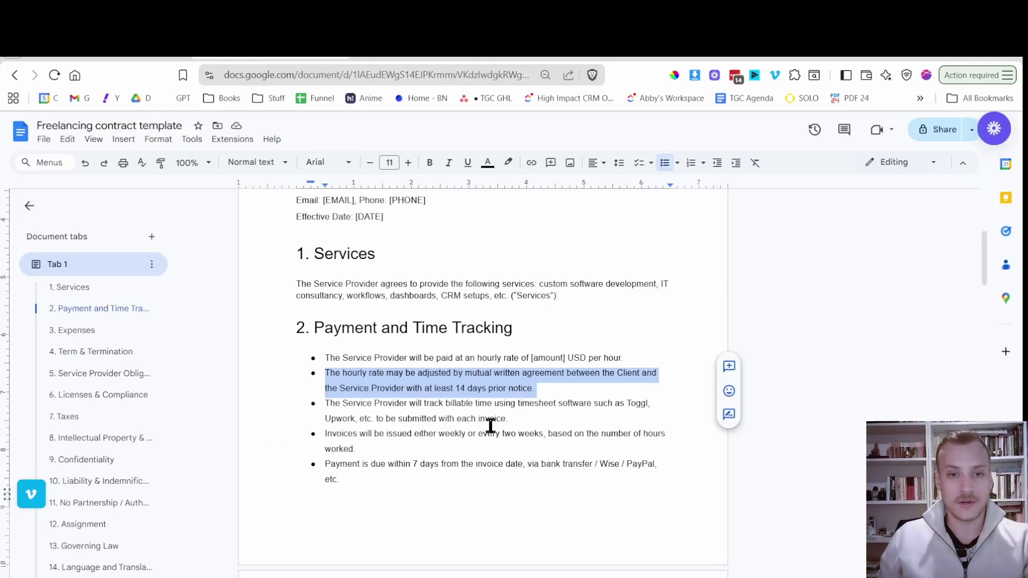
{"action": "left_click_drag", "start_coordinate": [518, 424], "coordinate": [317, 400]}
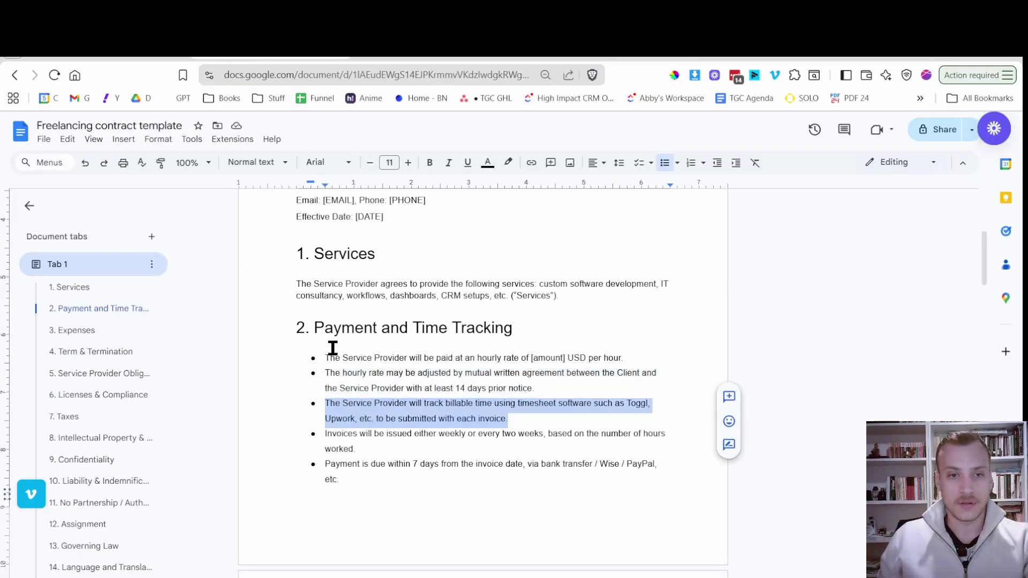
{"action": "key", "text": "ctrl+c"}
{"action": "key", "text": "ctrl+Tab"}
{"action": "key", "text": "ctrl+v"}
{"action": "key", "text": "ctrl+Tab"}
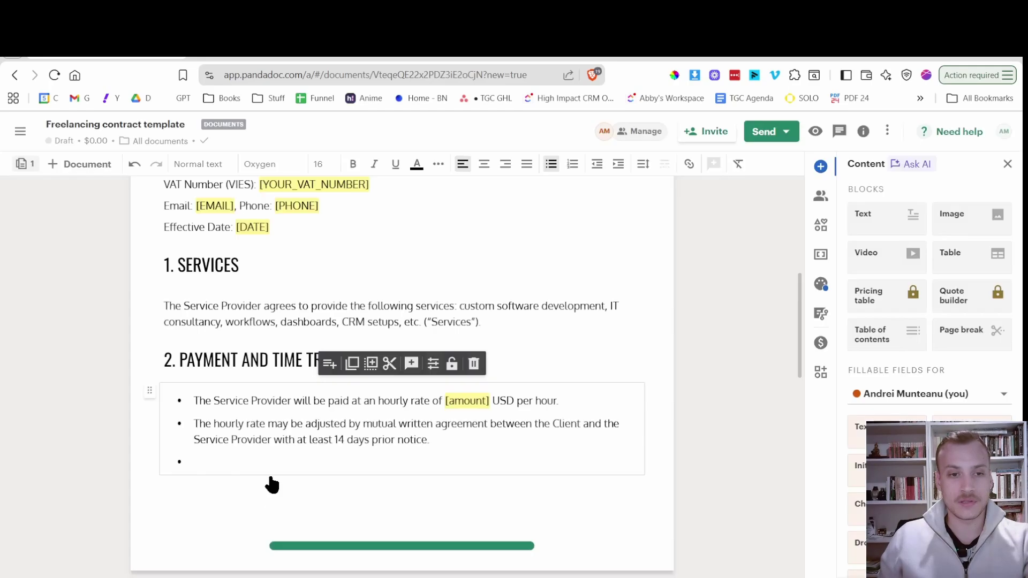
{"action": "key", "text": "ctrl+v"}
{"action": "key", "text": "Return"}
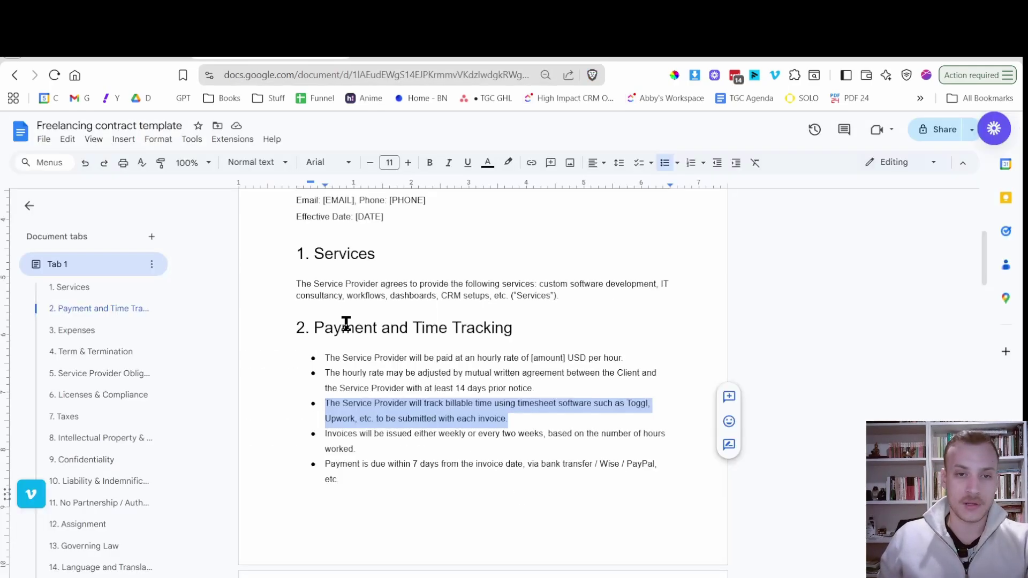
Add the weekly or biweekly invoicing bullet, leaving an empty bullet below it.
{"action": "key", "text": "ctrl+Tab"}
{"action": "left_click_drag", "start_coordinate": [356, 449], "coordinate": [321, 432]}
{"action": "key", "text": "ctrl+c"}
{"action": "key", "text": "ctrl+Tab"}
{"action": "key", "text": "ctrl+Tab"}
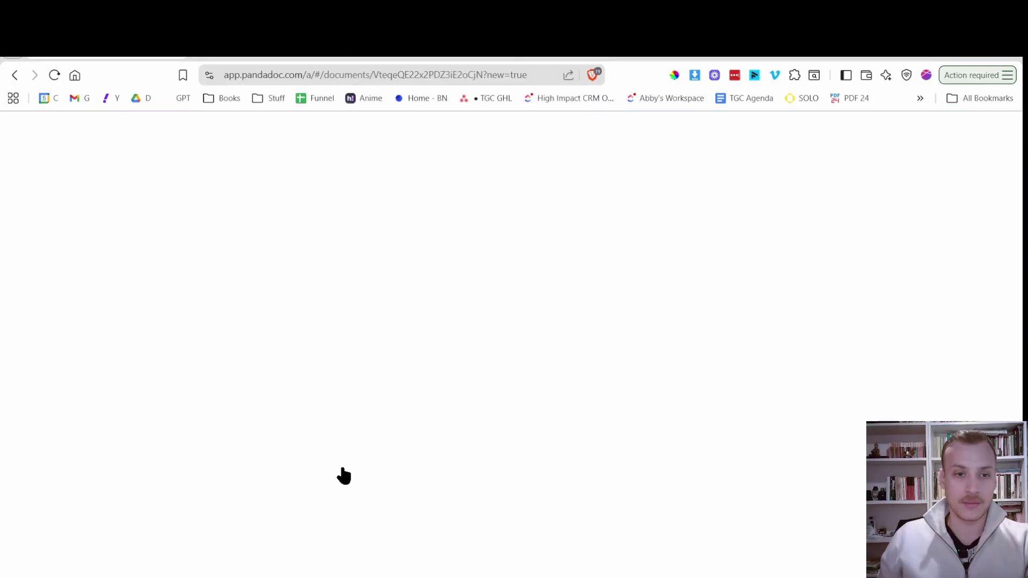
{"action": "key", "text": "ctrl+v"}
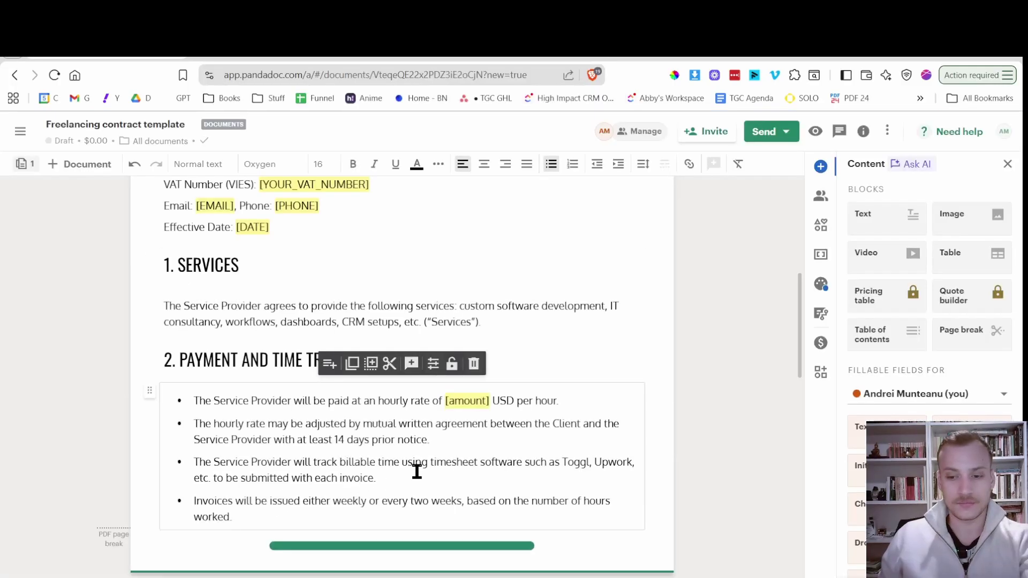
{"action": "key", "text": "Return"}
{"action": "left_click", "coordinate": [282, 50]}
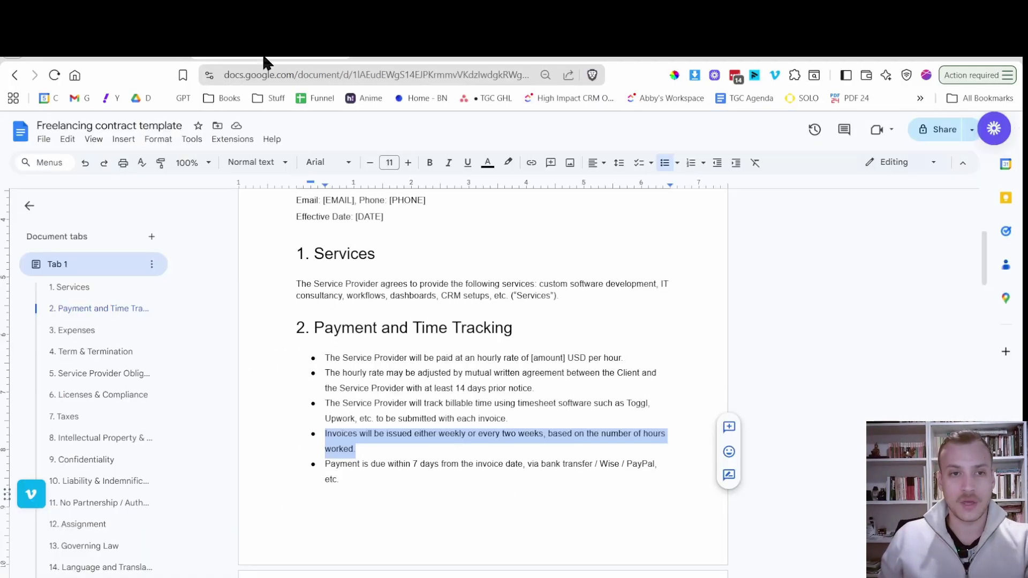
{"action": "left_click", "coordinate": [166, 49]}
{"action": "scroll", "coordinate": [308, 429], "scroll_direction": "down", "scroll_amount": 2}
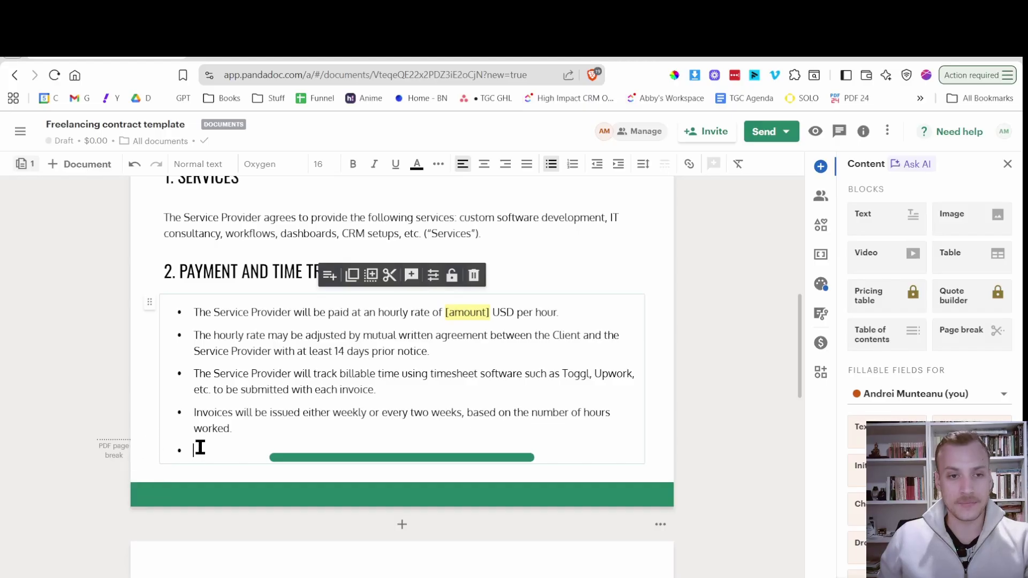
{"action": "scroll", "coordinate": [200, 448], "scroll_direction": "down", "scroll_amount": 1}
{"action": "scroll", "coordinate": [200, 447], "scroll_direction": "up", "scroll_amount": 1}
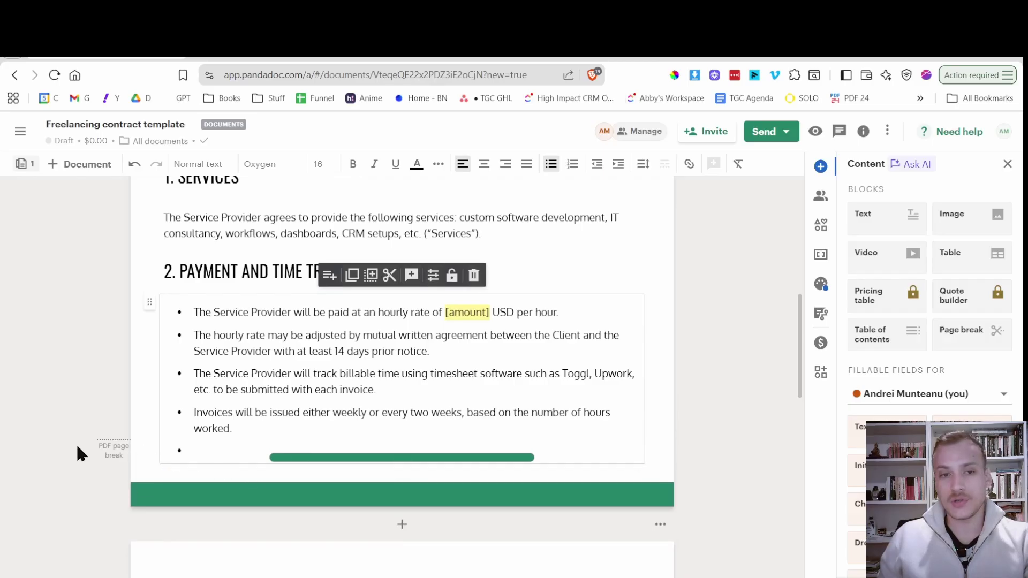
Delete the duplicated and trailing invoicing bullets so section 2 keeps three bullets.
{"action": "scroll", "coordinate": [186, 416], "scroll_direction": "down", "scroll_amount": 1}
{"action": "left_click", "coordinate": [195, 360]}
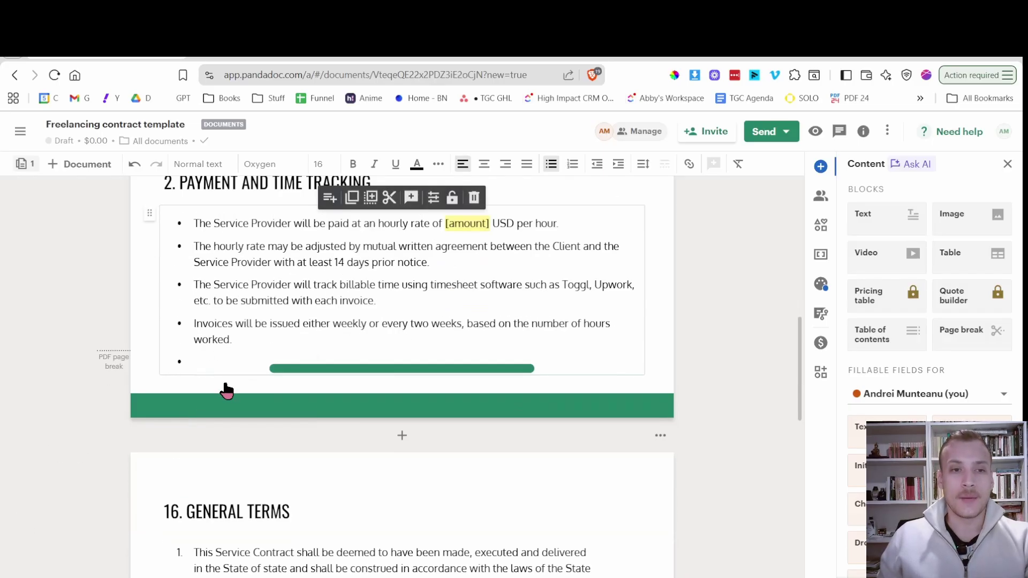
{"action": "key", "text": "ctrl+v"}
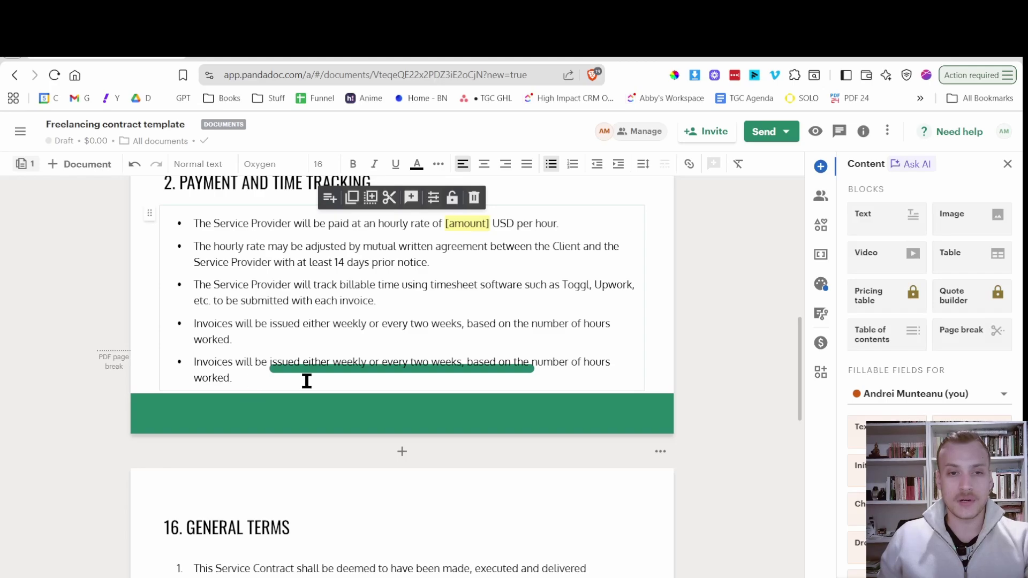
{"action": "scroll", "coordinate": [402, 367], "scroll_direction": "down", "scroll_amount": 1}
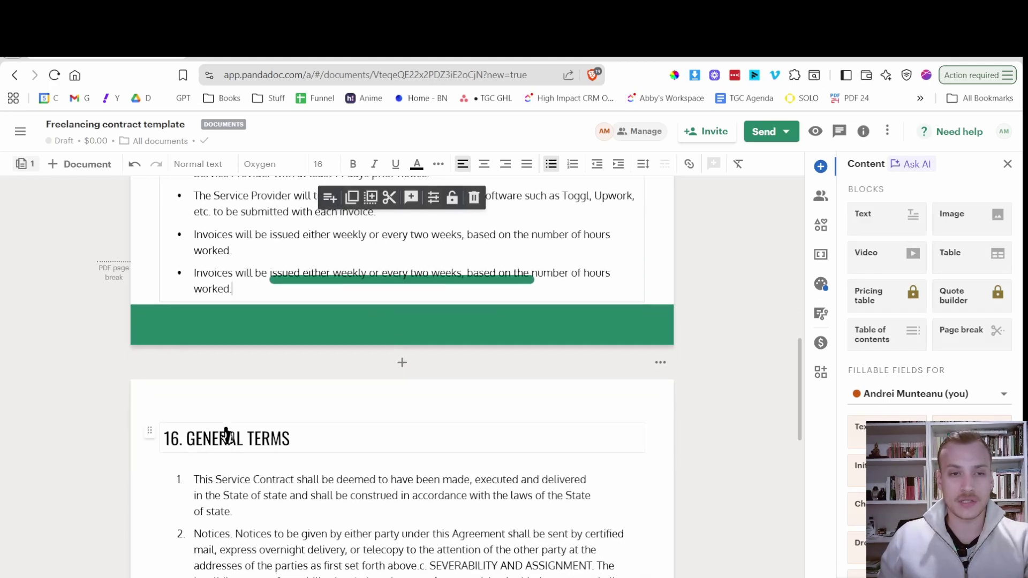
{"action": "scroll", "coordinate": [235, 348], "scroll_direction": "up", "scroll_amount": 1}
{"action": "left_click_drag", "start_coordinate": [236, 381], "coordinate": [188, 370]}
{"action": "key", "text": "BackSpace"}
{"action": "key", "text": "BackSpace"}
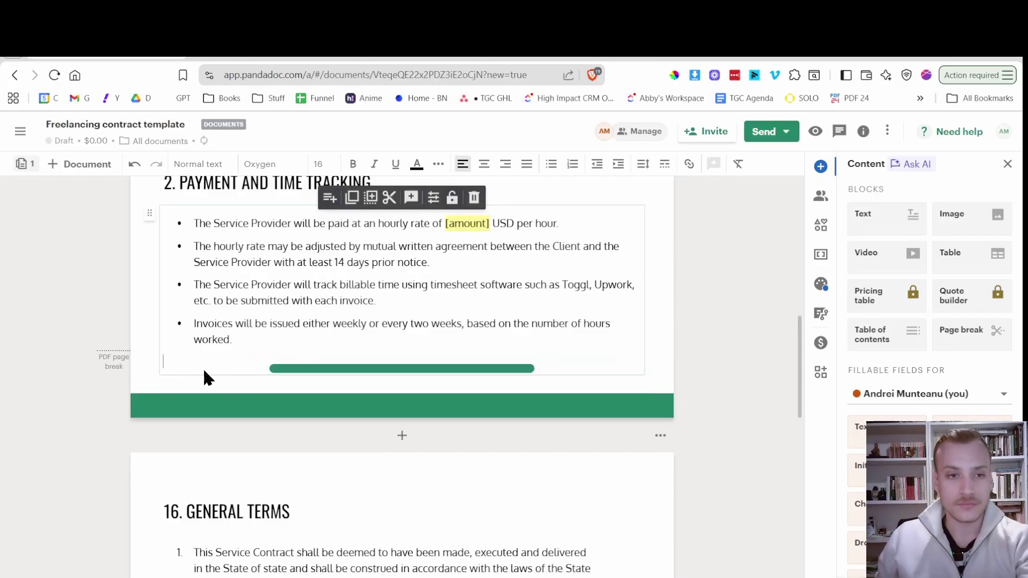
{"action": "scroll", "coordinate": [251, 391], "scroll_direction": "up", "scroll_amount": 1}
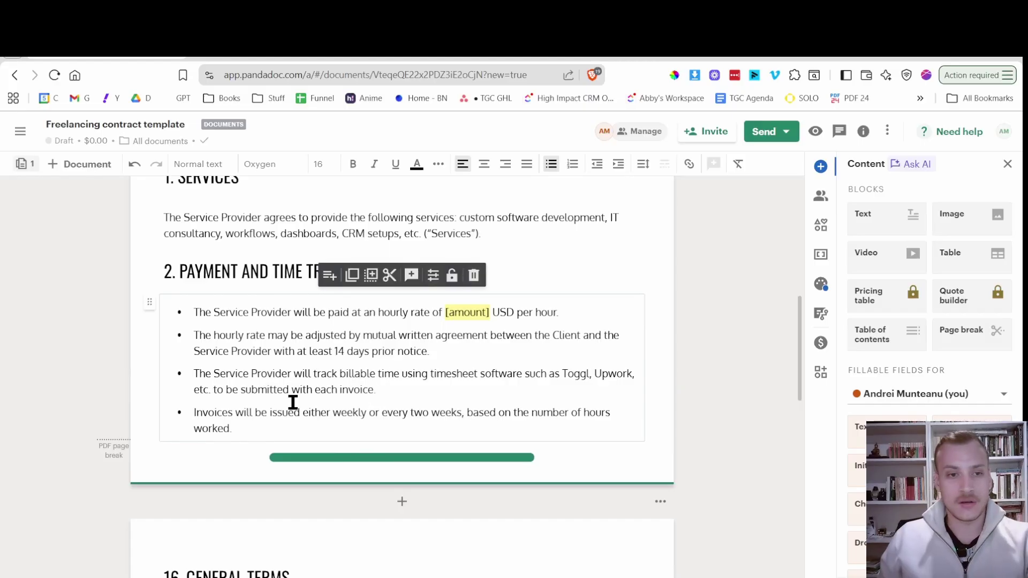
{"action": "left_click_drag", "start_coordinate": [254, 427], "coordinate": [187, 420]}
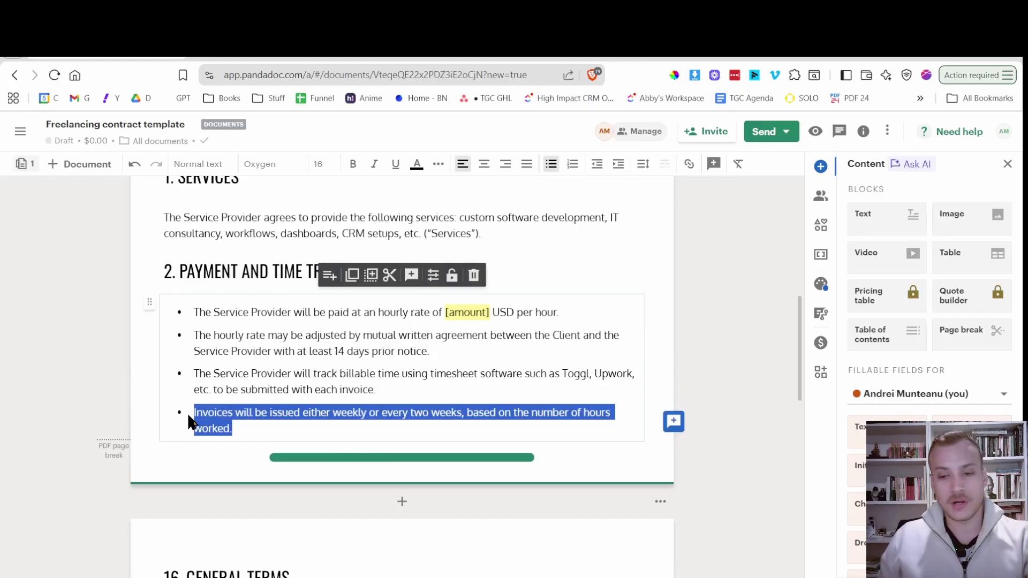
{"action": "key", "text": "BackSpace"}
{"action": "key", "text": "BackSpace"}
{"action": "key", "text": "BackSpace"}
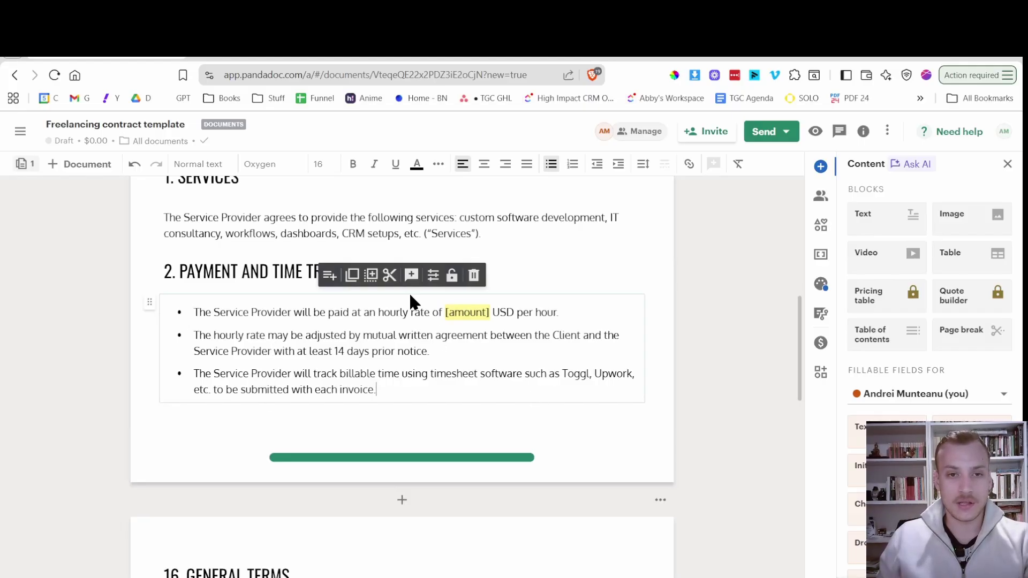
Duplicate the bullet-list block and move the copy above 16. GENERAL TERMS on the next page.
{"action": "left_click", "coordinate": [372, 280]}
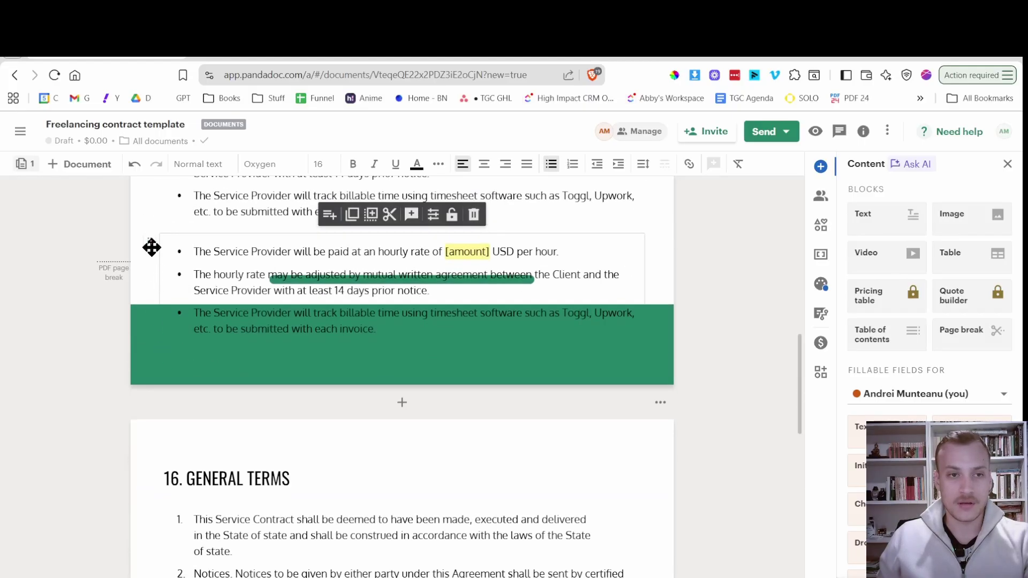
{"action": "left_click_drag", "start_coordinate": [151, 247], "coordinate": [187, 435]}
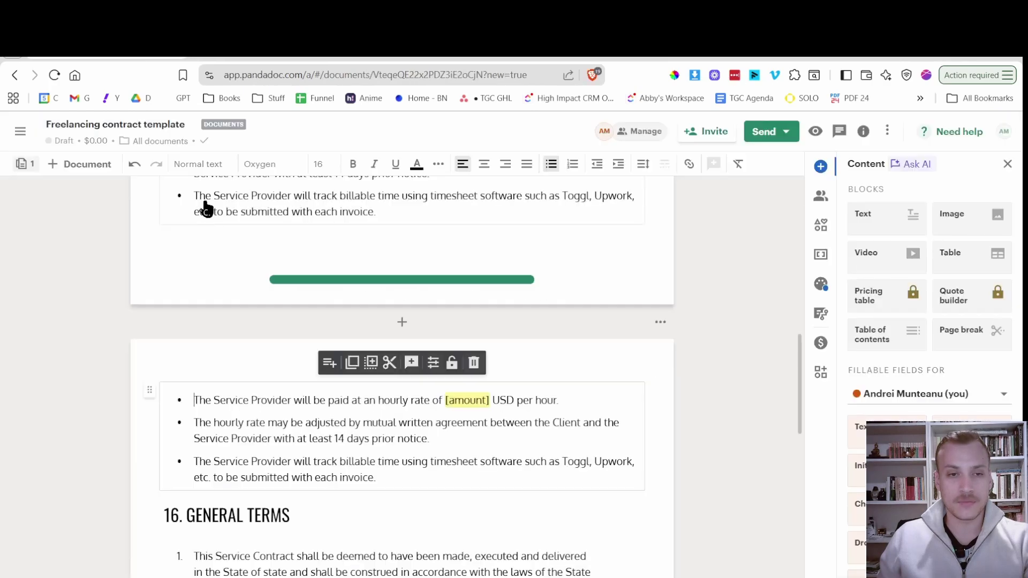
{"action": "scroll", "coordinate": [291, 383], "scroll_direction": "up", "scroll_amount": 3}
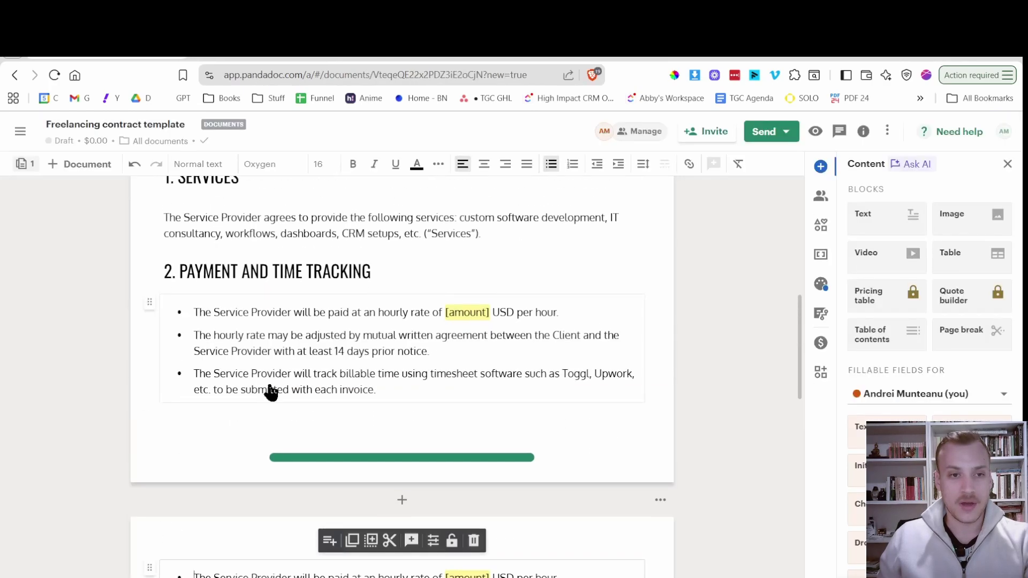
Add the Completion sentence on a new plain line below the payment bullets.
{"action": "scroll", "coordinate": [271, 393], "scroll_direction": "down", "scroll_amount": 3}
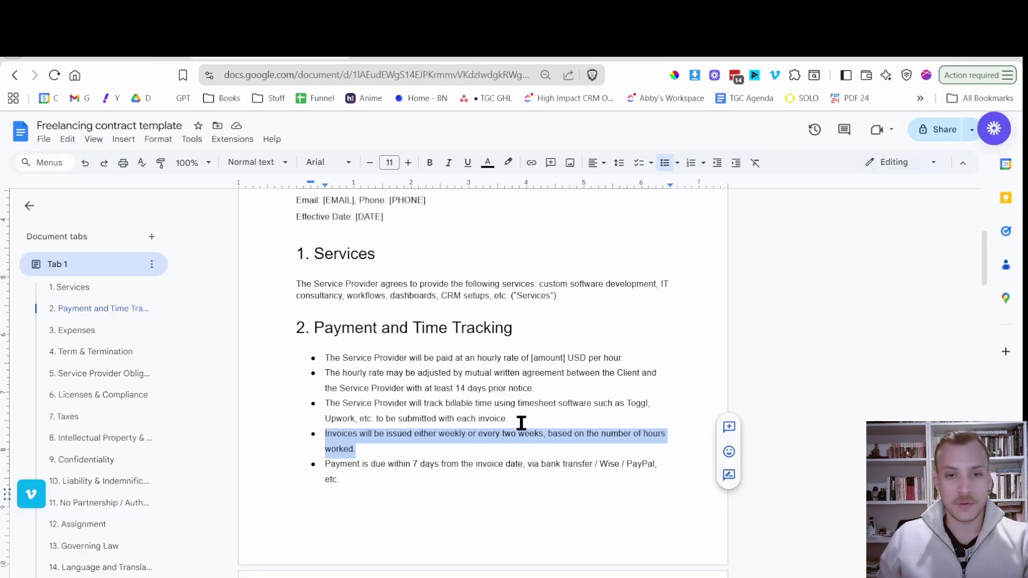
{"action": "scroll", "coordinate": [291, 432], "scroll_direction": "down", "scroll_amount": 3}
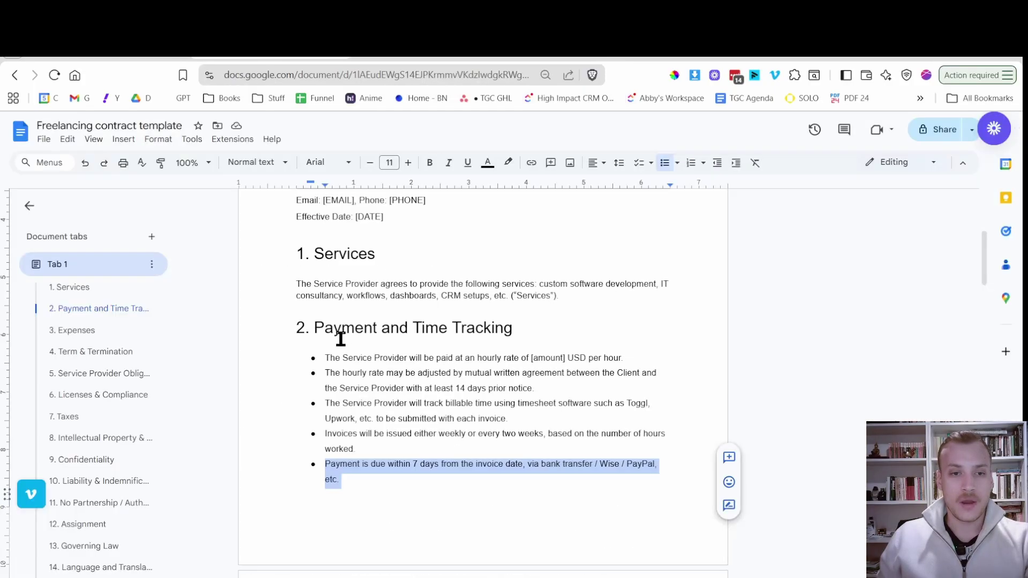
{"action": "scroll", "coordinate": [340, 340], "scroll_direction": "down", "scroll_amount": 5}
{"action": "scroll", "coordinate": [393, 371], "scroll_direction": "up", "scroll_amount": 1}
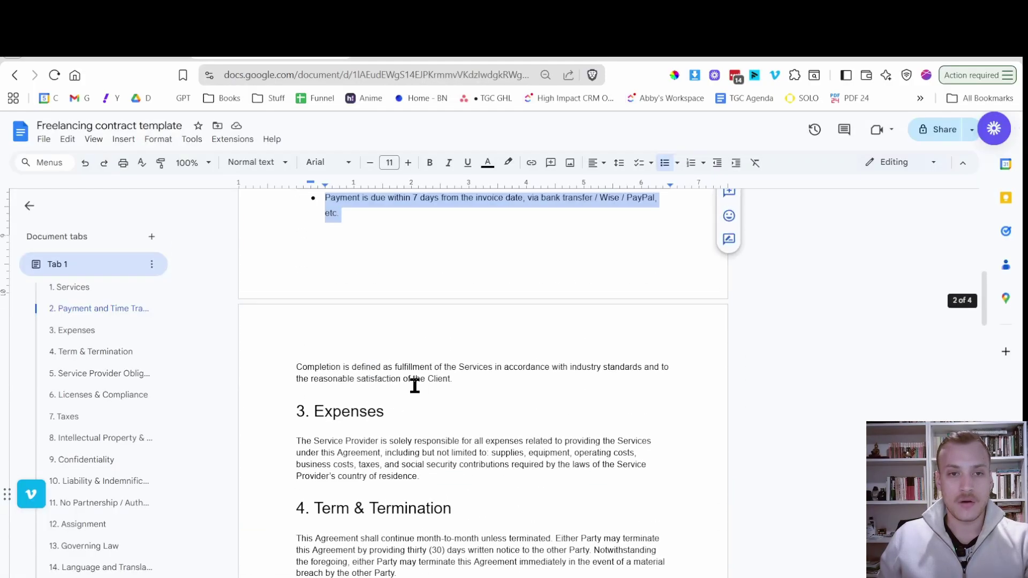
{"action": "left_click_drag", "start_coordinate": [457, 381], "coordinate": [274, 365]}
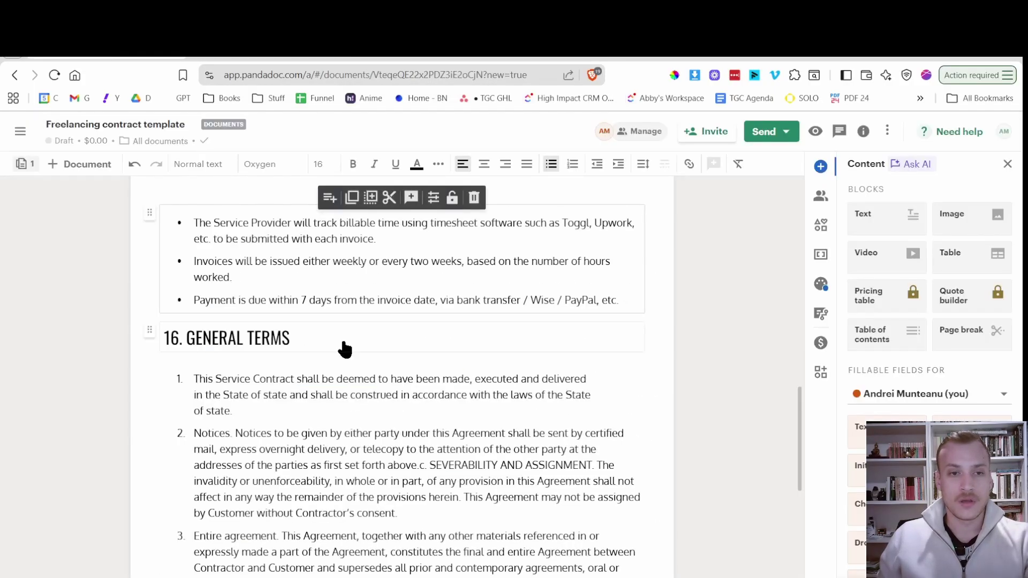
{"action": "scroll", "coordinate": [340, 349], "scroll_direction": "up", "scroll_amount": 2}
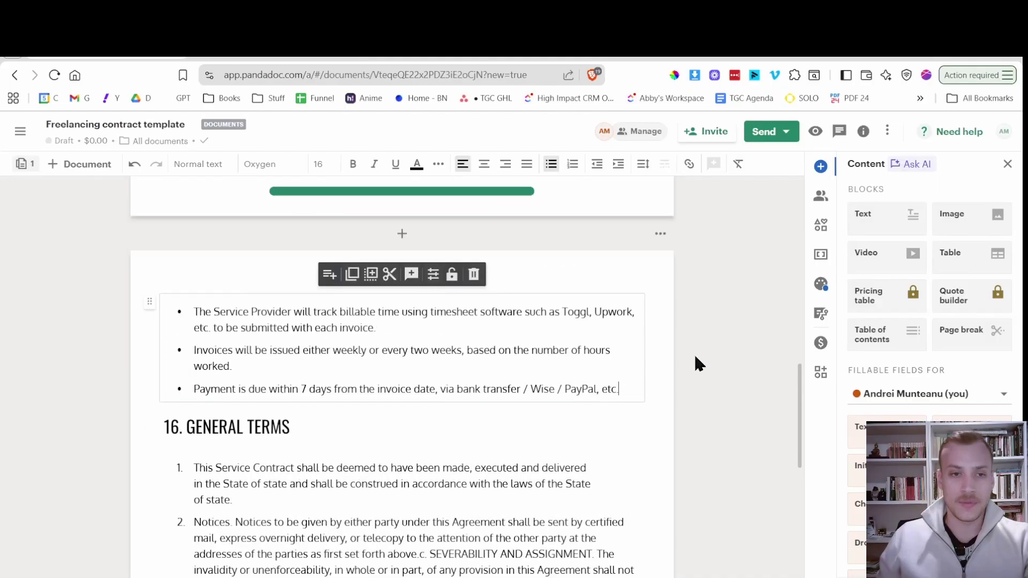
{"action": "key", "text": "Return"}
{"action": "key", "text": "Return"}
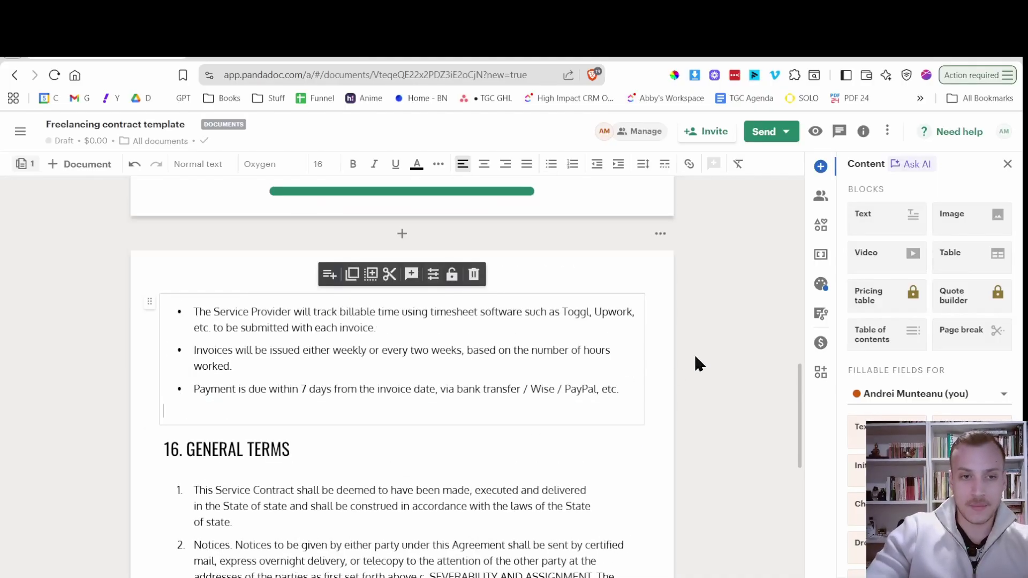
{"action": "key", "text": "ctrl+v"}
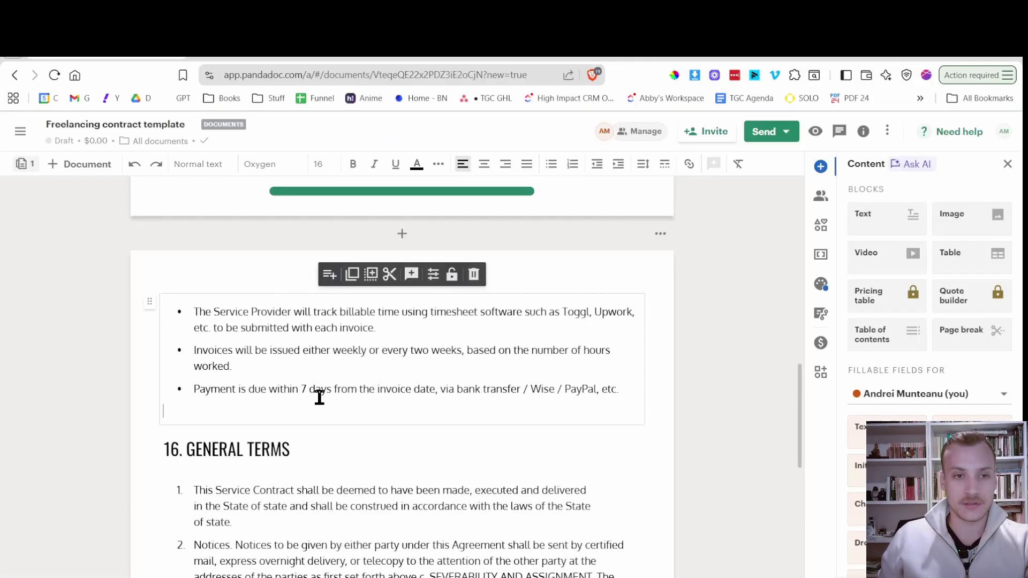
{"action": "key", "text": "ctrl+v"}
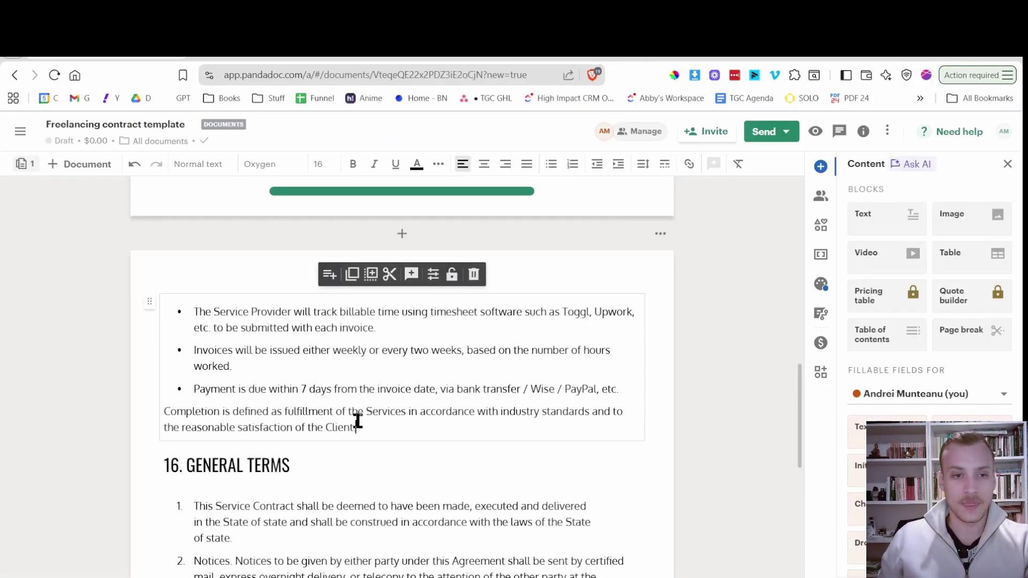
Replace the 16. GENERAL TERMS heading with 3. EXPENSES.
{"action": "left_click", "coordinate": [270, 48]}
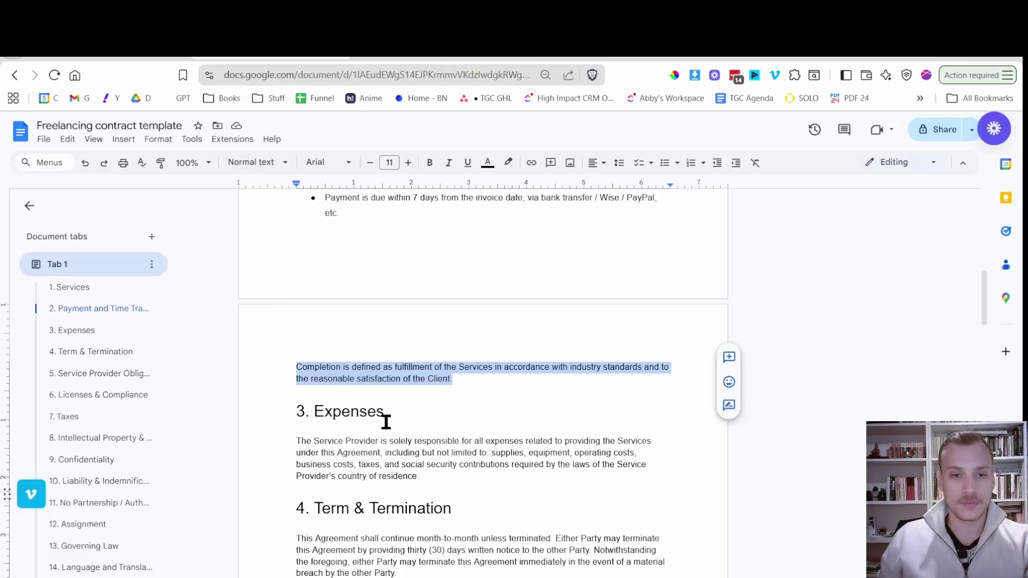
{"action": "left_click_drag", "start_coordinate": [385, 422], "coordinate": [294, 413]}
{"action": "key", "text": "ctrl+Tab"}
{"action": "key", "text": "ctrl+Tab"}
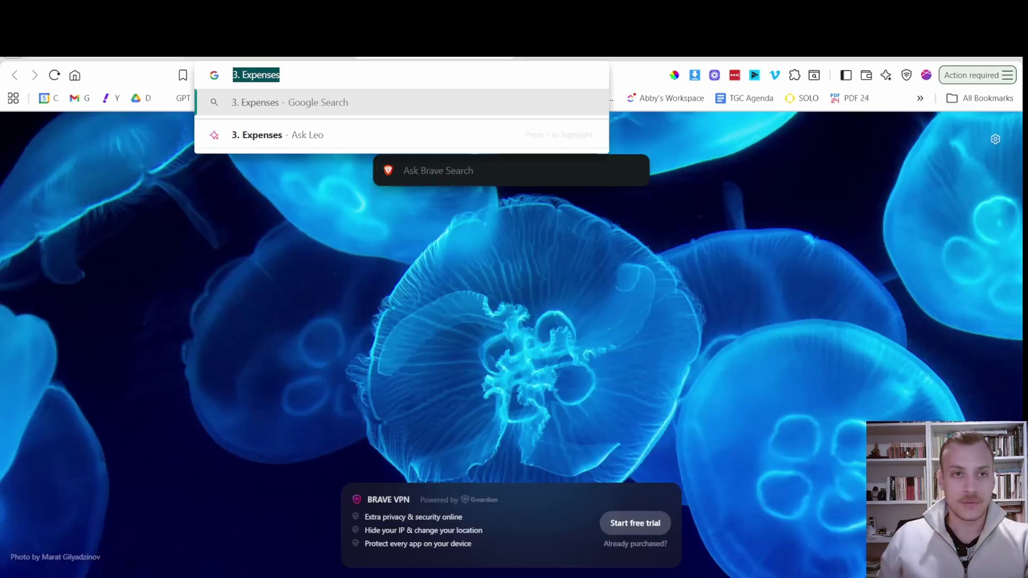
{"action": "key", "text": "ctrl+v"}
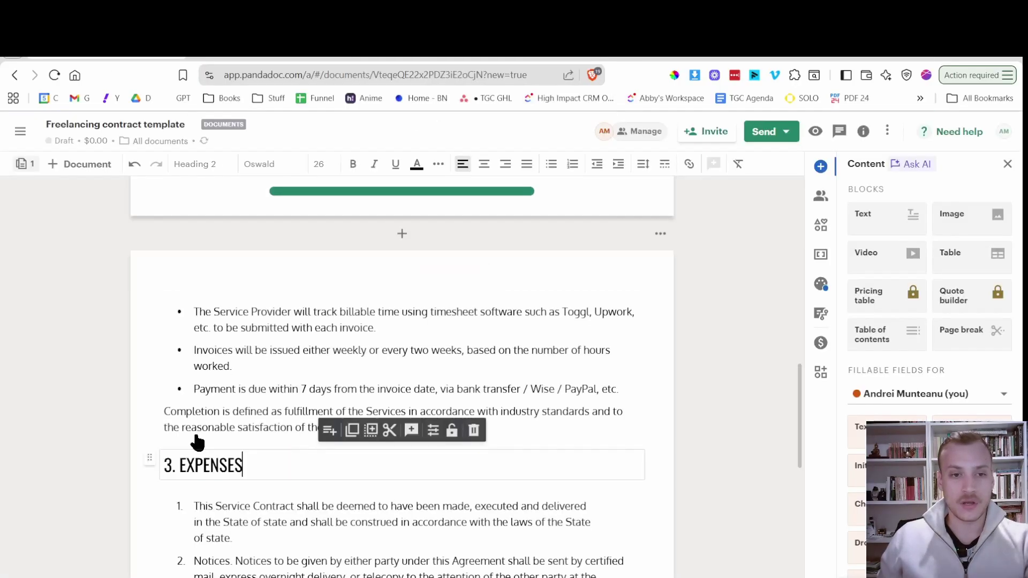
Replace the old numbered list with the plain expenses paragraph and strip its numbering.
{"action": "key", "text": "ctrl+shift+Tab"}
{"action": "key", "text": "ctrl+shift+Tab"}
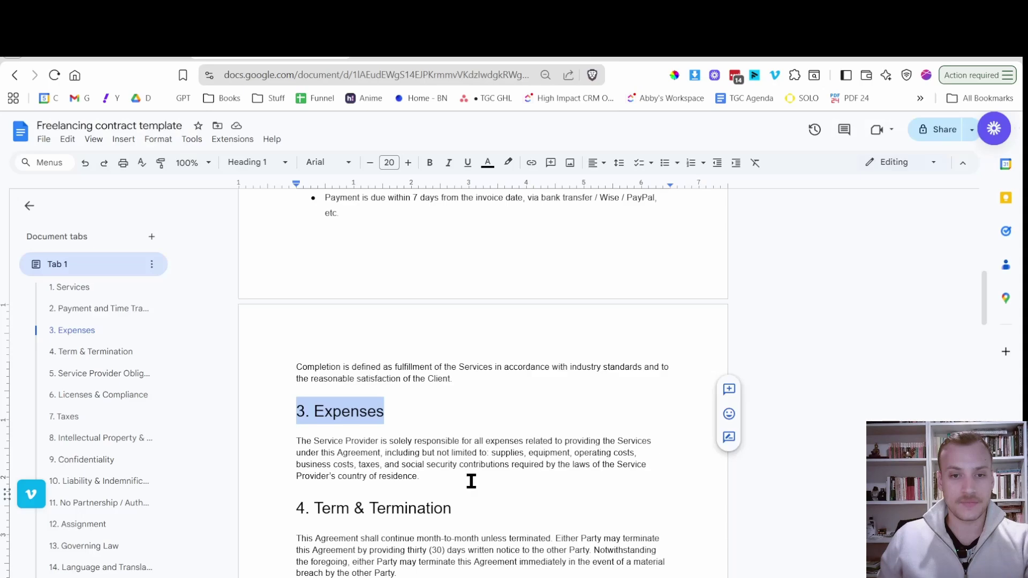
{"action": "left_click_drag", "start_coordinate": [471, 482], "coordinate": [275, 416]}
{"action": "key", "text": "ctrl+c"}
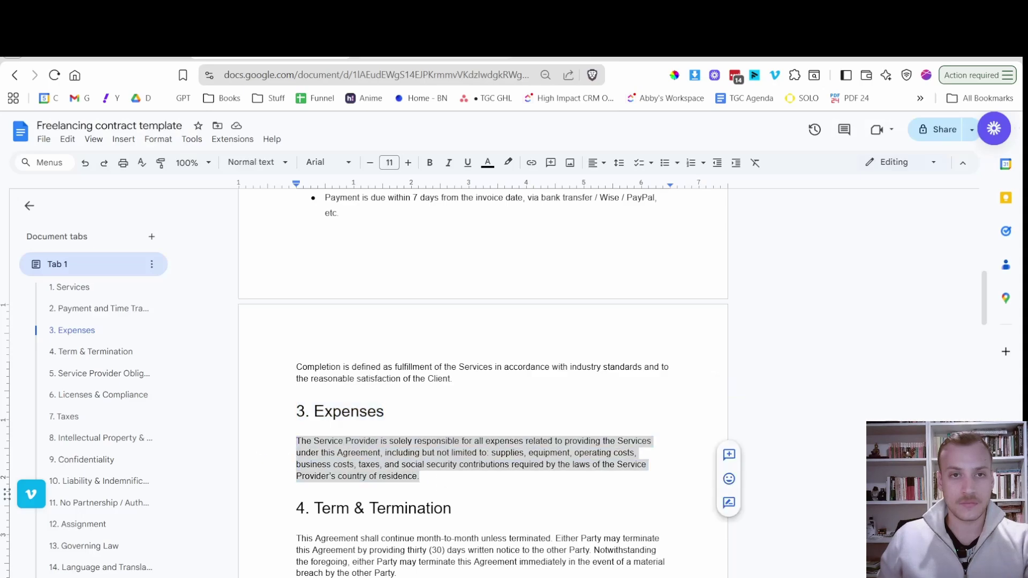
{"action": "key", "text": "ctrl+Tab"}
{"action": "key", "text": "ctrl+Tab"}
{"action": "scroll", "coordinate": [265, 444], "scroll_direction": "down", "scroll_amount": 2}
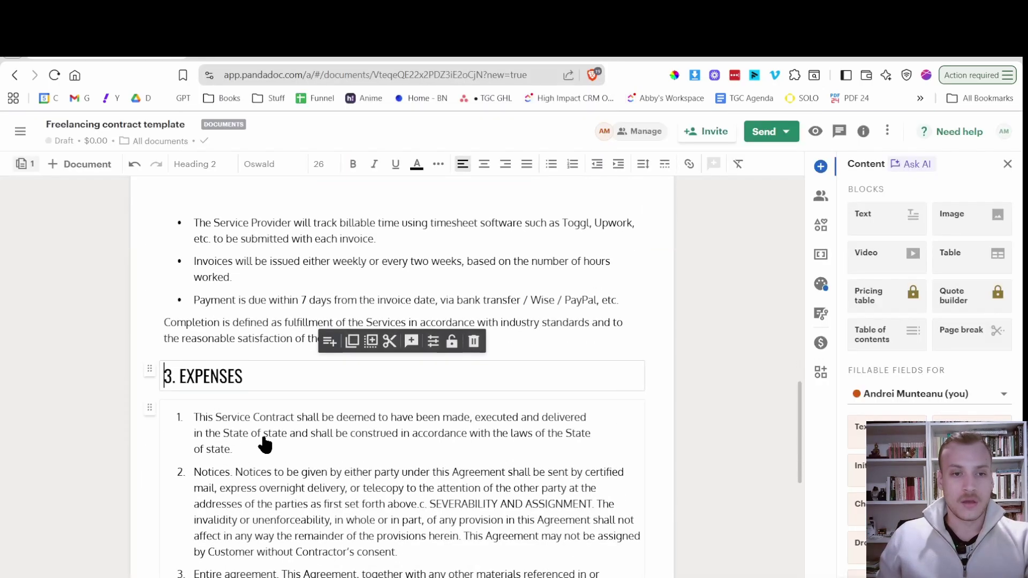
{"action": "left_click", "coordinate": [265, 444]}
{"action": "key", "text": "ctrl+a"}
{"action": "key", "text": "ctrl+v"}
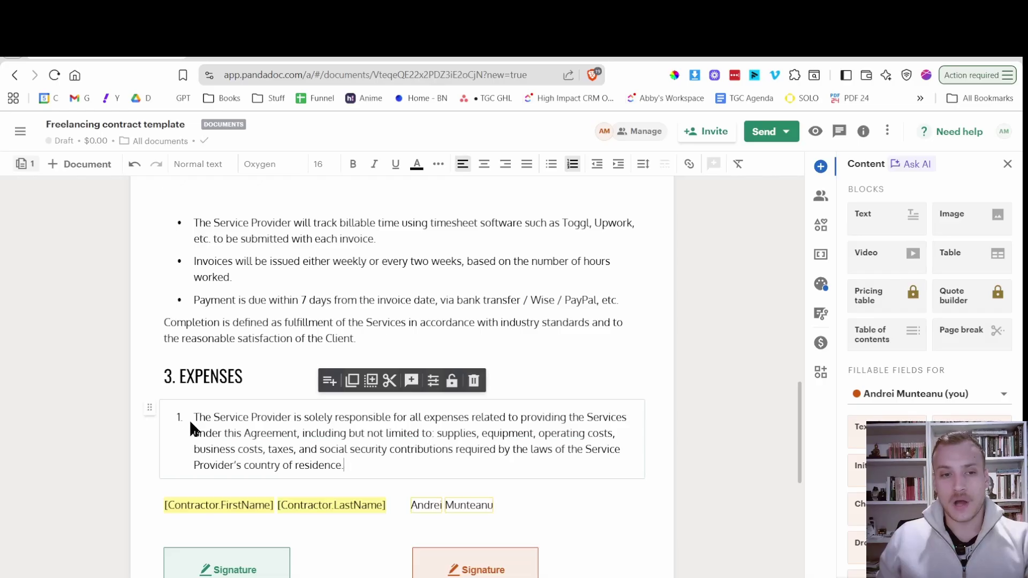
{"action": "left_click", "coordinate": [193, 417]}
{"action": "key", "text": "BackSpace"}
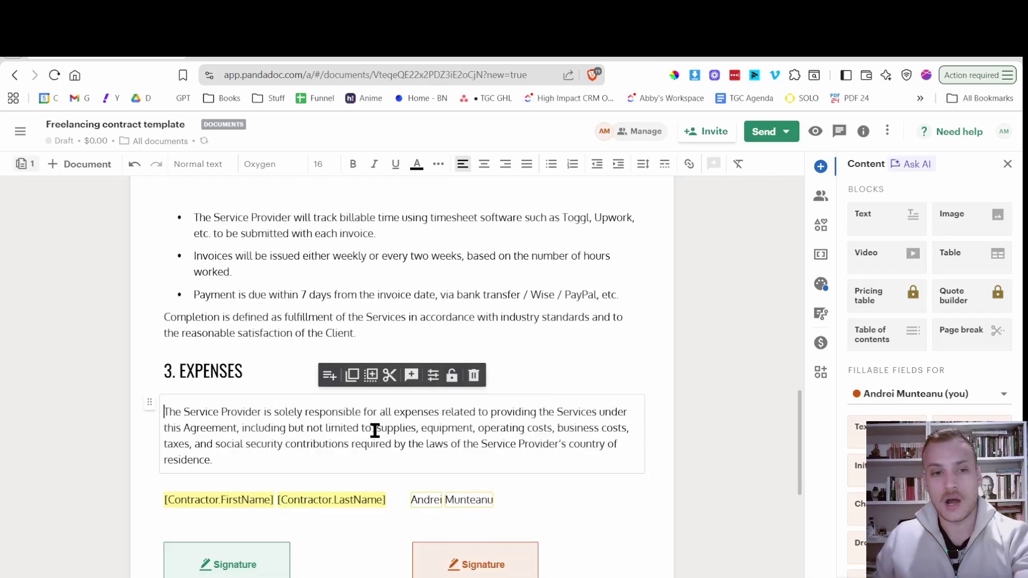
{"action": "key", "text": "ctrl+shift+Tab"}
{"action": "key", "text": "ctrl+shift+Tab"}
{"action": "key", "text": "ctrl+Tab"}
{"action": "key", "text": "ctrl+Tab"}
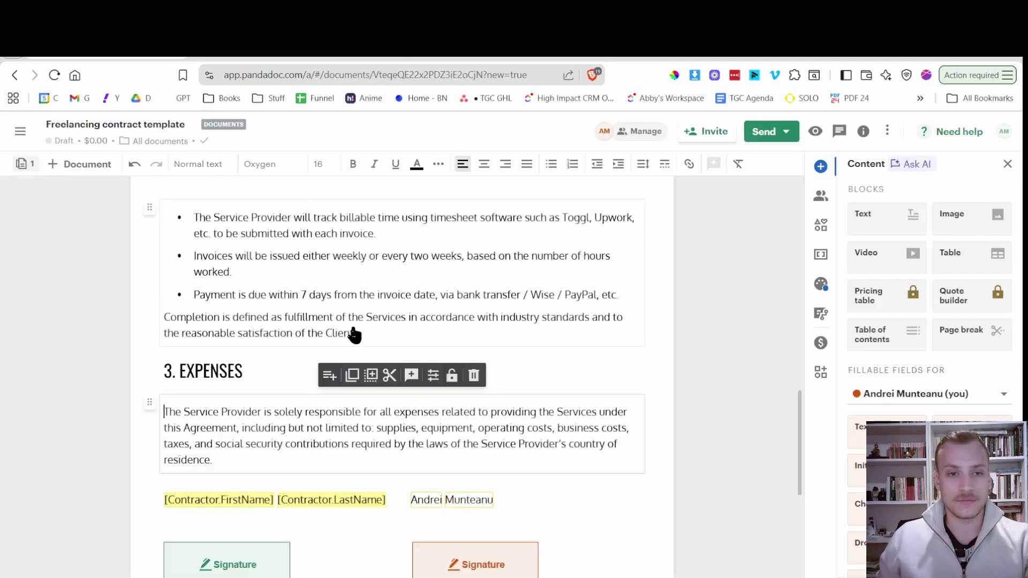
{"action": "scroll", "coordinate": [334, 385], "scroll_direction": "up", "scroll_amount": 15}
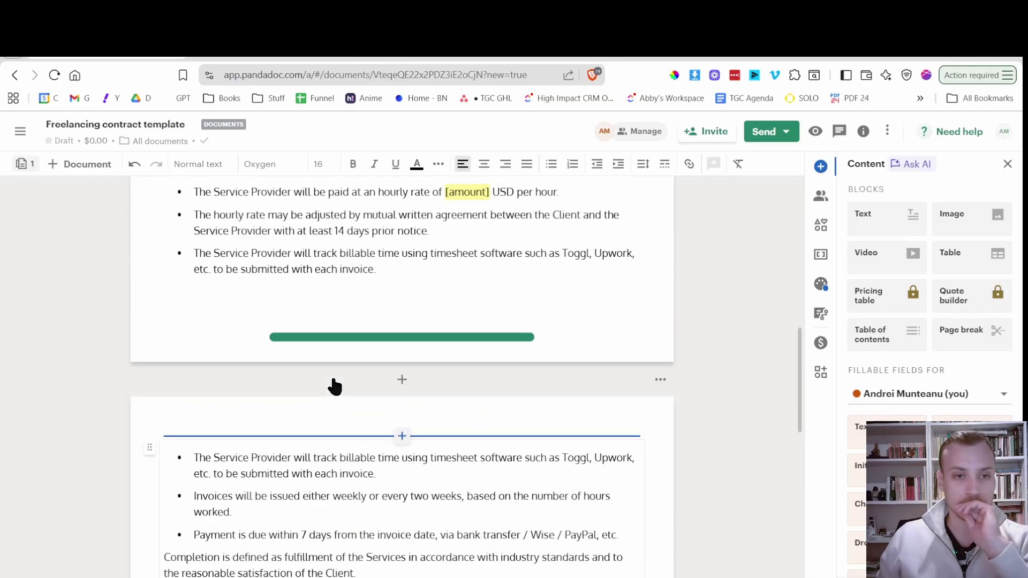
{"action": "scroll", "coordinate": [335, 386], "scroll_direction": "down", "scroll_amount": 8}
Delete both signers' name, signature and date field blocks below 3. EXPENSES.
{"action": "scroll", "coordinate": [334, 386], "scroll_direction": "down", "scroll_amount": 8}
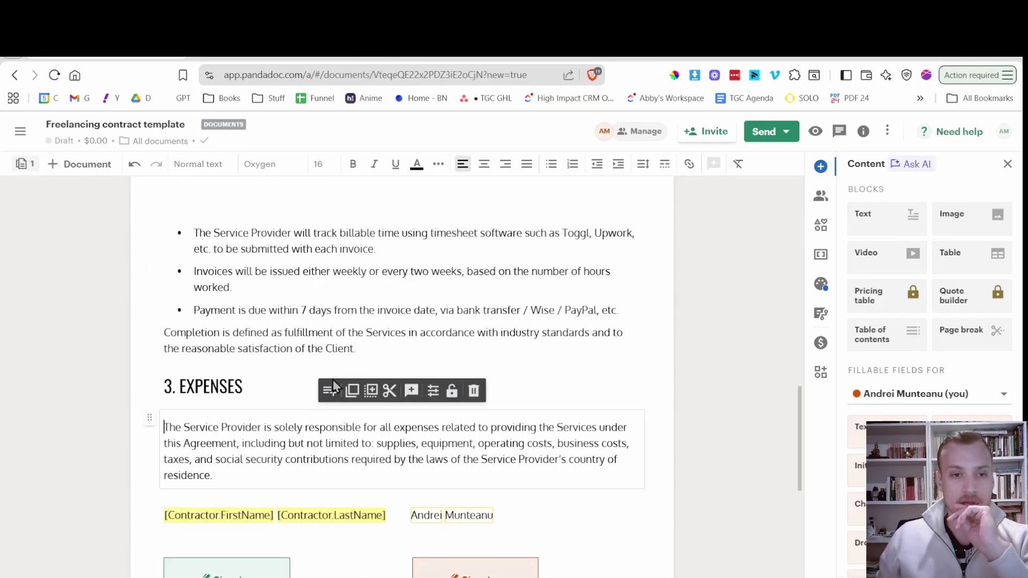
{"action": "scroll", "coordinate": [333, 386], "scroll_direction": "up", "scroll_amount": 7}
{"action": "scroll", "coordinate": [333, 386], "scroll_direction": "down", "scroll_amount": 3}
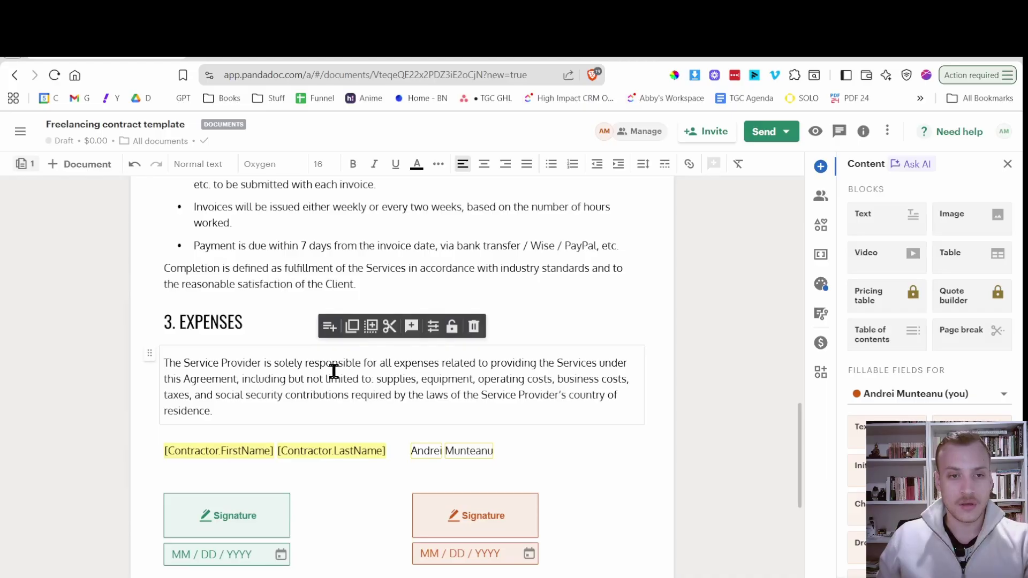
{"action": "scroll", "coordinate": [334, 370], "scroll_direction": "up", "scroll_amount": 3}
{"action": "left_click", "coordinate": [661, 269]}
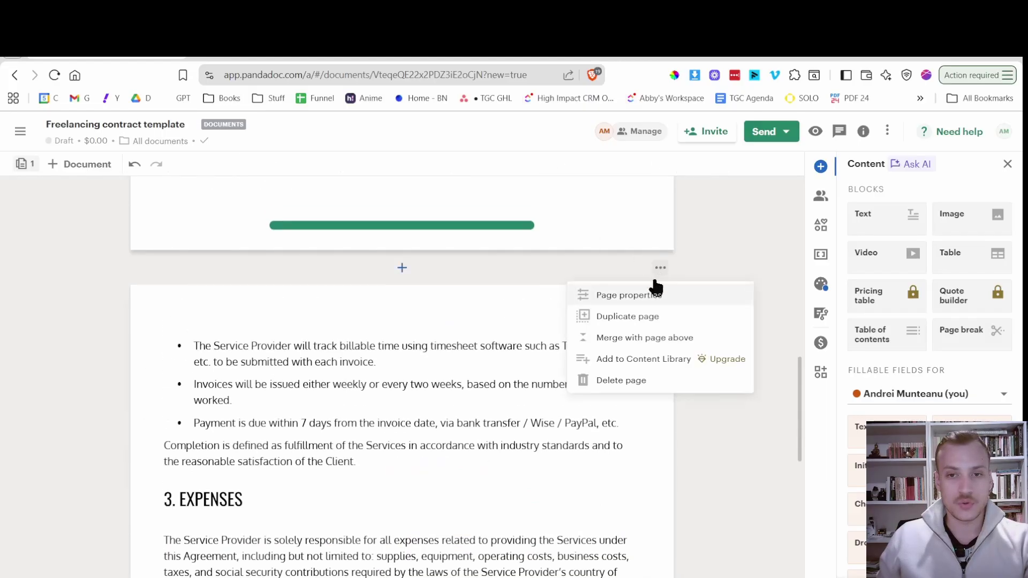
{"action": "scroll", "coordinate": [425, 335], "scroll_direction": "down", "scroll_amount": 8}
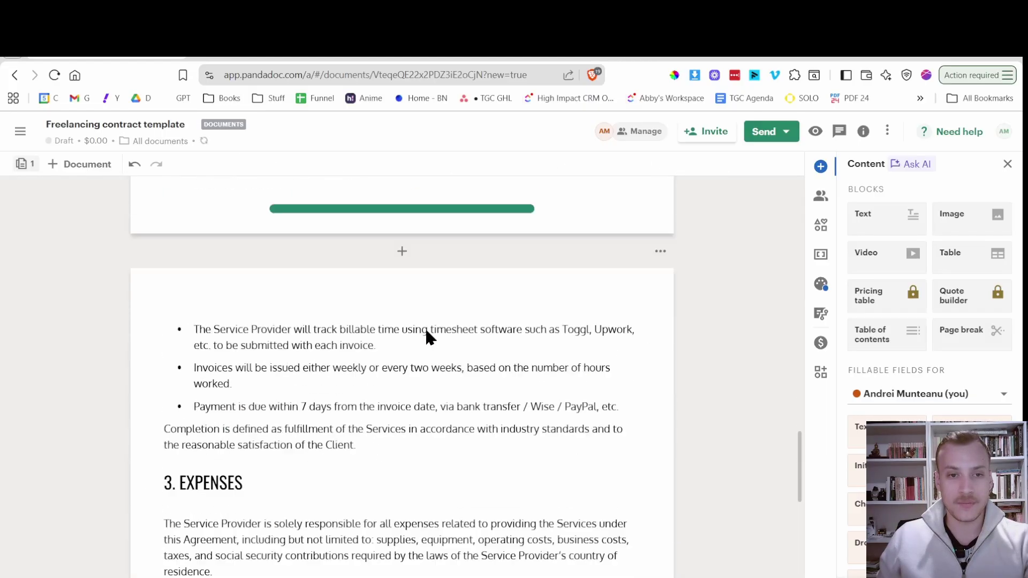
{"action": "scroll", "coordinate": [424, 337], "scroll_direction": "up", "scroll_amount": 5}
{"action": "scroll", "coordinate": [411, 354], "scroll_direction": "down", "scroll_amount": 2}
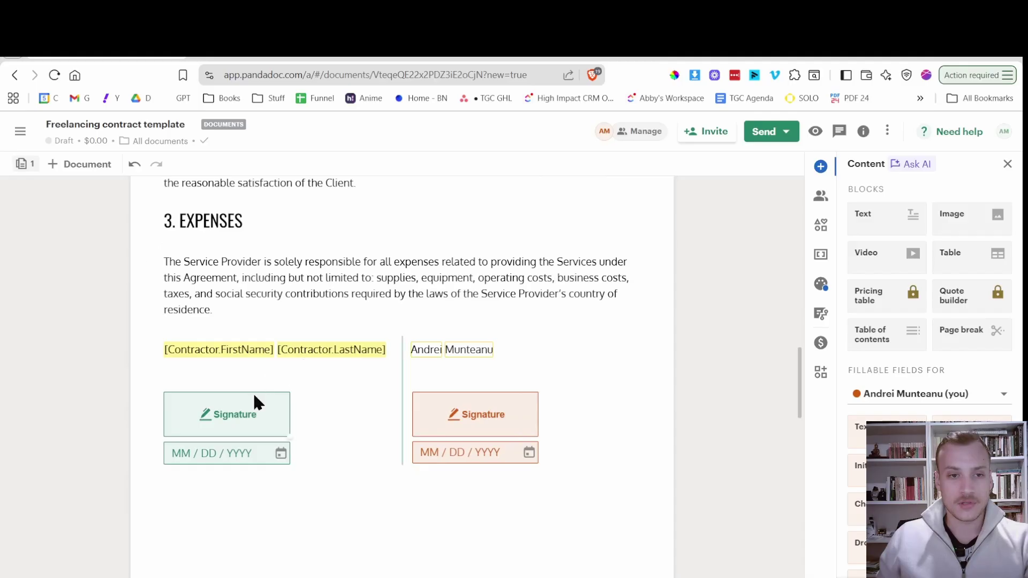
{"action": "left_click", "coordinate": [270, 403]}
{"action": "left_click", "coordinate": [293, 372]}
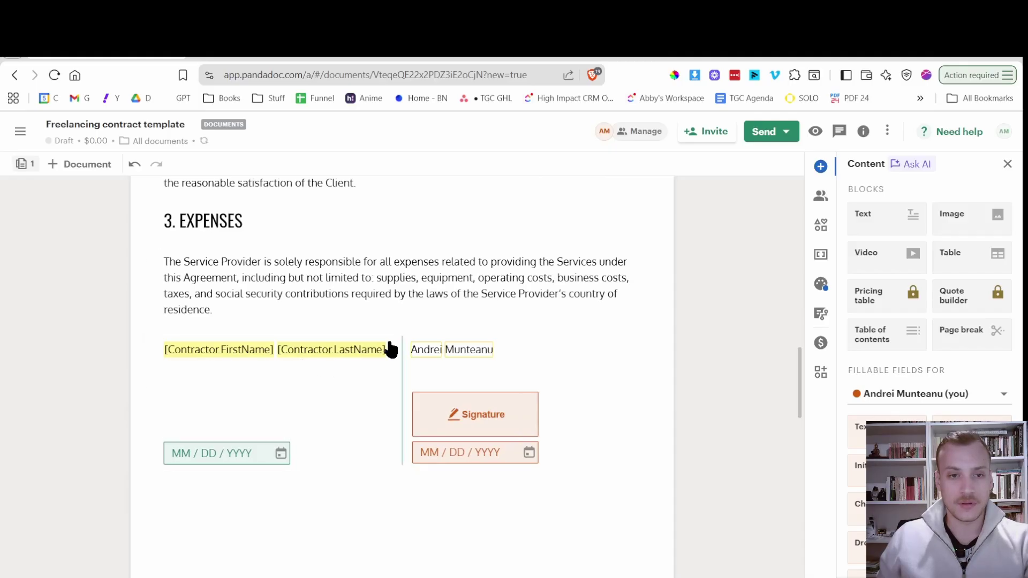
{"action": "left_click", "coordinate": [389, 348]}
{"action": "left_click", "coordinate": [349, 312]}
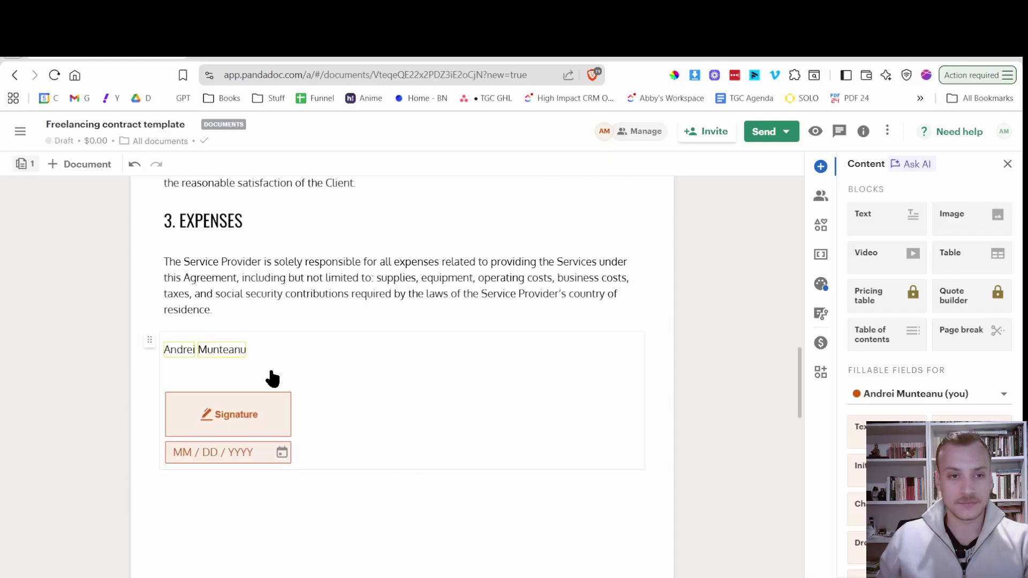
{"action": "left_click", "coordinate": [281, 348]}
{"action": "left_click", "coordinate": [477, 313]}
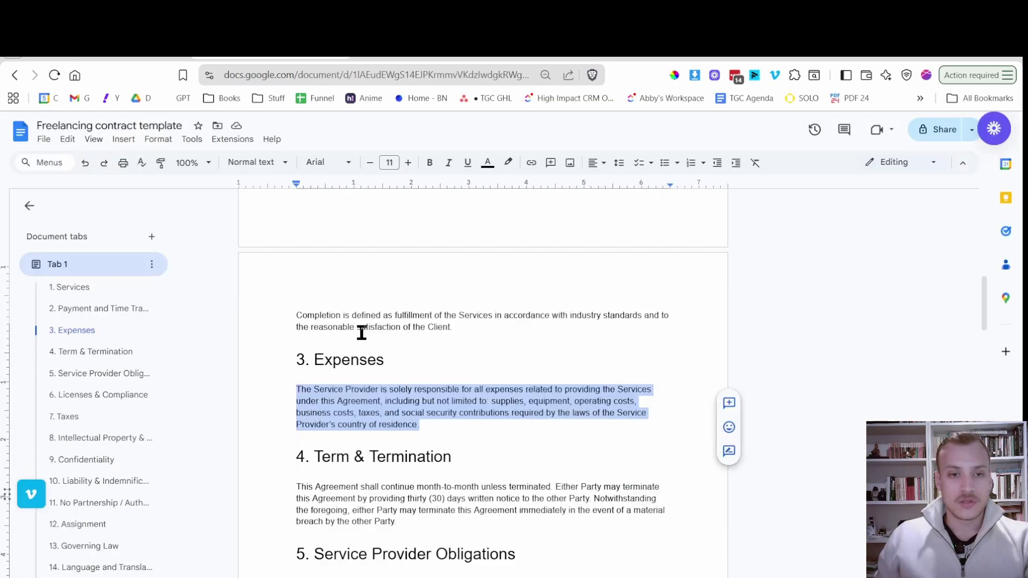
Duplicate the 3. EXPENSES heading and paragraph, moving the heading copy below the first paragraph.
{"action": "scroll", "coordinate": [360, 333], "scroll_direction": "down", "scroll_amount": 1}
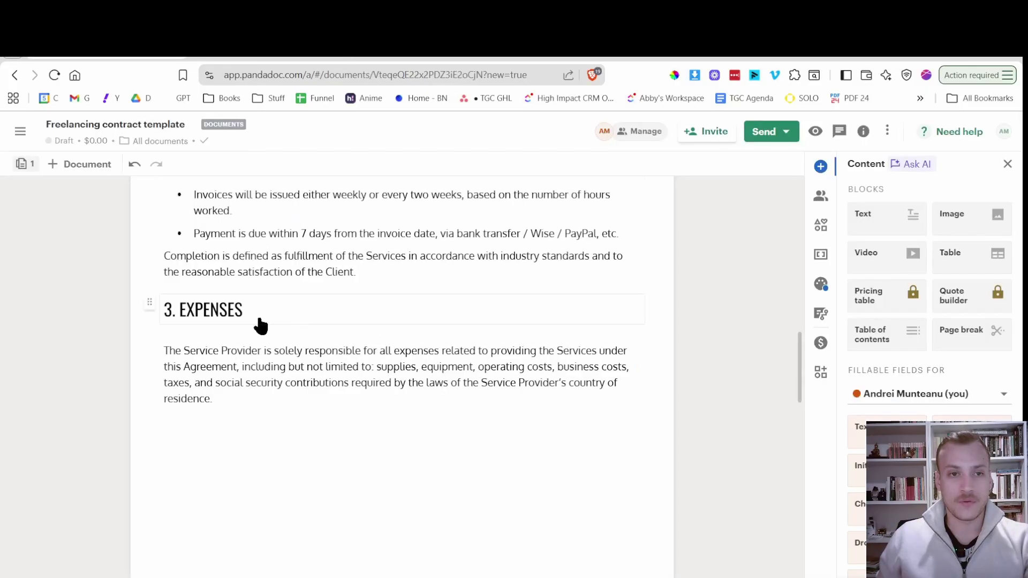
{"action": "left_click", "coordinate": [230, 312]}
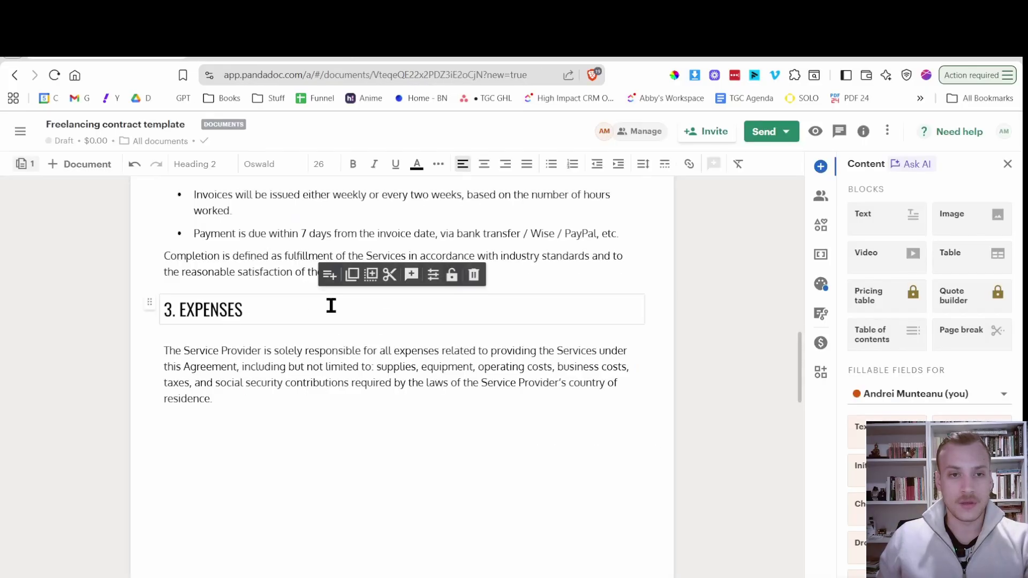
{"action": "left_click", "coordinate": [370, 275]}
{"action": "left_click", "coordinate": [212, 406]}
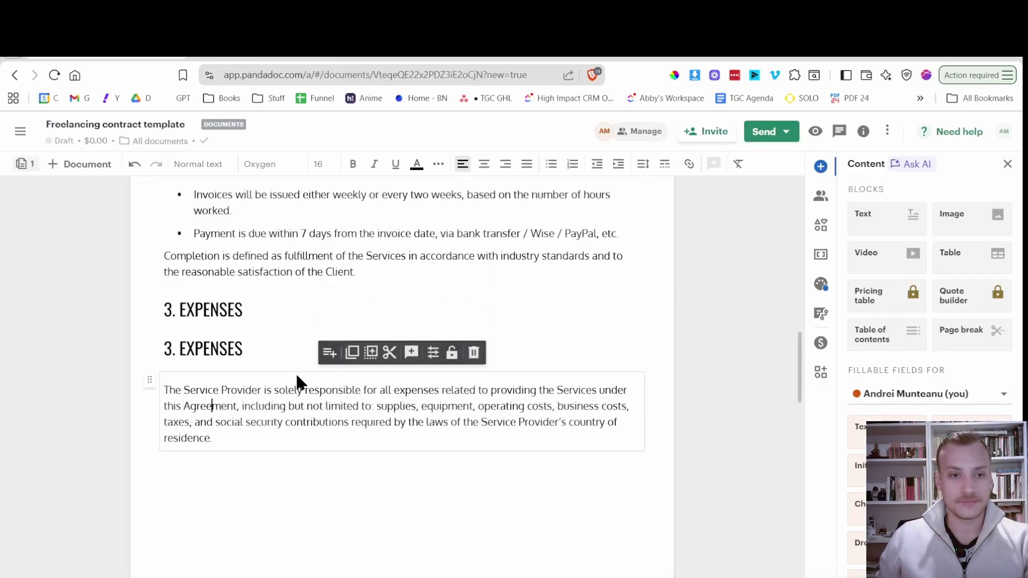
{"action": "left_click", "coordinate": [371, 352]}
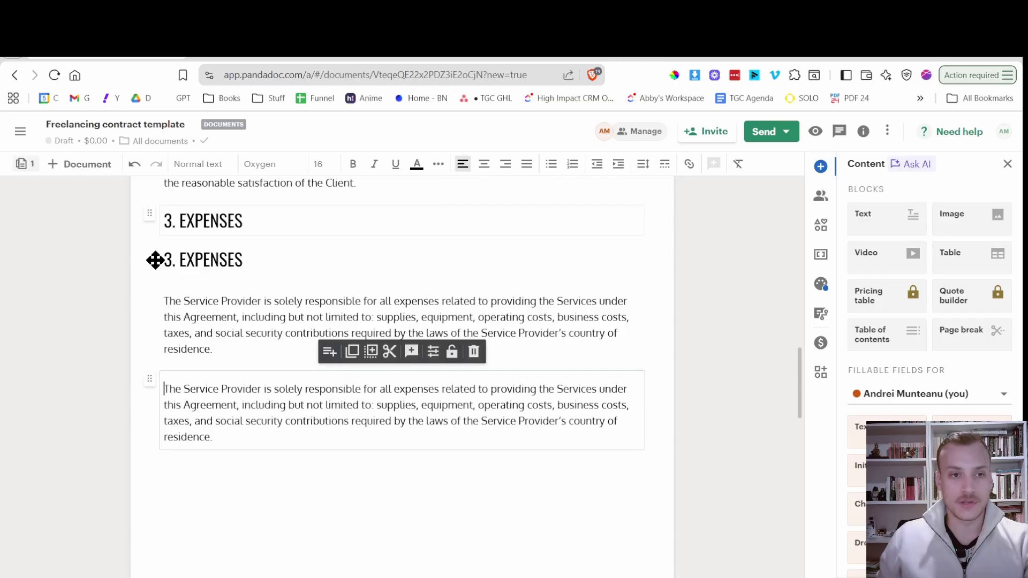
{"action": "left_click_drag", "start_coordinate": [150, 262], "coordinate": [199, 364]}
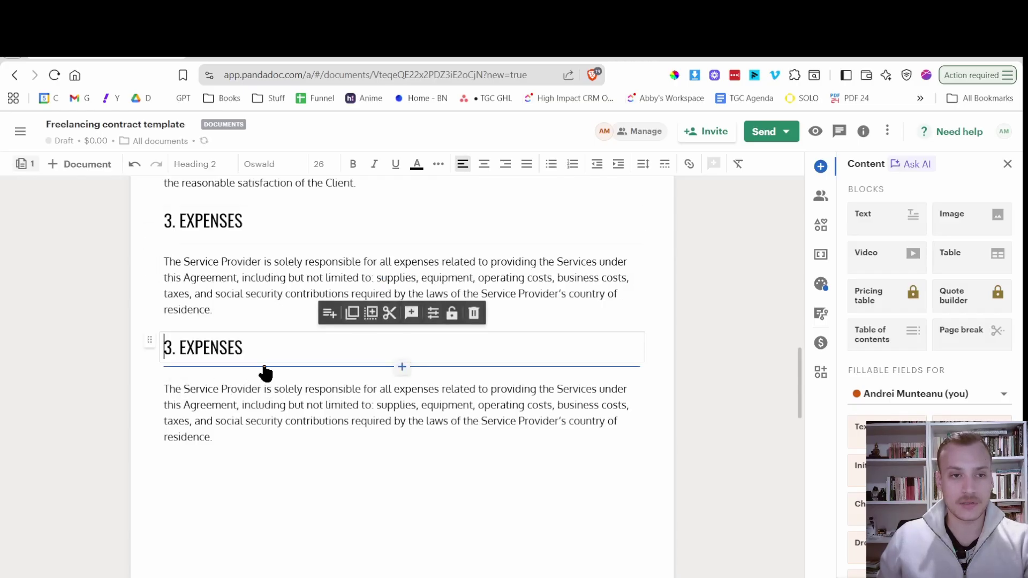
Copy the 4. Term & Termination heading from Google Docs as plain text.
{"action": "key", "text": "ctrl+Tab"}
{"action": "left_click_drag", "start_coordinate": [451, 423], "coordinate": [287, 422]}
{"action": "key", "text": "ctrl+c"}
{"action": "key", "text": "ctrl+t"}
{"action": "key", "text": "ctrl+v"}
{"action": "key", "text": "ctrl+w"}
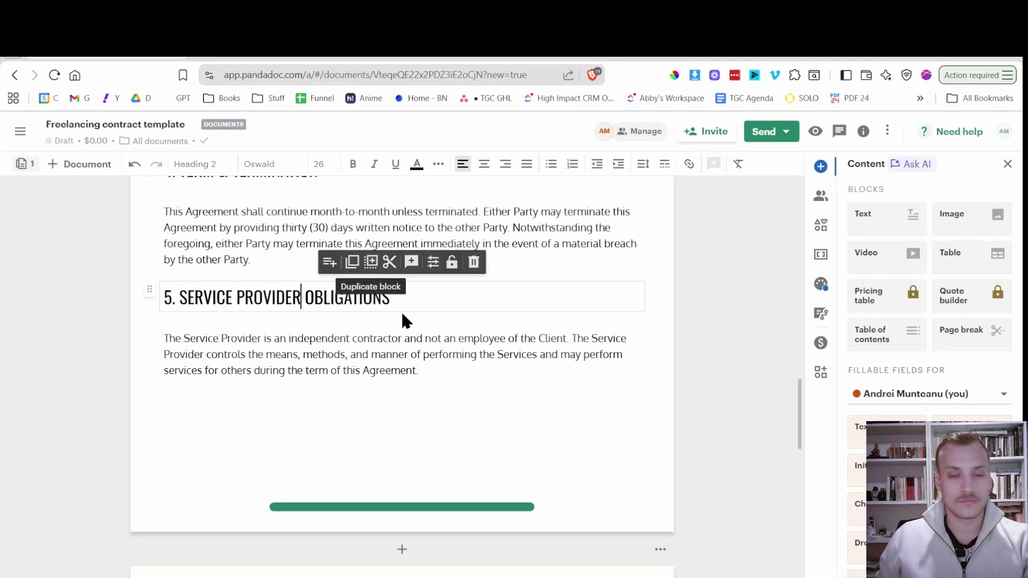
{"action": "scroll", "coordinate": [481, 348], "scroll_direction": "up", "scroll_amount": 8}
{"action": "scroll", "coordinate": [509, 371], "scroll_direction": "down", "scroll_amount": 8}
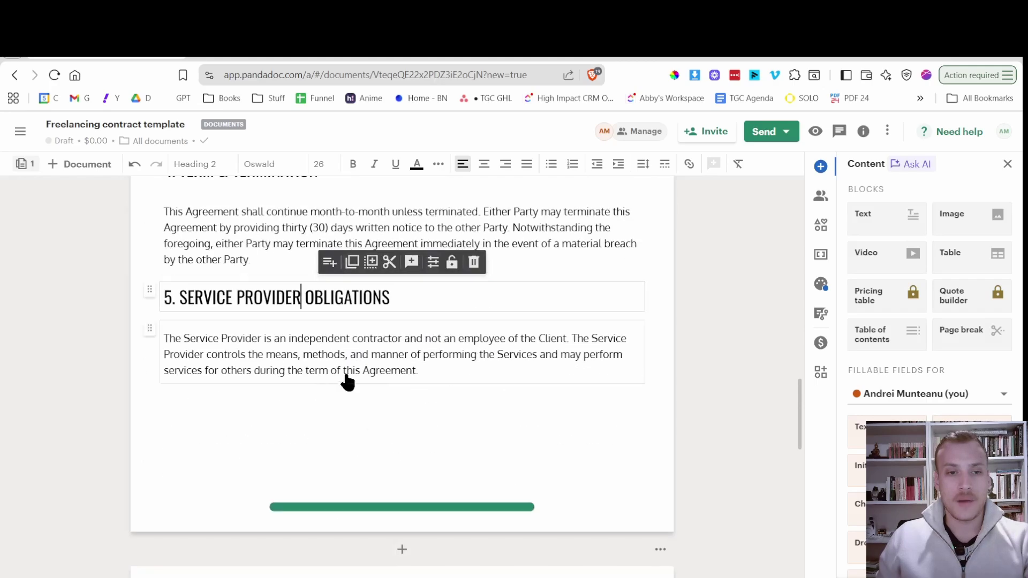
{"action": "left_click", "coordinate": [252, 425]}
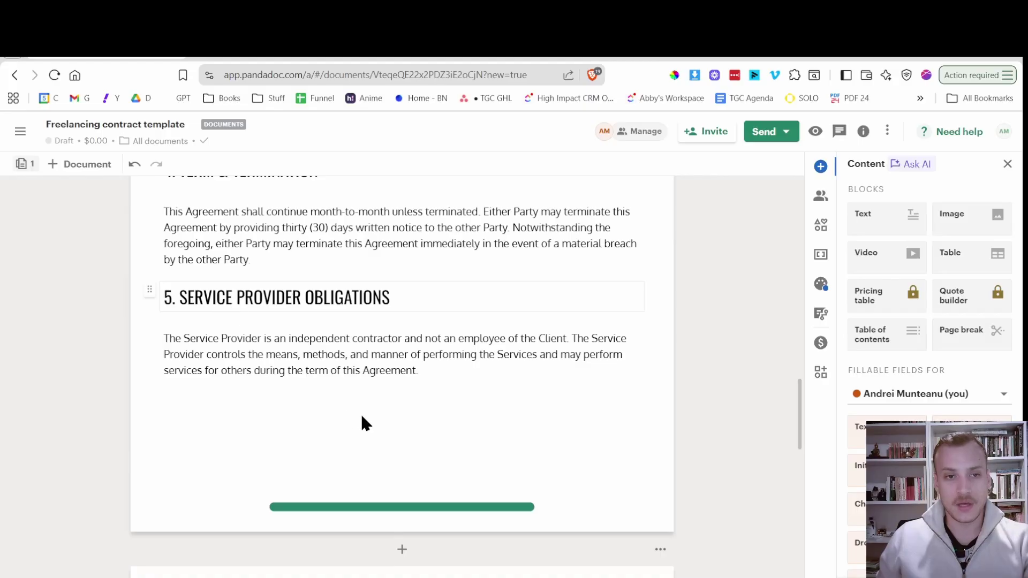
{"action": "scroll", "coordinate": [225, 386], "scroll_direction": "up", "scroll_amount": 1}
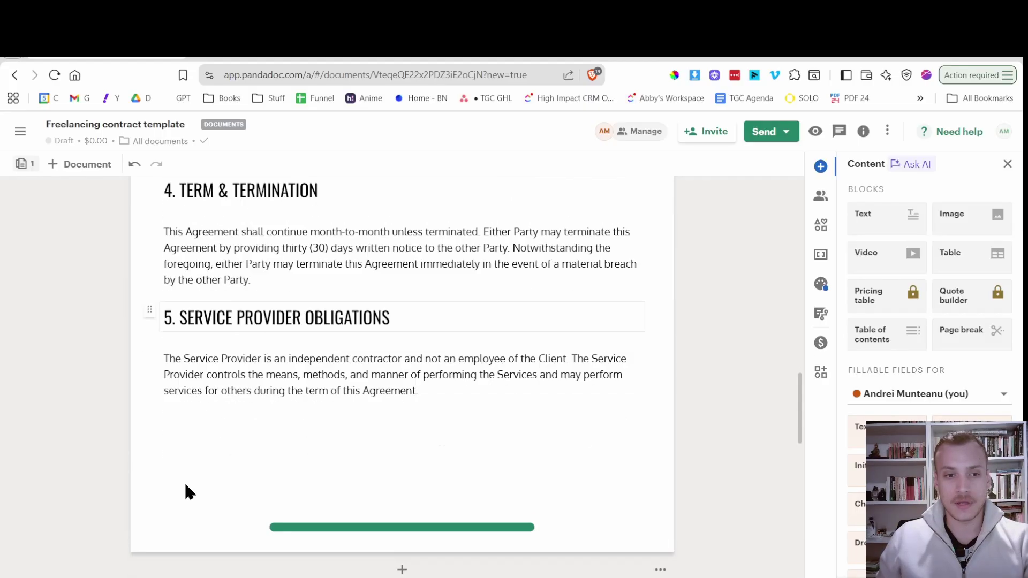
{"action": "scroll", "coordinate": [188, 490], "scroll_direction": "up", "scroll_amount": 10}
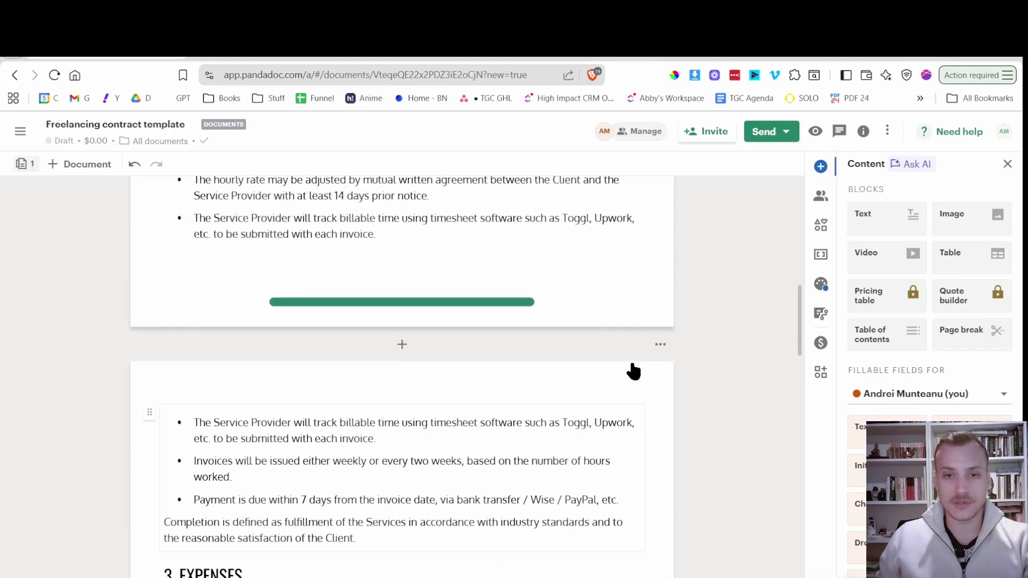
Duplicate the second page and delete the copy's invoice bullet block.
{"action": "left_click", "coordinate": [661, 344]}
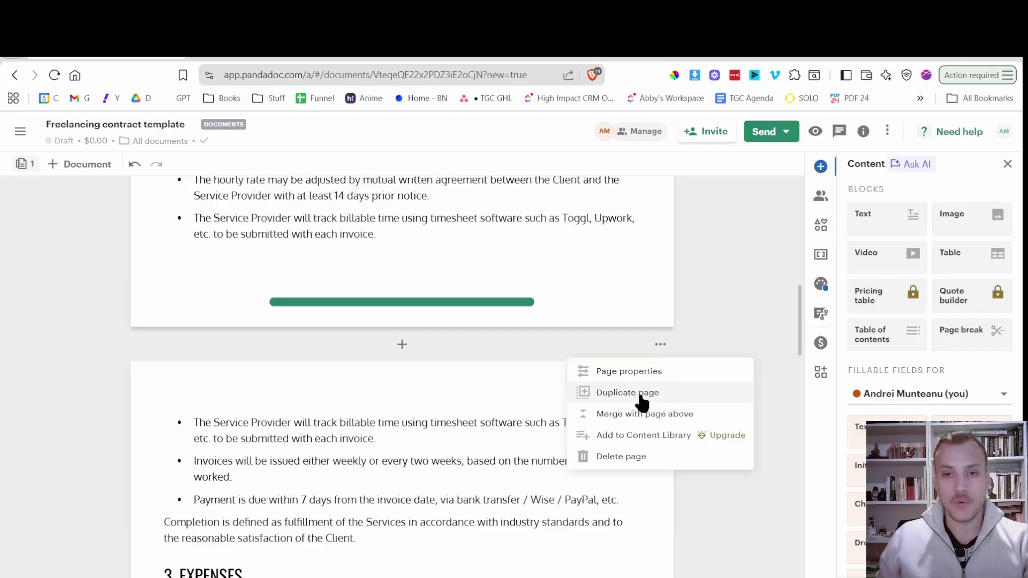
{"action": "left_click", "coordinate": [641, 395]}
{"action": "scroll", "coordinate": [353, 257], "scroll_direction": "down", "scroll_amount": 3}
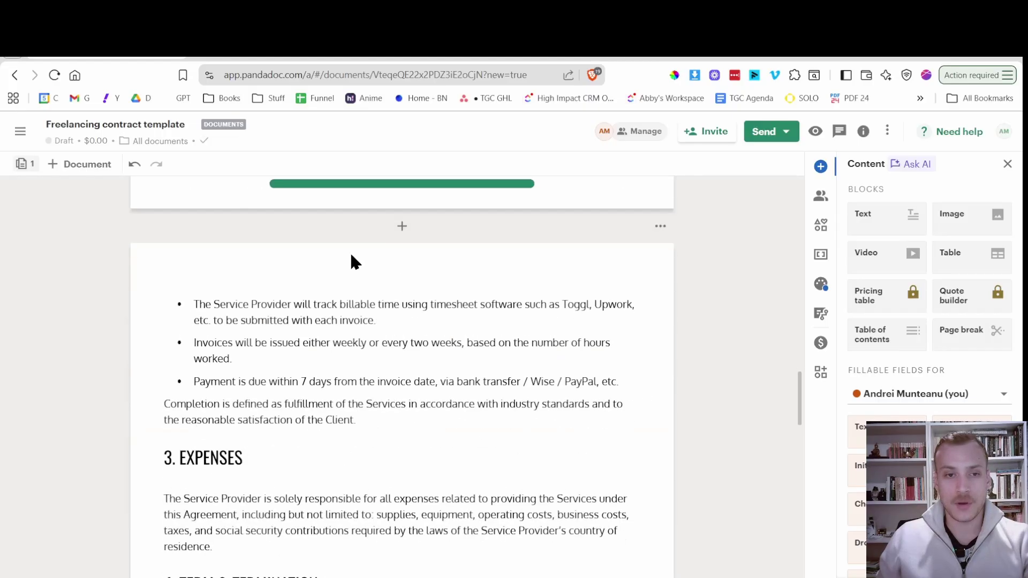
{"action": "left_click", "coordinate": [313, 312]}
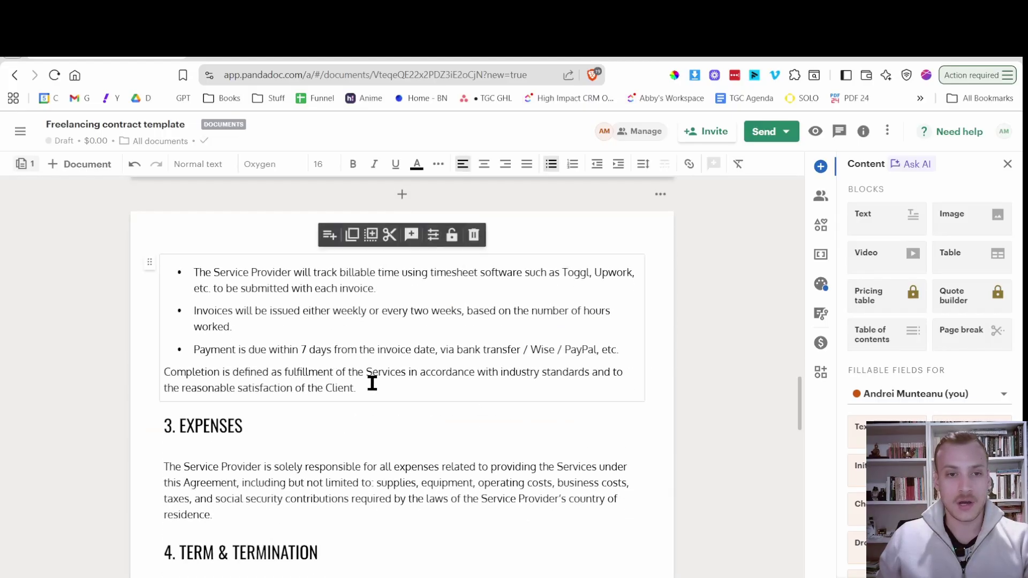
{"action": "left_click", "coordinate": [473, 234]}
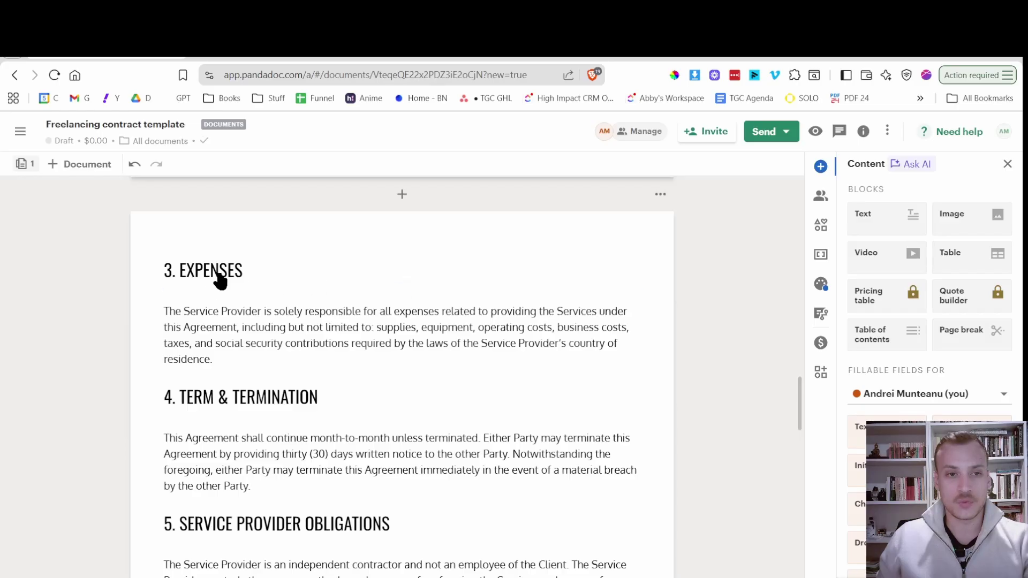
Replace the copied 3. EXPENSES heading with 6. LICENSES & COMPLIANCE, pasted as plain text from Google Docs.
{"action": "left_click", "coordinate": [283, 55]}
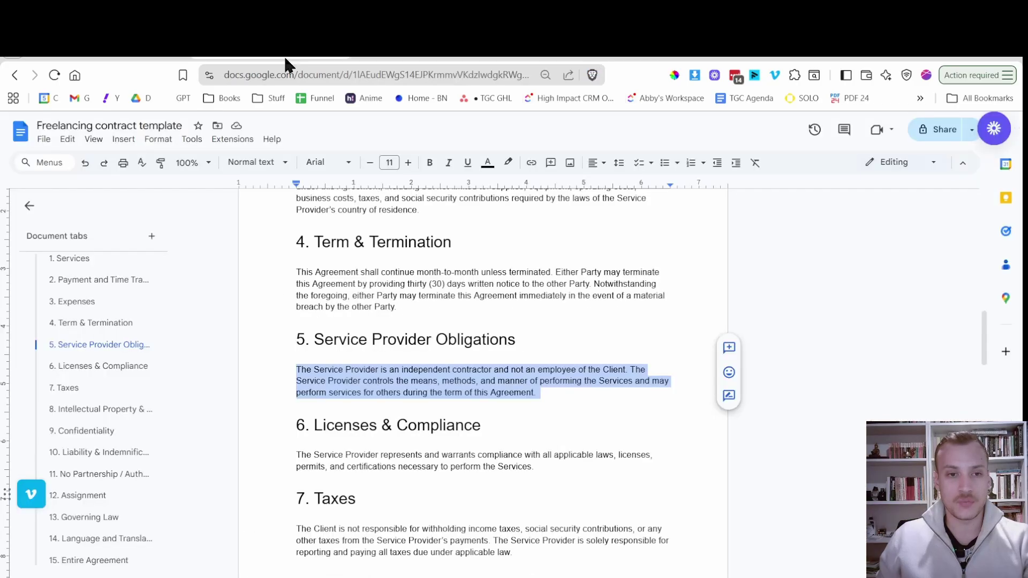
{"action": "left_click", "coordinate": [482, 425]}
{"action": "left_click", "coordinate": [279, 427], "text": "shift"}
{"action": "key", "text": "ctrl+c"}
{"action": "key", "text": "ctrl+t"}
{"action": "key", "text": "ctrl+v"}
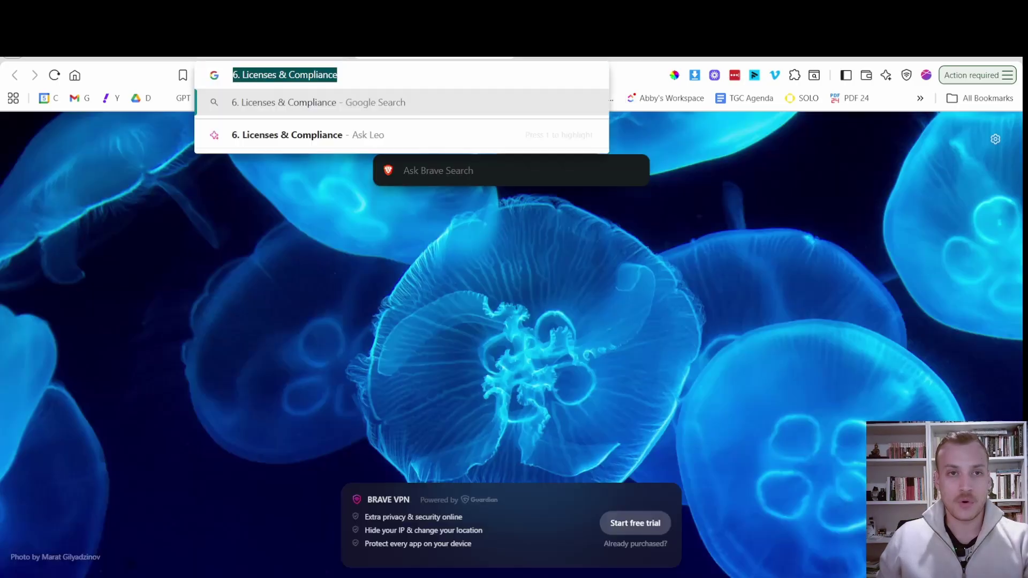
{"action": "left_click", "coordinate": [107, 56]}
{"action": "triple_click", "coordinate": [239, 274]}
{"action": "key", "text": "ctrl+v"}
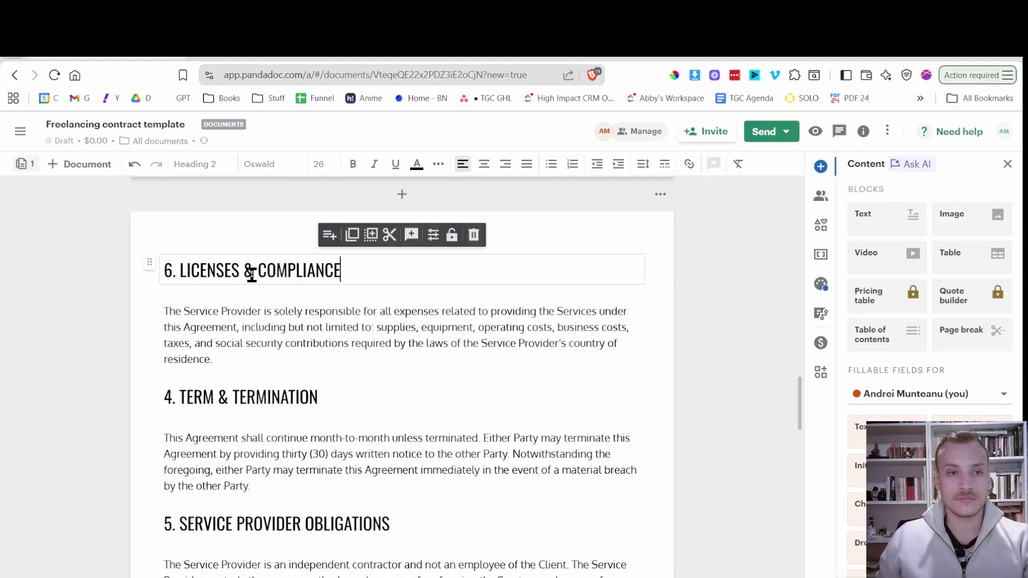
Copy the Licenses & Compliance paragraph from Google Docs and select the expenses paragraph under heading 6.
{"action": "key", "text": "ctrl+Tab"}
{"action": "triple_click", "coordinate": [446, 461]}
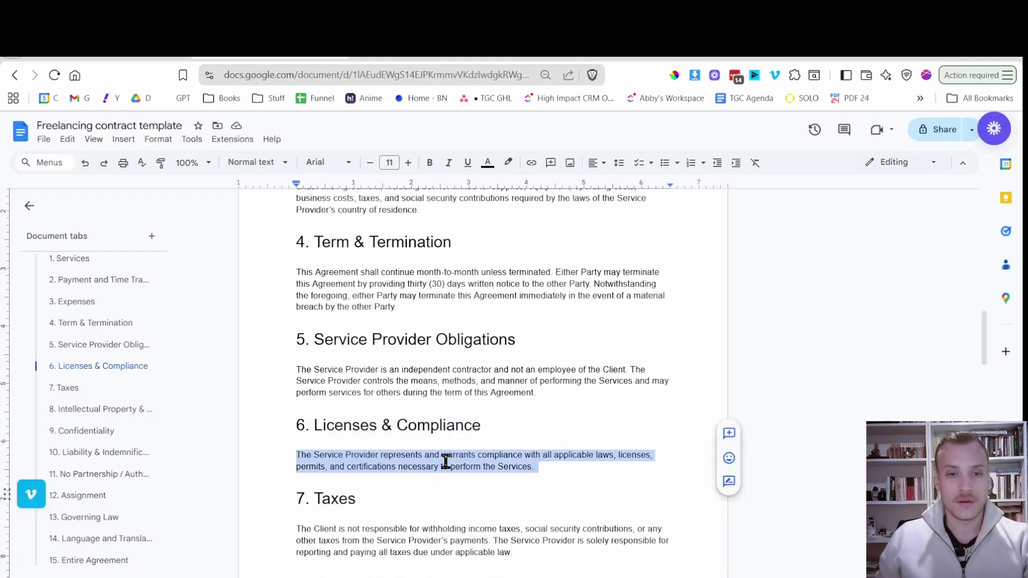
{"action": "key", "text": "ctrl+c"}
{"action": "key", "text": "ctrl+Tab"}
{"action": "key", "text": "ctrl+Tab"}
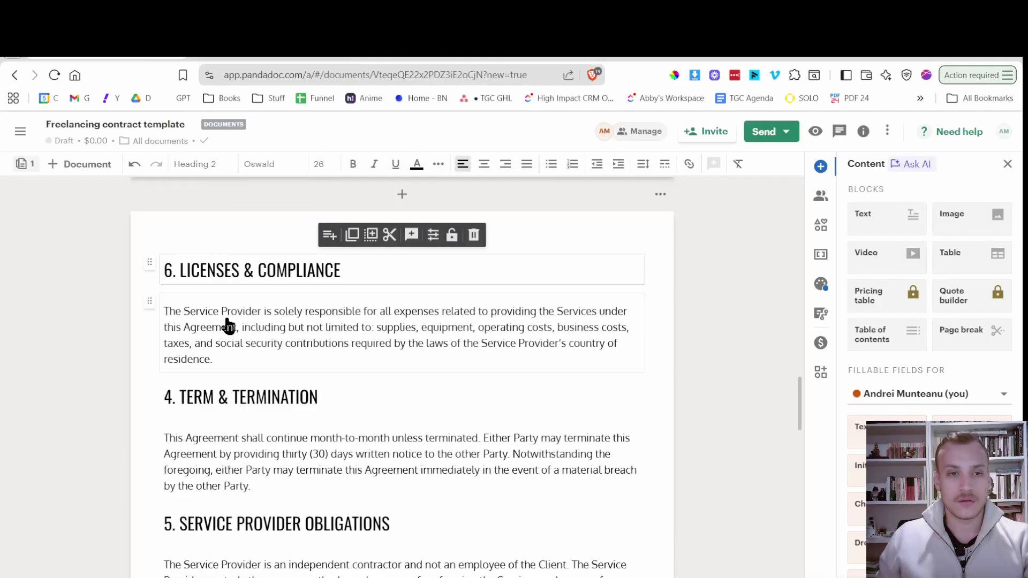
{"action": "triple_click", "coordinate": [266, 317]}
{"action": "scroll", "coordinate": [267, 317], "scroll_direction": "down", "scroll_amount": 10}
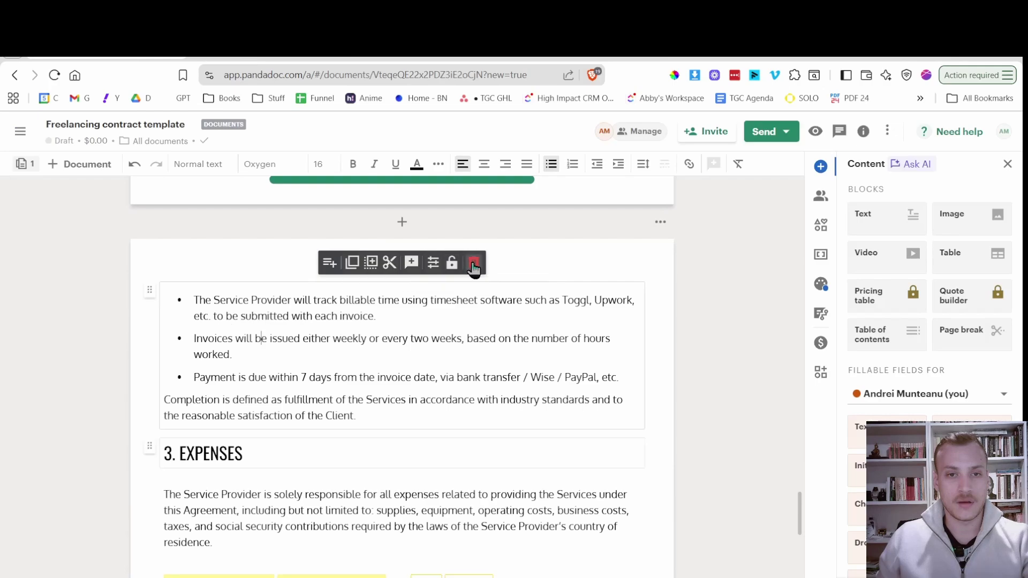
Delete the invoice bullet block on the last page.
{"action": "left_click", "coordinate": [474, 263]}
{"action": "left_click", "coordinate": [275, 53]}
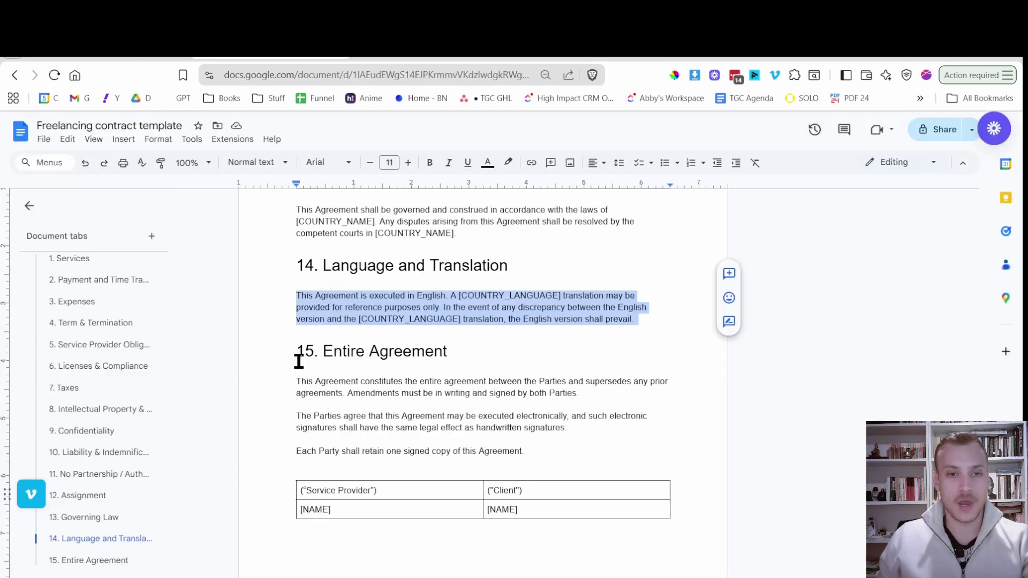
{"action": "scroll", "coordinate": [289, 366], "scroll_direction": "down", "scroll_amount": 3}
{"action": "scroll", "coordinate": [289, 366], "scroll_direction": "up", "scroll_amount": 5}
{"action": "left_click", "coordinate": [321, 450]}
Replace the last page's 3. EXPENSES heading with 15. ENTIRE AGREEMENT as plain text.
{"action": "triple_click", "coordinate": [337, 439]}
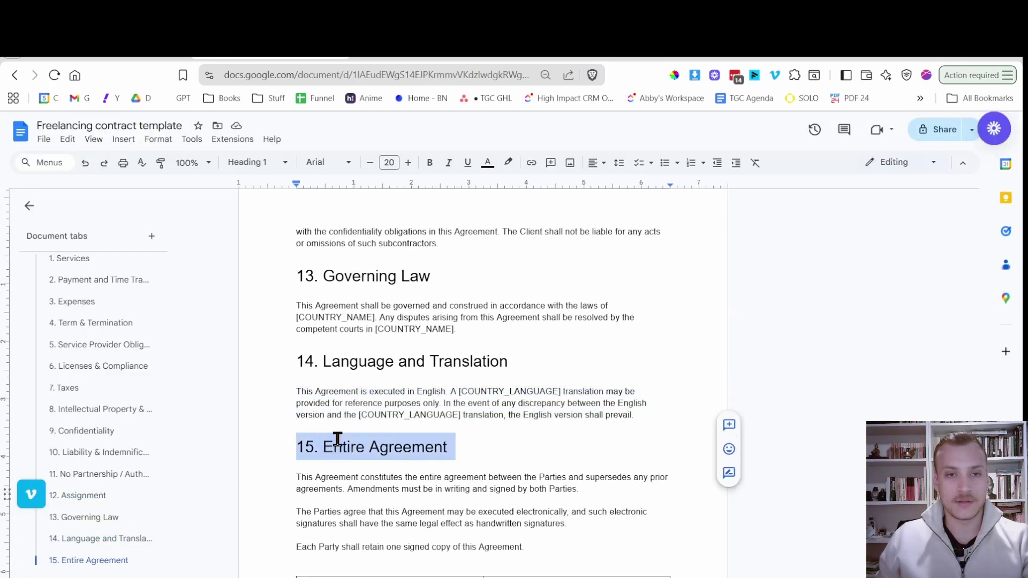
{"action": "key", "text": "ctrl+c"}
{"action": "key", "text": "ctrl+Tab"}
{"action": "key", "text": "ctrl+v"}
{"action": "key", "text": "ctrl+a"}
{"action": "key", "text": "ctrl+c"}
{"action": "key", "text": "ctrl+shift+Tab"}
{"action": "key", "text": "ctrl+shift+Tab"}
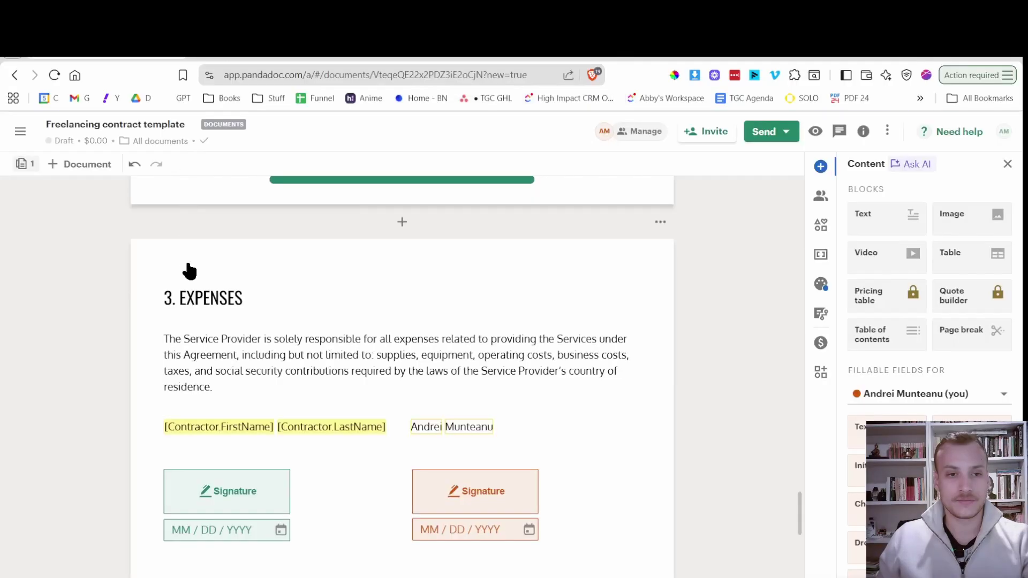
{"action": "triple_click", "coordinate": [188, 295]}
{"action": "key", "text": "ctrl+v"}
Paste the three Entire Agreement paragraphs from Google Docs over the expenses paragraph under heading 15.
{"action": "key", "text": "ctrl+Tab"}
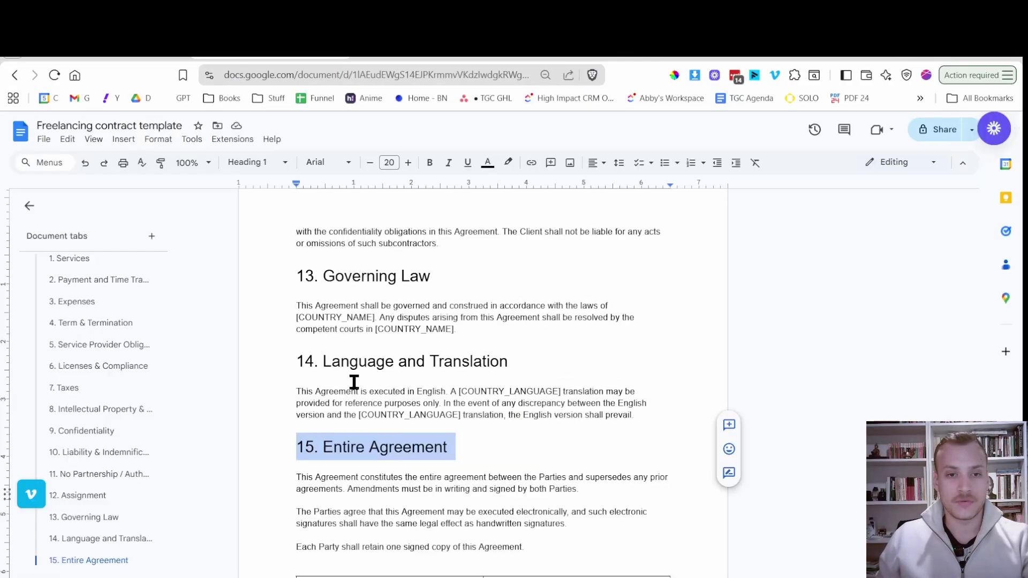
{"action": "scroll", "coordinate": [356, 415], "scroll_direction": "down", "scroll_amount": 3}
{"action": "triple_click", "coordinate": [395, 325]}
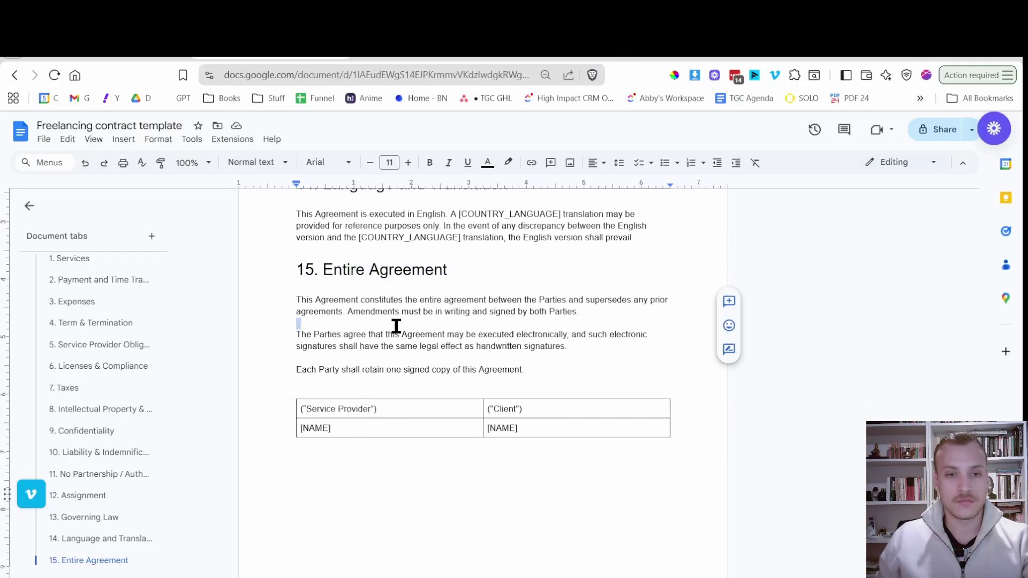
{"action": "left_click", "coordinate": [397, 323]}
{"action": "left_click_drag", "start_coordinate": [533, 374], "coordinate": [281, 299]}
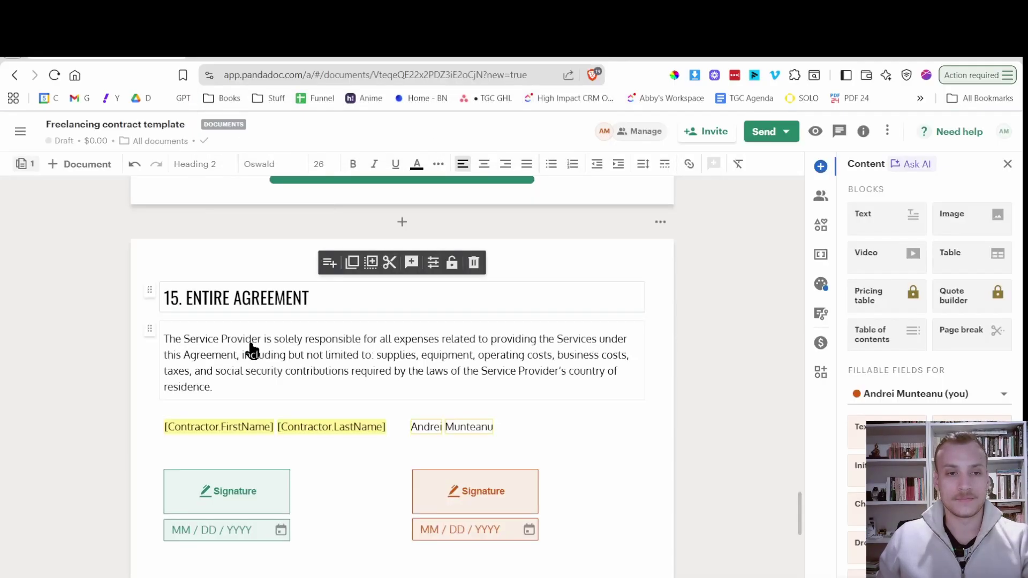
{"action": "triple_click", "coordinate": [252, 342]}
{"action": "key", "text": "ctrl+v"}
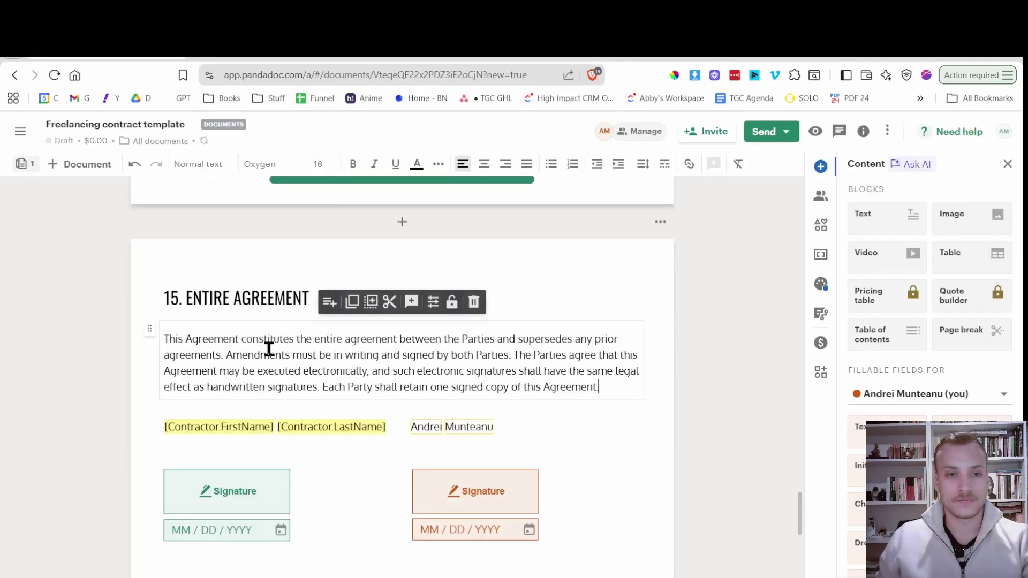
Match Google Docs' paragraph breaks, putting 'Each Party shall retain one signed copy' on its own line.
{"action": "left_click", "coordinate": [271, 55]}
{"action": "left_click", "coordinate": [375, 319]}
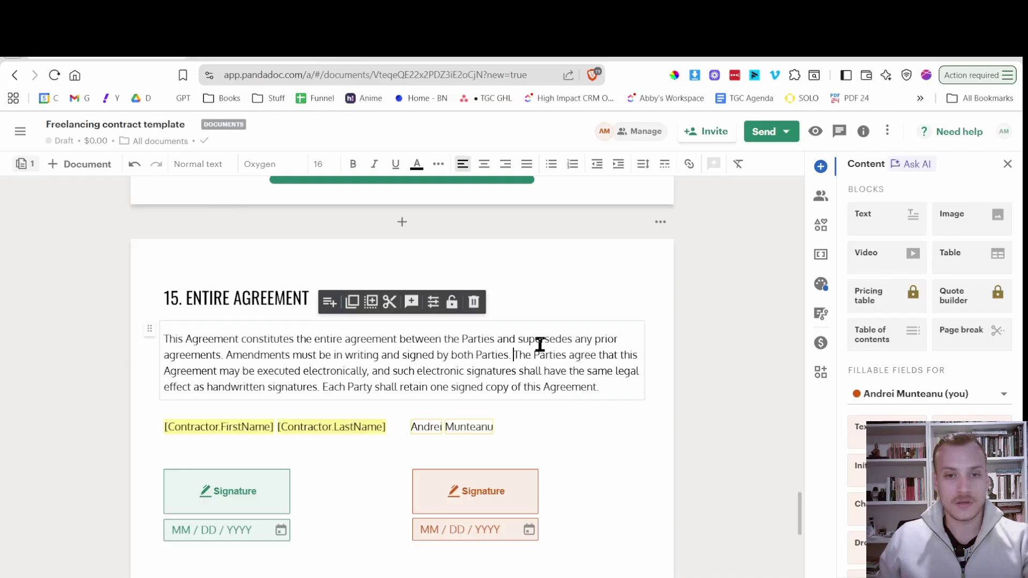
{"action": "key", "text": "Return"}
{"action": "key", "text": "Return"}
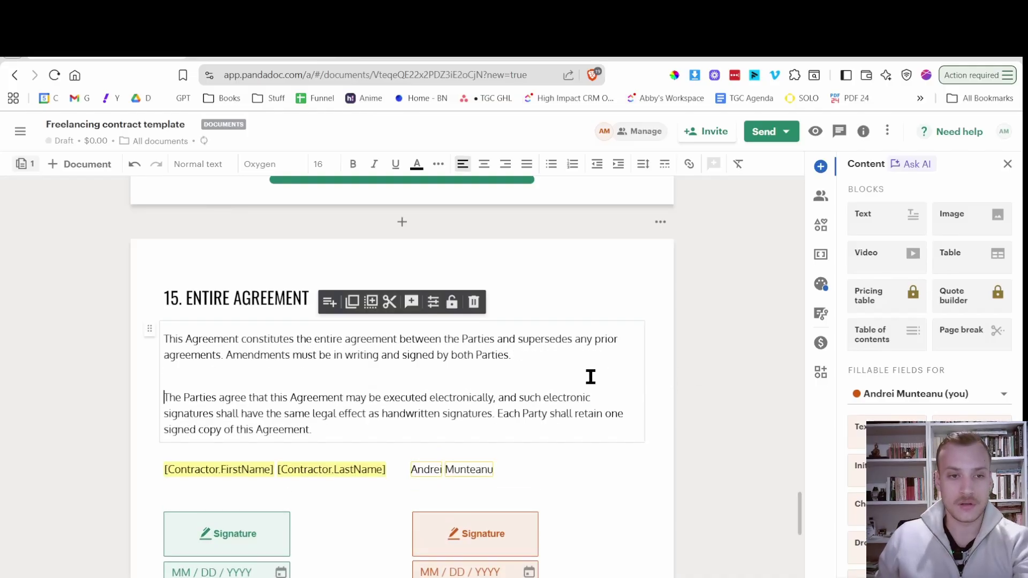
{"action": "key", "text": "BackSpace"}
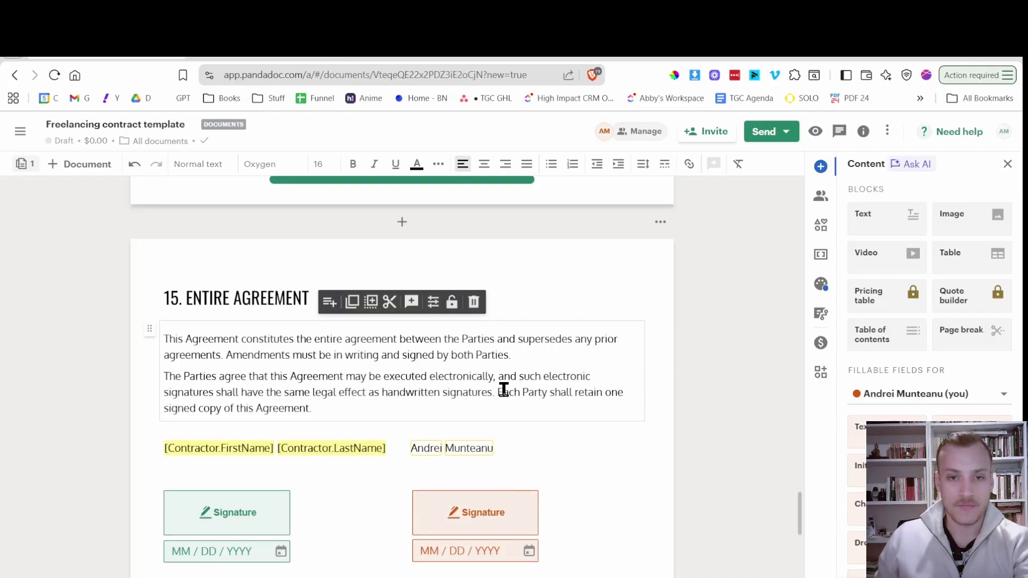
{"action": "key", "text": "Return"}
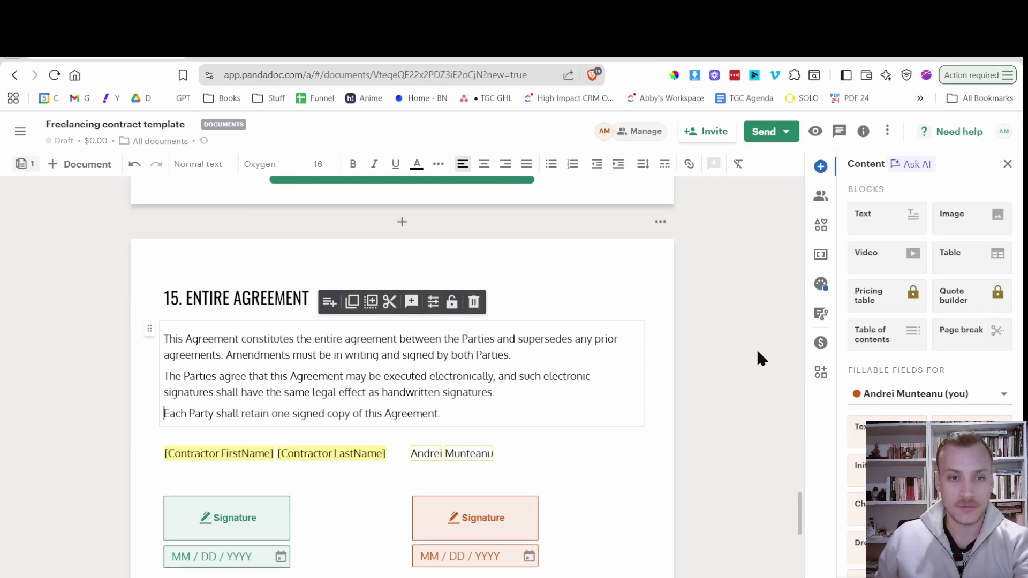
{"action": "left_click", "coordinate": [564, 407]}
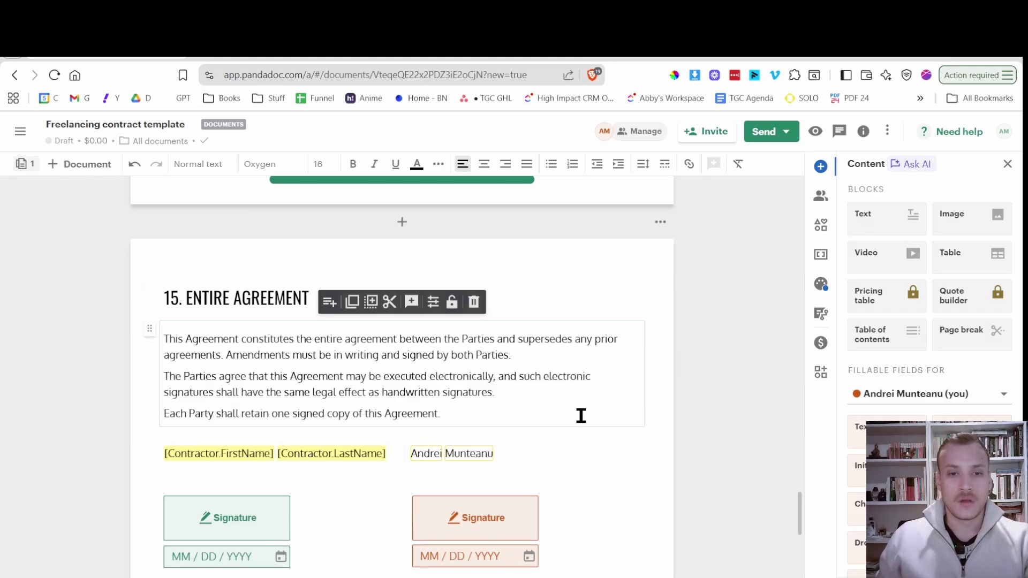
{"action": "scroll", "coordinate": [580, 328], "scroll_direction": "down", "scroll_amount": 2}
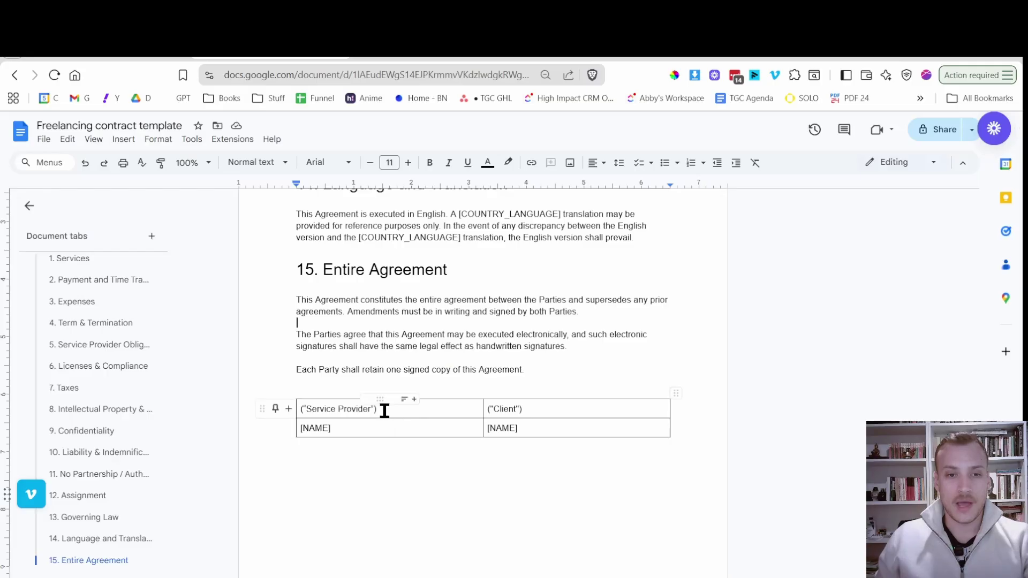
Copy the ("Service Provider") label and delete the Contractor.FirstName and Contractor.LastName variables.
{"action": "left_click_drag", "start_coordinate": [384, 408], "coordinate": [304, 413]}
{"action": "key", "text": "ctrl+c"}
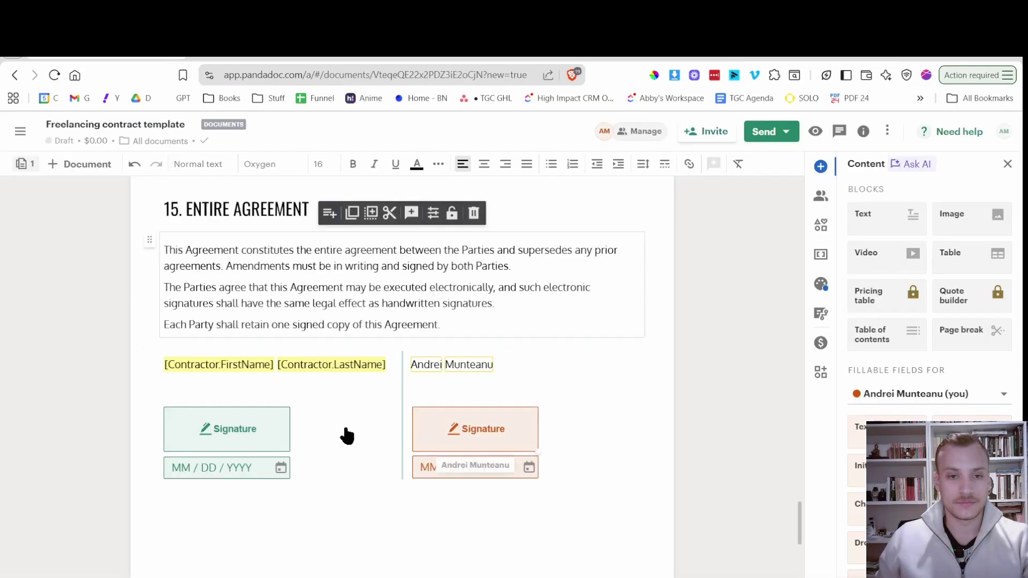
{"action": "left_click", "coordinate": [232, 363]}
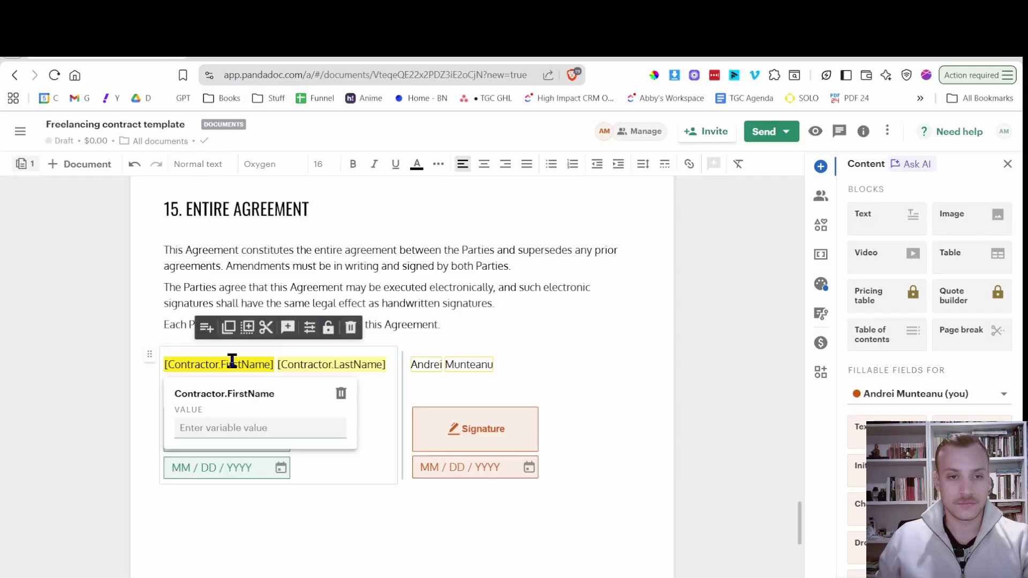
{"action": "left_click", "coordinate": [341, 394]}
{"action": "left_click", "coordinate": [269, 363]}
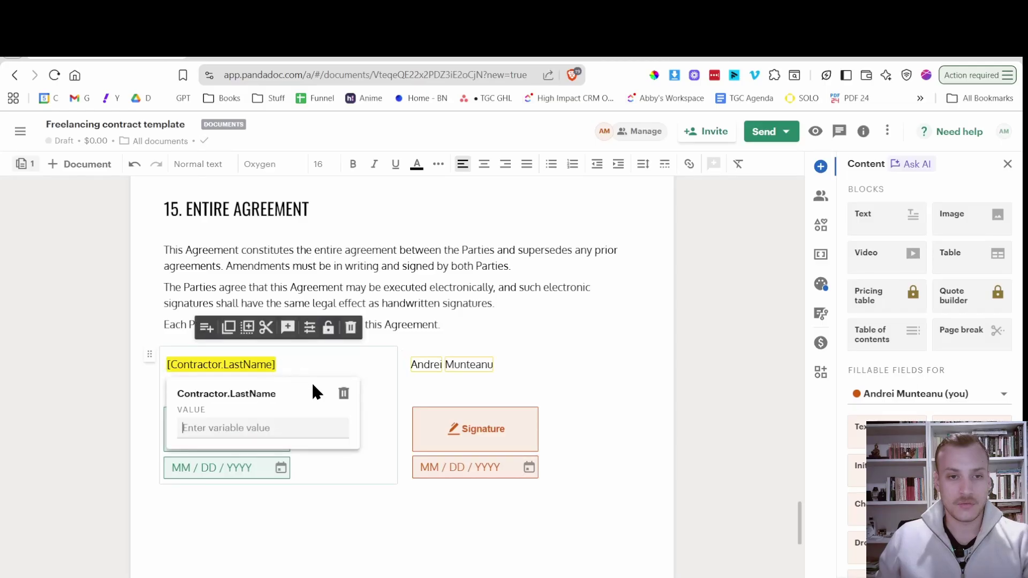
{"action": "left_click", "coordinate": [341, 395]}
Paste ("Service Provider") as plain text into the left signer block, via a scratch browser tab.
{"action": "key", "text": "ctrl+v"}
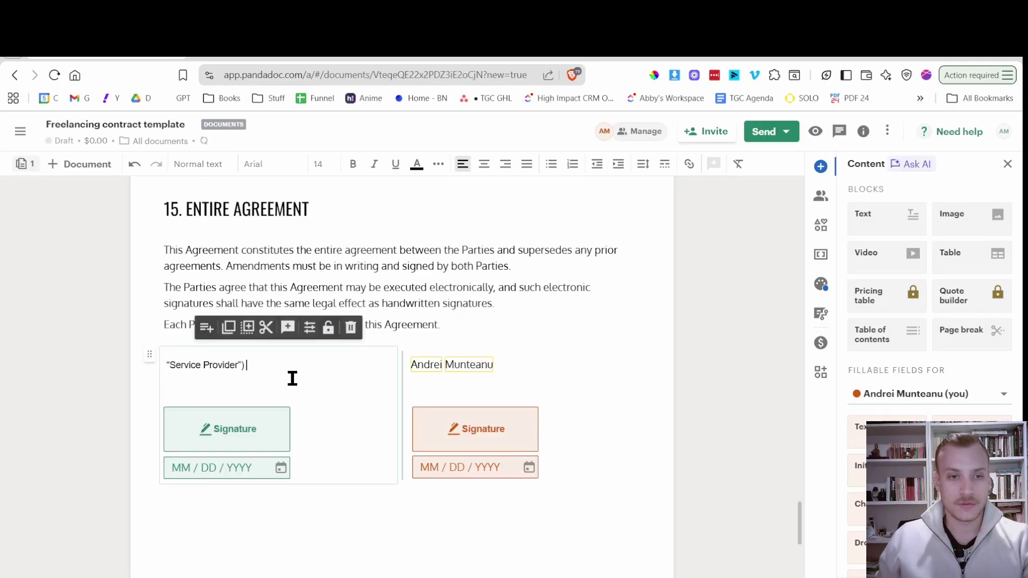
{"action": "key", "text": "ctrl+z"}
{"action": "left_click", "coordinate": [433, 47]}
{"action": "key", "text": "ctrl+v"}
{"action": "key", "text": "ctrl+a"}
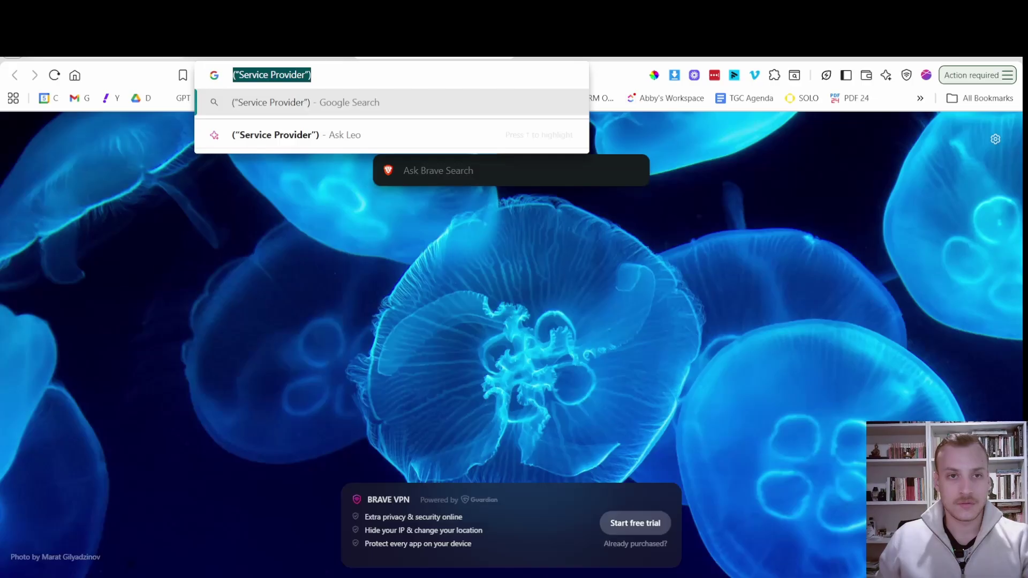
{"action": "key", "text": "ctrl+c"}
{"action": "key", "text": "ctrl+w"}
{"action": "key", "text": "ctrl+v"}
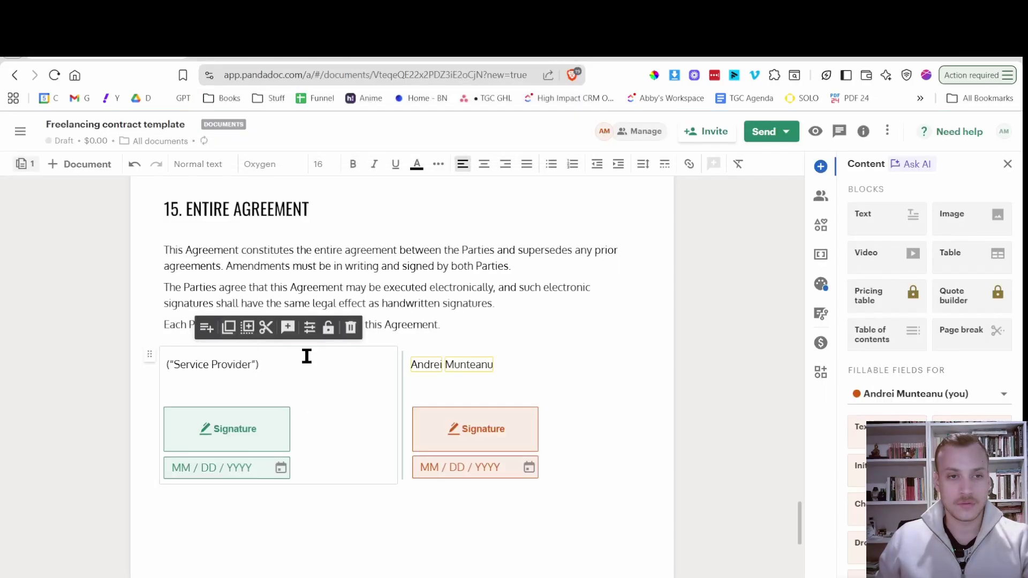
{"action": "key", "text": "ctrl+Tab"}
{"action": "key", "text": "ctrl+shift+Tab"}
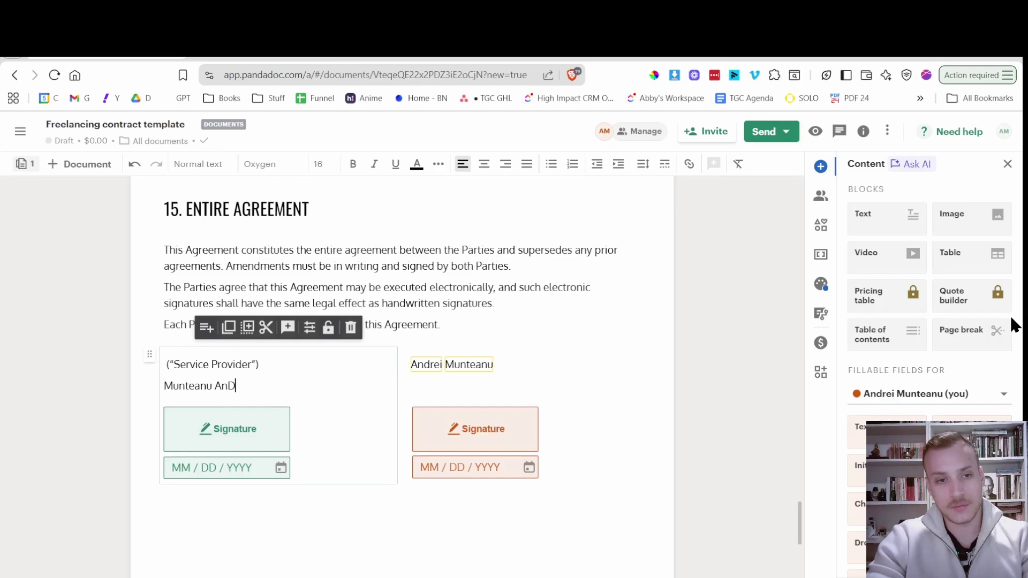
Clear the mistyped name line and start typing the [NAME OF COMPANY] placeholder.
{"action": "key", "text": "BackSpace"}
{"action": "key", "text": "BackSpace"}
{"action": "type", "text": "drei"}
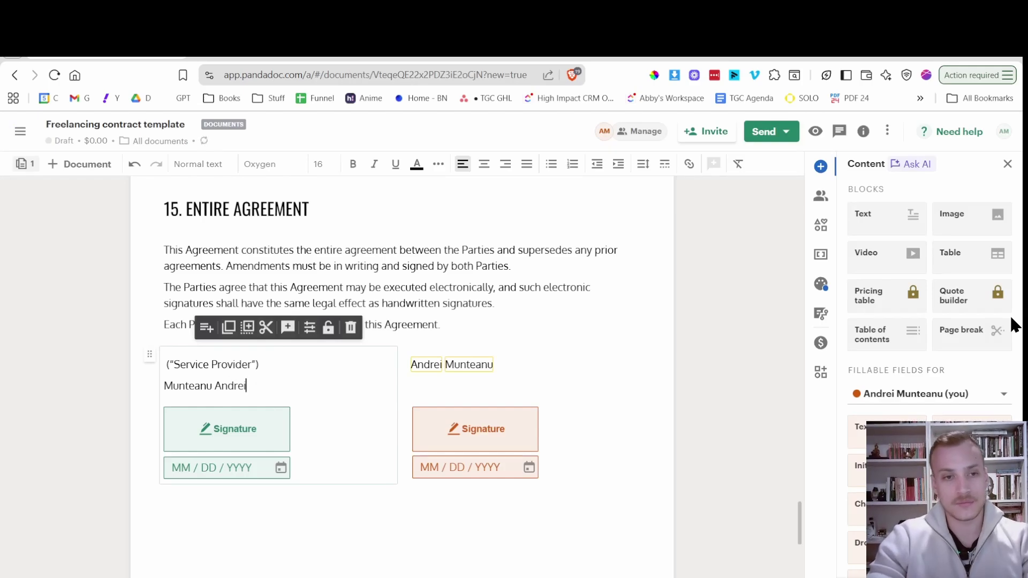
{"action": "key", "text": "ctrl+z"}
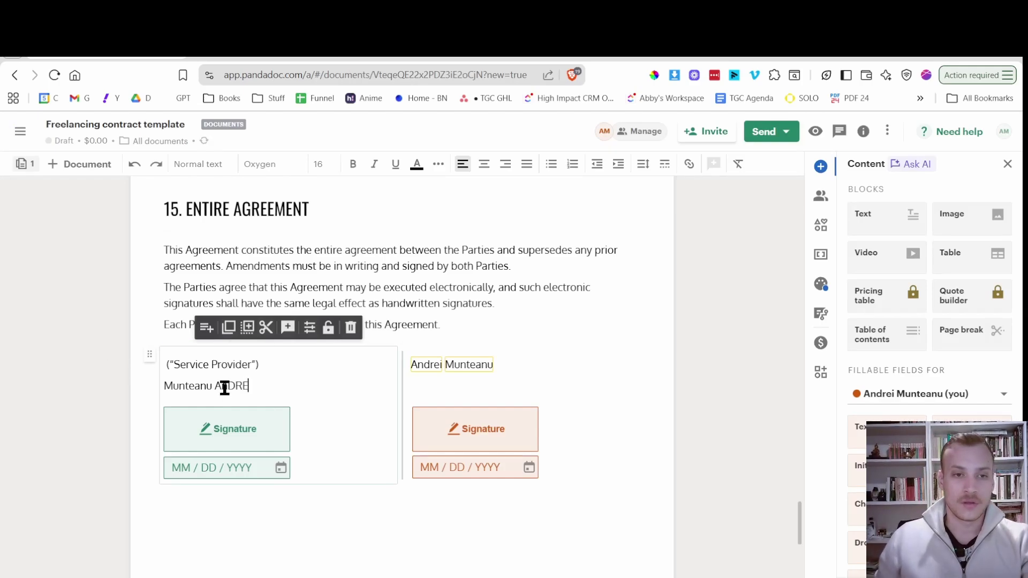
{"action": "triple_click", "coordinate": [226, 387]}
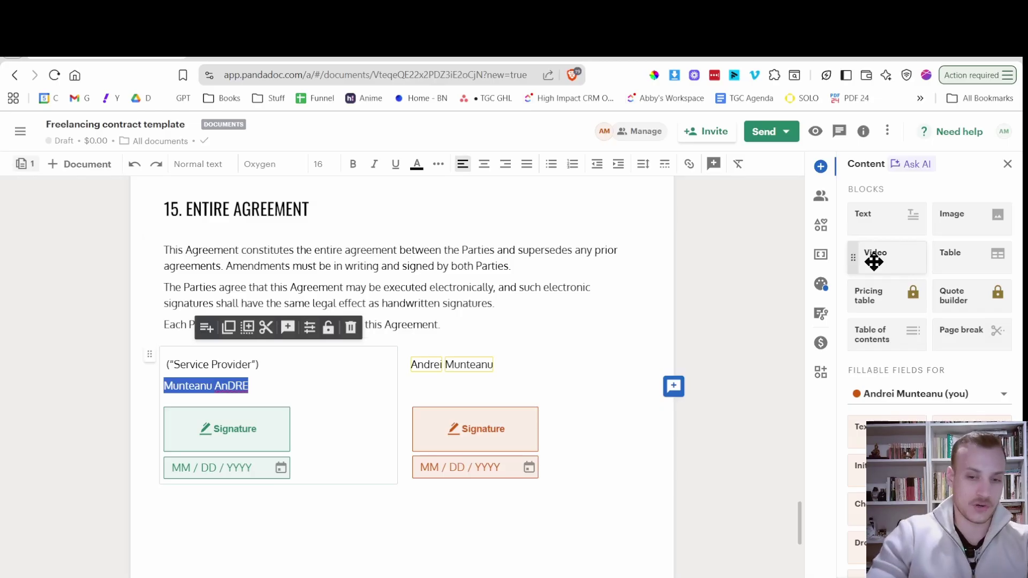
{"action": "key", "text": "BackSpace"}
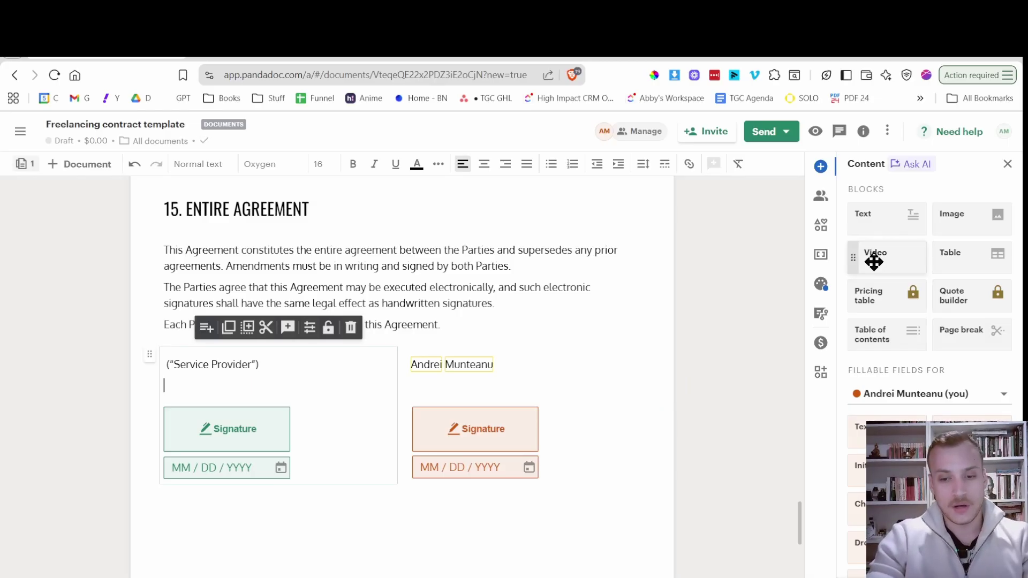
{"action": "type", "text": "["}
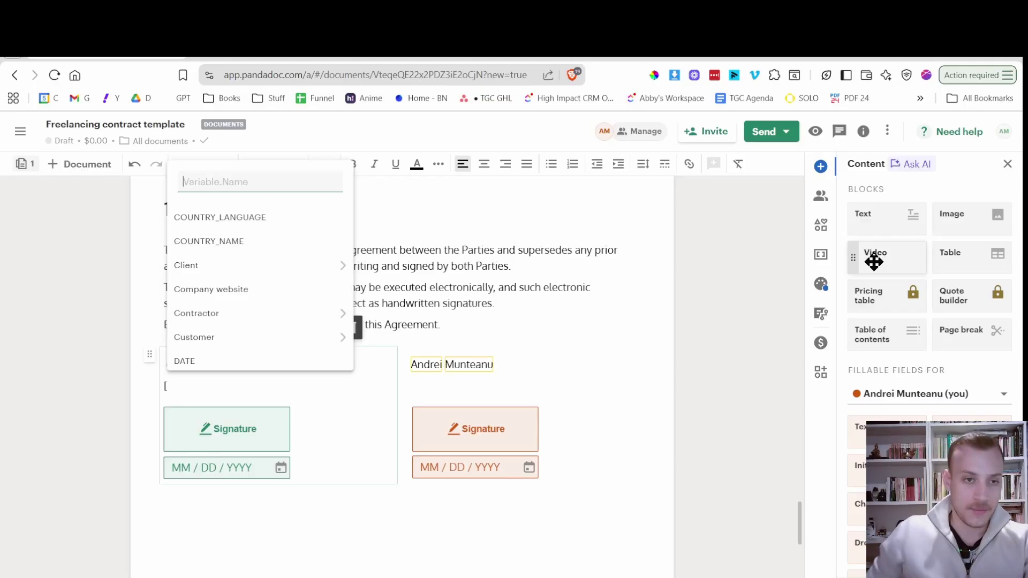
{"action": "key", "text": "Escape"}
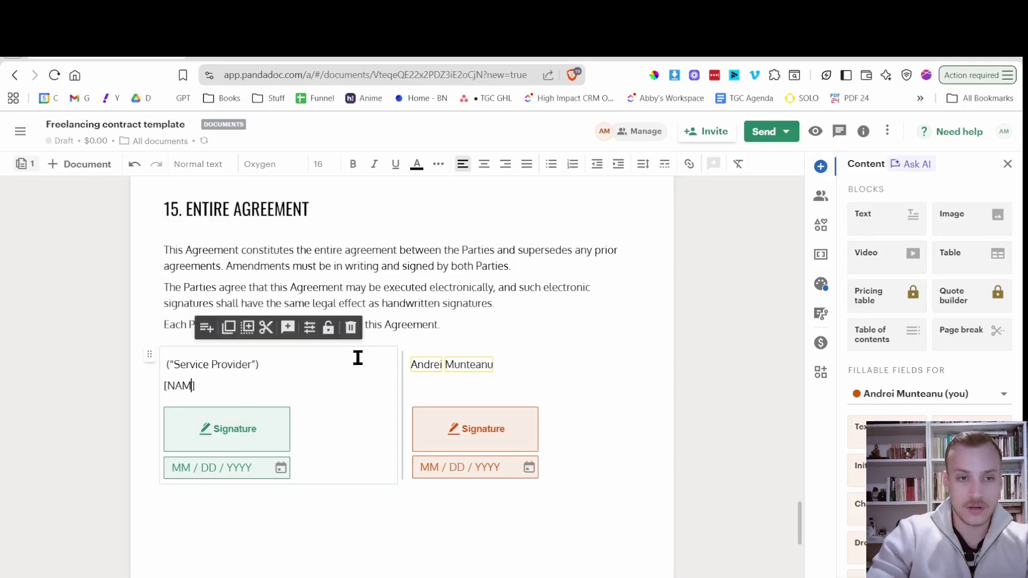
Finish the [NAME OF COMPANY] line under ("Service Provider") in PandaDoc and select it.
{"action": "type", "text": "NAME OF COMPANY]"}
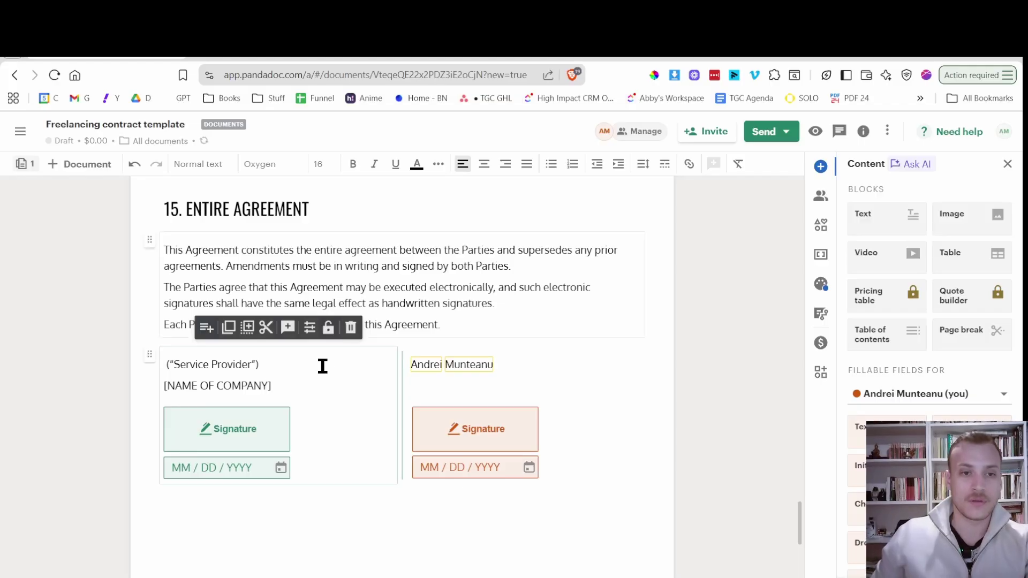
{"action": "triple_click", "coordinate": [212, 386]}
{"action": "left_click", "coordinate": [273, 49]}
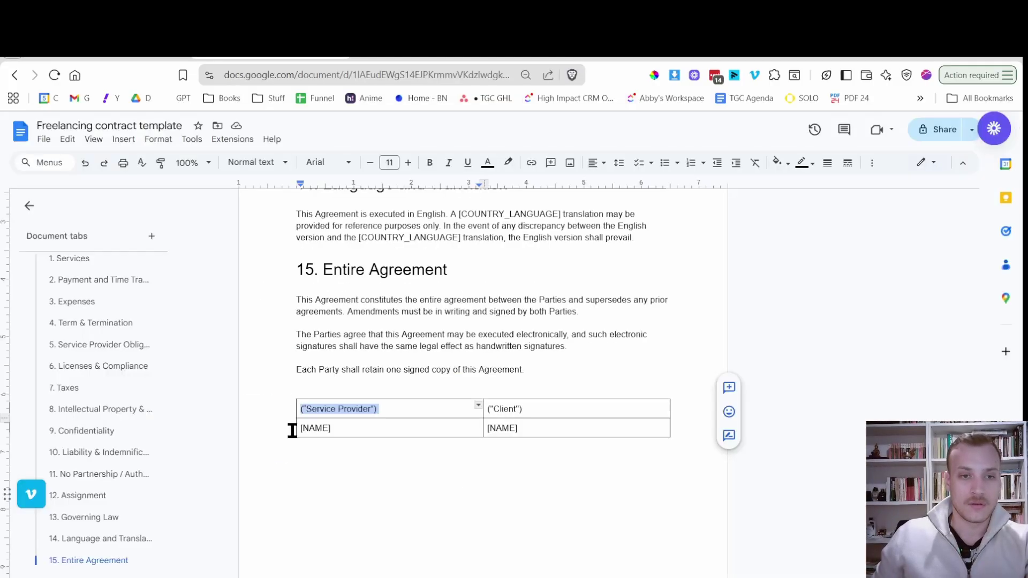
In Google Docs, replace the Service Provider [NAME] with [NAME OF COMPANY] and copy the ("Client") label.
{"action": "left_click", "coordinate": [345, 435]}
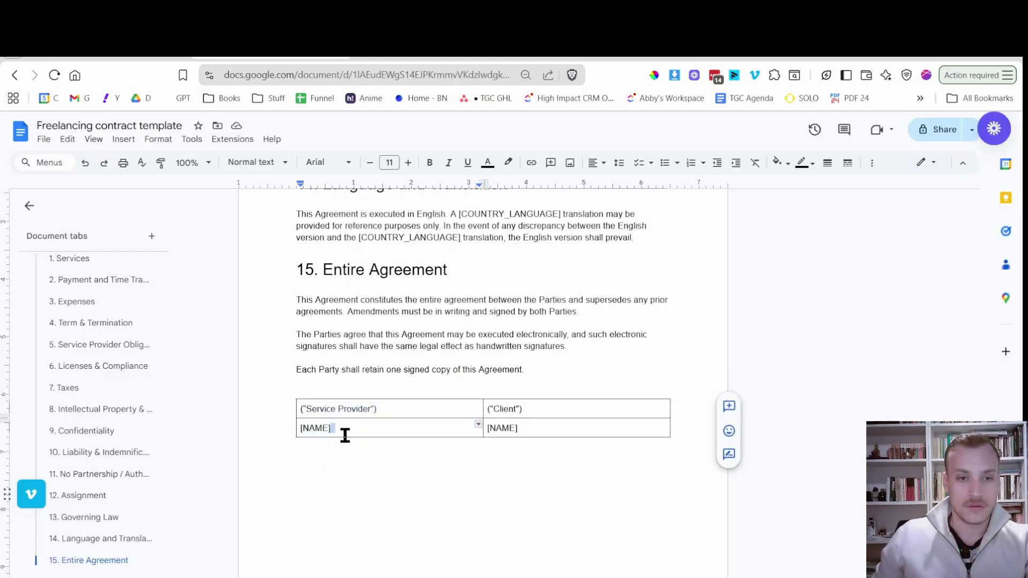
{"action": "triple_click", "coordinate": [344, 435]}
{"action": "double_click", "coordinate": [345, 436]}
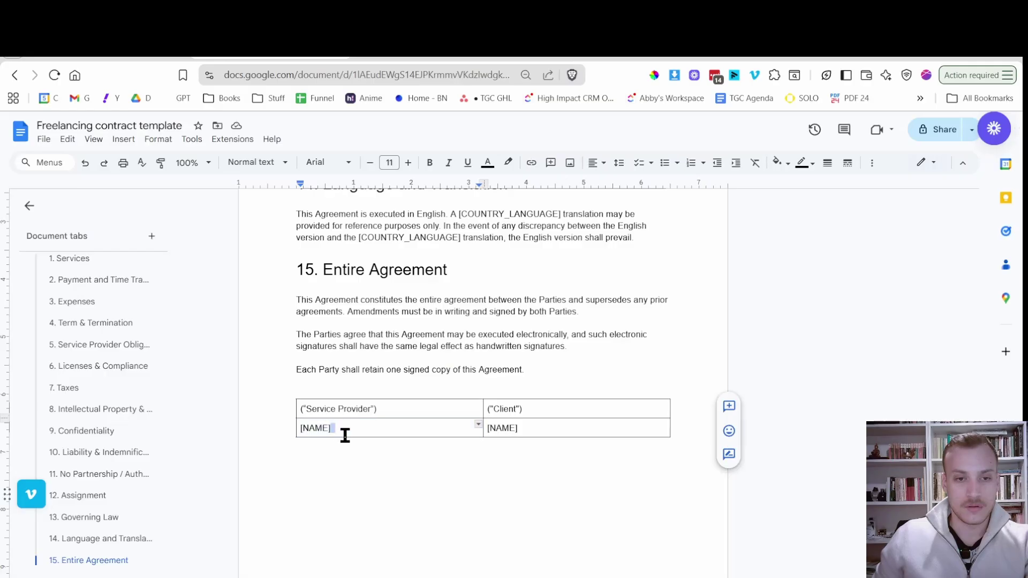
{"action": "triple_click", "coordinate": [344, 435]}
{"action": "triple_click", "coordinate": [345, 435]}
{"action": "triple_click", "coordinate": [345, 435]}
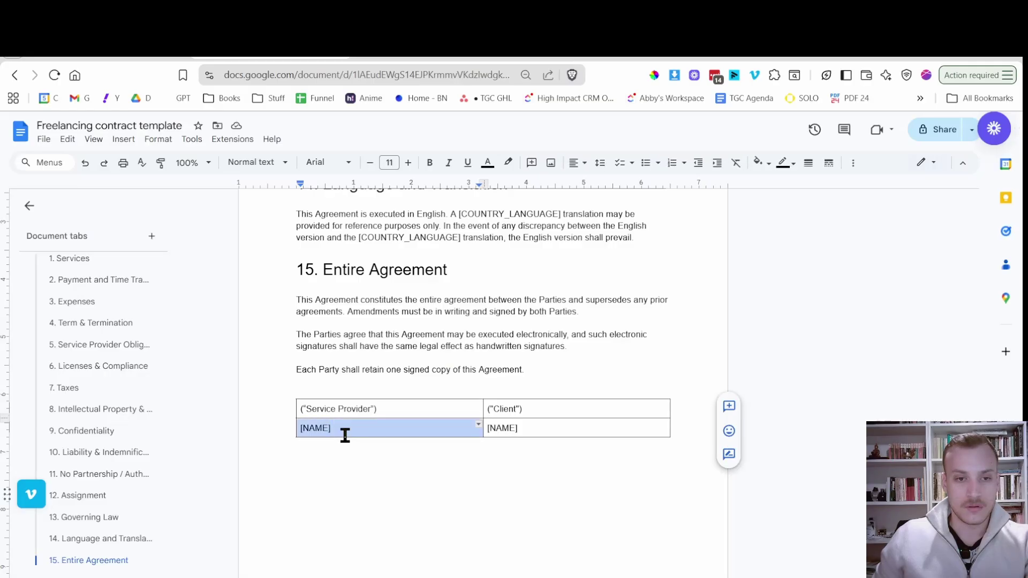
{"action": "key", "text": "ctrl+v"}
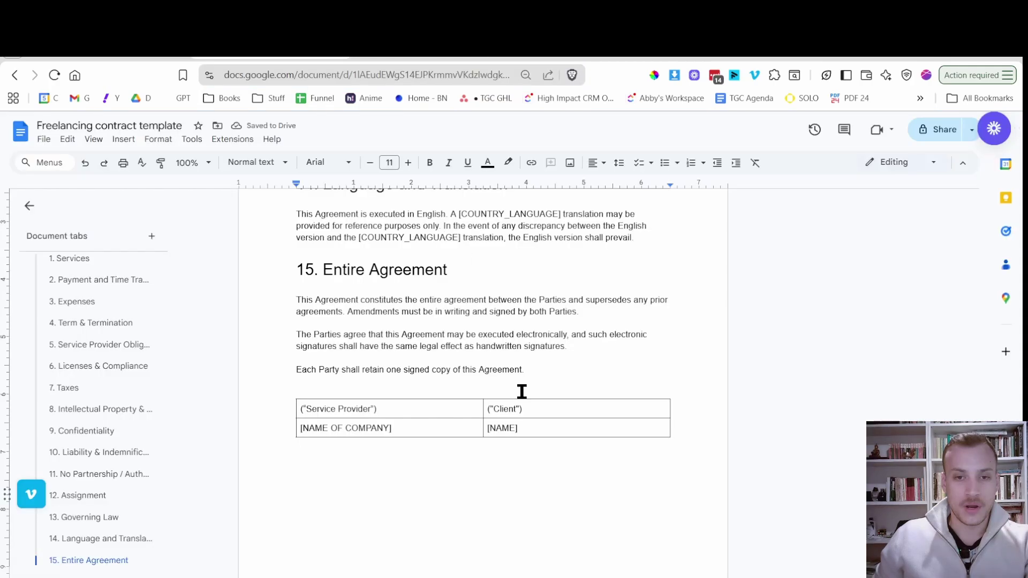
{"action": "mouse_move", "coordinate": [489, 408]}
{"action": "left_mouse_down"}
{"action": "mouse_move", "coordinate": [477, 408]}
{"action": "mouse_move", "coordinate": [486, 412]}
{"action": "left_mouse_up"}
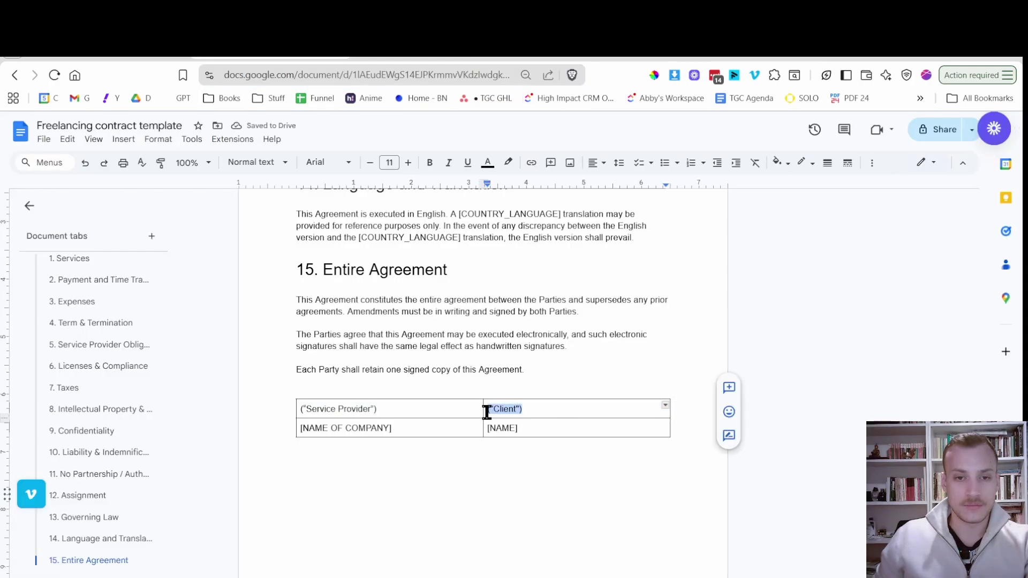
{"action": "key", "text": "ctrl+c"}
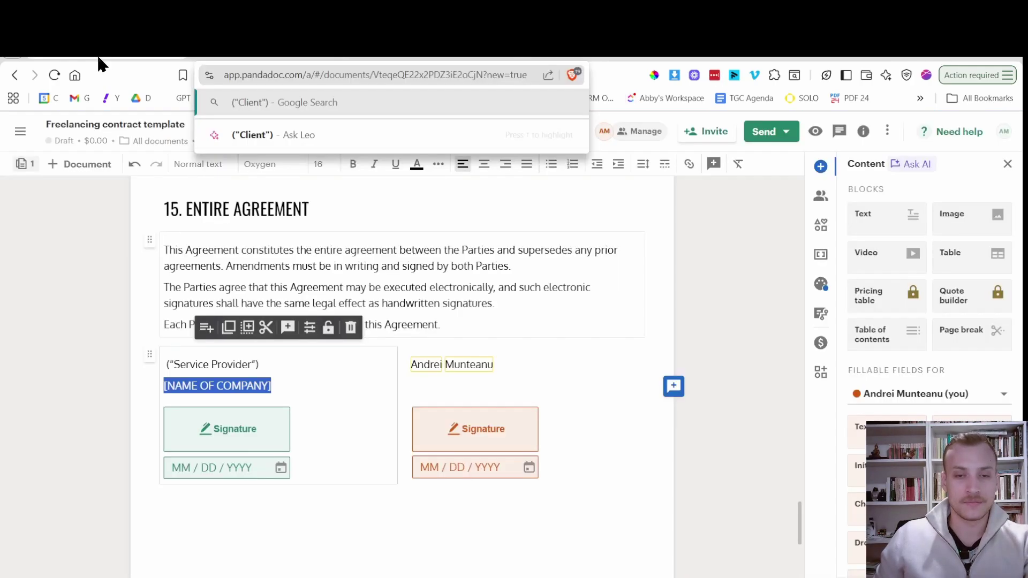
Delete the Customer.FirstName and Customer.LastName fields and paste the Client label in their place.
{"action": "left_click", "coordinate": [432, 366]}
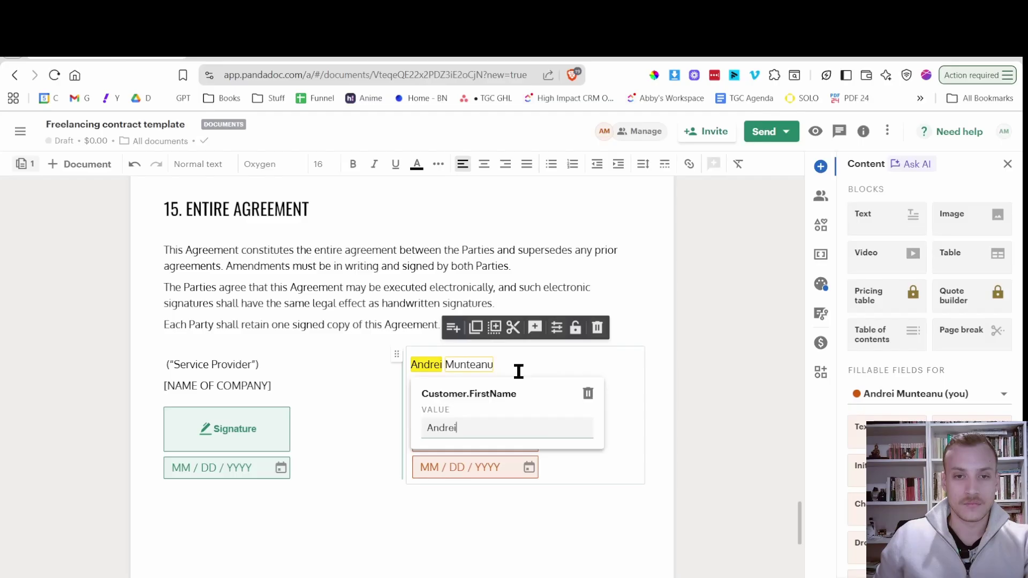
{"action": "left_click", "coordinate": [586, 395]}
{"action": "left_click", "coordinate": [450, 364]}
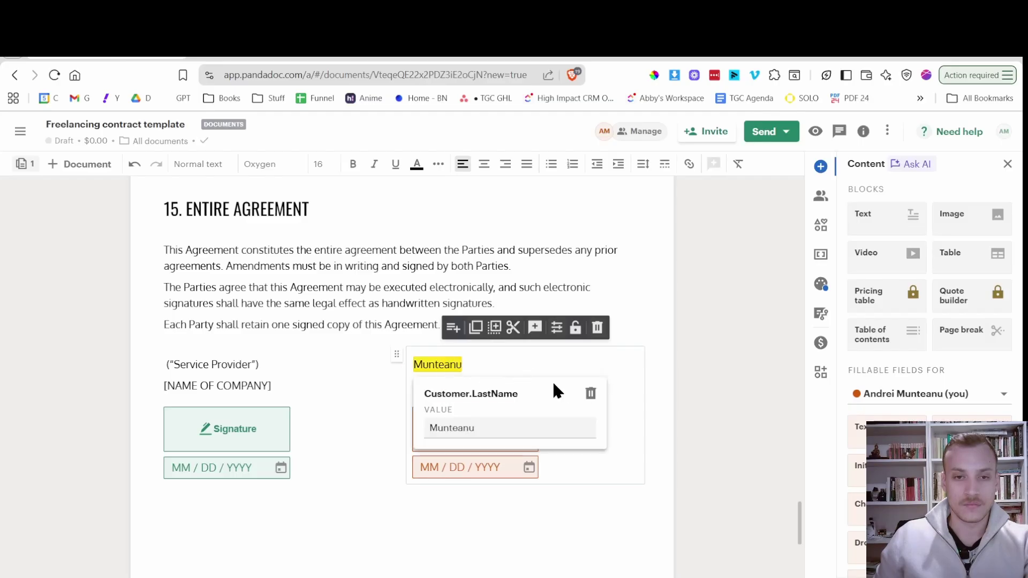
{"action": "left_click", "coordinate": [591, 395]}
{"action": "key", "text": "ctrl+v"}
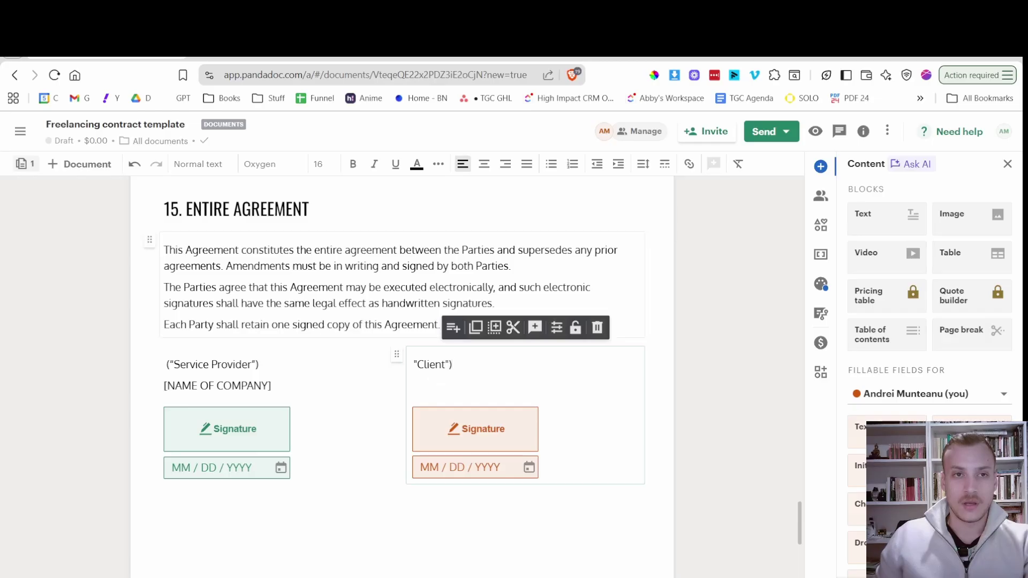
Select the Client [NAME] placeholder in Google Docs, then place the caret under PandaDoc's Client label.
{"action": "key", "text": "ctrl+Tab"}
{"action": "left_click_drag", "start_coordinate": [536, 430], "coordinate": [484, 427]}
{"action": "key", "text": "ctrl+shift+Tab"}
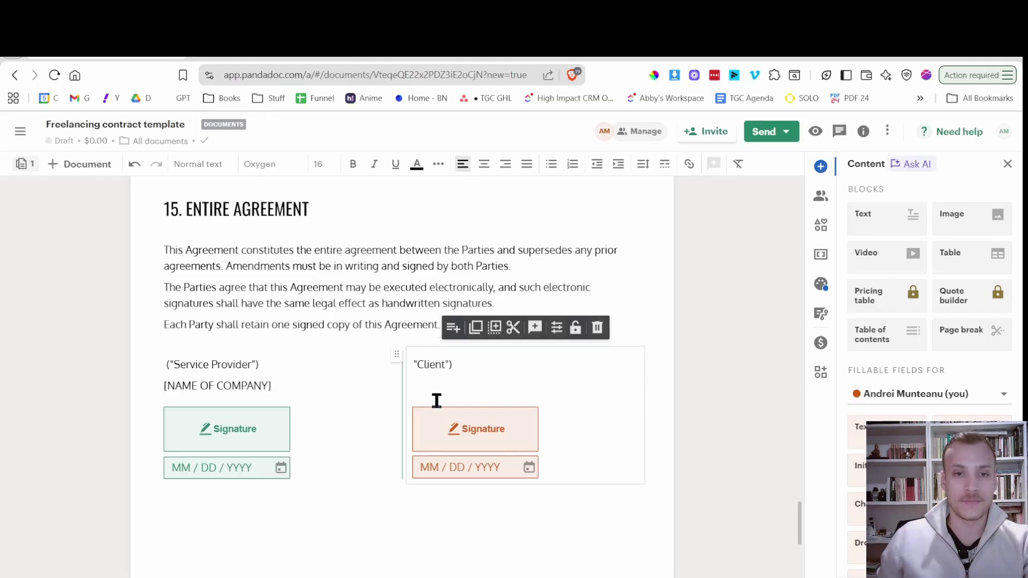
{"action": "left_click", "coordinate": [440, 393]}
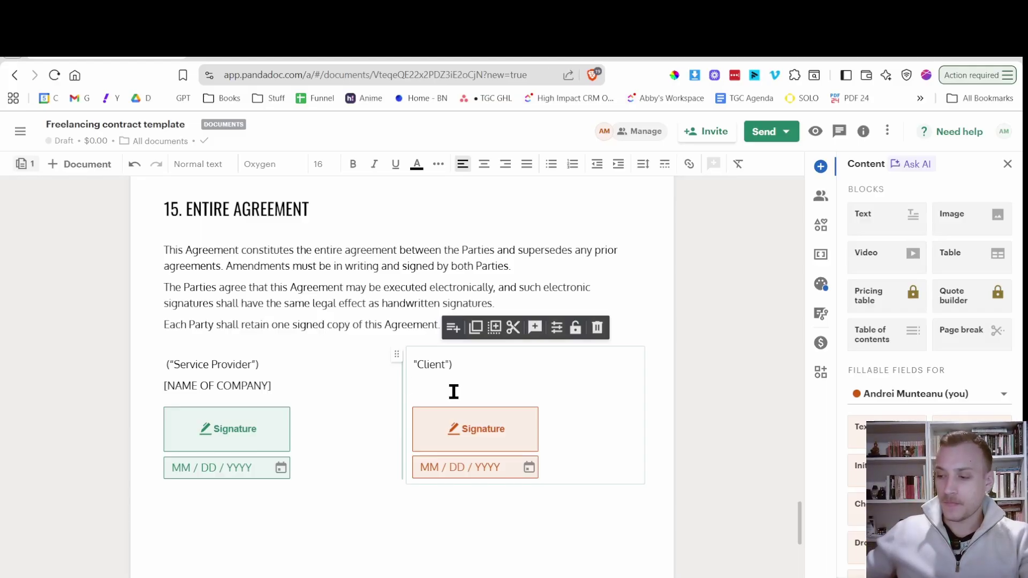
Place the insertion point on the Client line in the agreement's opening parties block.
{"action": "scroll", "coordinate": [268, 394], "scroll_direction": "up", "scroll_amount": 20}
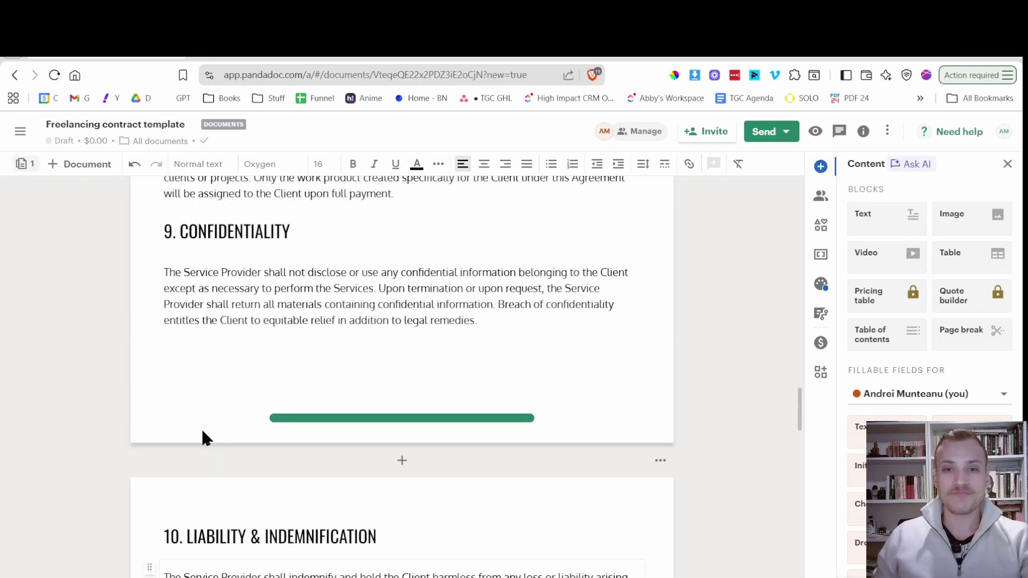
{"action": "scroll", "coordinate": [406, 394], "scroll_direction": "up", "scroll_amount": 20}
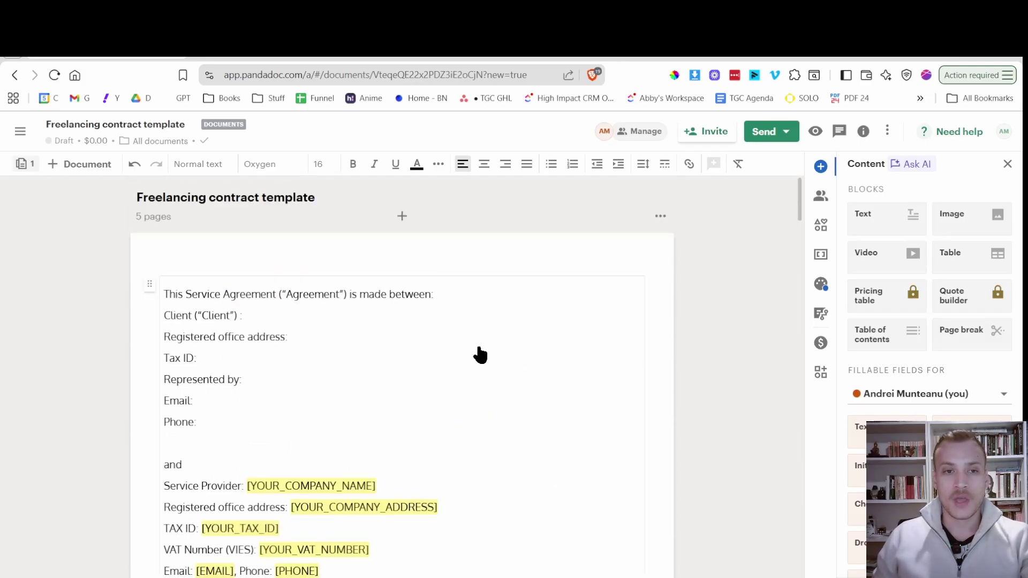
{"action": "left_click", "coordinate": [476, 349]}
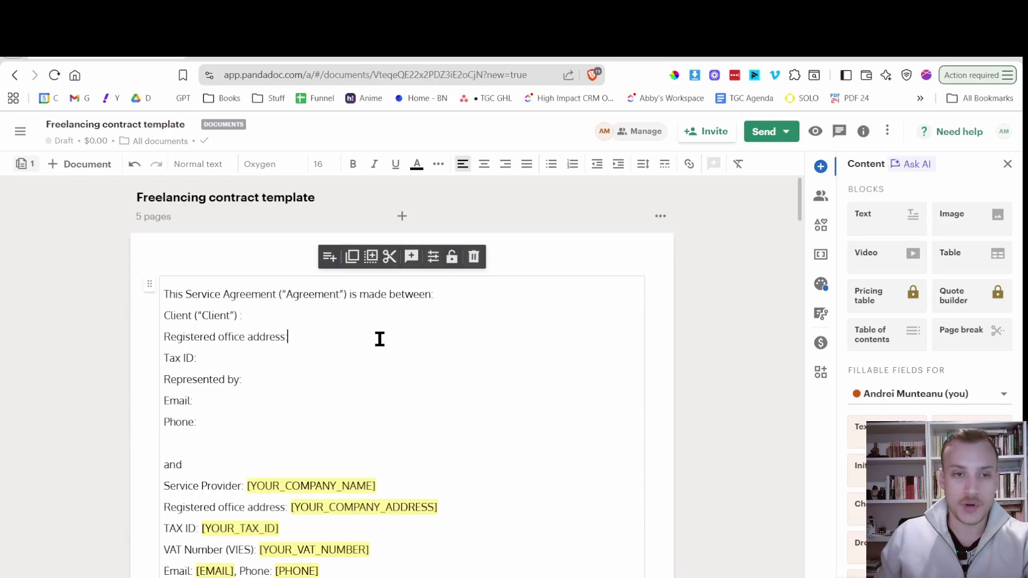
{"action": "left_click", "coordinate": [423, 320]}
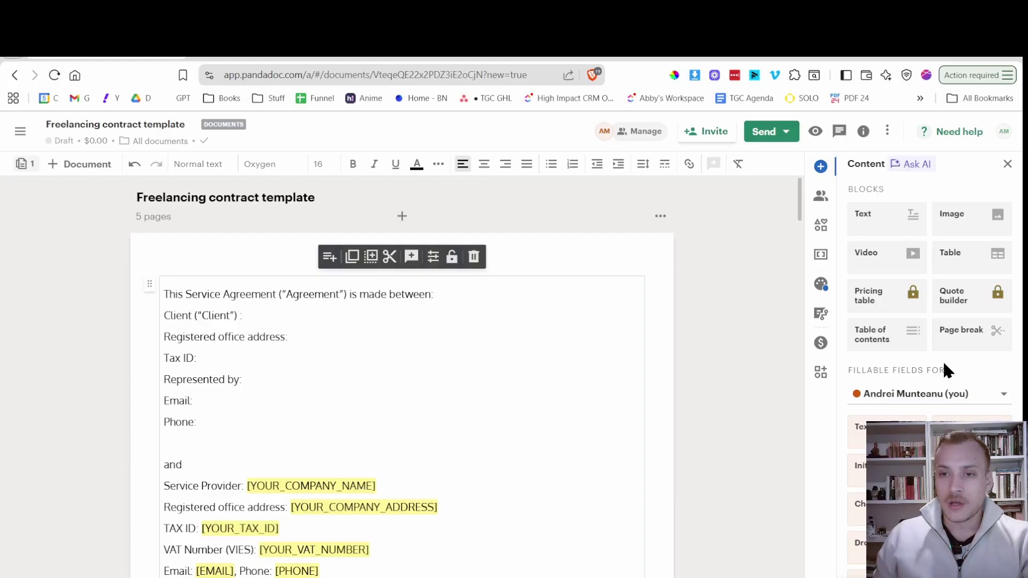
{"action": "scroll", "coordinate": [942, 361], "scroll_direction": "down", "scroll_amount": 2}
Review the recipient options without creating one, then drag a Text field beside the Client label.
{"action": "left_click", "coordinate": [990, 318]}
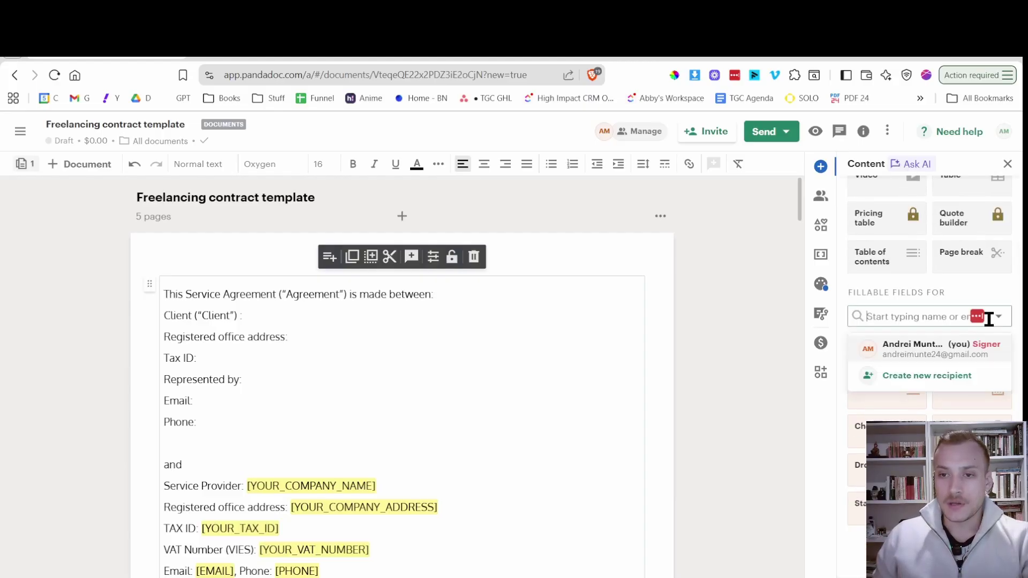
{"action": "left_click", "coordinate": [953, 377]}
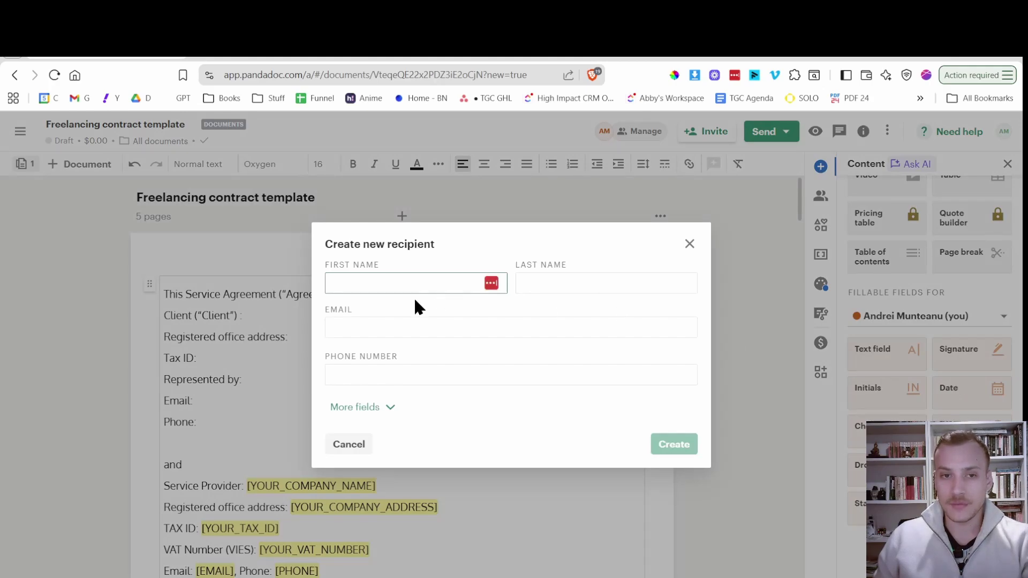
{"action": "left_click", "coordinate": [354, 408]}
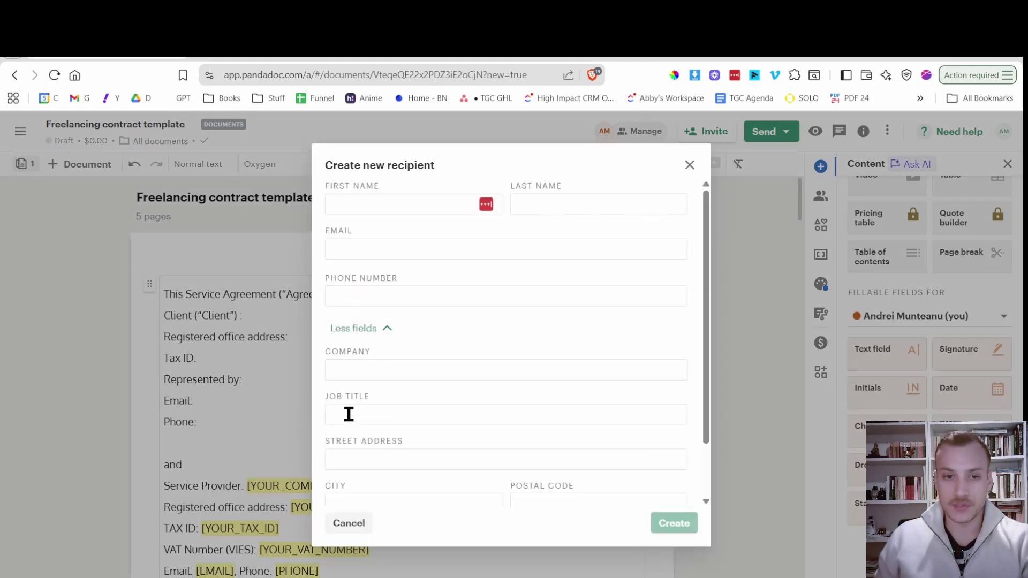
{"action": "scroll", "coordinate": [563, 384], "scroll_direction": "down", "scroll_amount": 2}
{"action": "scroll", "coordinate": [598, 199], "scroll_direction": "up", "scroll_amount": 2}
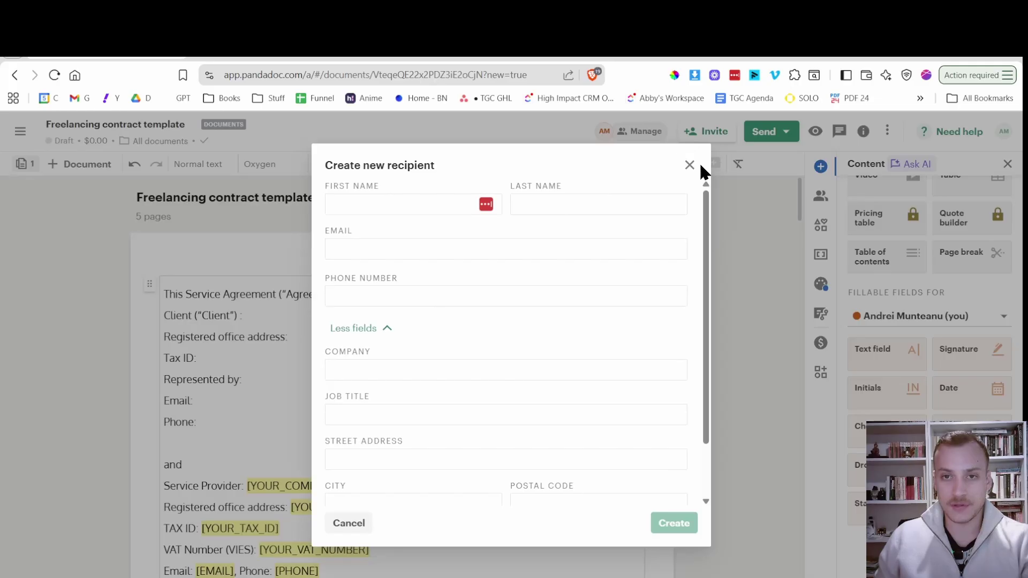
{"action": "left_click", "coordinate": [690, 166]}
{"action": "left_click_drag", "start_coordinate": [884, 338], "coordinate": [249, 308]}
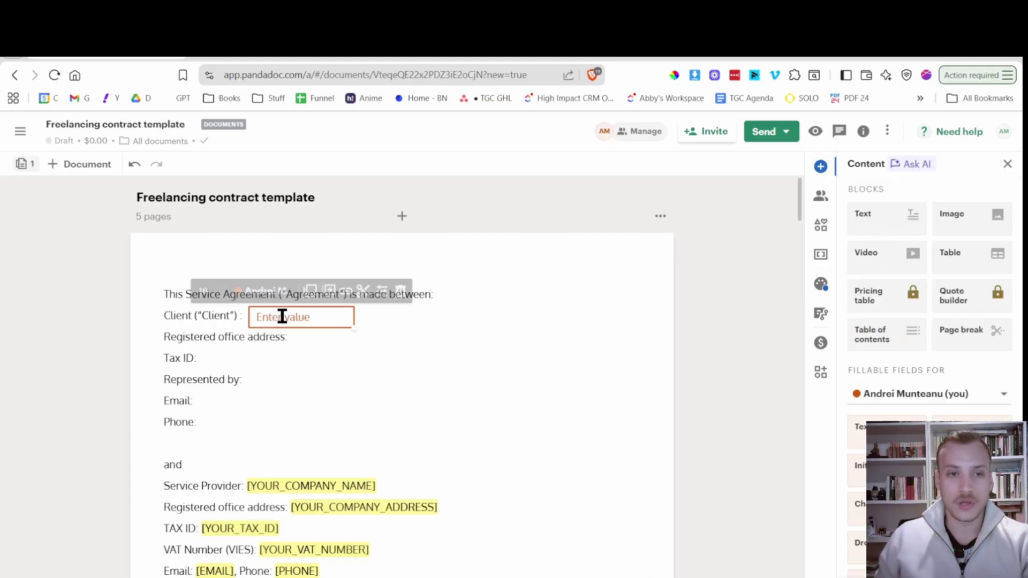
Position the Text field right after 'Client:' and enter the test value ERR.
{"action": "left_click_drag", "start_coordinate": [284, 316], "coordinate": [268, 315]}
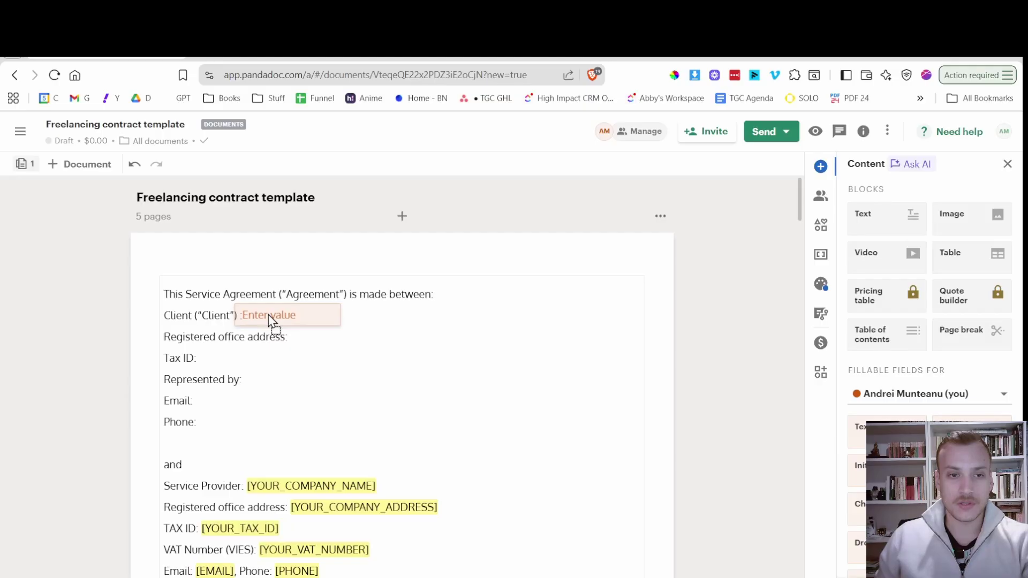
{"action": "left_click_drag", "start_coordinate": [268, 316], "coordinate": [275, 324]}
{"action": "left_click", "coordinate": [290, 314]}
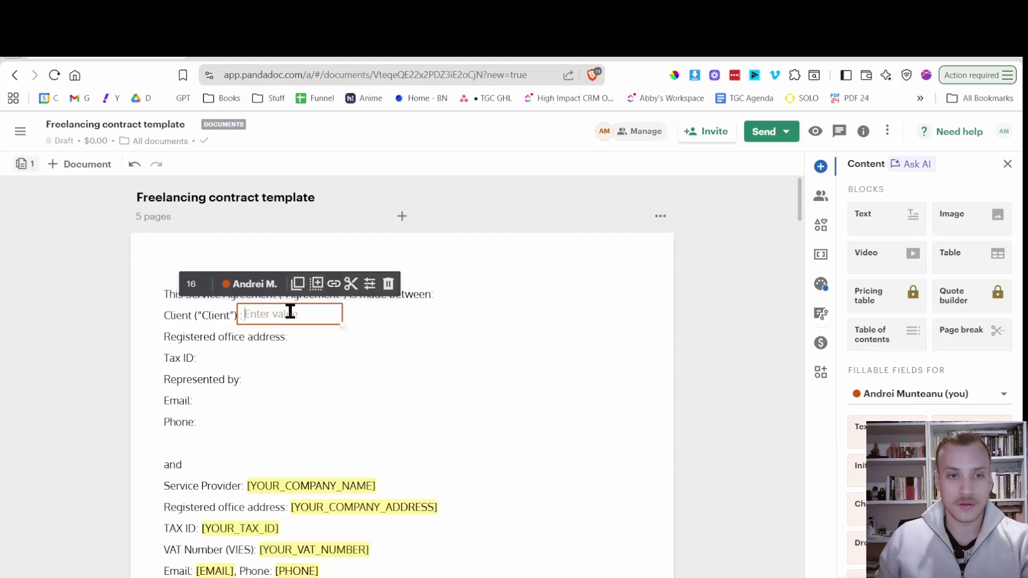
{"action": "type", "text": "ERR"}
{"action": "left_click", "coordinate": [342, 362]}
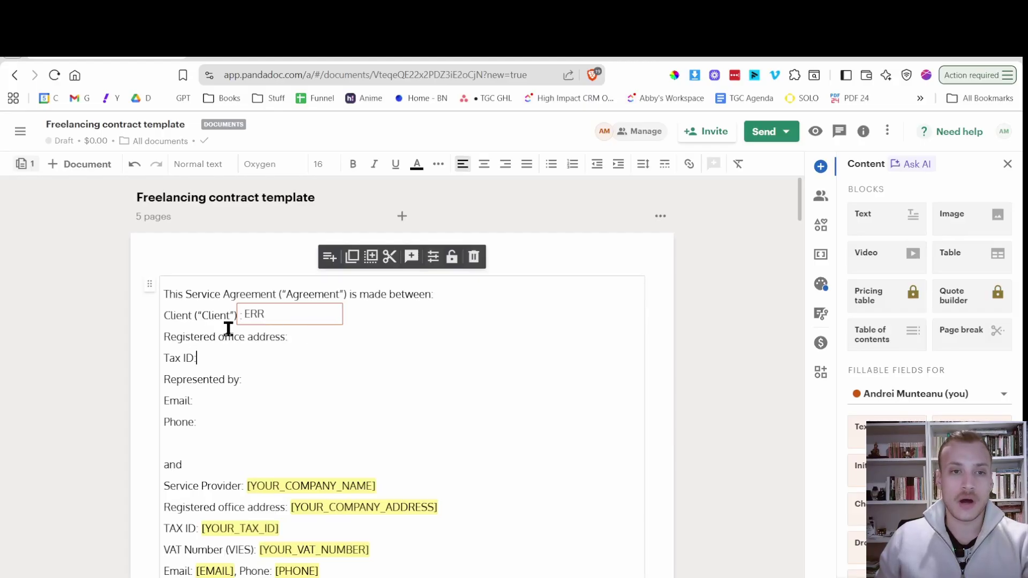
Stretch the Client field out to the line's right edge.
{"action": "left_click", "coordinate": [305, 362]}
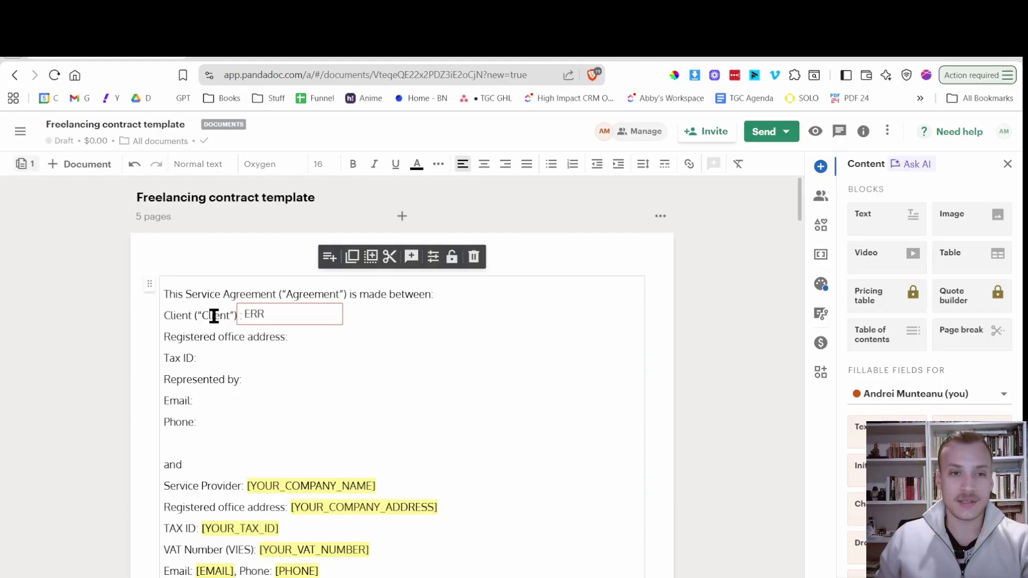
{"action": "left_click_drag", "start_coordinate": [315, 319], "coordinate": [316, 324]}
{"action": "left_click", "coordinate": [368, 382]}
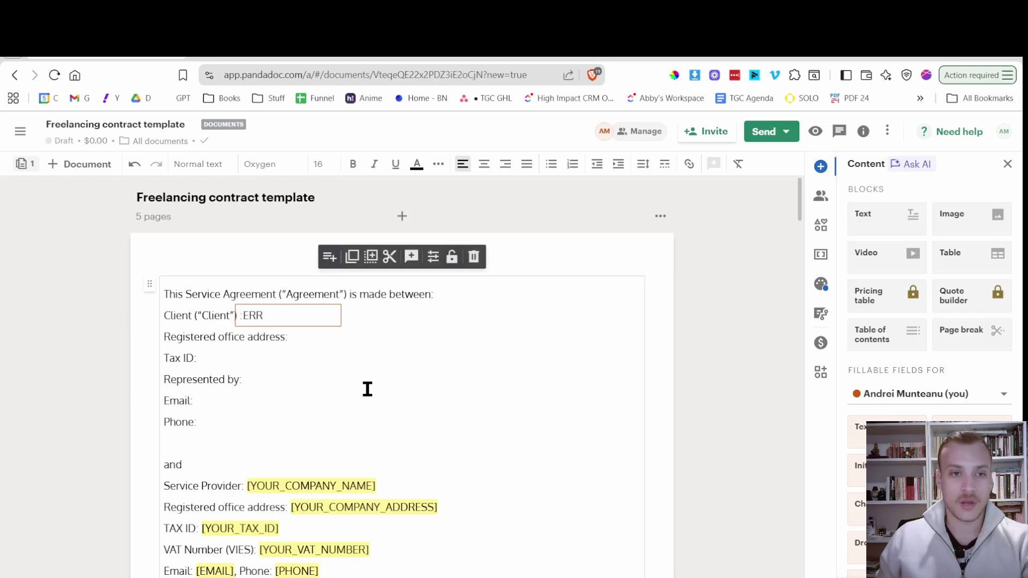
{"action": "left_click", "coordinate": [302, 322]}
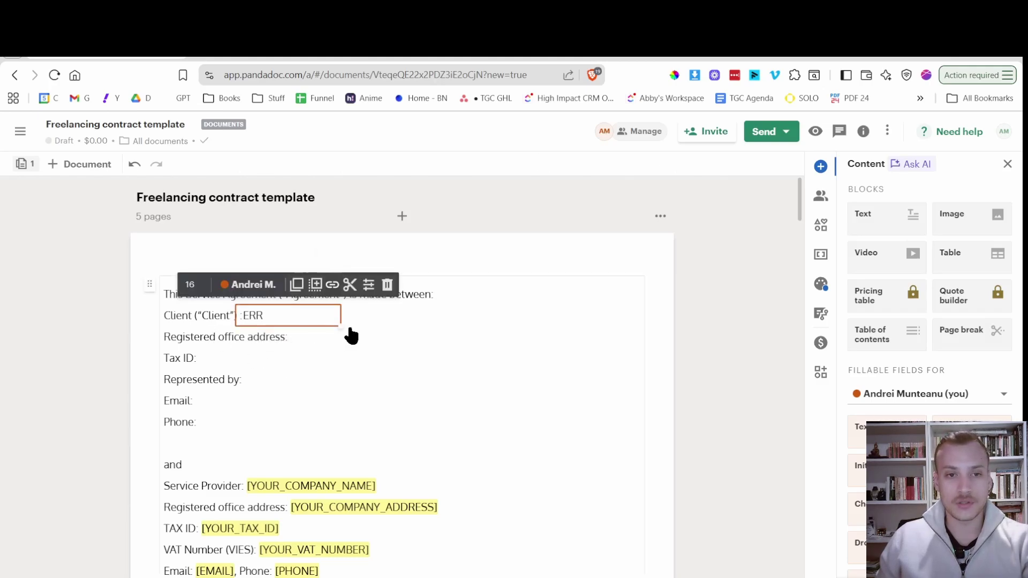
{"action": "left_click_drag", "start_coordinate": [341, 325], "coordinate": [644, 331]}
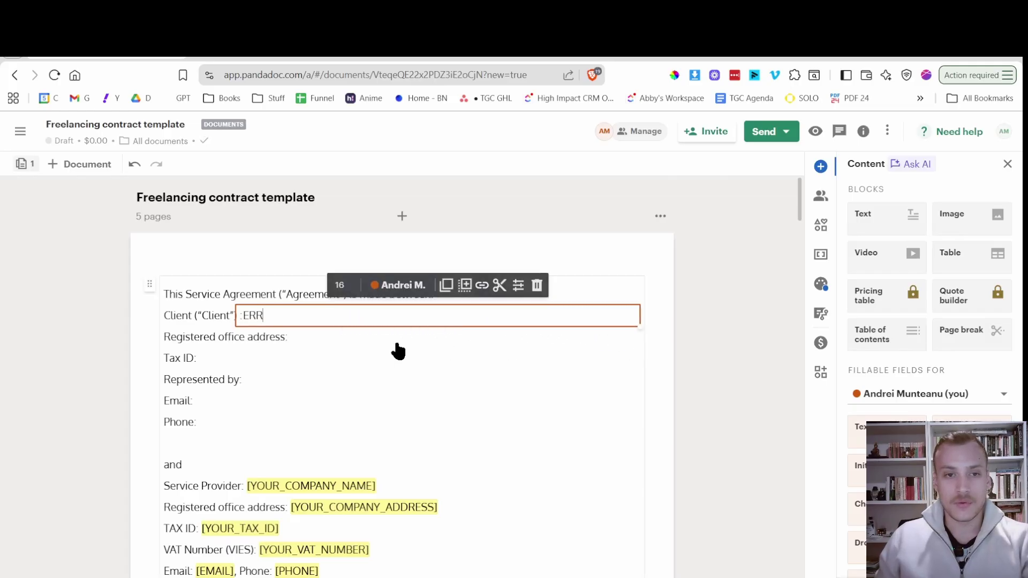
{"action": "left_click", "coordinate": [360, 352]}
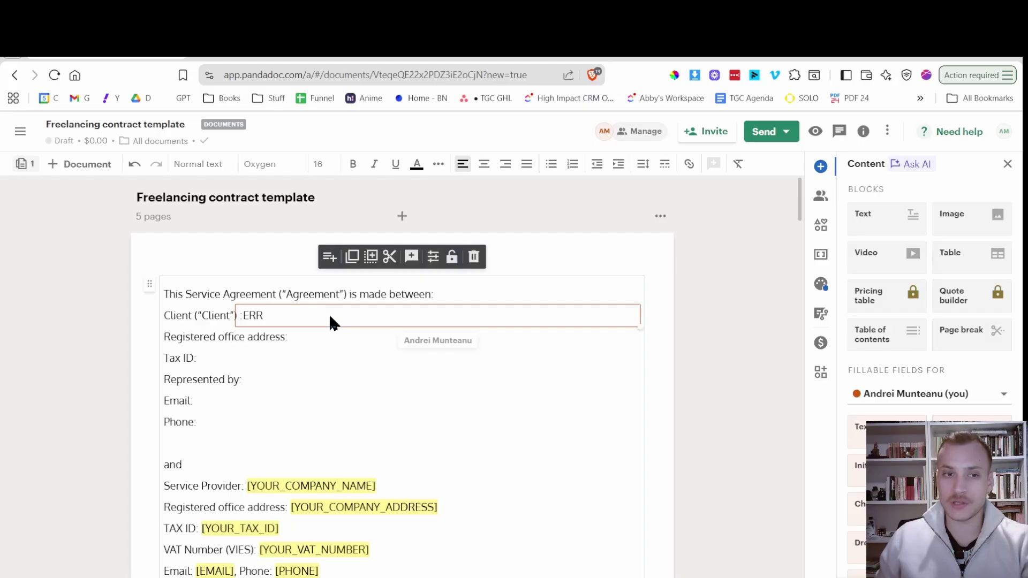
Narrow the Client field, fill it with long test text, then widen it back to full width.
{"action": "left_click", "coordinate": [330, 317]}
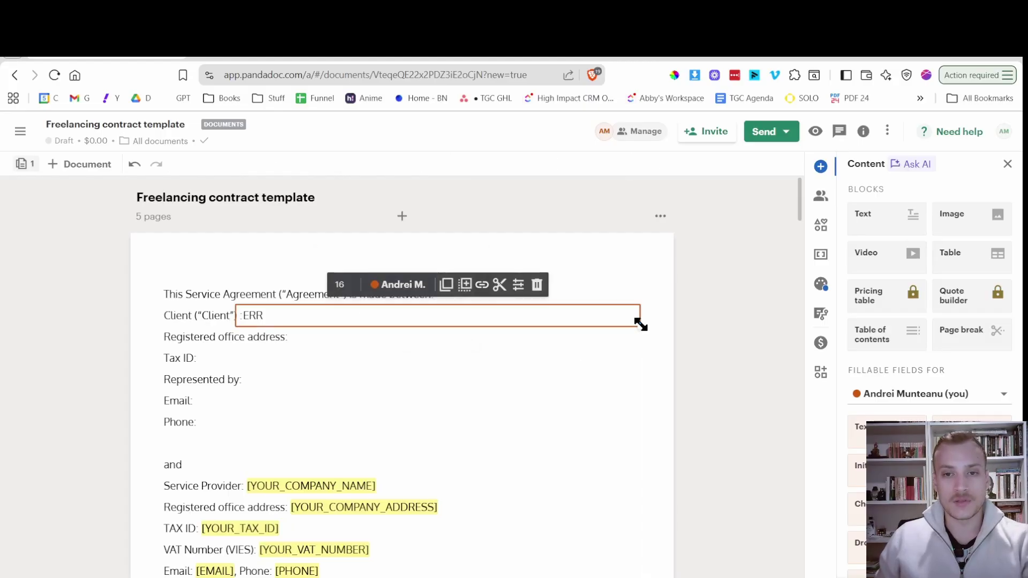
{"action": "left_click_drag", "start_coordinate": [641, 324], "coordinate": [374, 328]}
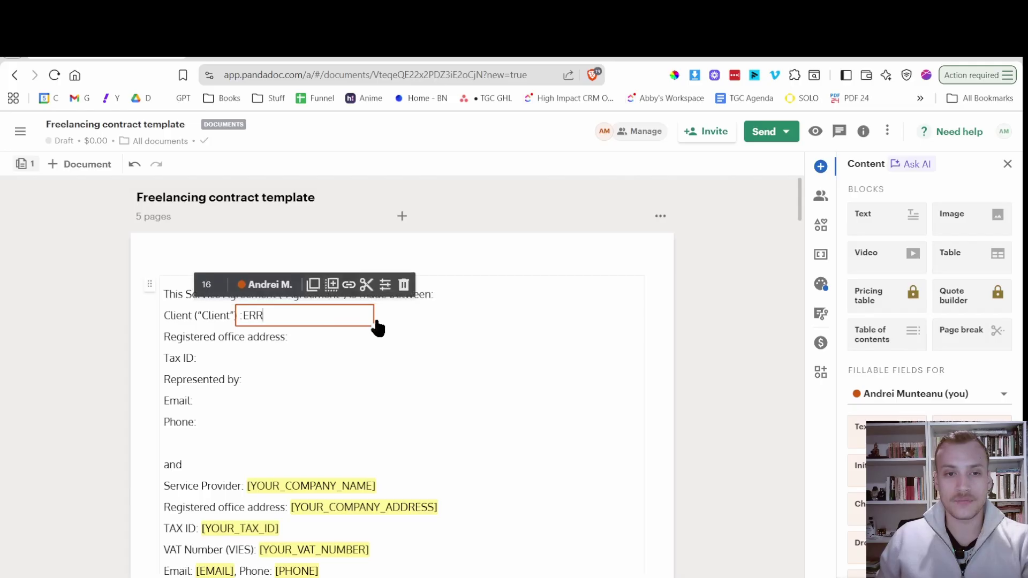
{"action": "left_click_drag", "start_coordinate": [377, 326], "coordinate": [340, 325]}
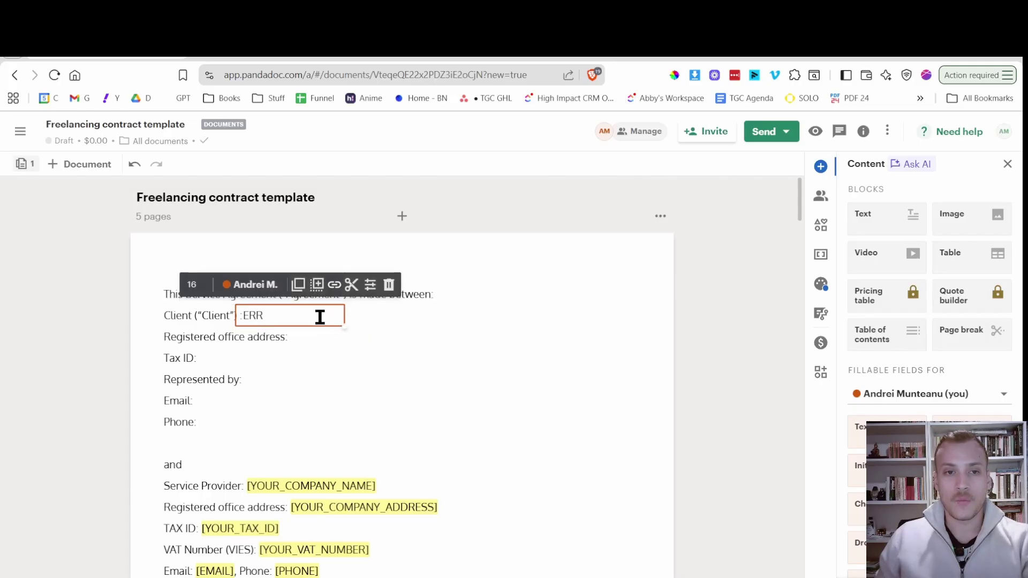
{"action": "type", "text": "FDSFSDFSDFDSFSDFSDFSDFSDF"}
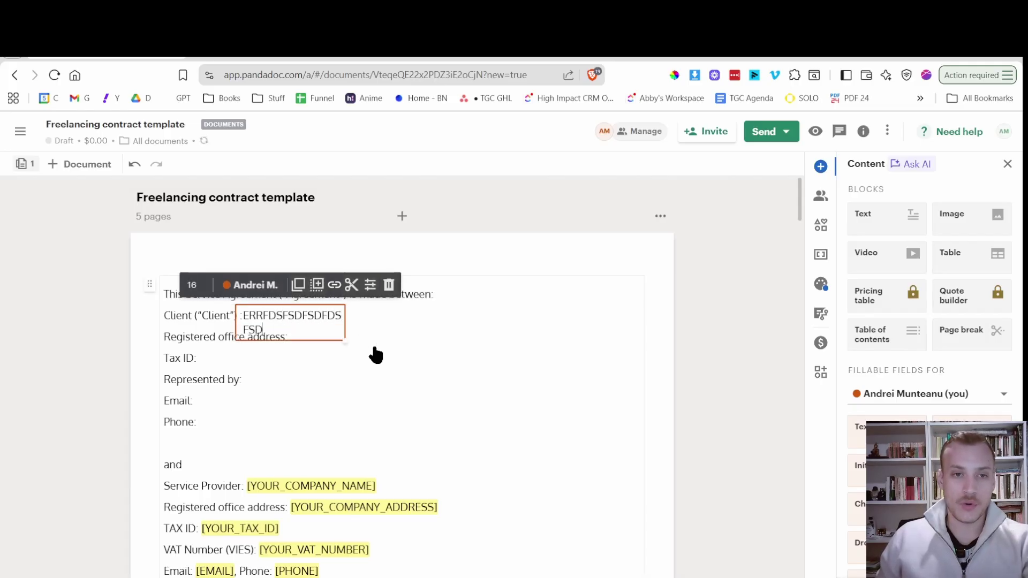
{"action": "type", "text": "SDFSDFSDFSD"}
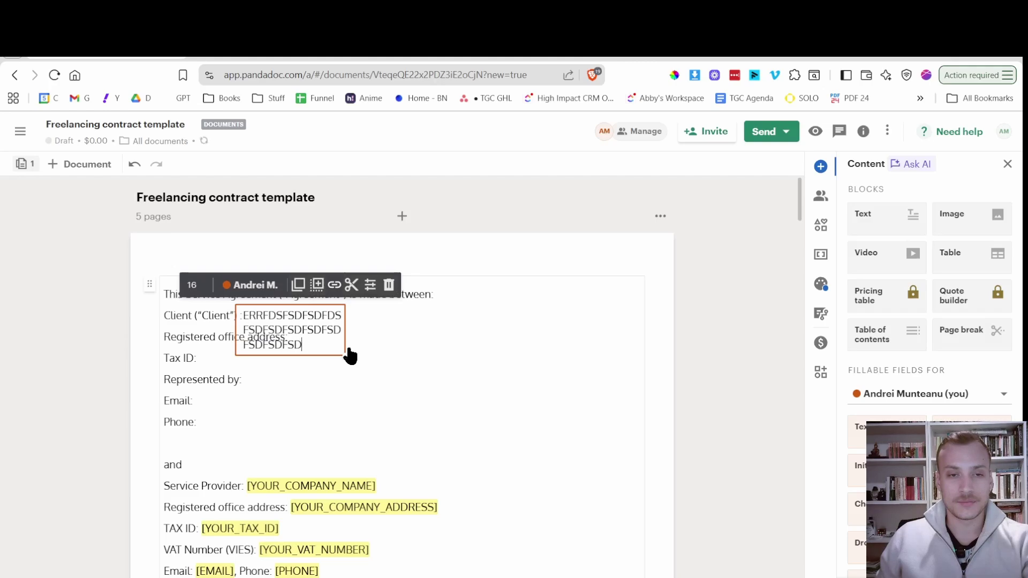
{"action": "type", "text": "FDFSDFSDFSDF"}
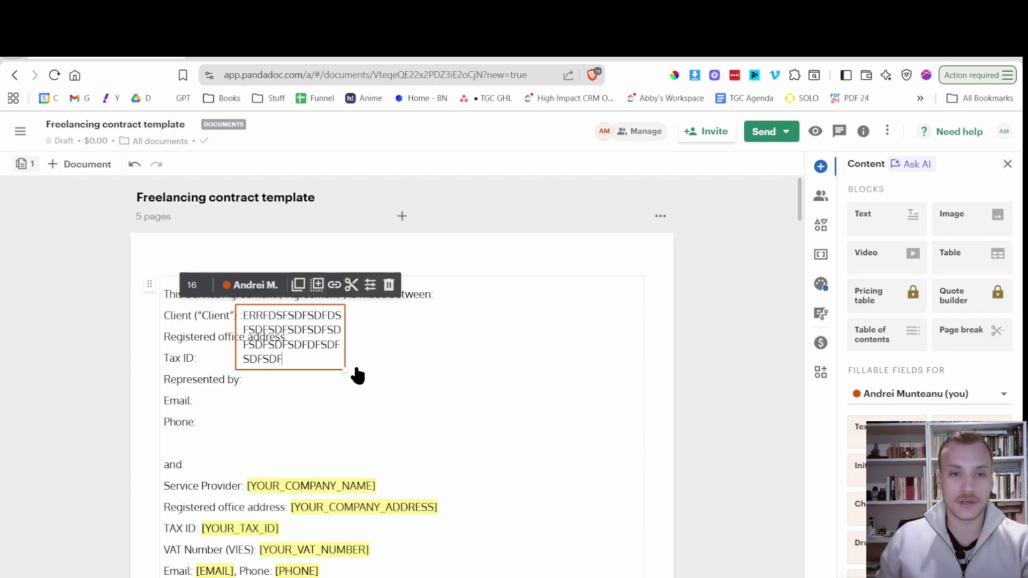
{"action": "left_click_drag", "start_coordinate": [347, 369], "coordinate": [642, 290]}
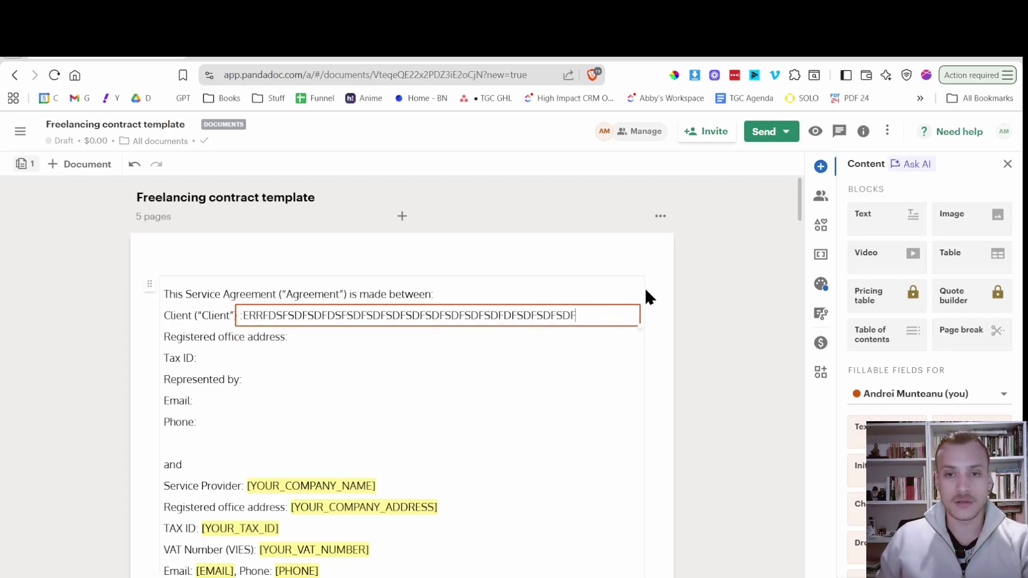
{"action": "mouse_move", "coordinate": [546, 320]}
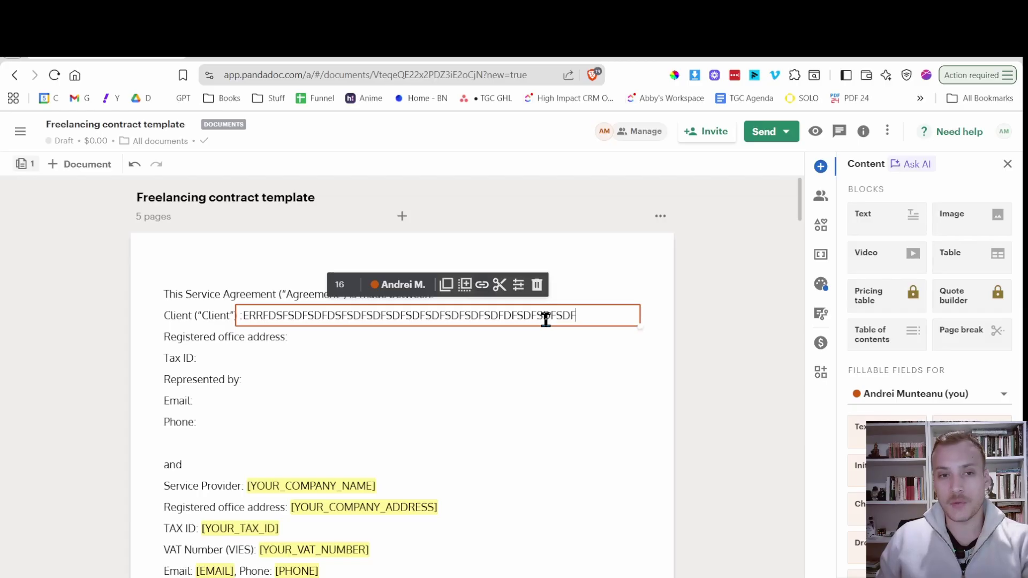
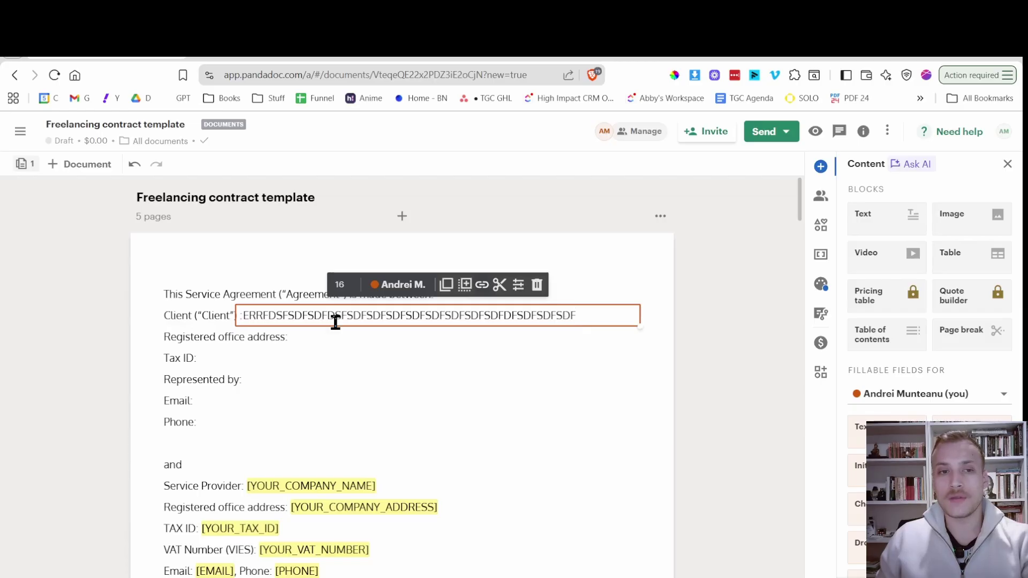
Delete the junk text from the Client field so it is empty again, then reselect it.
{"action": "key", "text": "ctrl+a"}
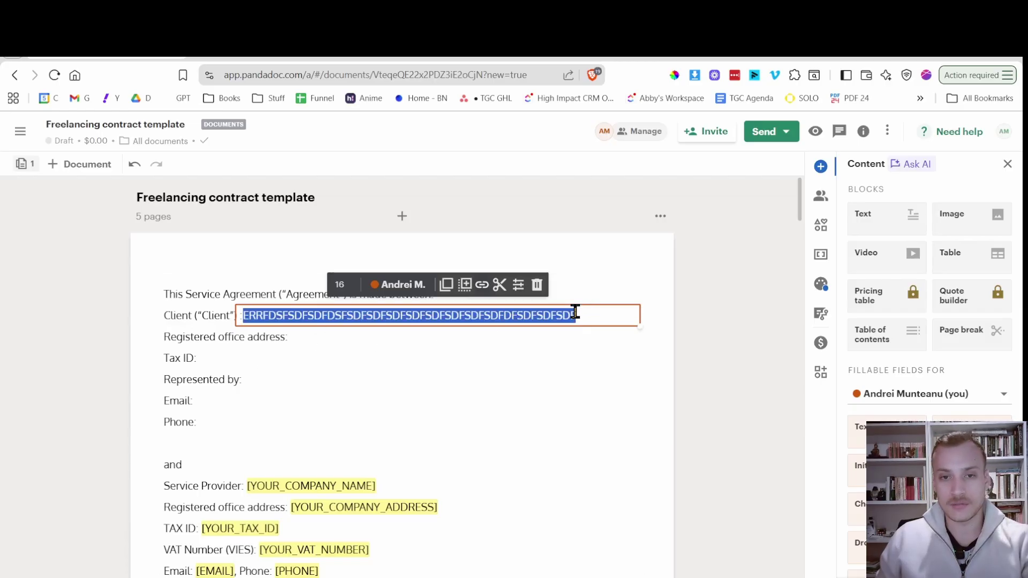
{"action": "key", "text": "BackSpace"}
{"action": "left_click", "coordinate": [553, 378]}
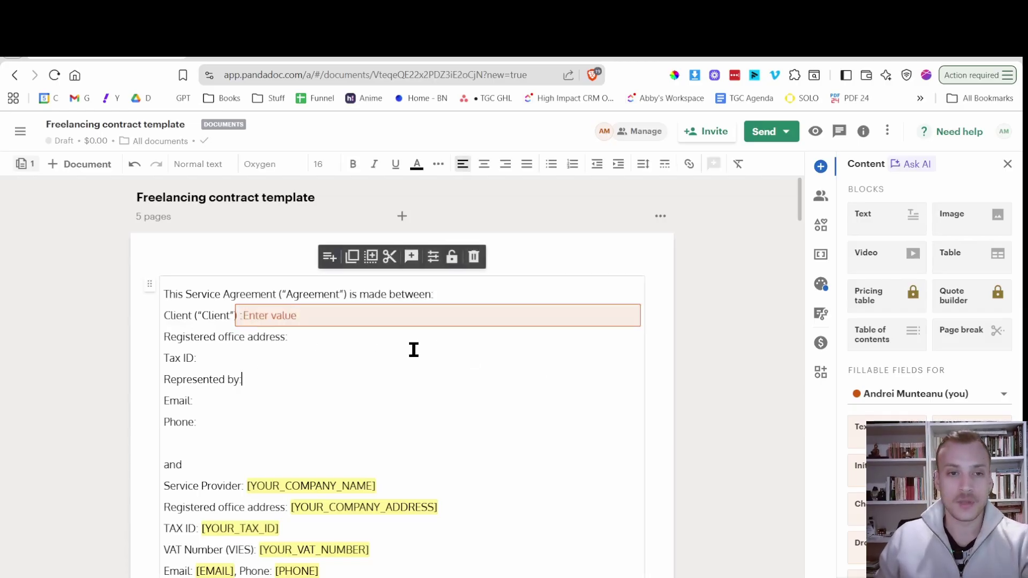
{"action": "left_click", "coordinate": [472, 315]}
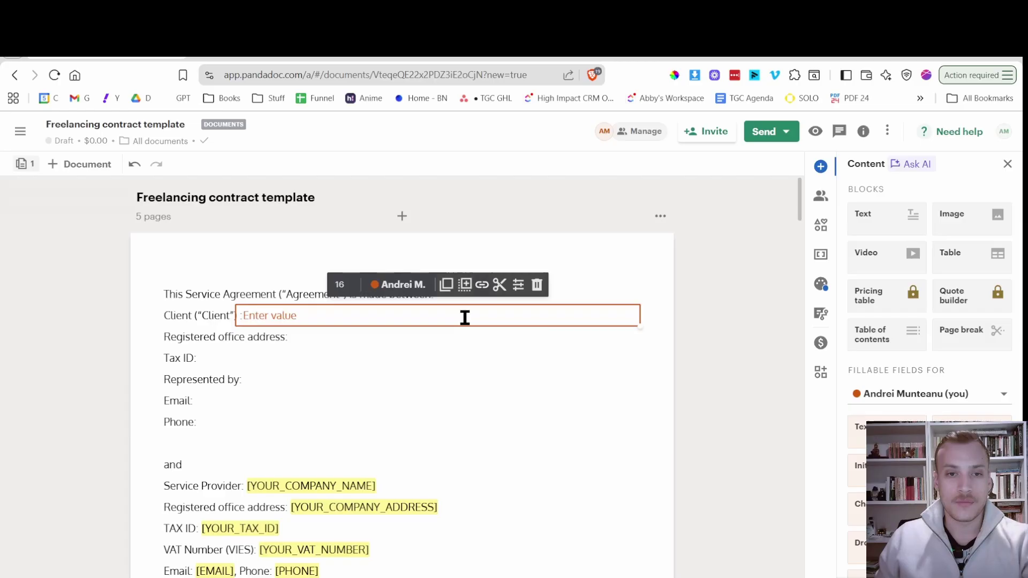
Duplicate the Client field and move the narrowed copy onto the Registered office address line.
{"action": "left_click", "coordinate": [465, 284]}
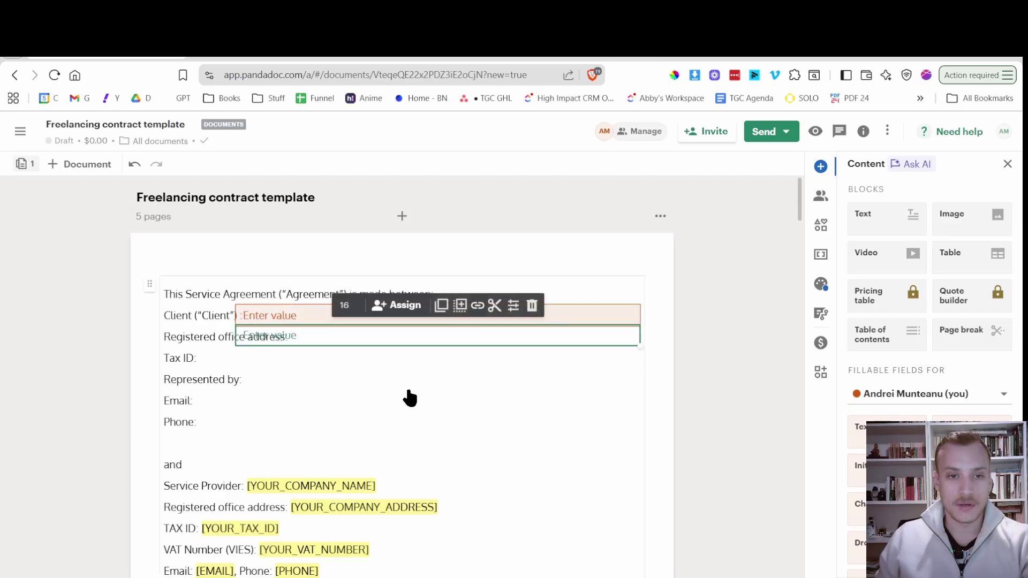
{"action": "left_click", "coordinate": [459, 397]}
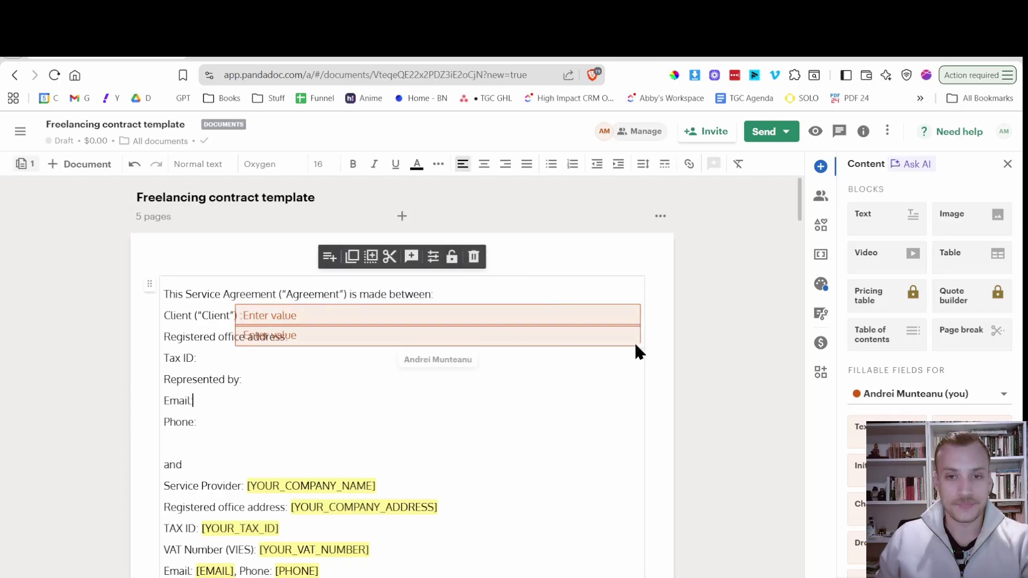
{"action": "left_click_drag", "start_coordinate": [638, 346], "coordinate": [602, 346]}
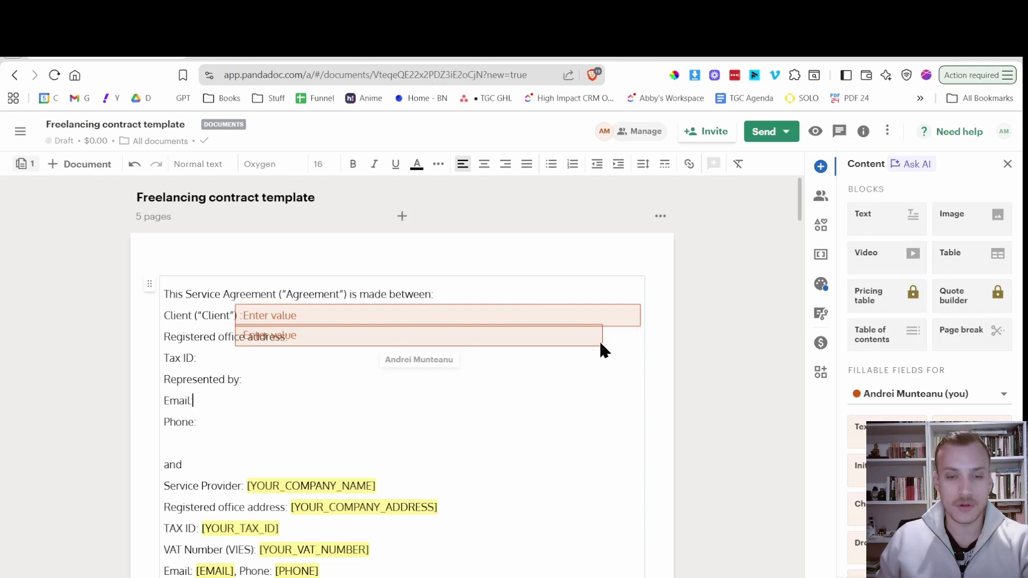
{"action": "left_click", "coordinate": [578, 380]}
{"action": "left_click", "coordinate": [596, 320]}
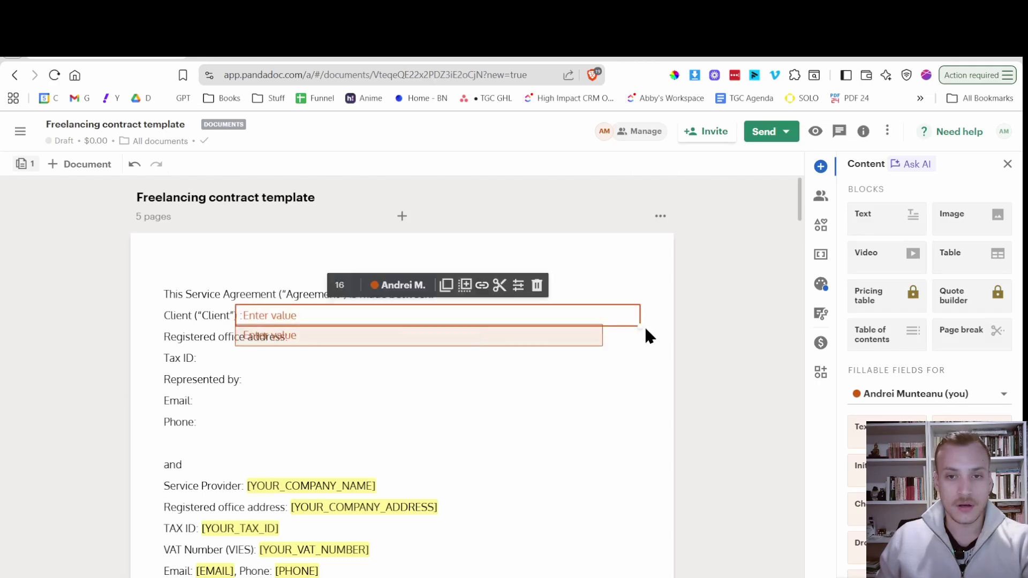
{"action": "left_click_drag", "start_coordinate": [638, 326], "coordinate": [638, 325]}
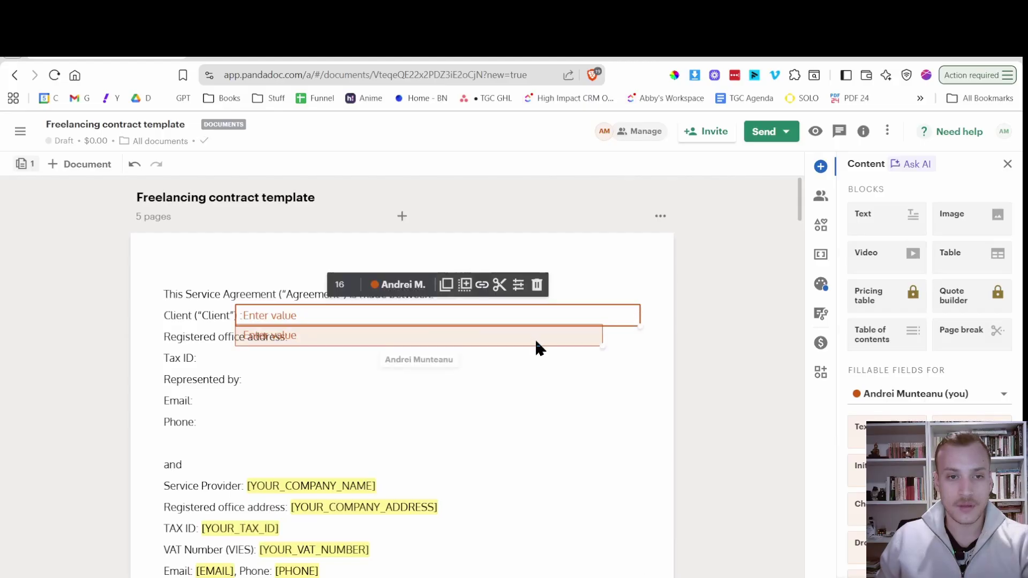
{"action": "left_click_drag", "start_coordinate": [535, 338], "coordinate": [574, 343]}
{"action": "left_click_drag", "start_coordinate": [637, 345], "coordinate": [592, 340]}
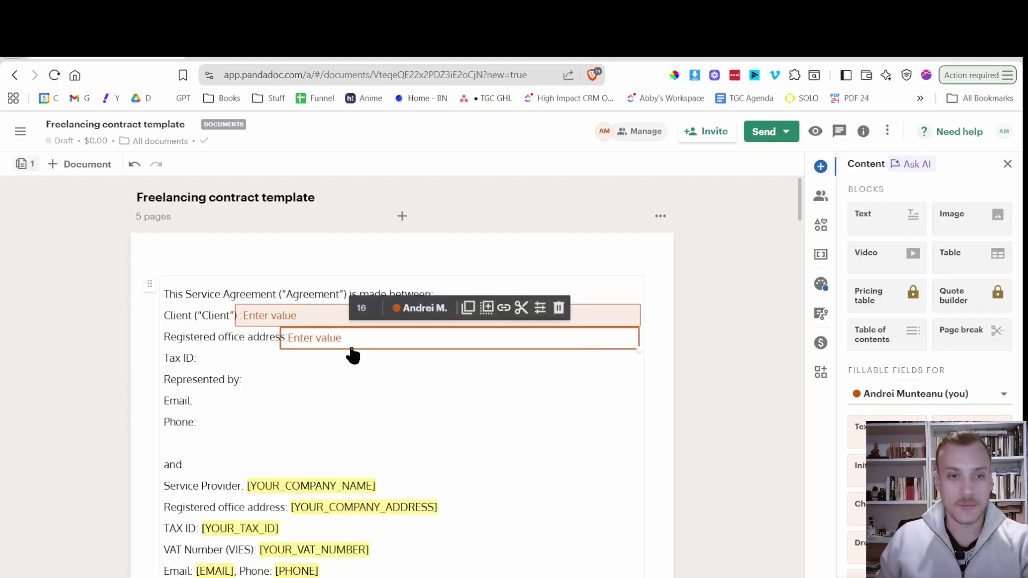
Enter 'Test' in the Registered office address field and in the Client field.
{"action": "left_click", "coordinate": [324, 343]}
{"action": "type", "text": "REWRWER"}
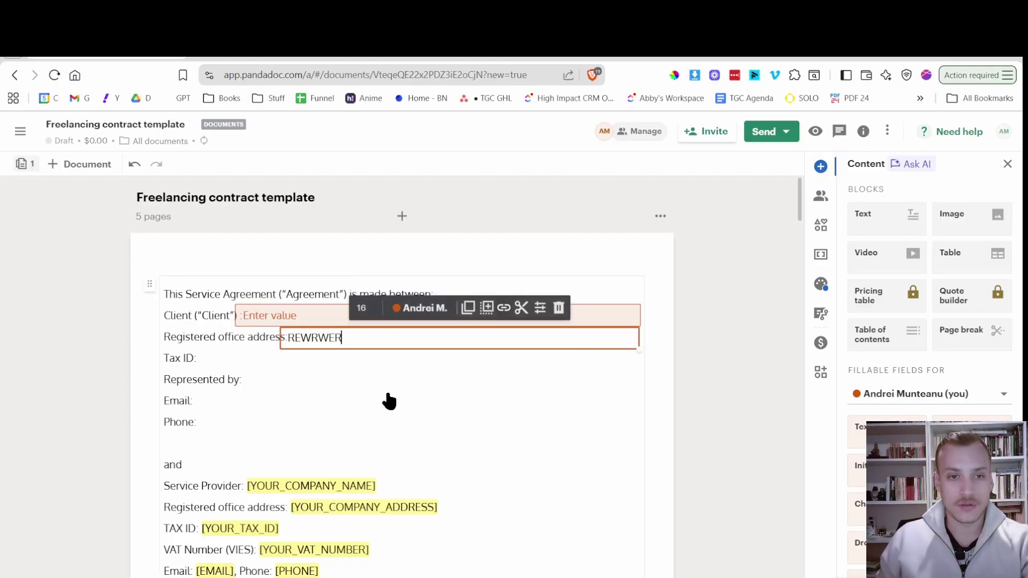
{"action": "left_click", "coordinate": [388, 395]}
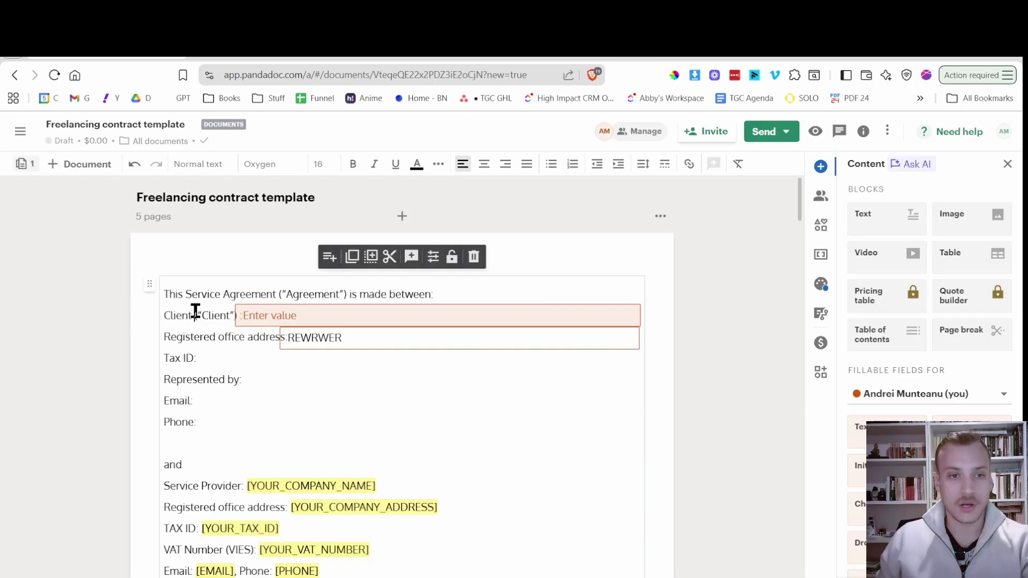
{"action": "left_click", "coordinate": [335, 337]}
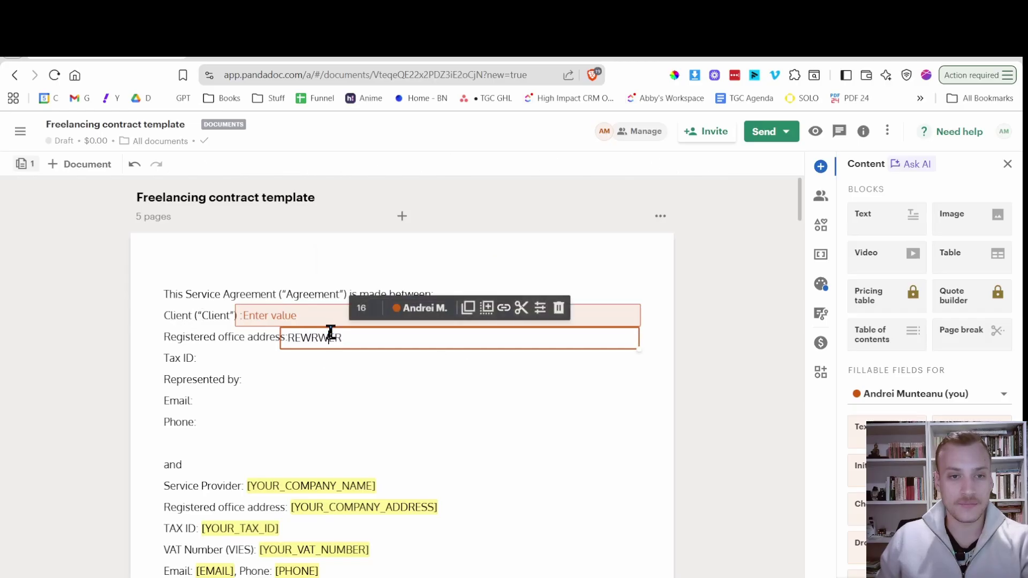
{"action": "double_click", "coordinate": [328, 335]}
{"action": "key", "text": "BackSpace"}
{"action": "type", "text": "rE"}
{"action": "key", "text": "BackSpace"}
{"action": "key", "text": "BackSpace"}
{"action": "type", "text": "Test"}
{"action": "left_click", "coordinate": [313, 317]}
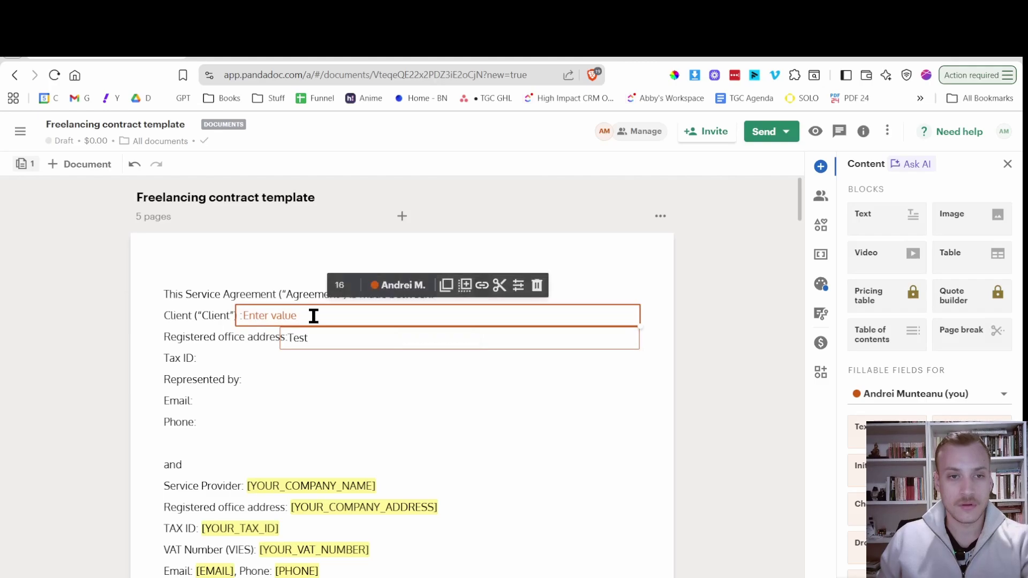
{"action": "type", "text": "Test"}
{"action": "left_click", "coordinate": [298, 389]}
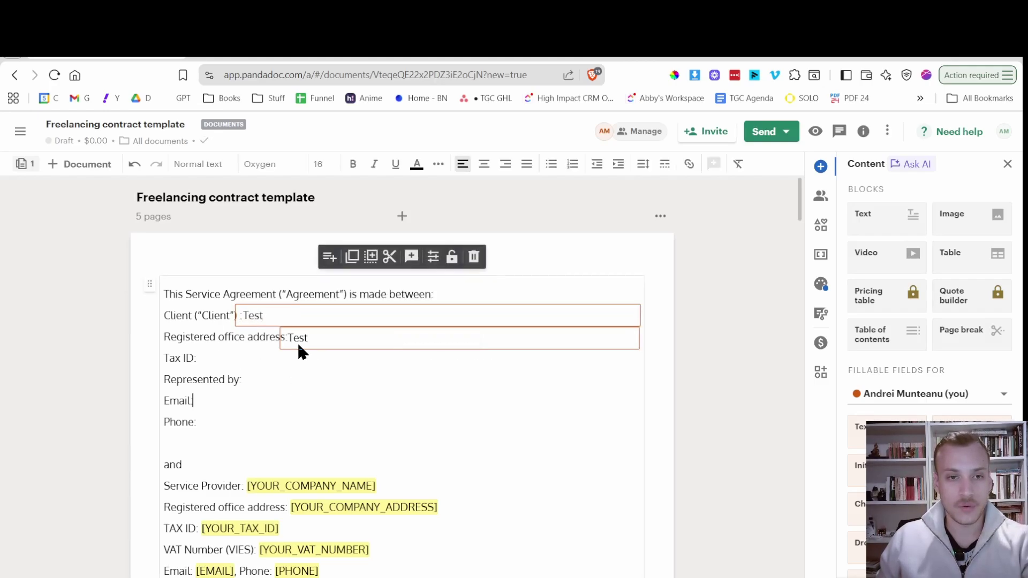
Duplicate the Registered office address field and place the copy beside Tax ID.
{"action": "left_click", "coordinate": [325, 337]}
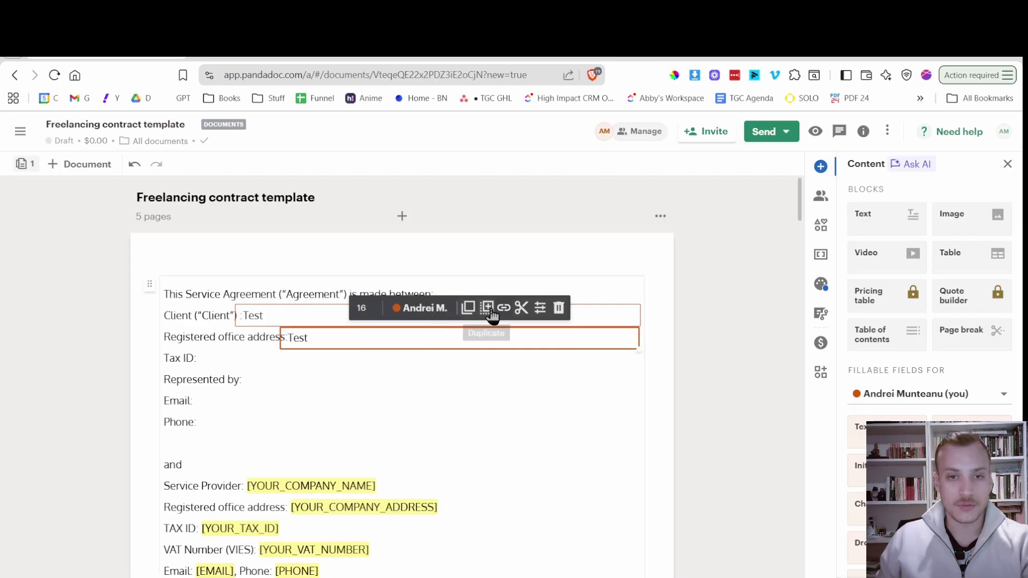
{"action": "left_click", "coordinate": [487, 308]}
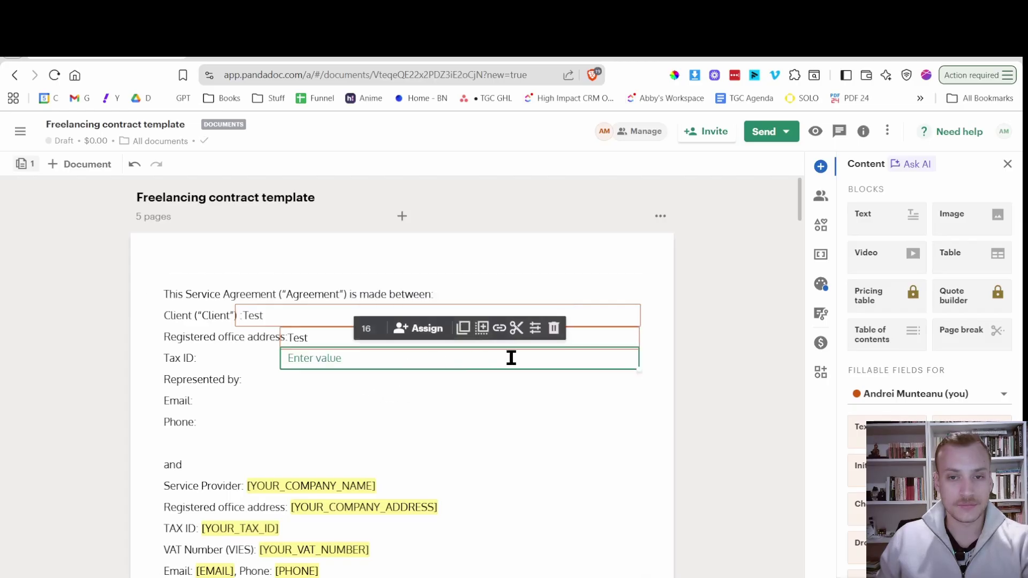
{"action": "key", "text": "Delete"}
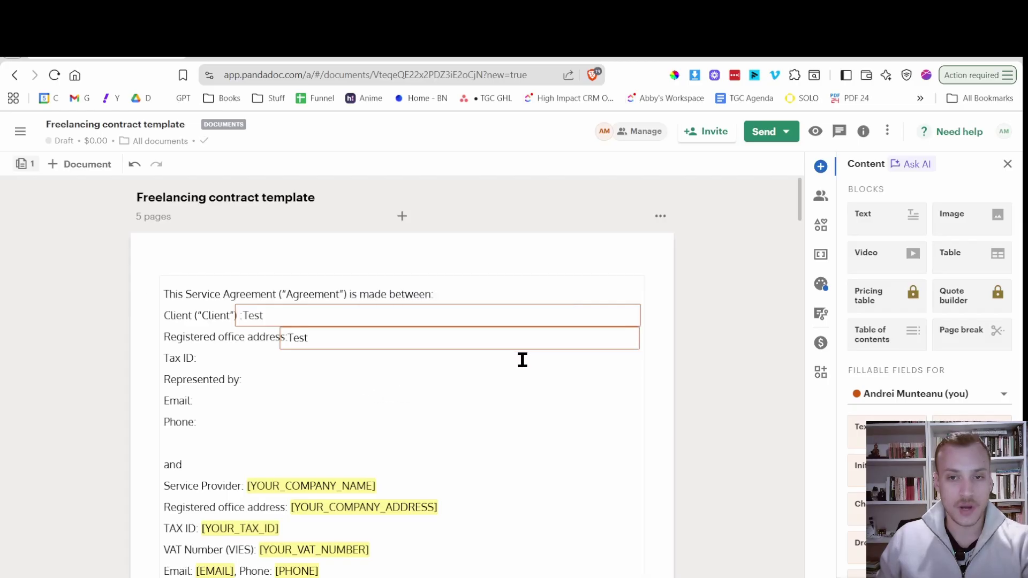
{"action": "key", "text": "ctrl+z"}
{"action": "left_click", "coordinate": [522, 360]}
{"action": "left_click_drag", "start_coordinate": [523, 360], "coordinate": [436, 365]}
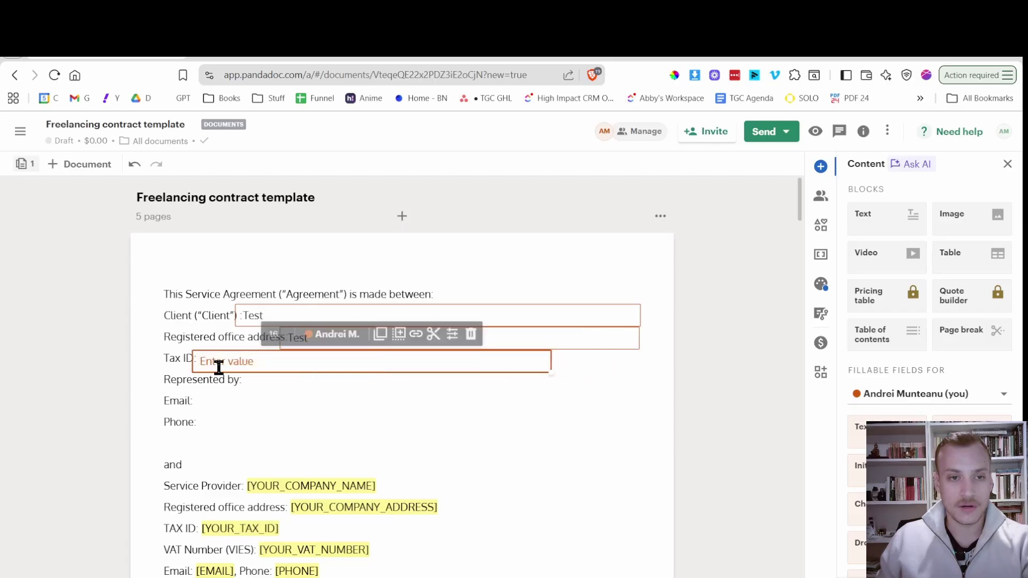
Type 'test' in the Tax ID field and widen it to the right edge.
{"action": "left_click", "coordinate": [218, 364]}
{"action": "type", "text": "test"}
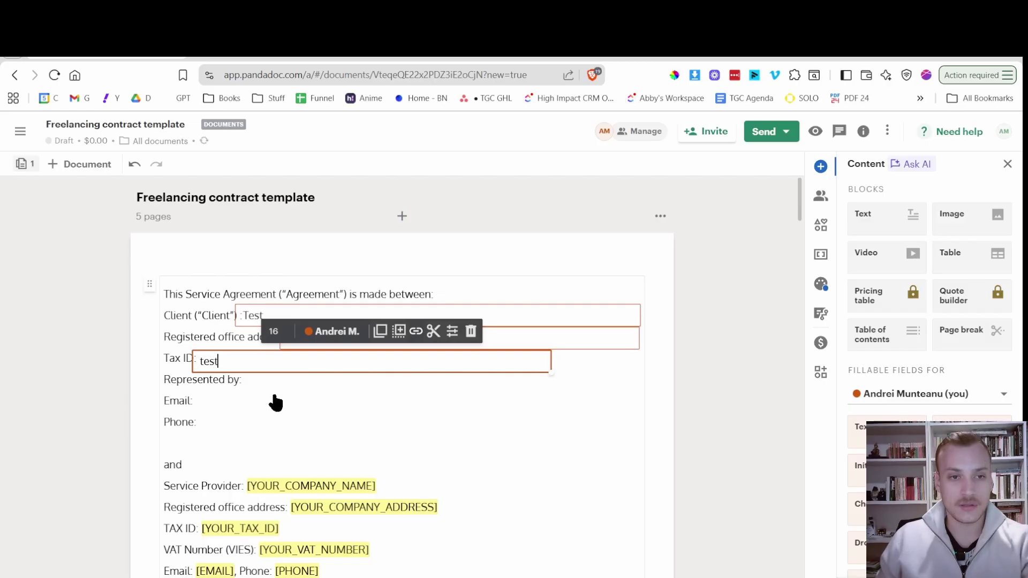
{"action": "left_click", "coordinate": [322, 409]}
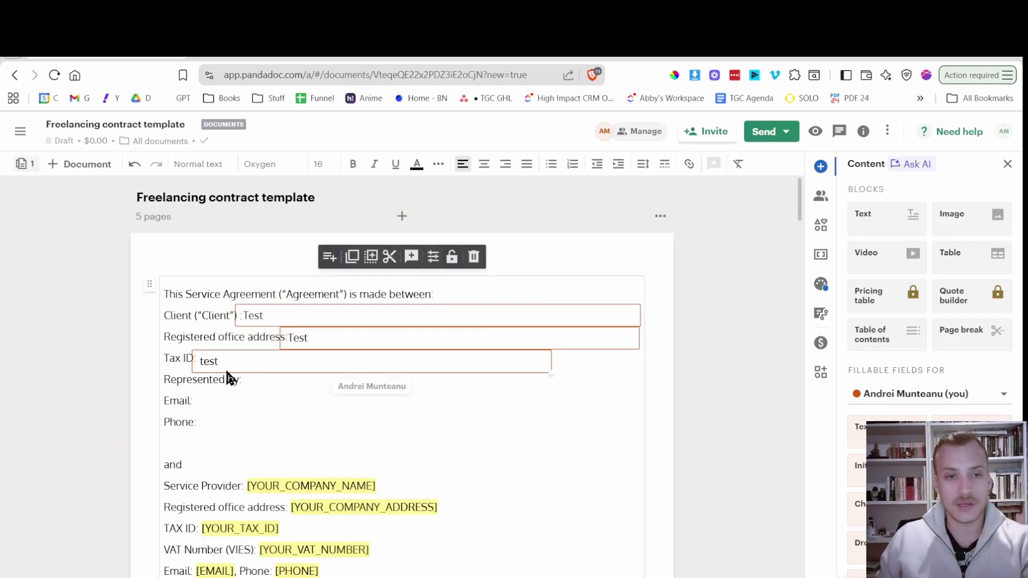
{"action": "left_click", "coordinate": [395, 363]}
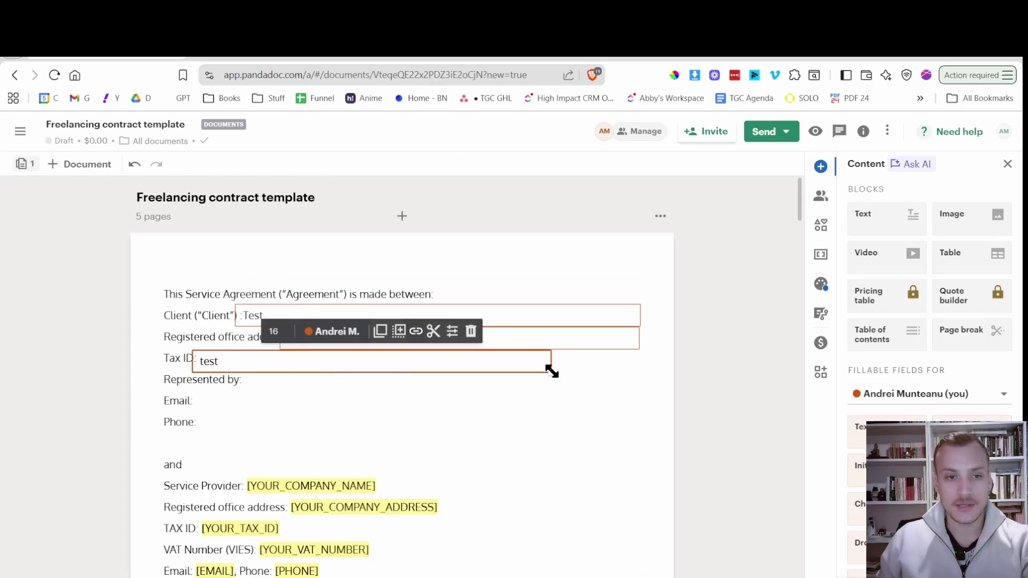
{"action": "left_click_drag", "start_coordinate": [550, 370], "coordinate": [640, 368]}
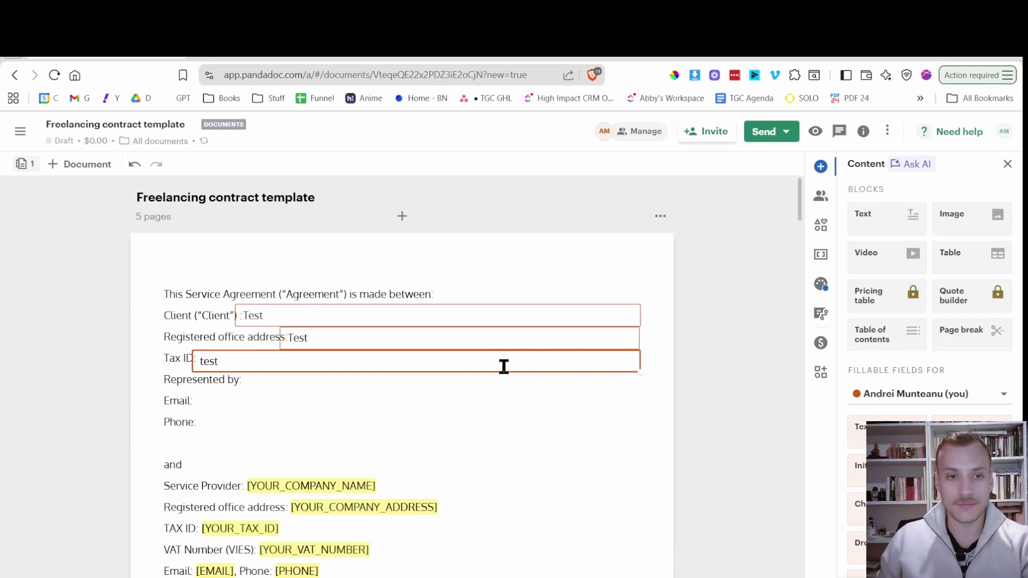
{"action": "left_click", "coordinate": [285, 399]}
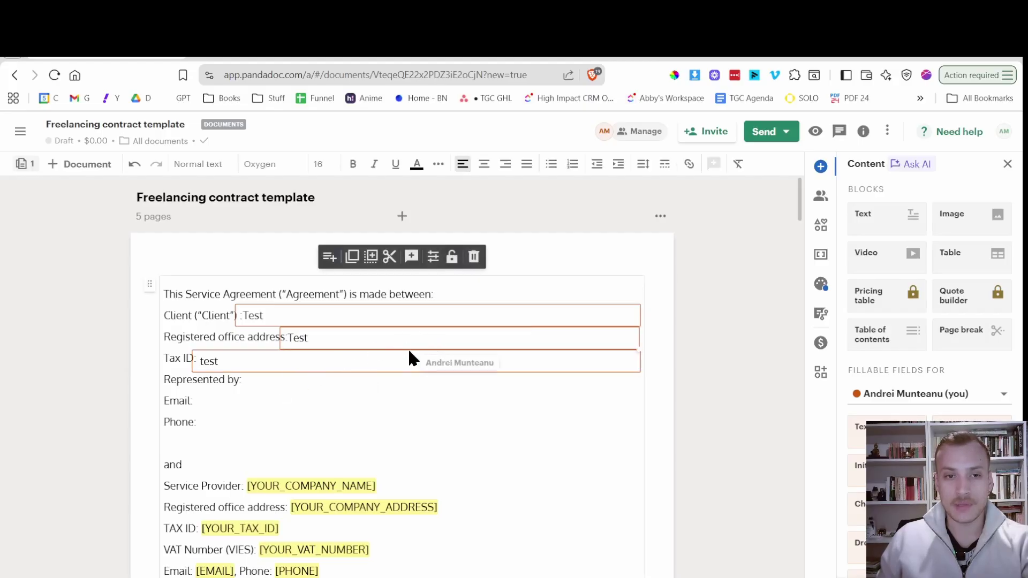
Copy the Tax ID field onto the Represented by line and type 'test' in it.
{"action": "left_click", "coordinate": [362, 360]}
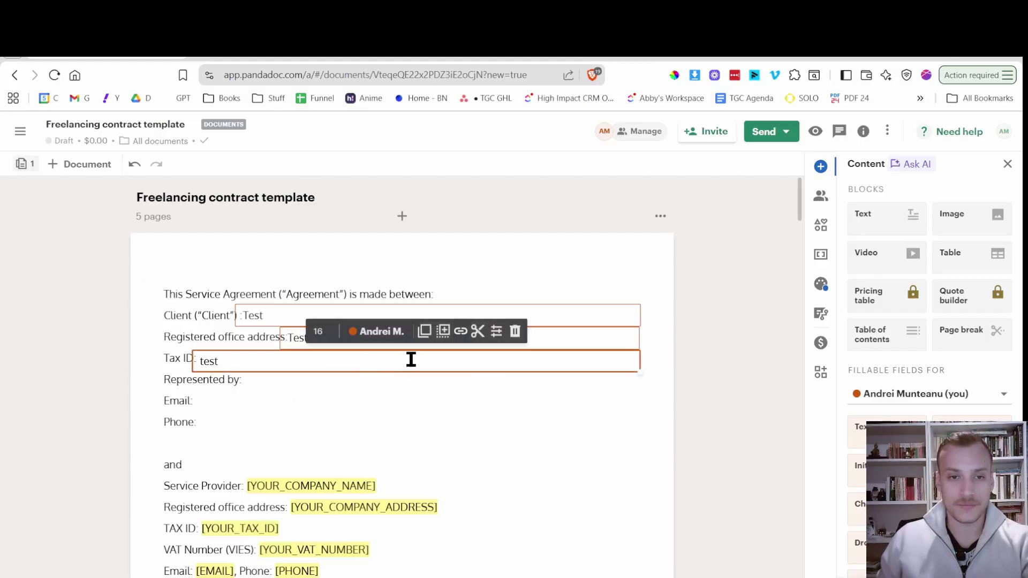
{"action": "left_click", "coordinate": [443, 332]}
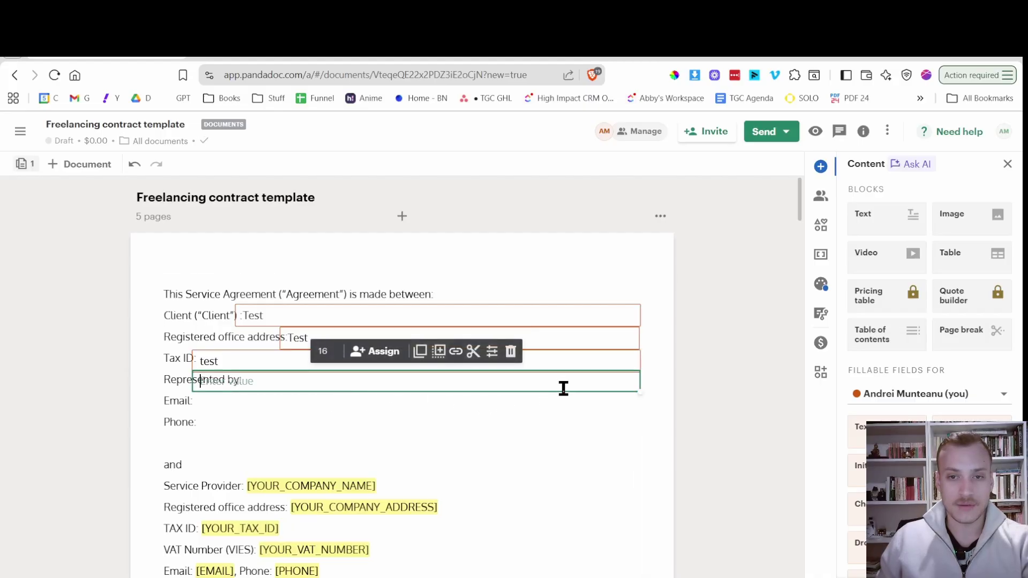
{"action": "left_click", "coordinate": [560, 424]}
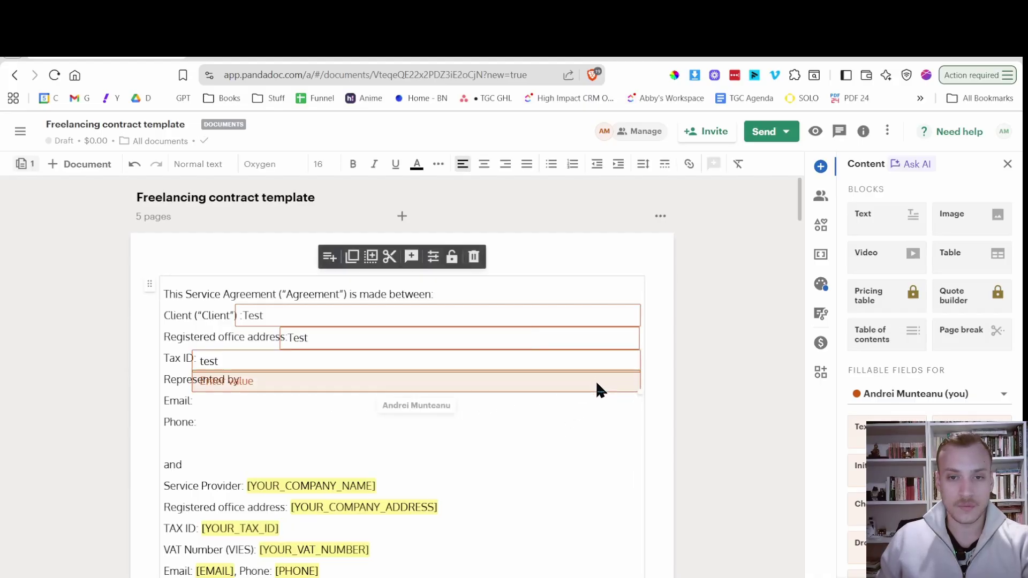
{"action": "mouse_move", "coordinate": [596, 384]}
{"action": "left_mouse_down"}
{"action": "mouse_move", "coordinate": [615, 392]}
{"action": "mouse_move", "coordinate": [605, 396]}
{"action": "left_mouse_up"}
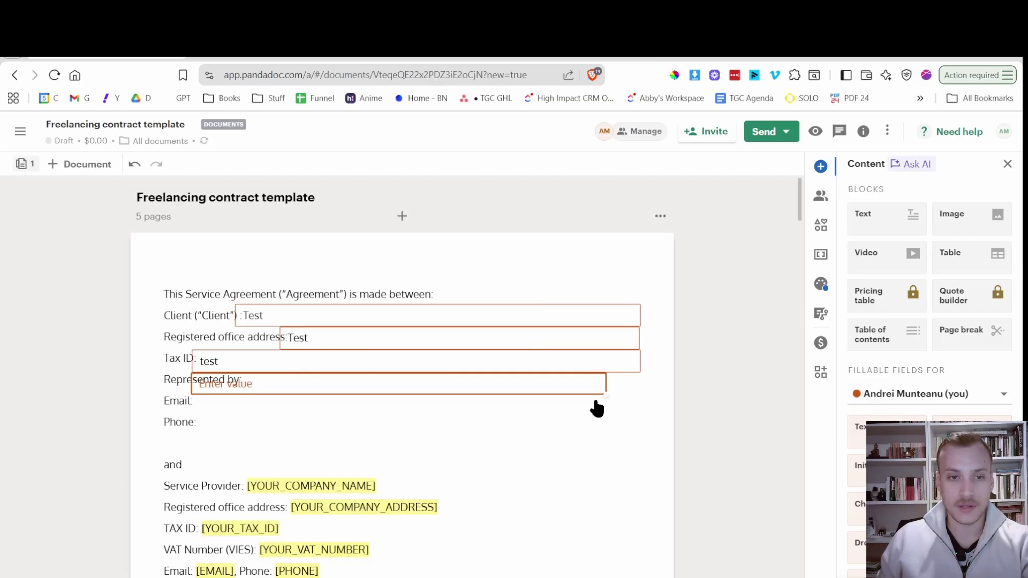
{"action": "left_click_drag", "start_coordinate": [528, 386], "coordinate": [558, 387]}
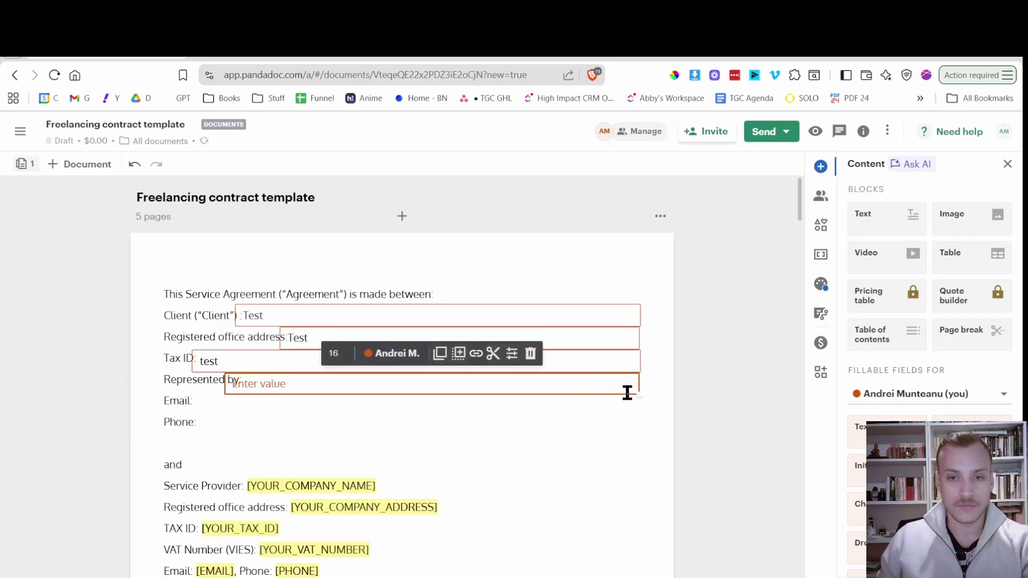
{"action": "left_click_drag", "start_coordinate": [639, 394], "coordinate": [629, 392]}
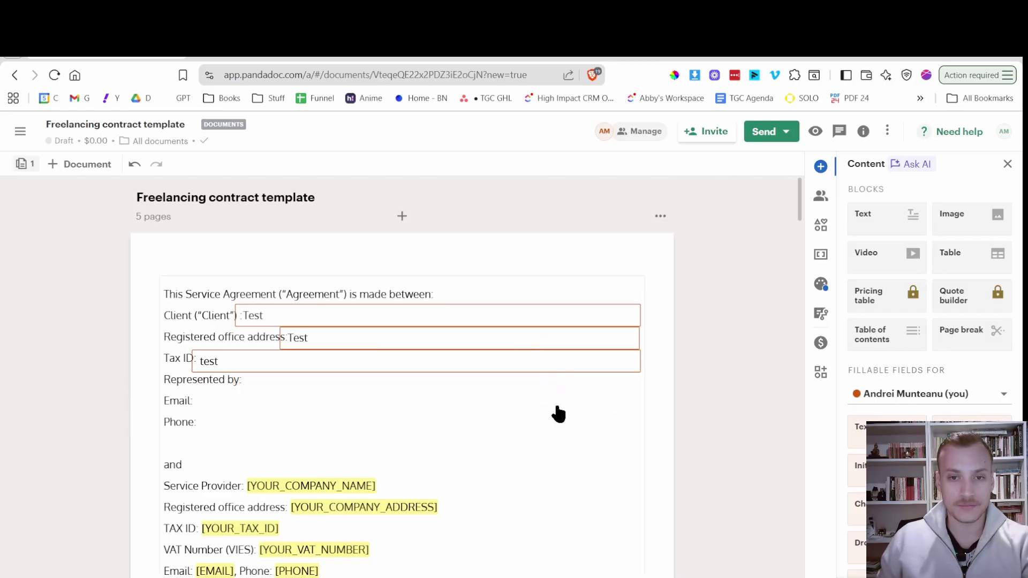
{"action": "left_click", "coordinate": [528, 400]}
{"action": "left_click_drag", "start_coordinate": [541, 387], "coordinate": [543, 394]}
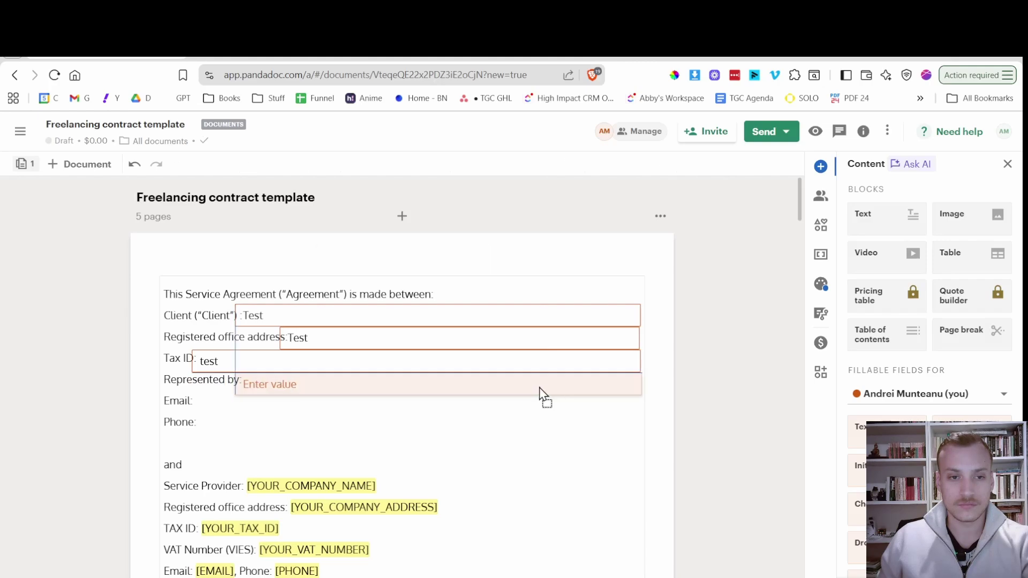
{"action": "left_click", "coordinate": [530, 439]}
{"action": "left_click", "coordinate": [419, 383]}
{"action": "type", "text": "t"}
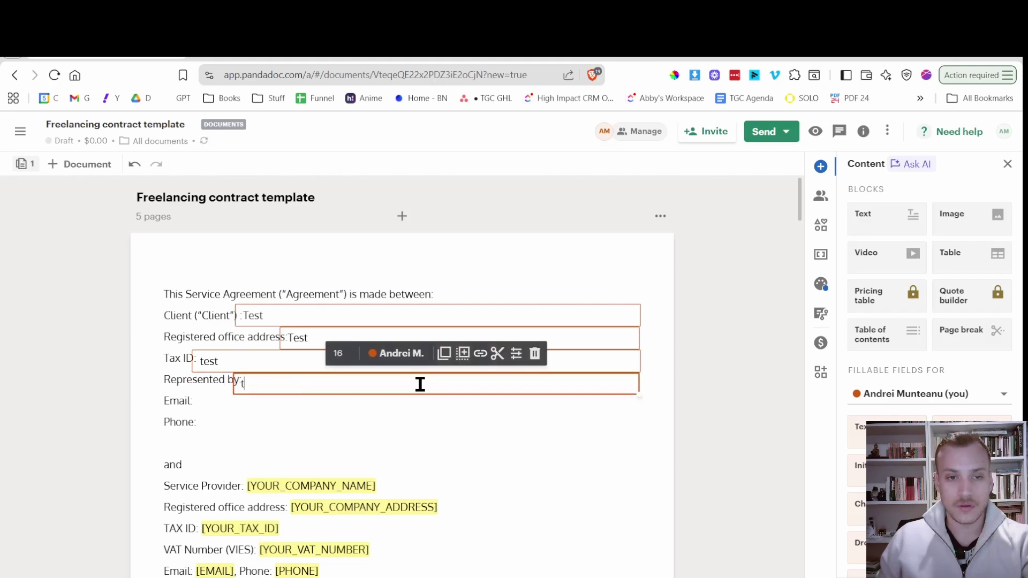
{"action": "type", "text": "est"}
{"action": "left_click", "coordinate": [441, 424]}
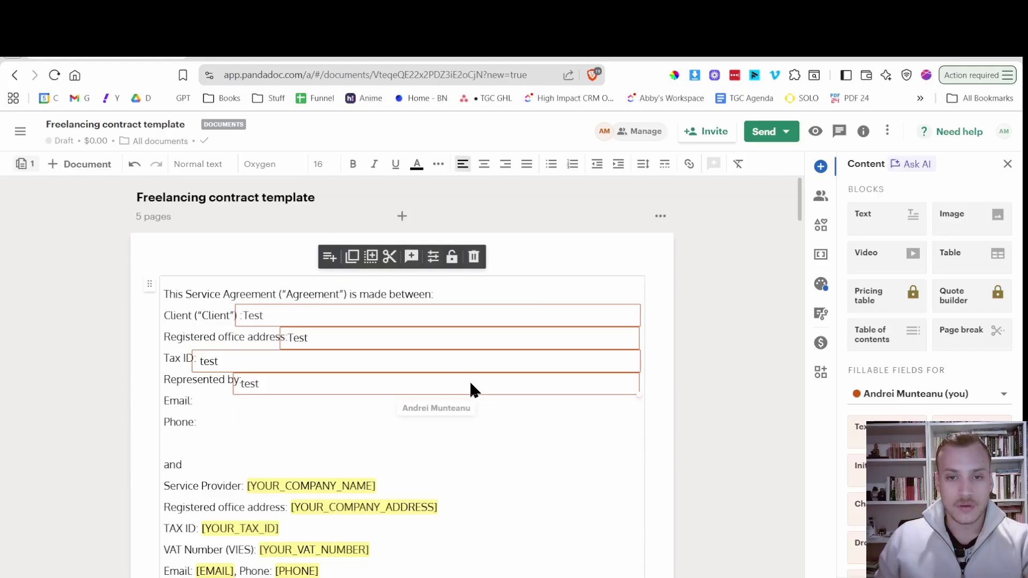
Shift the Represented by field along its line toward its label.
{"action": "left_click_drag", "start_coordinate": [472, 384], "coordinate": [530, 390]}
{"action": "left_click", "coordinate": [514, 433]}
{"action": "left_click", "coordinate": [516, 433]}
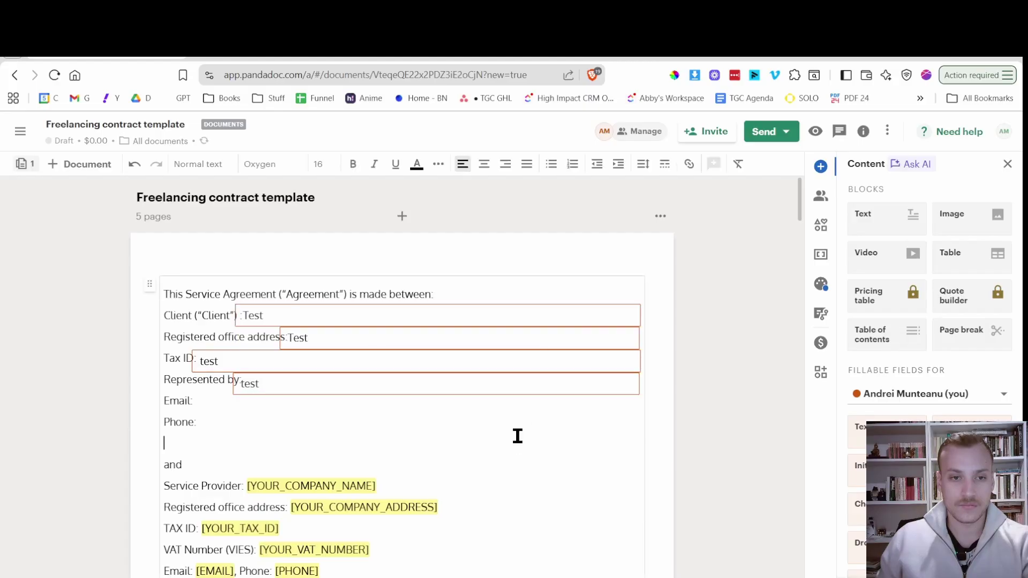
{"action": "left_click", "coordinate": [511, 391]}
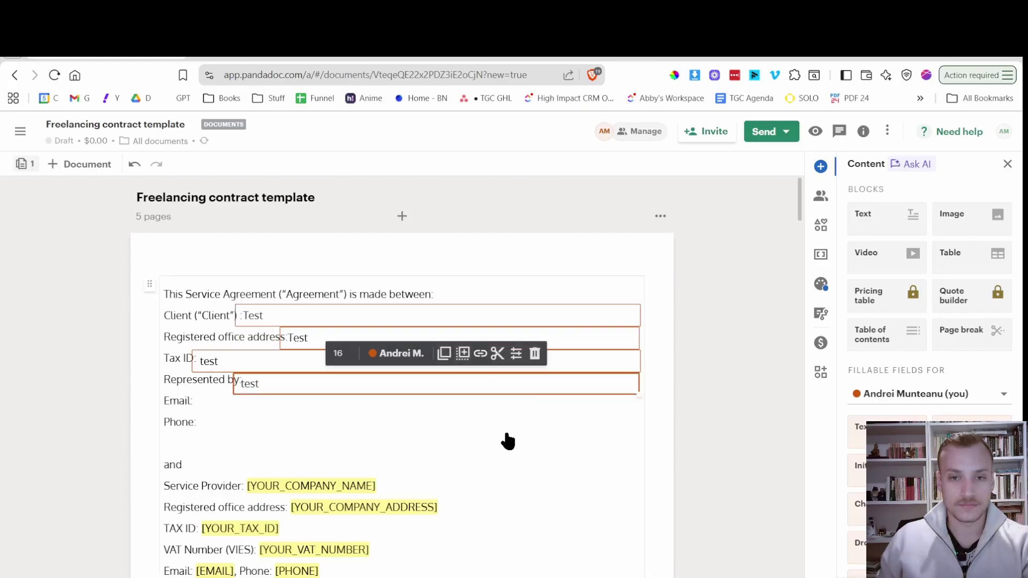
{"action": "left_click_drag", "start_coordinate": [567, 382], "coordinate": [573, 386]}
{"action": "left_click", "coordinate": [536, 422]}
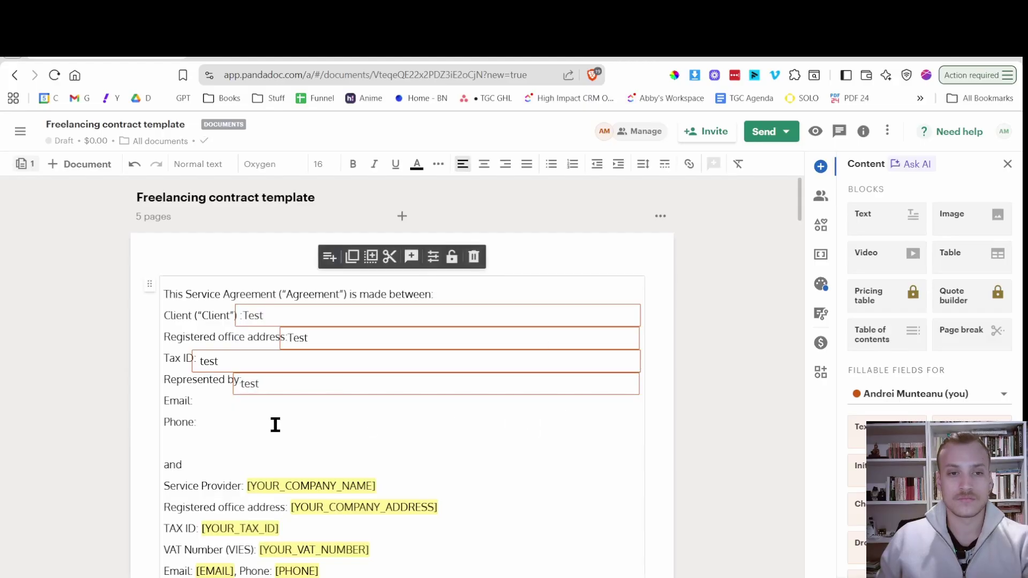
{"action": "left_click", "coordinate": [636, 382]}
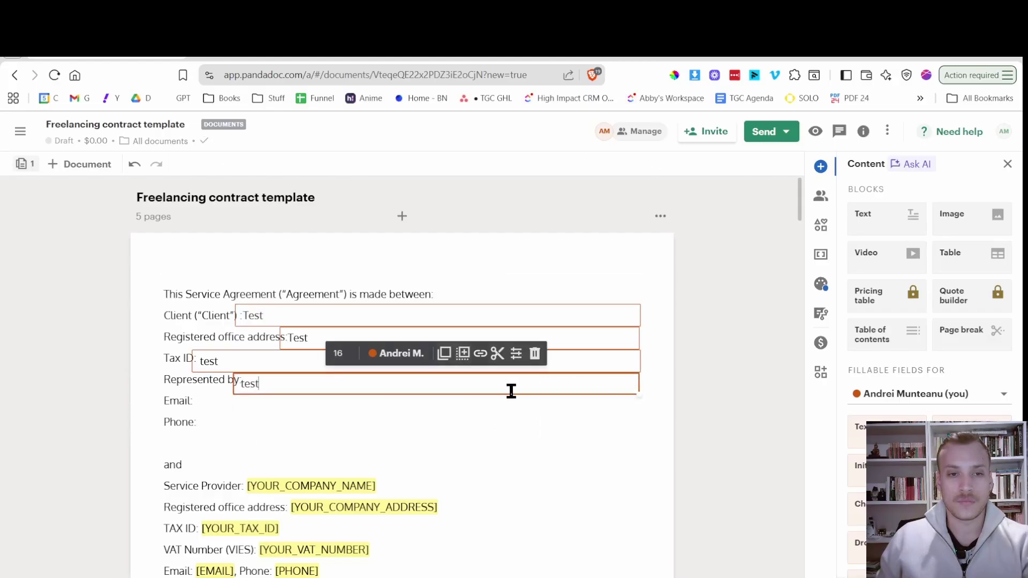
{"action": "left_click_drag", "start_coordinate": [509, 390], "coordinate": [544, 388]}
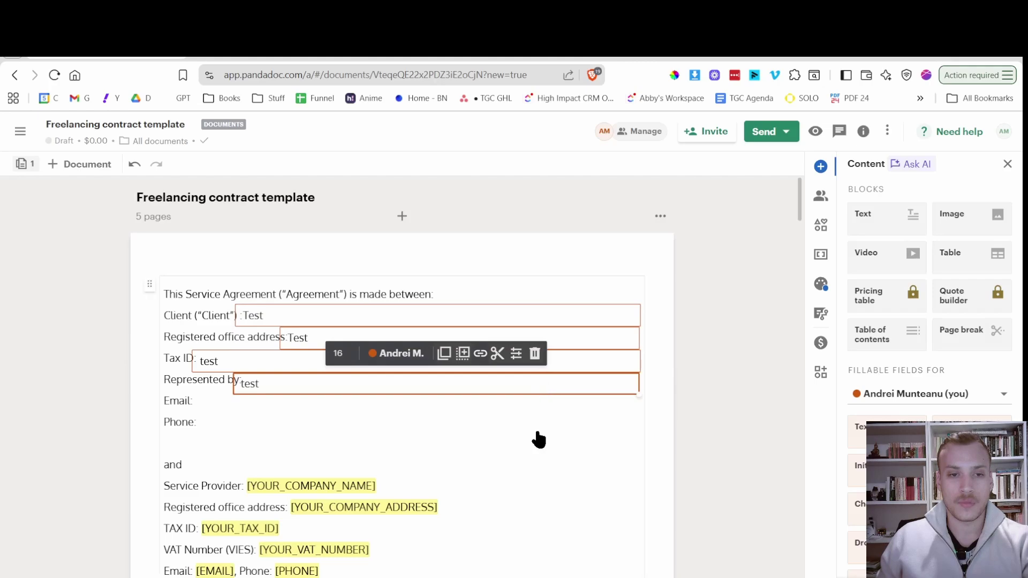
{"action": "left_click", "coordinate": [535, 440]}
Resize the Represented by field to single-line height, aligned and widened to match the fields above.
{"action": "left_click", "coordinate": [593, 387]}
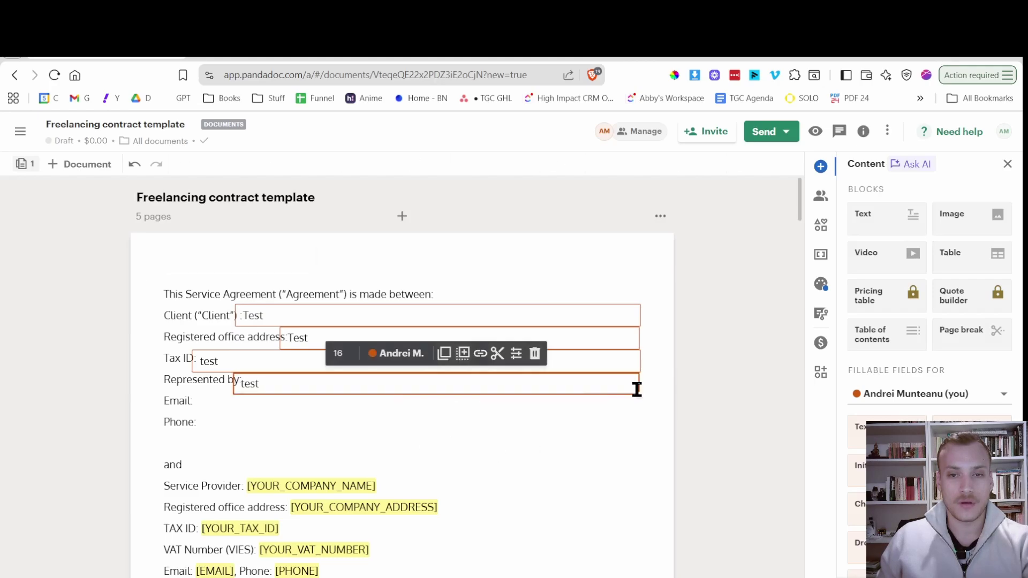
{"action": "left_click_drag", "start_coordinate": [637, 395], "coordinate": [625, 427]}
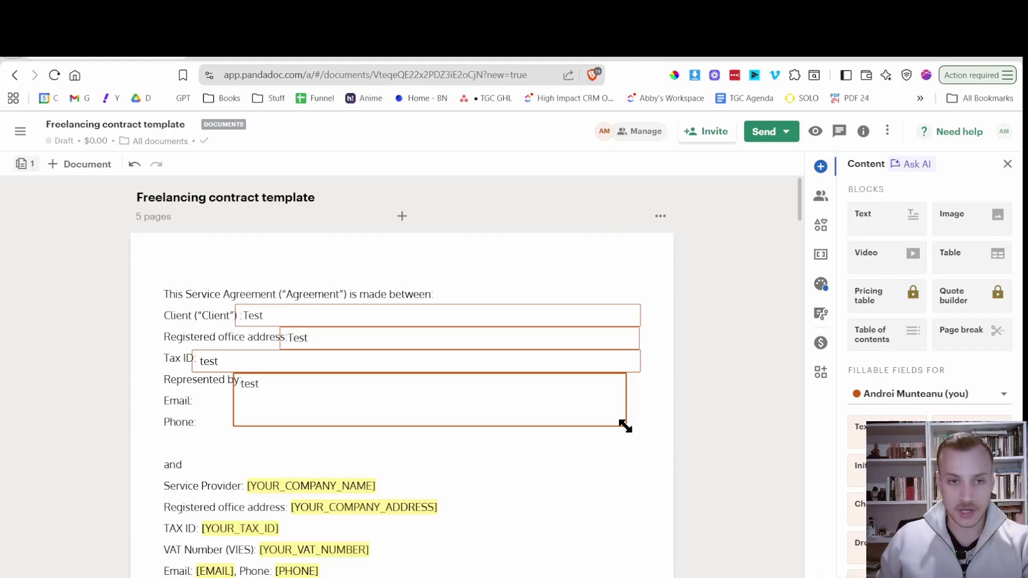
{"action": "left_click_drag", "start_coordinate": [625, 427], "coordinate": [622, 384]}
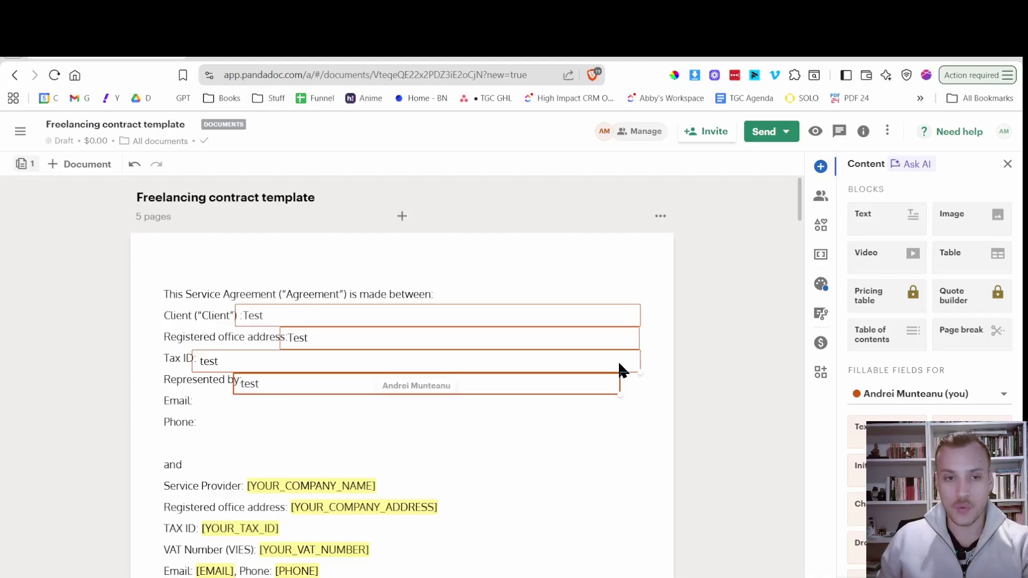
{"action": "left_click", "coordinate": [586, 387]}
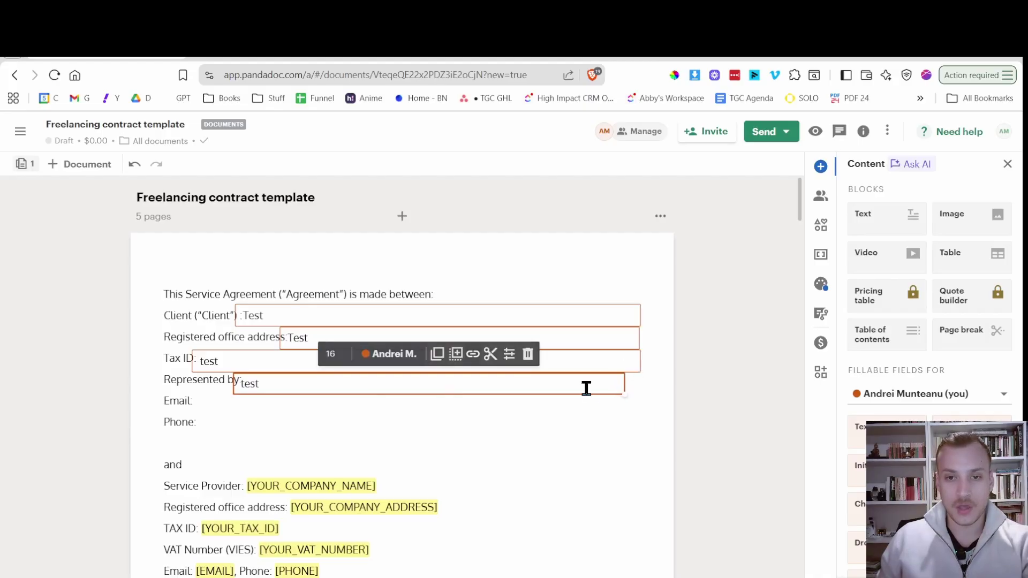
{"action": "mouse_move", "coordinate": [596, 383]}
{"action": "left_mouse_down"}
{"action": "mouse_move", "coordinate": [604, 389]}
{"action": "mouse_move", "coordinate": [594, 386]}
{"action": "left_mouse_up"}
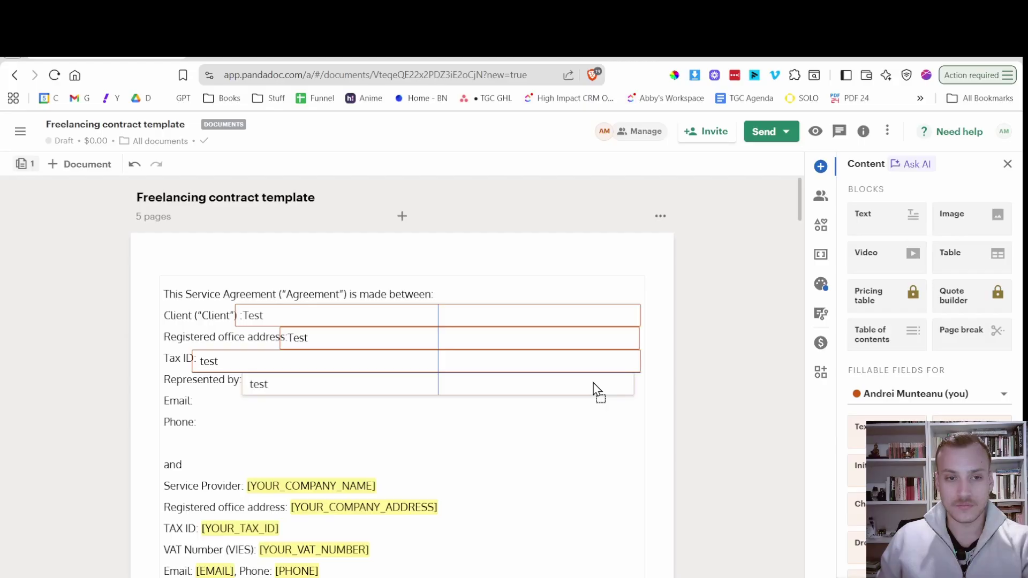
{"action": "left_click_drag", "start_coordinate": [593, 384], "coordinate": [589, 383]}
{"action": "left_click", "coordinate": [401, 399]}
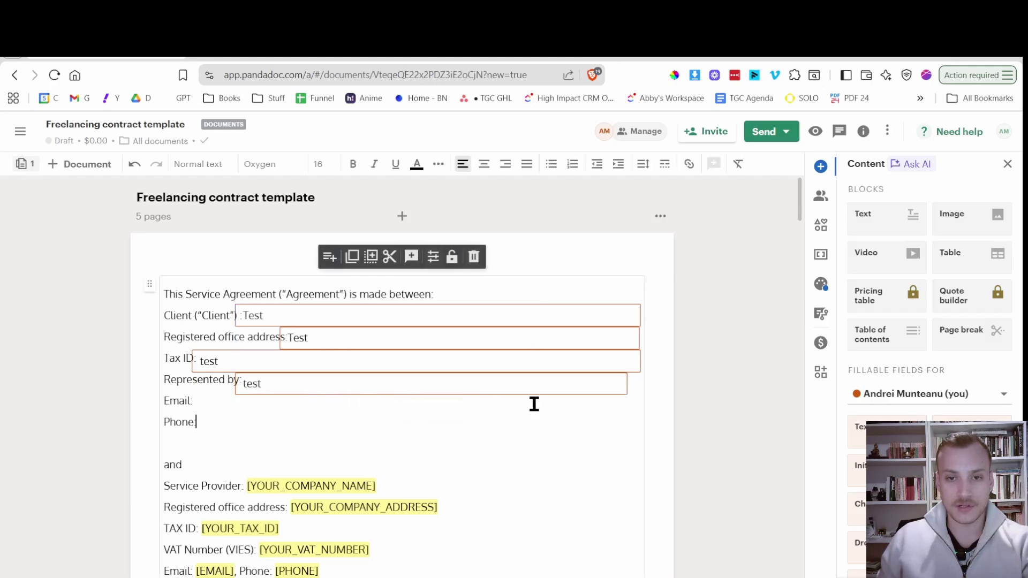
{"action": "left_click", "coordinate": [625, 394]}
{"action": "left_click_drag", "start_coordinate": [625, 394], "coordinate": [639, 395]}
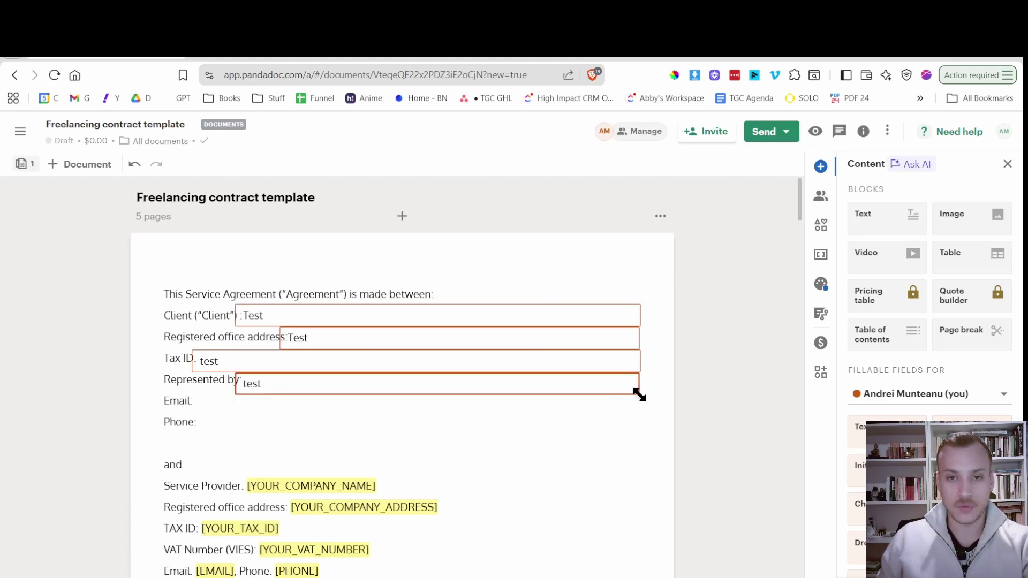
{"action": "left_click", "coordinate": [480, 408]}
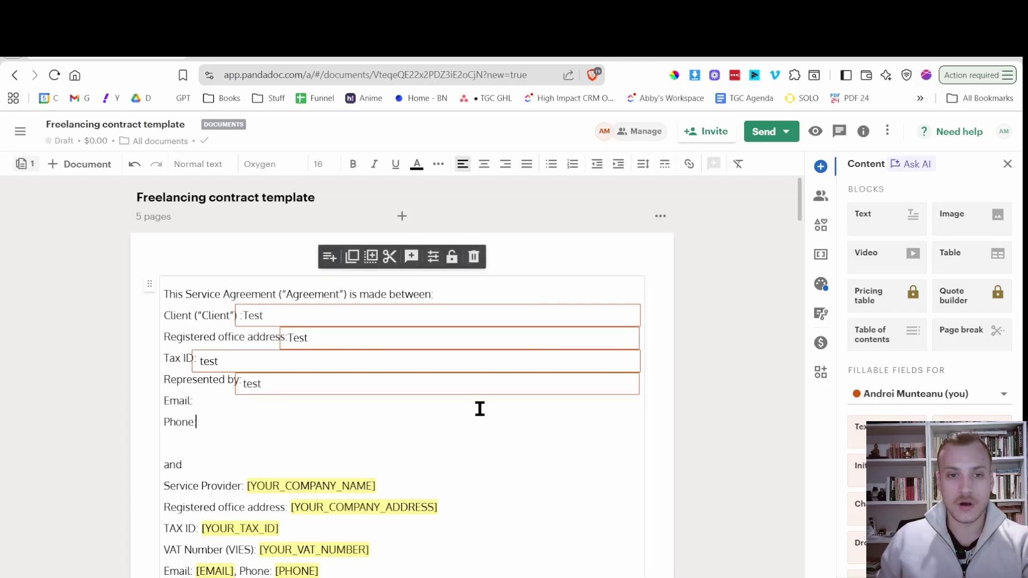
Duplicate the Represented by field onto the Email line and type 'tEst' in it.
{"action": "left_click", "coordinate": [401, 383]}
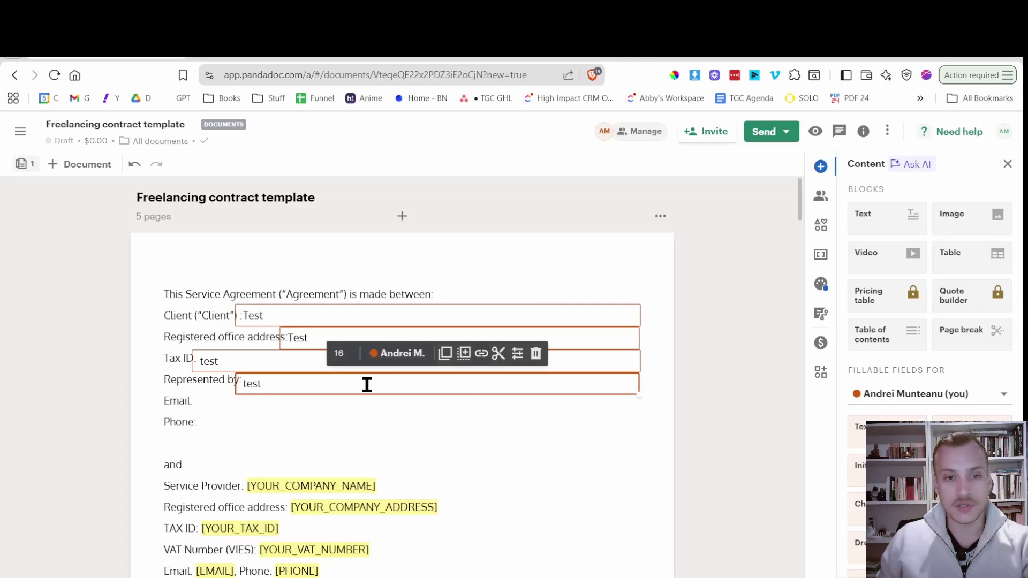
{"action": "left_click", "coordinate": [464, 353]}
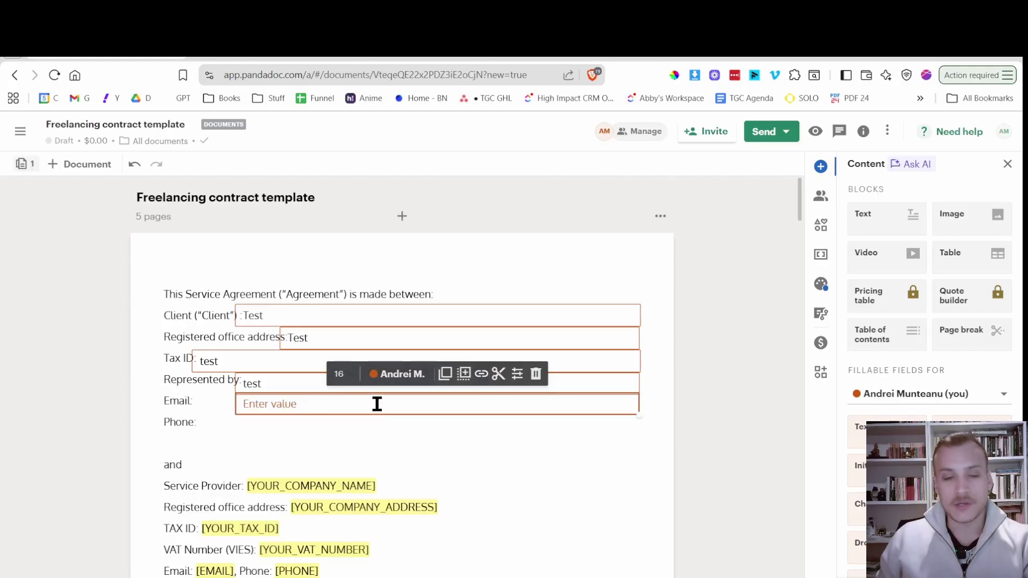
{"action": "left_click", "coordinate": [455, 442]}
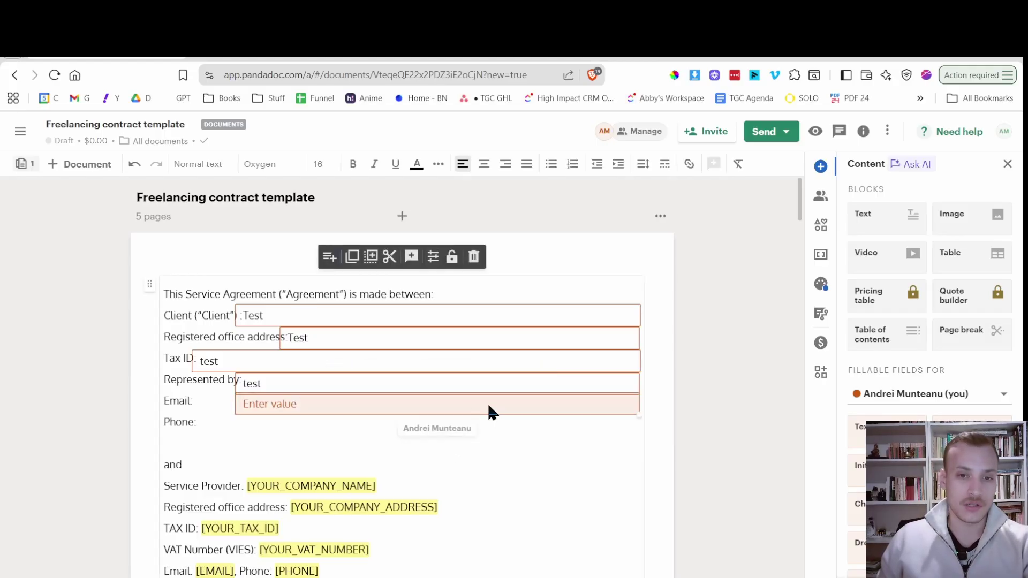
{"action": "left_click_drag", "start_coordinate": [487, 402], "coordinate": [446, 407]}
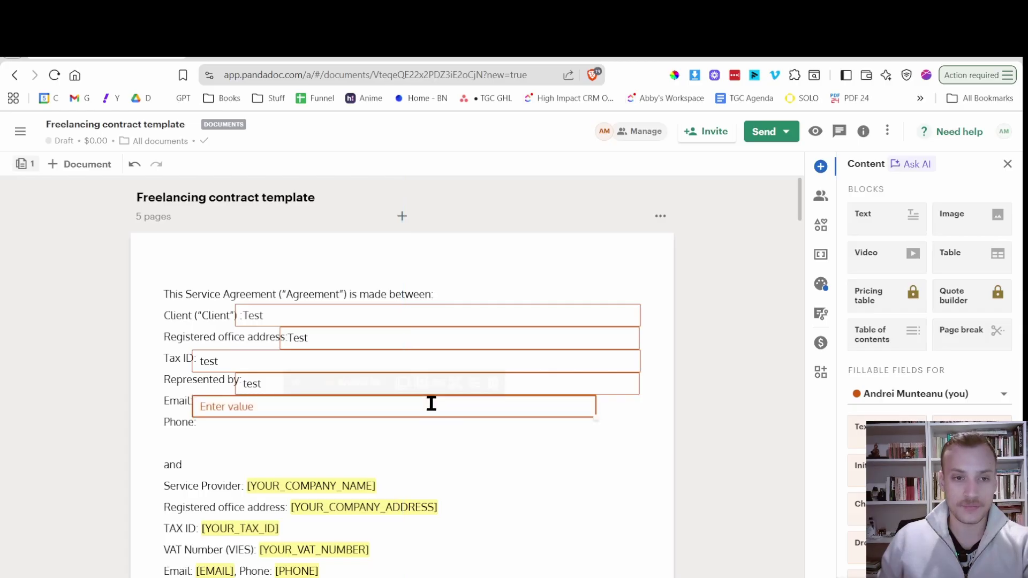
{"action": "left_click", "coordinate": [393, 405]}
{"action": "type", "text": "tEst"}
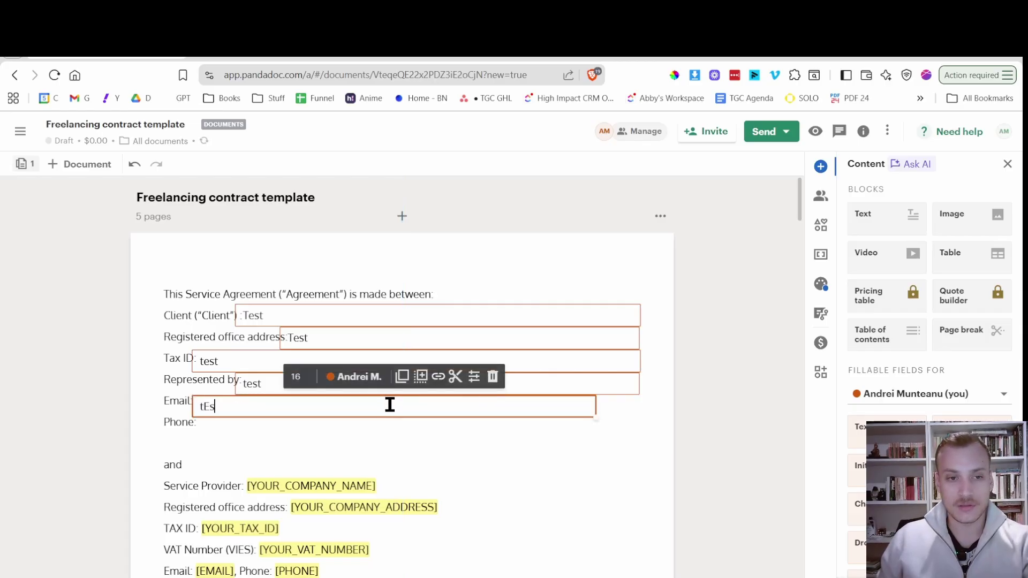
{"action": "left_click", "coordinate": [395, 429]}
Reposition the Email field and stretch it to the same right edge as the others.
{"action": "mouse_move", "coordinate": [429, 404]}
{"action": "left_mouse_down"}
{"action": "mouse_move", "coordinate": [419, 406]}
{"action": "mouse_move", "coordinate": [431, 409]}
{"action": "mouse_move", "coordinate": [429, 400]}
{"action": "left_mouse_up"}
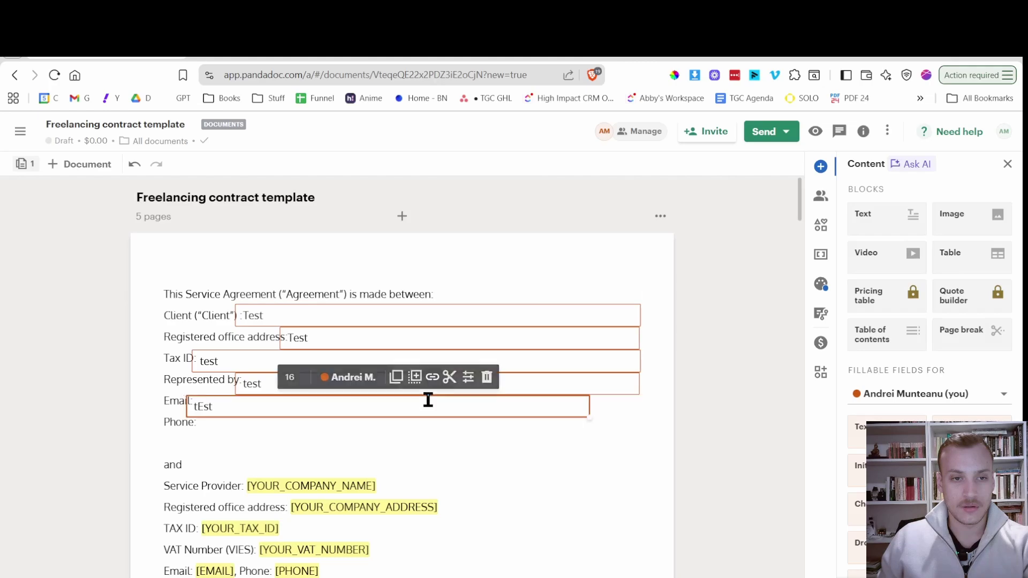
{"action": "key", "text": "Delete"}
{"action": "key", "text": "ctrl+z"}
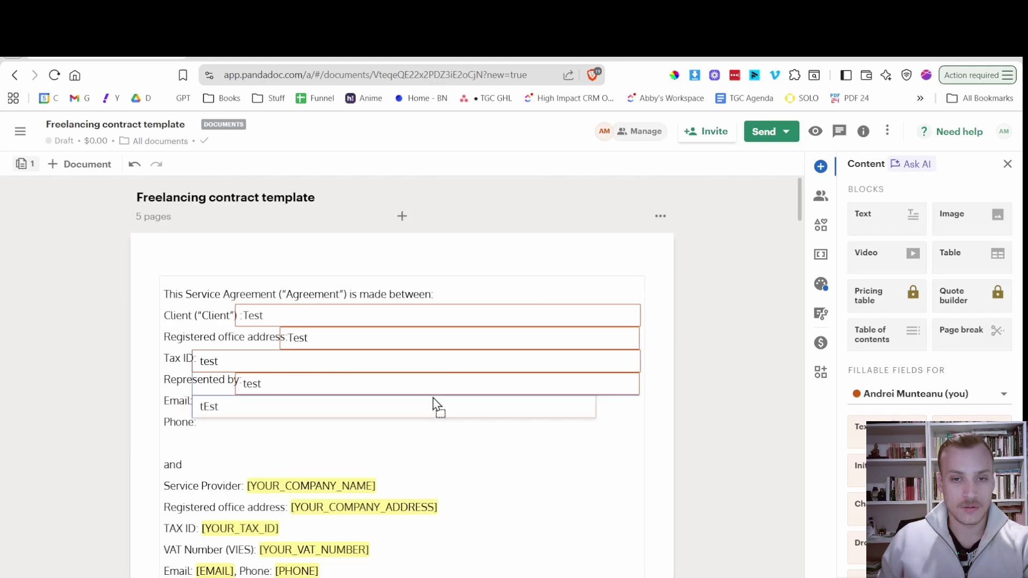
{"action": "left_click", "coordinate": [438, 443]}
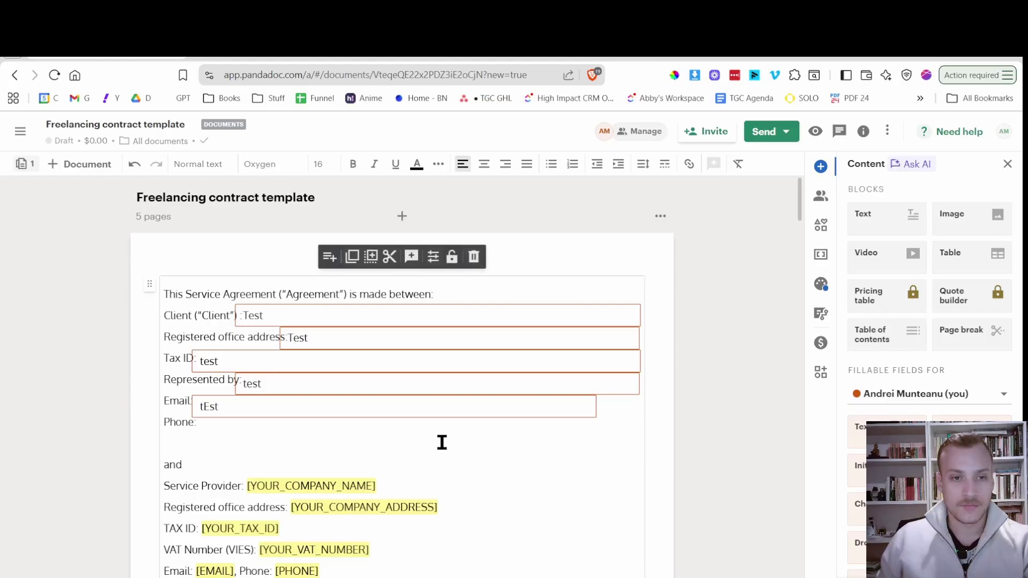
{"action": "left_click", "coordinate": [207, 408]}
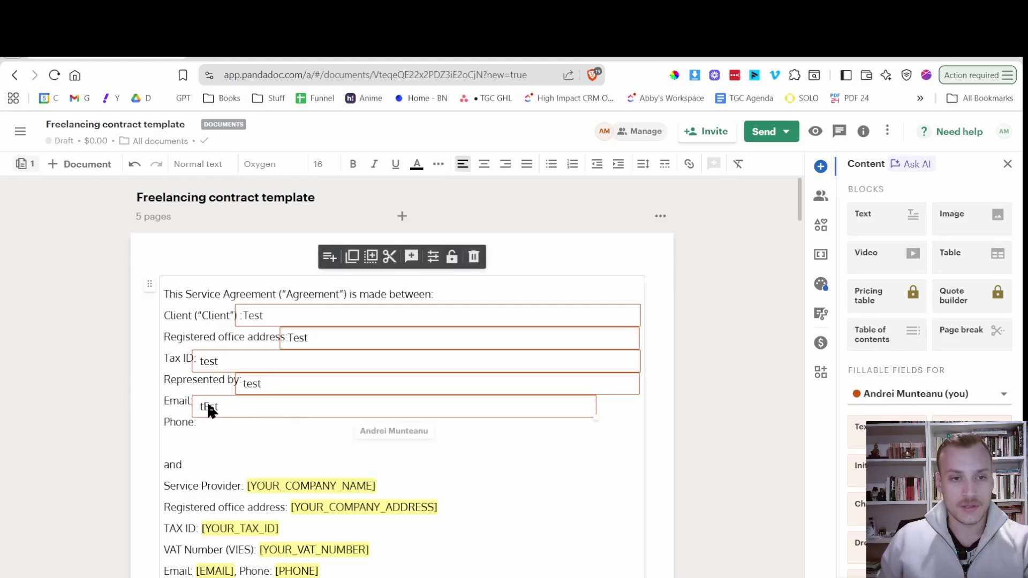
{"action": "left_click", "coordinate": [252, 400]}
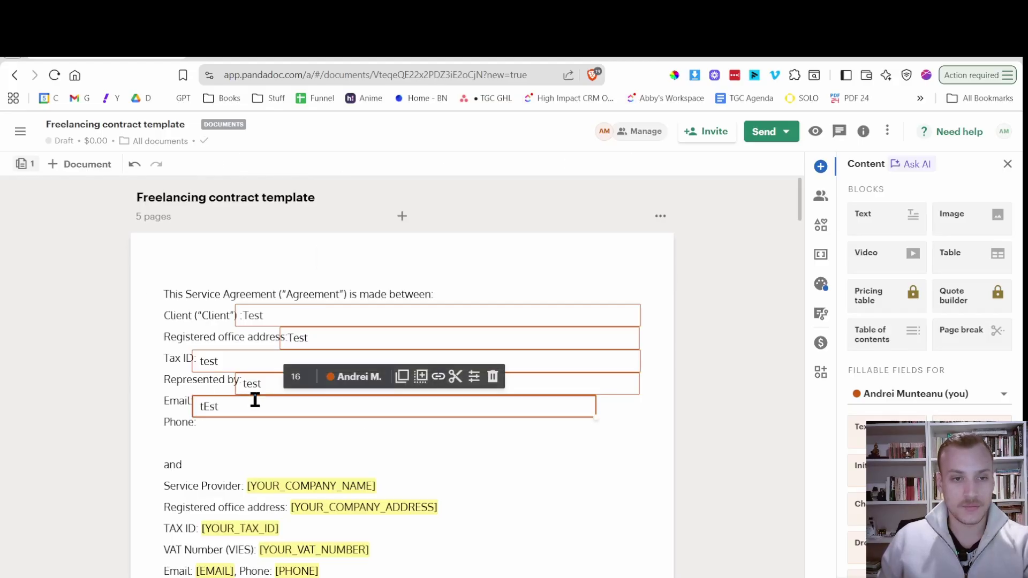
{"action": "left_click_drag", "start_coordinate": [253, 400], "coordinate": [251, 407]}
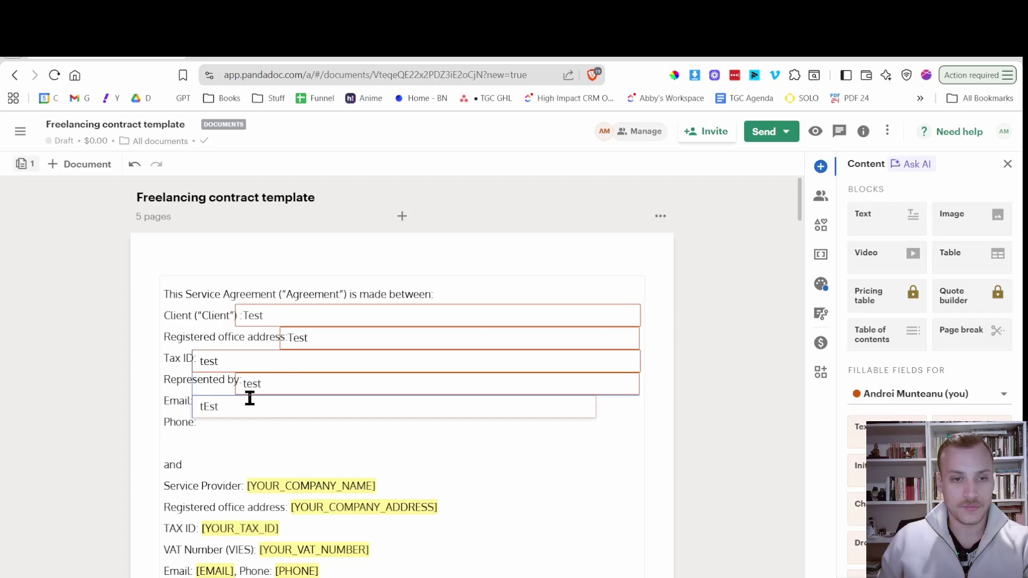
{"action": "left_click", "coordinate": [249, 399]}
{"action": "left_click_drag", "start_coordinate": [595, 420], "coordinate": [639, 415]}
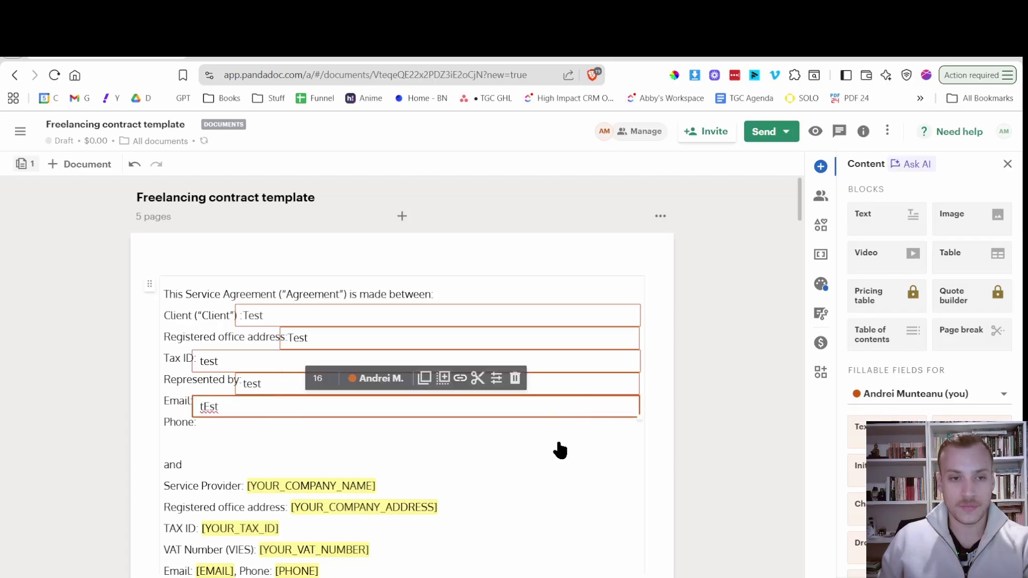
{"action": "left_click", "coordinate": [497, 411]}
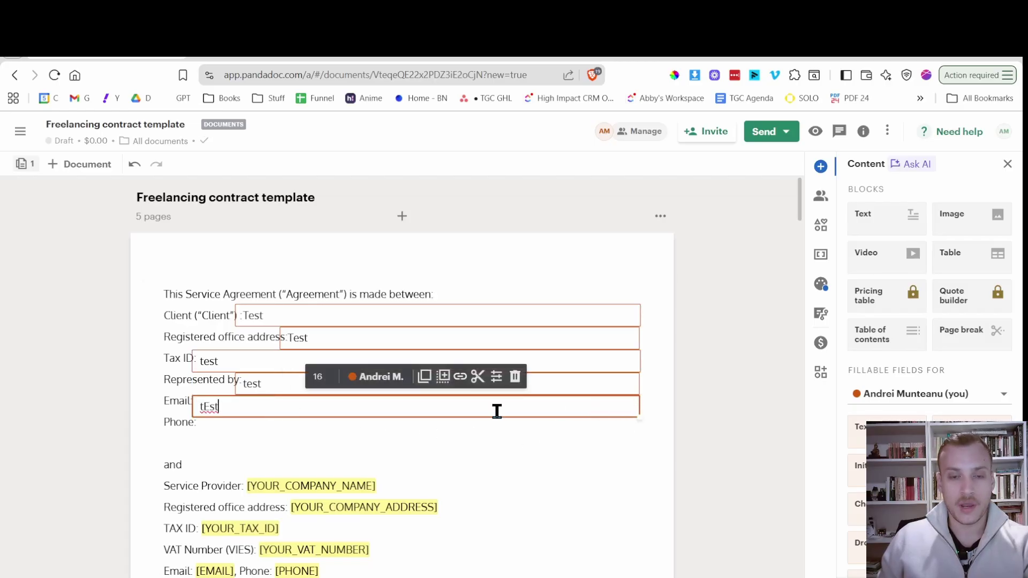
Duplicate the Email field, assign it to the sender, and line it up beside Phone.
{"action": "left_click", "coordinate": [442, 377]}
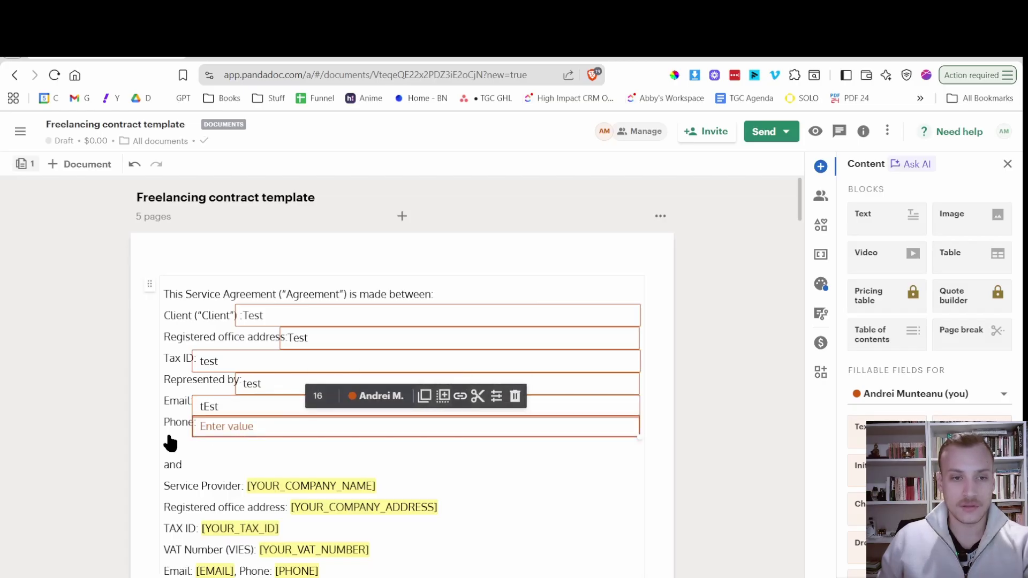
{"action": "left_click", "coordinate": [507, 432]}
{"action": "left_click_drag", "start_coordinate": [510, 432], "coordinate": [510, 434]}
{"action": "left_click", "coordinate": [573, 459]}
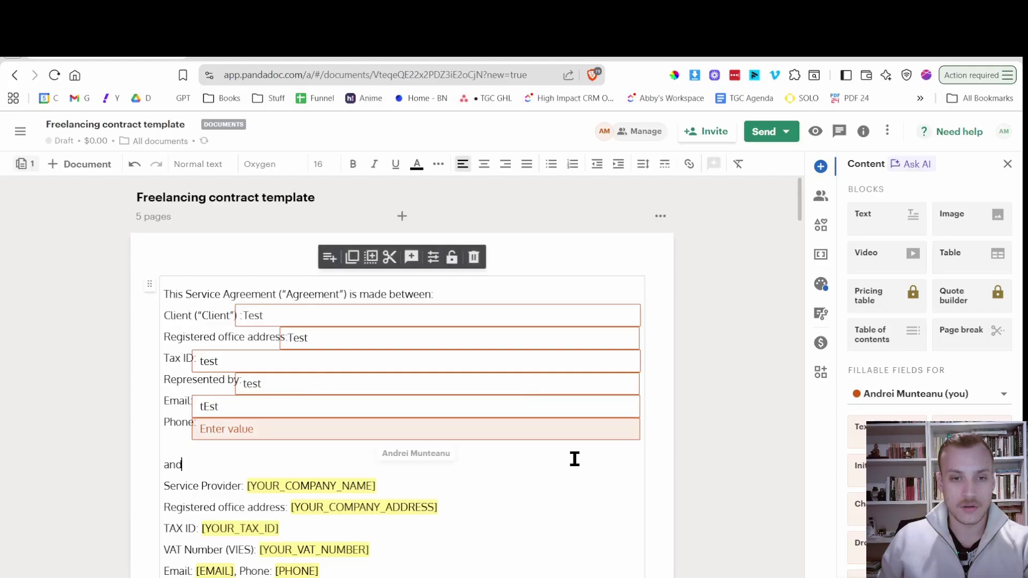
Enter 'test' in the Phone field.
{"action": "left_click", "coordinate": [243, 426]}
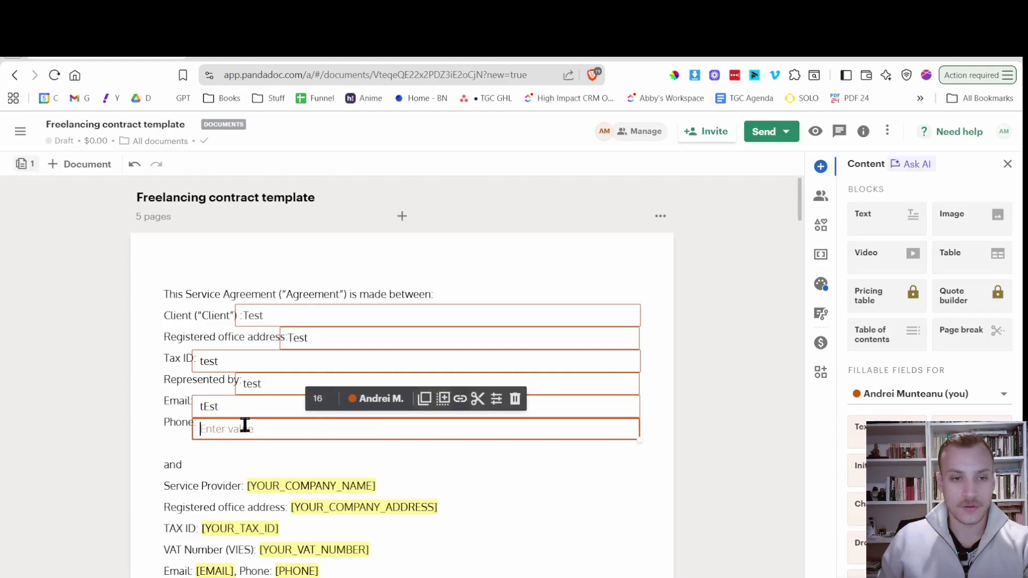
{"action": "type", "text": "tEST"}
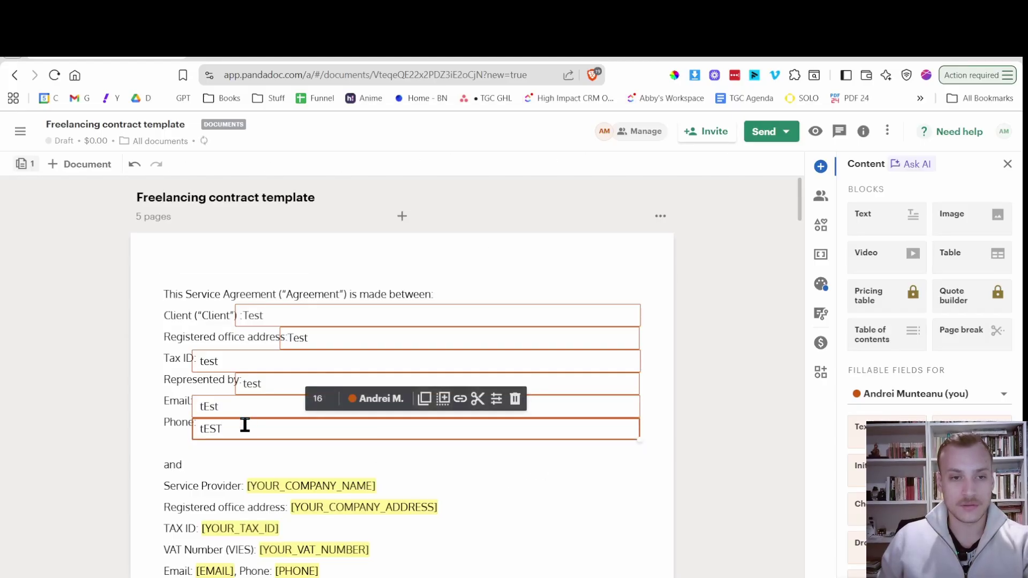
{"action": "key", "text": "ctrl+a"}
{"action": "type", "text": "test"}
{"action": "left_click", "coordinate": [155, 432]}
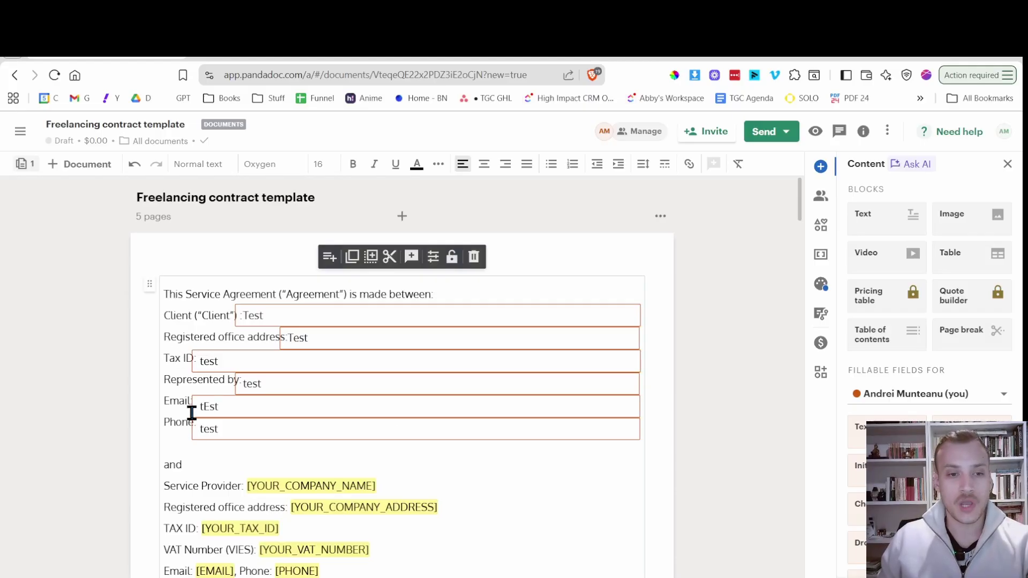
{"action": "scroll", "coordinate": [330, 470], "scroll_direction": "down", "scroll_amount": 2}
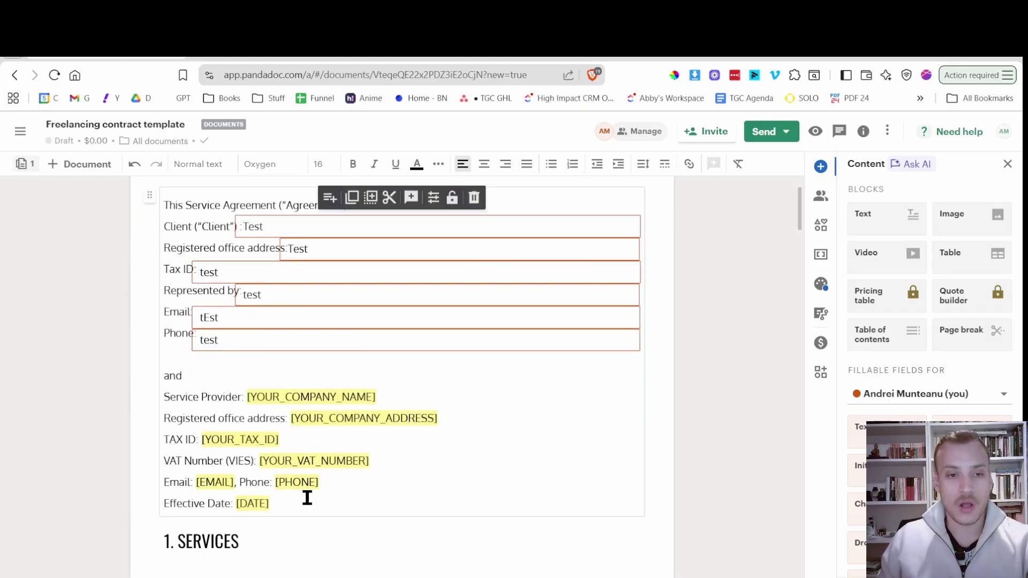
{"action": "scroll", "coordinate": [242, 435], "scroll_direction": "up", "scroll_amount": 2}
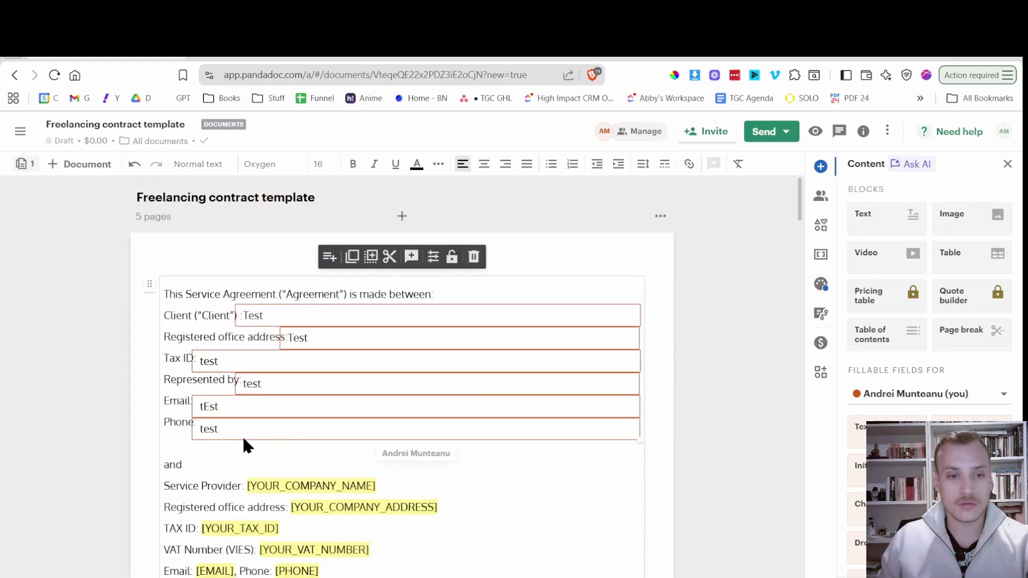
{"action": "scroll", "coordinate": [214, 386], "scroll_direction": "down", "scroll_amount": 2}
Apply a custom line spacing of 1.7 to the whole party-details block.
{"action": "left_click_drag", "start_coordinate": [280, 498], "coordinate": [170, 207]}
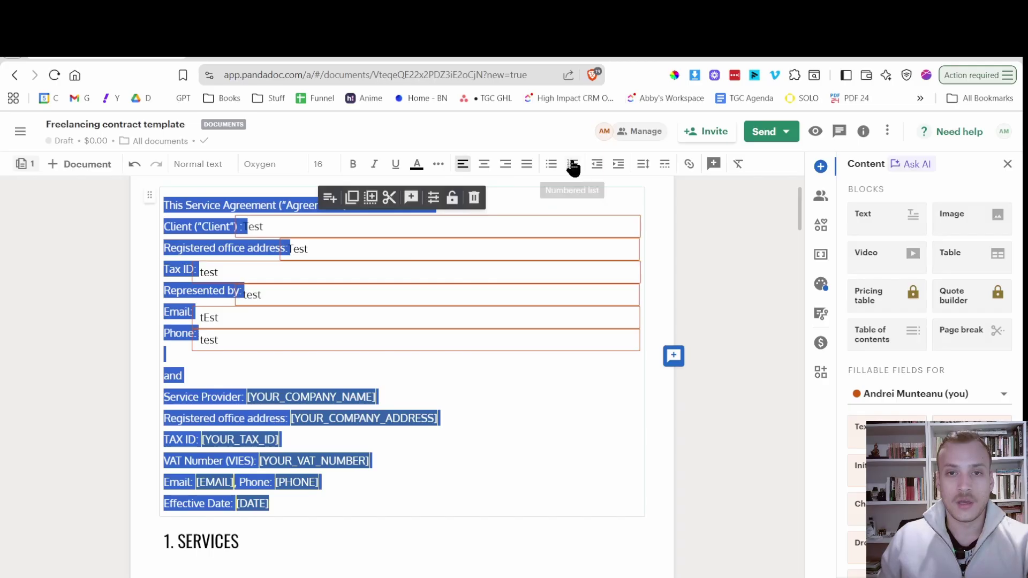
{"action": "left_click", "coordinate": [647, 167]}
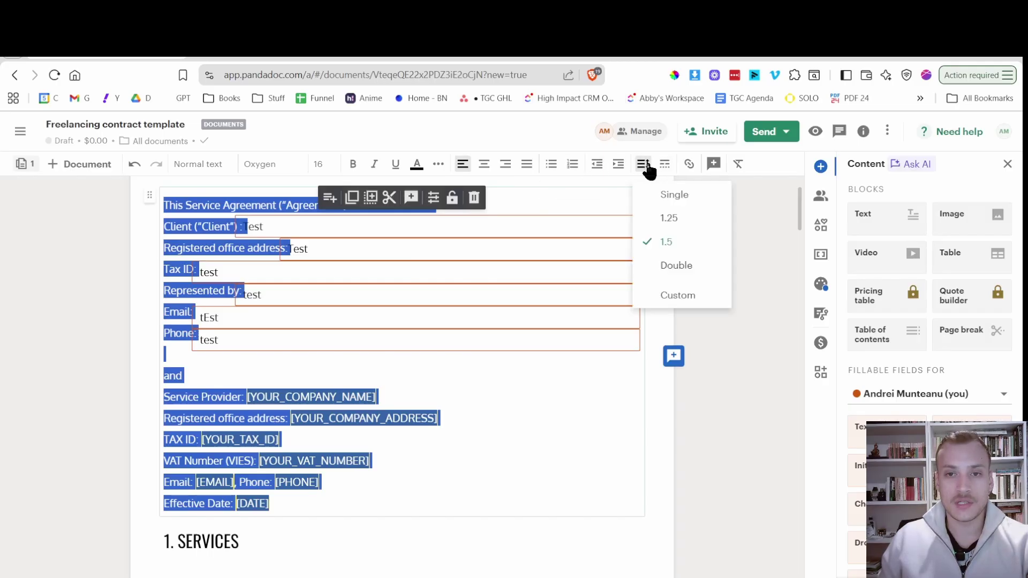
{"action": "left_click", "coordinate": [676, 295]}
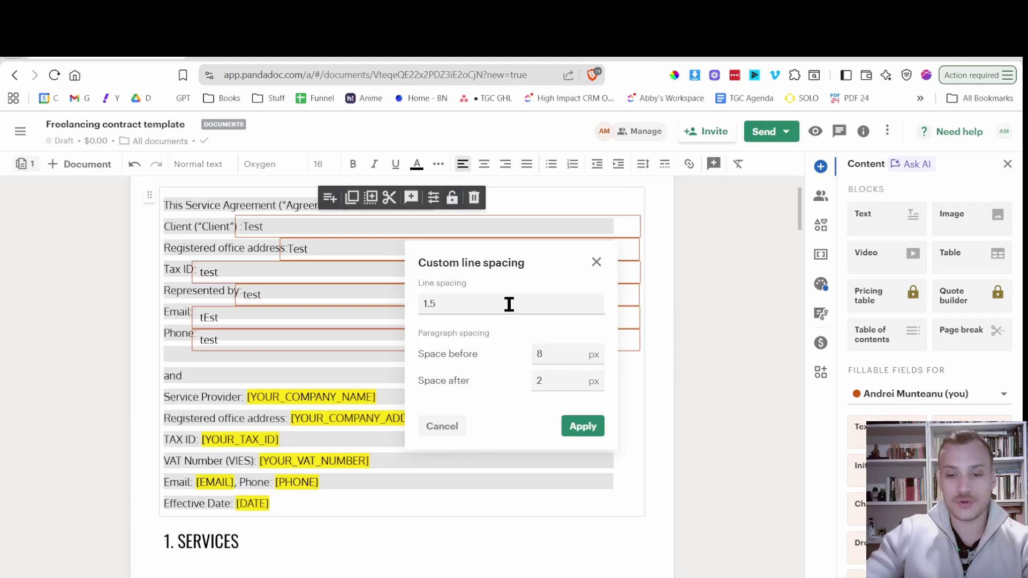
{"action": "key", "text": "BackSpace"}
{"action": "type", "text": "7"}
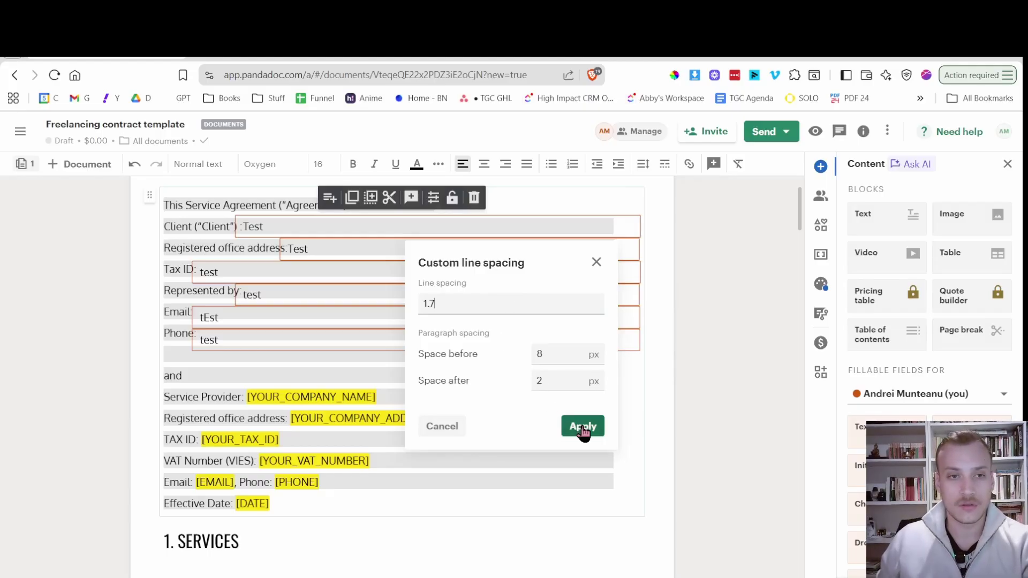
{"action": "left_click", "coordinate": [583, 426]}
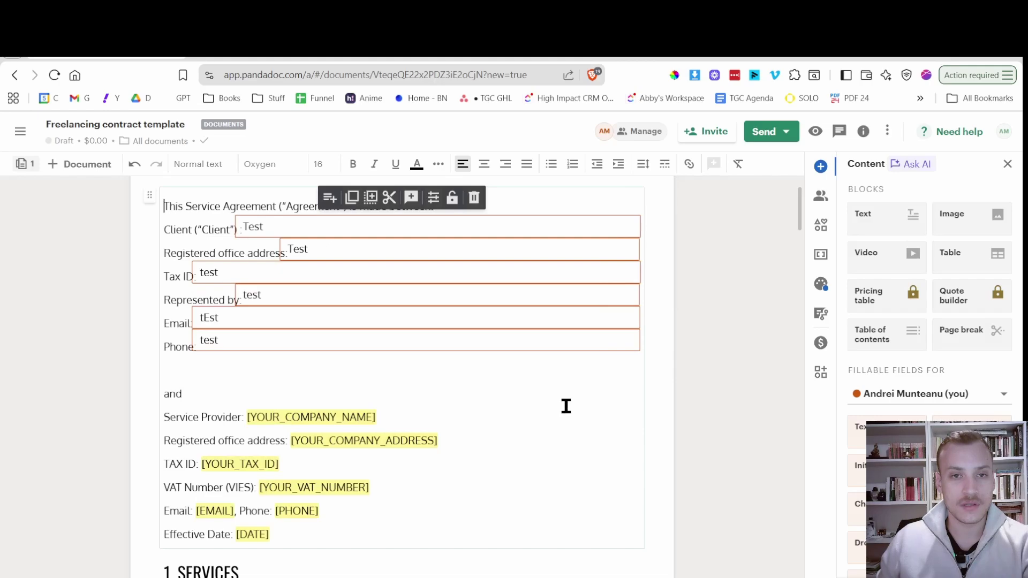
{"action": "scroll", "coordinate": [562, 406], "scroll_direction": "up", "scroll_amount": 2}
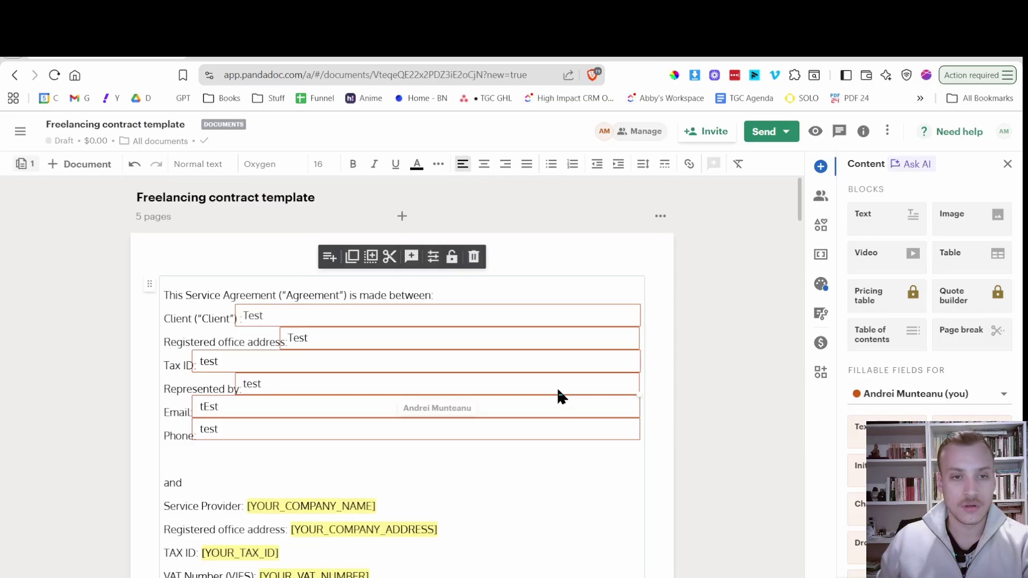
Restore the accidentally deleted Phone and Email fields and move the Email field back into its row.
{"action": "left_click", "coordinate": [409, 423]}
{"action": "key", "text": "Delete"}
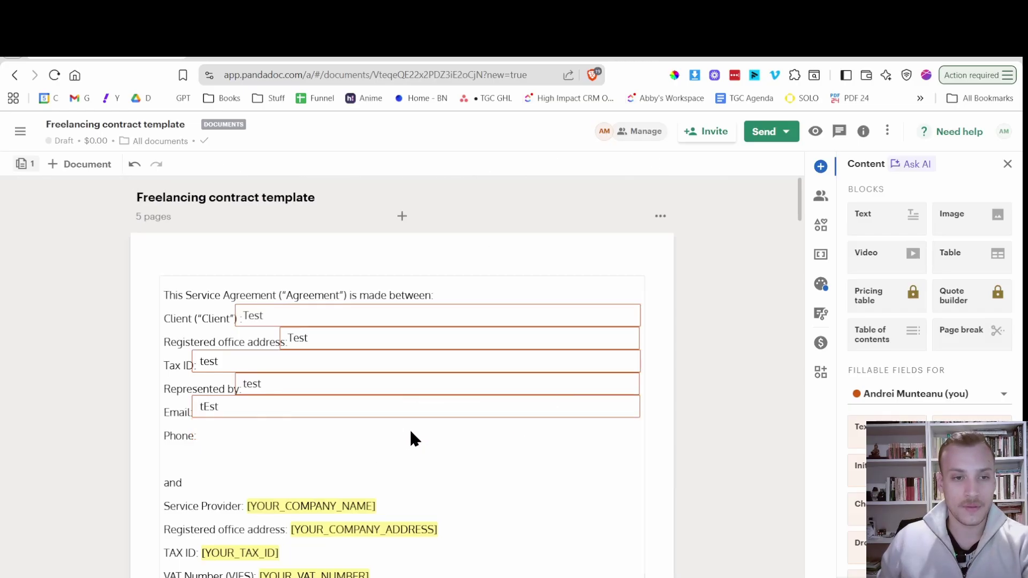
{"action": "key", "text": "ctrl+z"}
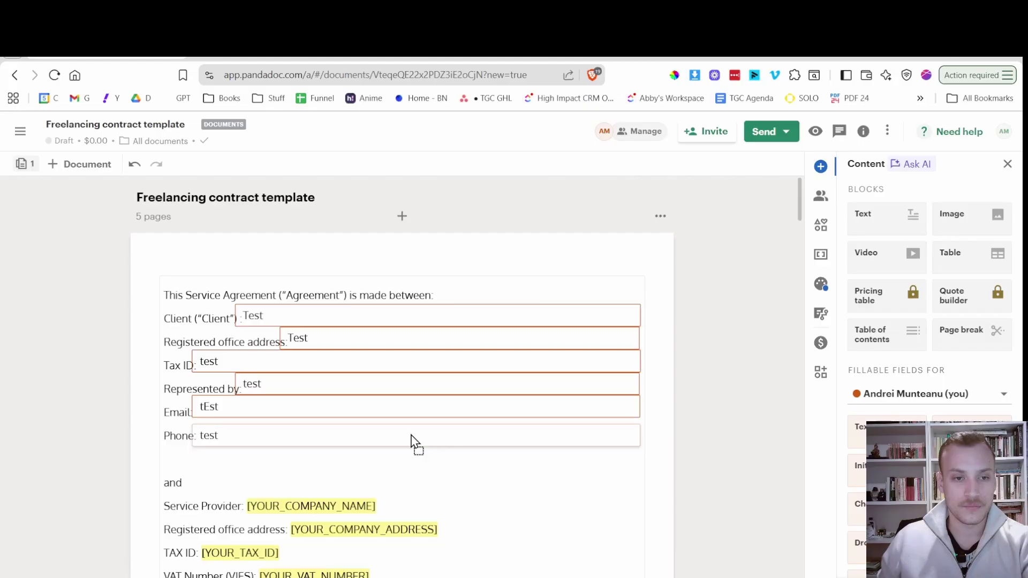
{"action": "left_click", "coordinate": [410, 435]}
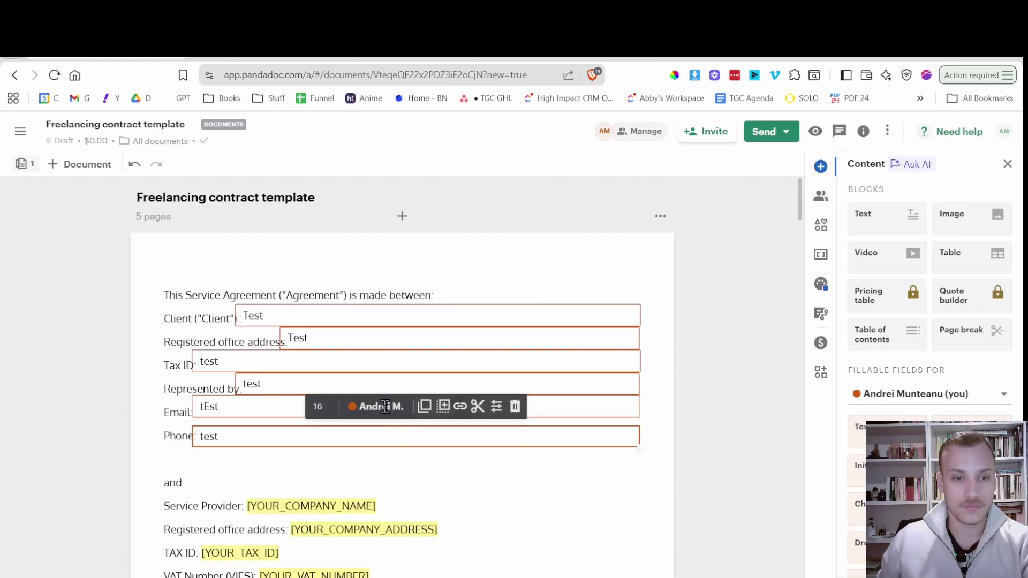
{"action": "left_click", "coordinate": [265, 400]}
{"action": "key", "text": "Delete"}
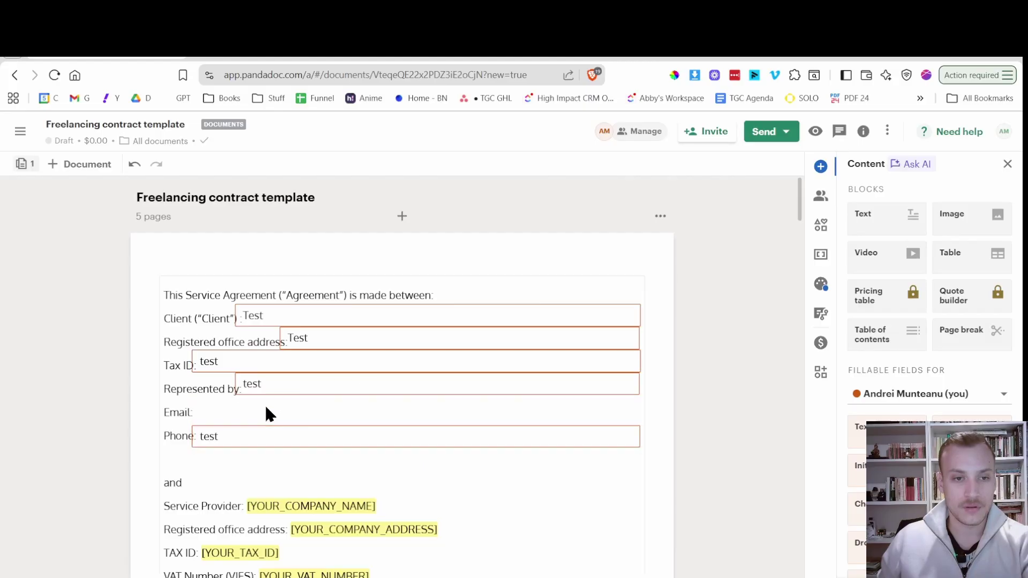
{"action": "key", "text": "ctrl+z"}
{"action": "mouse_move", "coordinate": [266, 407]}
{"action": "left_mouse_down"}
{"action": "mouse_move", "coordinate": [269, 421]}
{"action": "mouse_move", "coordinate": [267, 390]}
{"action": "mouse_move", "coordinate": [267, 404]}
{"action": "mouse_move", "coordinate": [278, 396]}
{"action": "left_mouse_up"}
{"action": "left_click", "coordinate": [236, 461]}
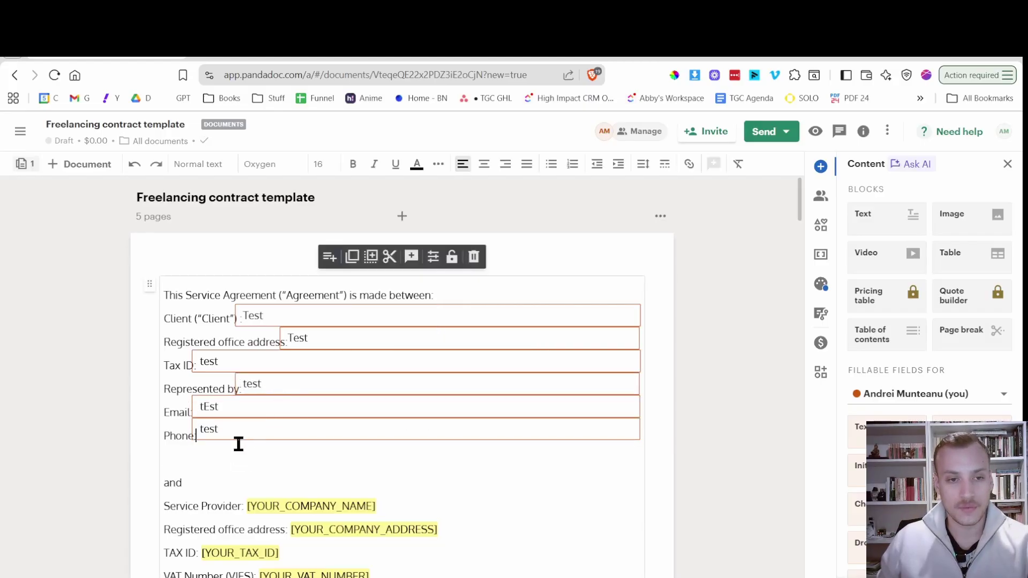
Change the details block's custom line spacing from 1.7 to 1.6.
{"action": "key", "text": "ctrl+a"}
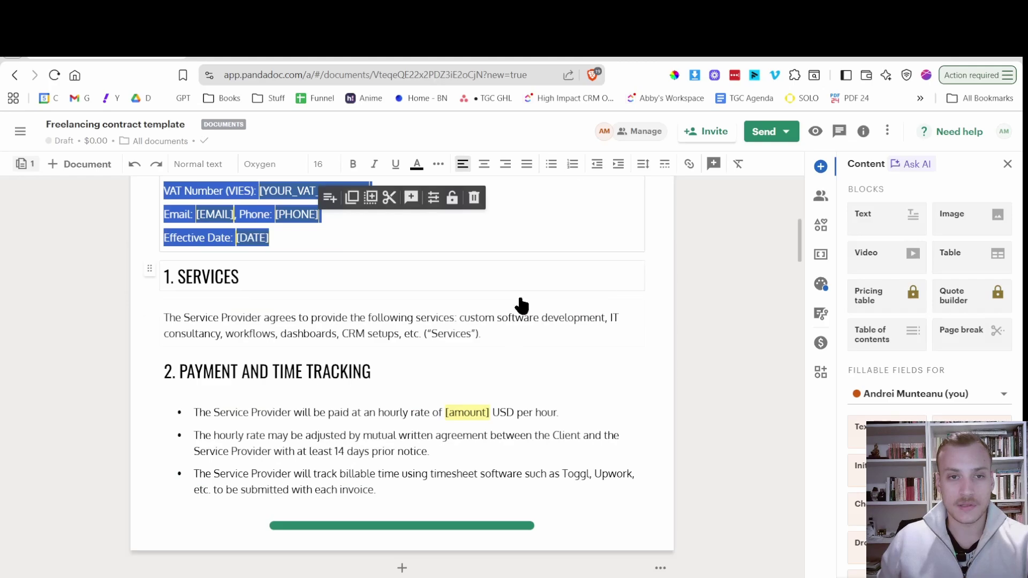
{"action": "scroll", "coordinate": [492, 332], "scroll_direction": "up", "scroll_amount": 5}
{"action": "scroll", "coordinate": [468, 379], "scroll_direction": "up", "scroll_amount": 2}
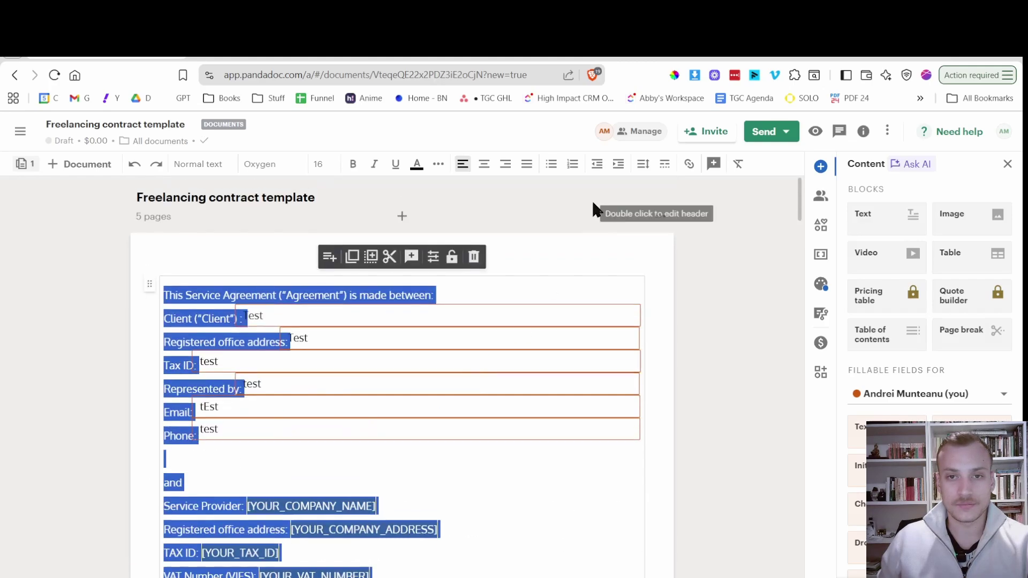
{"action": "left_click", "coordinate": [642, 164]}
{"action": "left_click", "coordinate": [674, 317]}
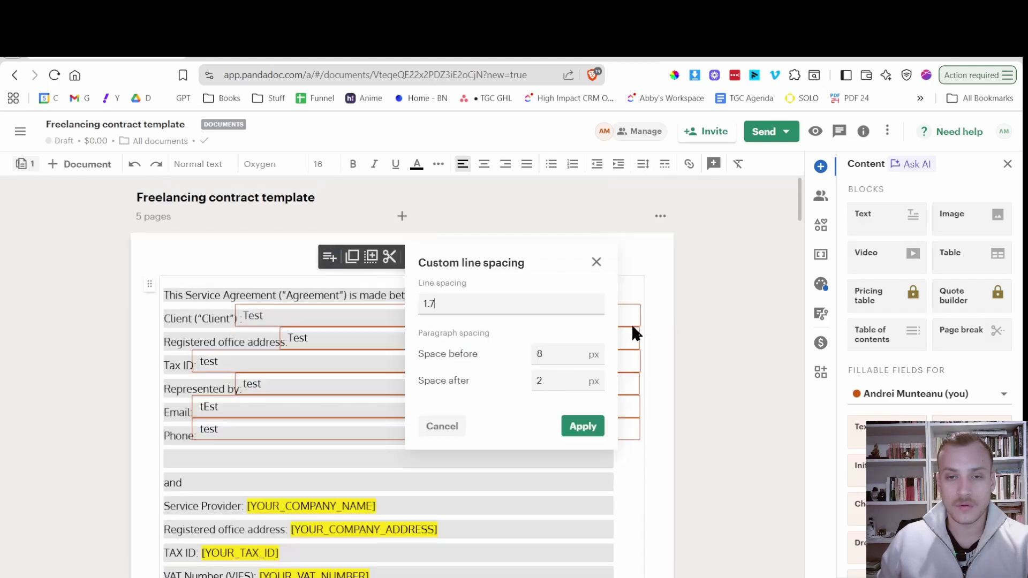
{"action": "key", "text": "BackSpace"}
{"action": "type", "text": "6"}
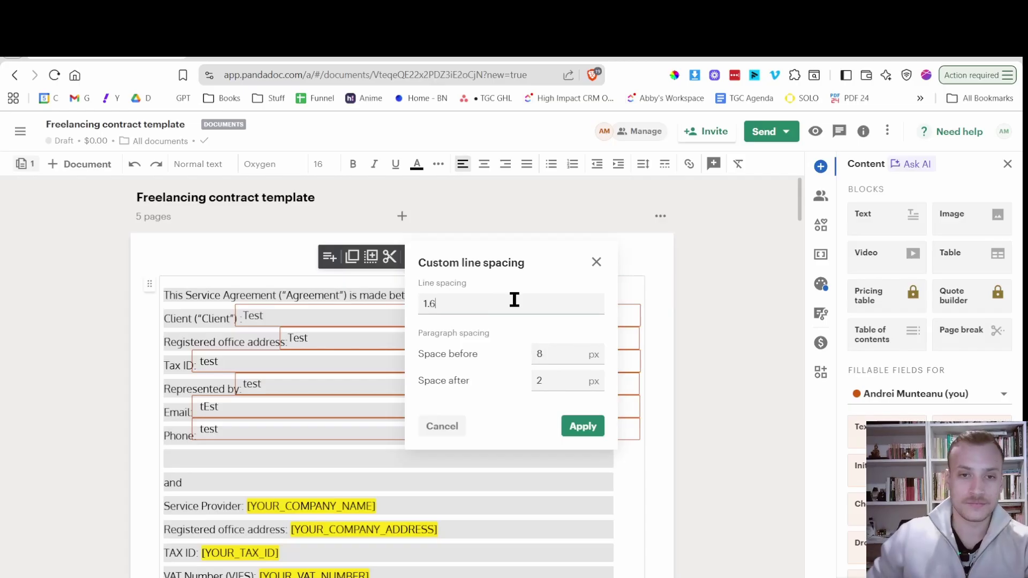
{"action": "left_click", "coordinate": [594, 432]}
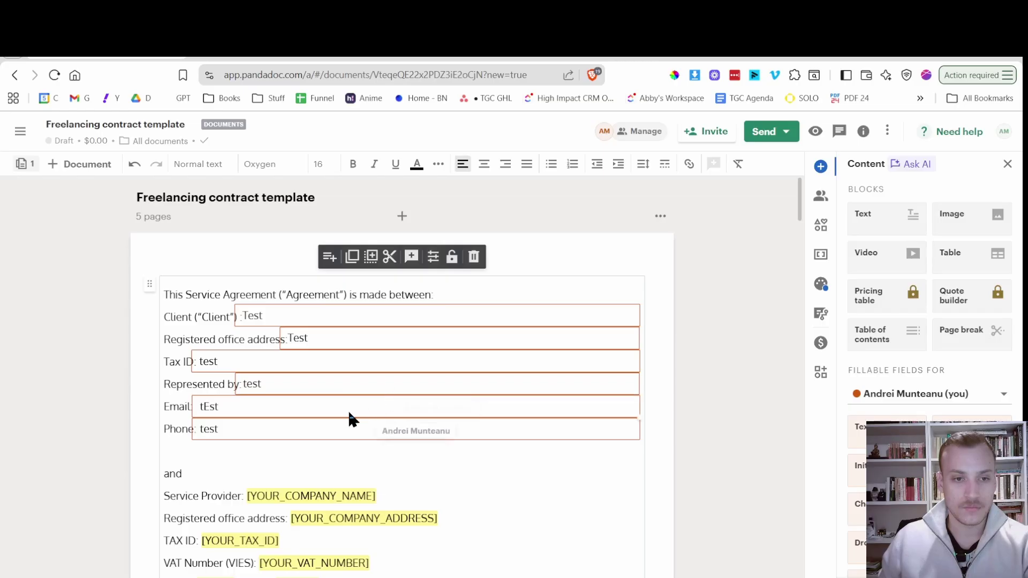
Adjust the sizes of the address, Tax ID, Represented by, Email and Phone fields.
{"action": "left_click", "coordinate": [297, 434]}
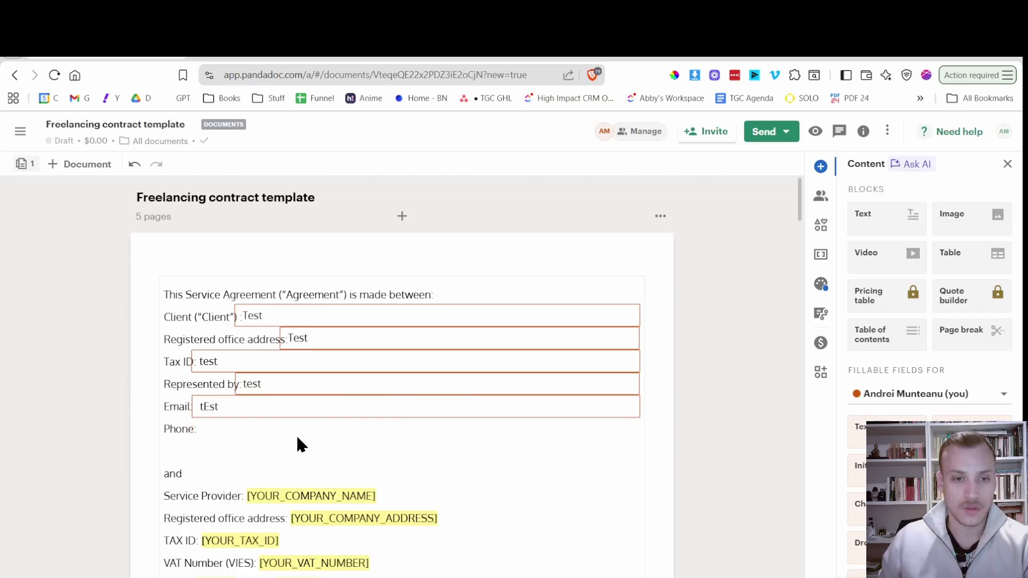
{"action": "left_click", "coordinate": [266, 455]}
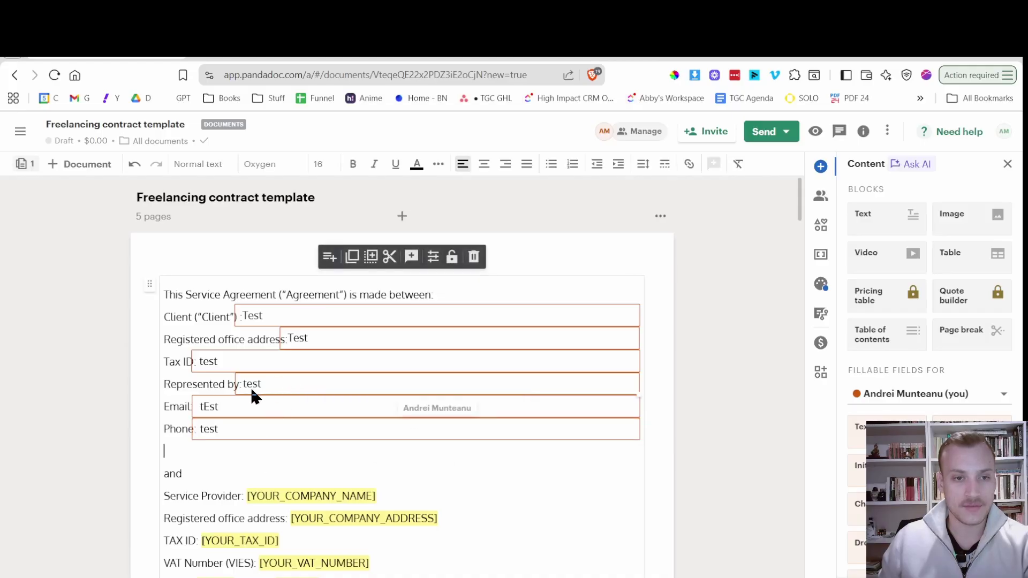
{"action": "left_click", "coordinate": [454, 333]}
{"action": "left_click_drag", "start_coordinate": [639, 347], "coordinate": [640, 316]}
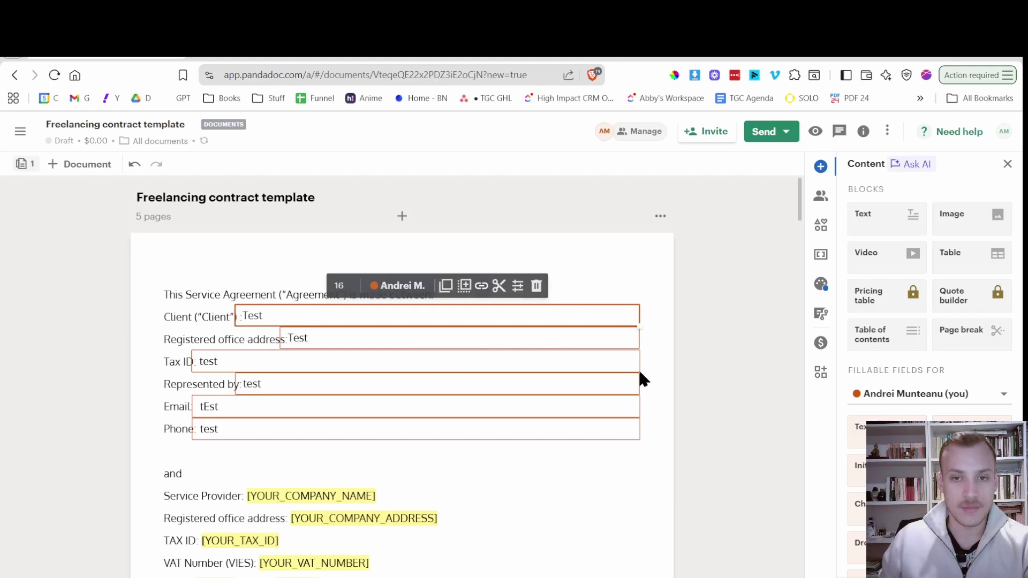
{"action": "left_click", "coordinate": [638, 369]}
{"action": "left_click_drag", "start_coordinate": [641, 370], "coordinate": [640, 366]}
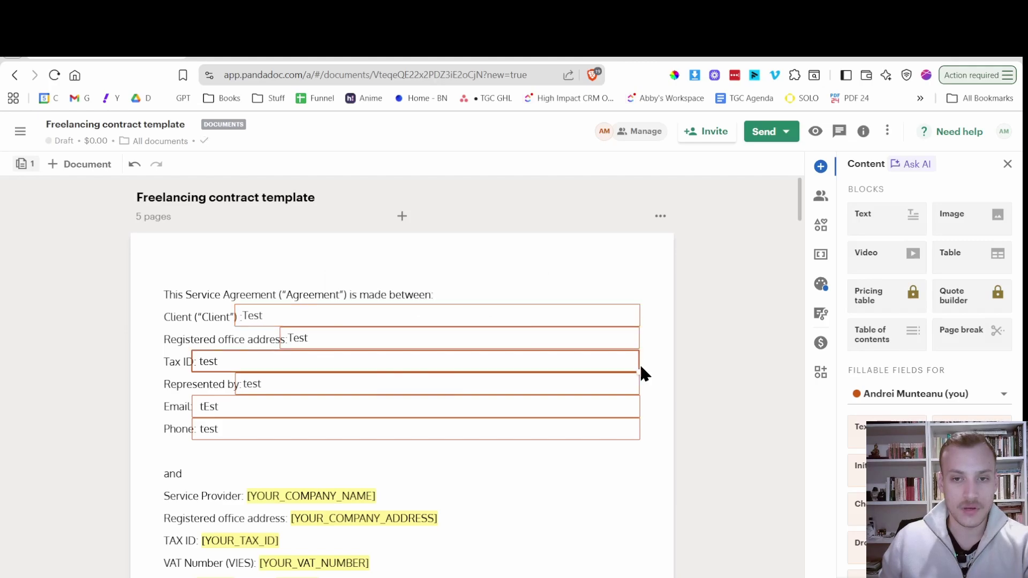
{"action": "left_click", "coordinate": [635, 386]}
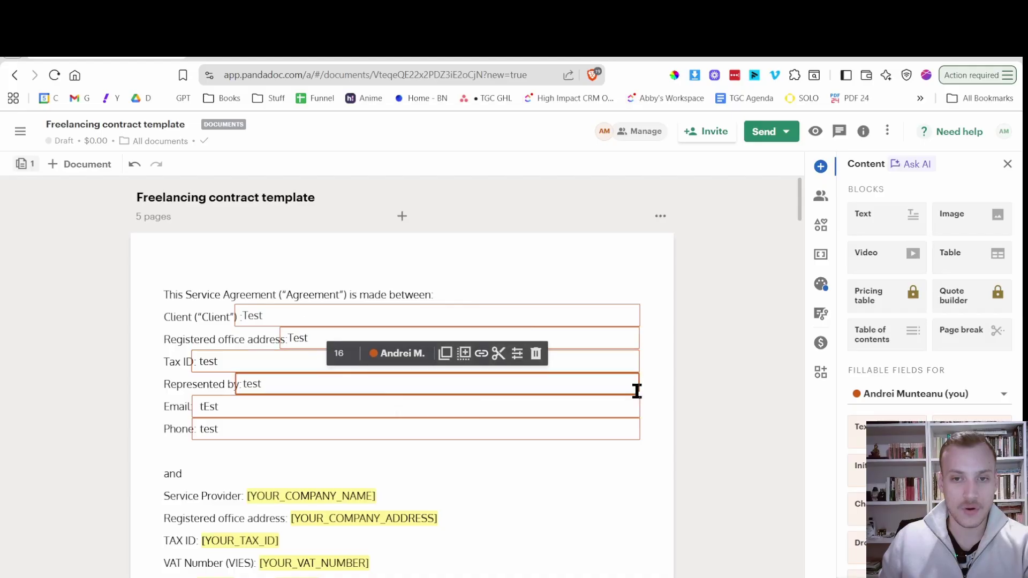
{"action": "left_click_drag", "start_coordinate": [636, 394], "coordinate": [638, 434]}
{"action": "left_click", "coordinate": [635, 411]}
{"action": "left_click", "coordinate": [638, 437]}
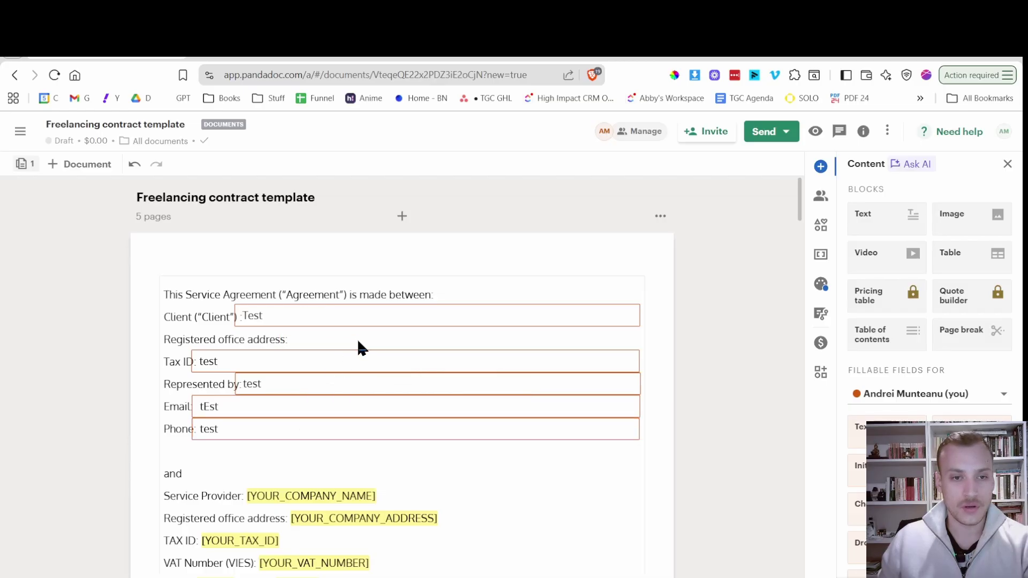
Move the Registered office address field right beside its label and nudge the Client field.
{"action": "left_click", "coordinate": [358, 341]}
{"action": "mouse_move", "coordinate": [359, 341]}
{"action": "left_mouse_down"}
{"action": "mouse_move", "coordinate": [381, 356]}
{"action": "mouse_move", "coordinate": [379, 340]}
{"action": "left_mouse_up"}
{"action": "left_click", "coordinate": [321, 309]}
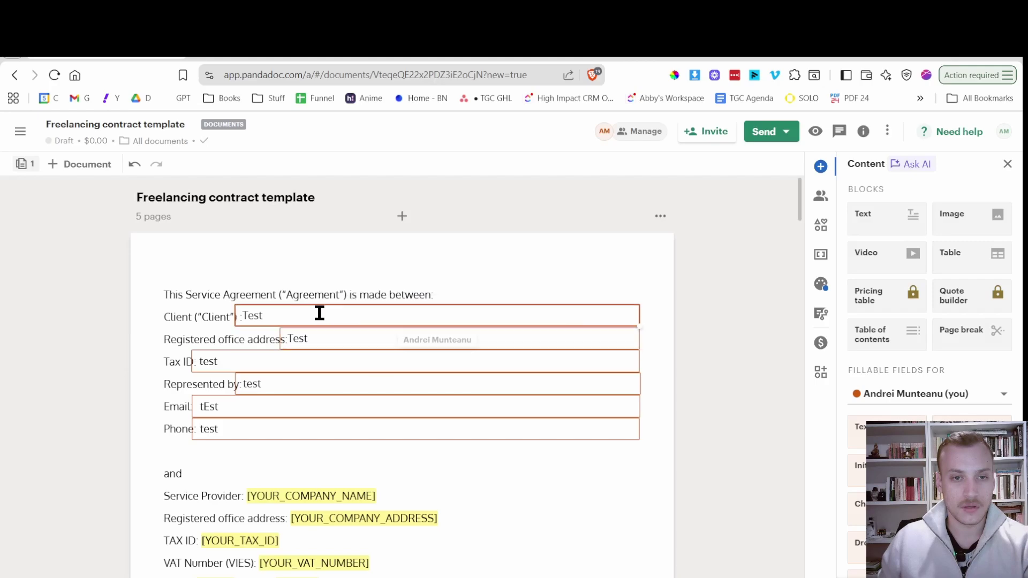
{"action": "mouse_move", "coordinate": [331, 312]}
{"action": "left_mouse_down"}
{"action": "mouse_move", "coordinate": [333, 322]}
{"action": "mouse_move", "coordinate": [330, 312]}
{"action": "left_mouse_up"}
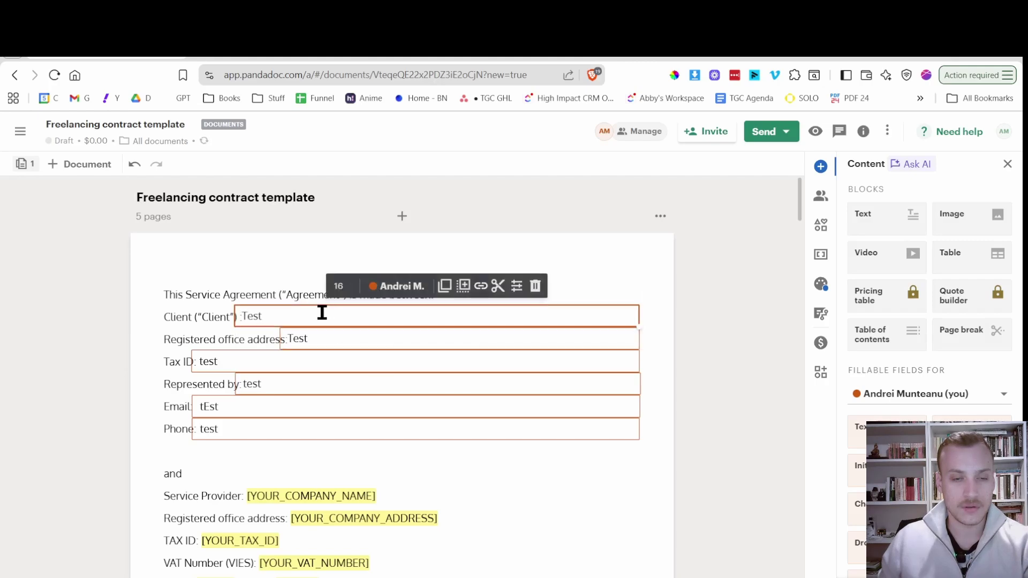
{"action": "left_click", "coordinate": [284, 280]}
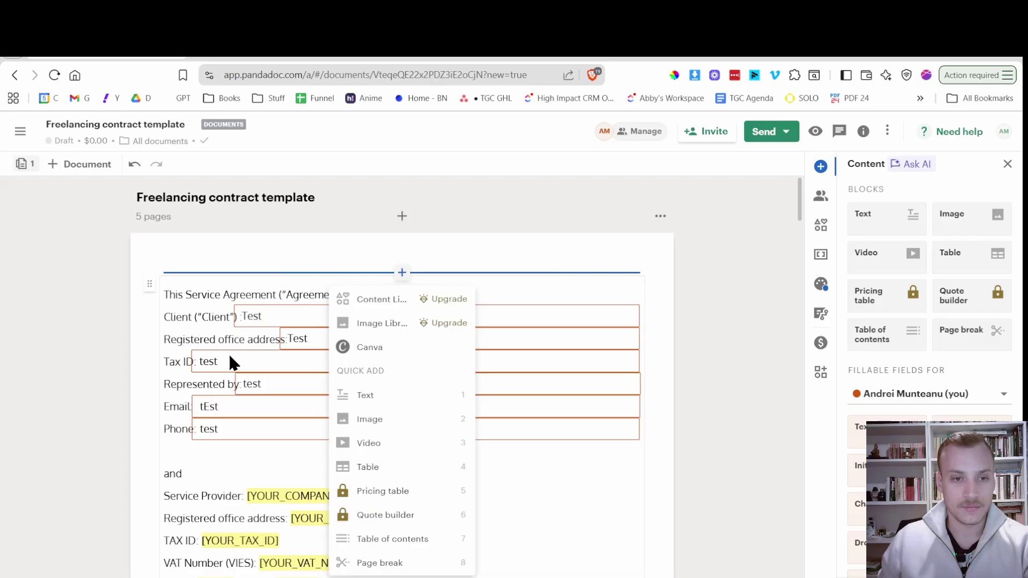
{"action": "left_click", "coordinate": [202, 468]}
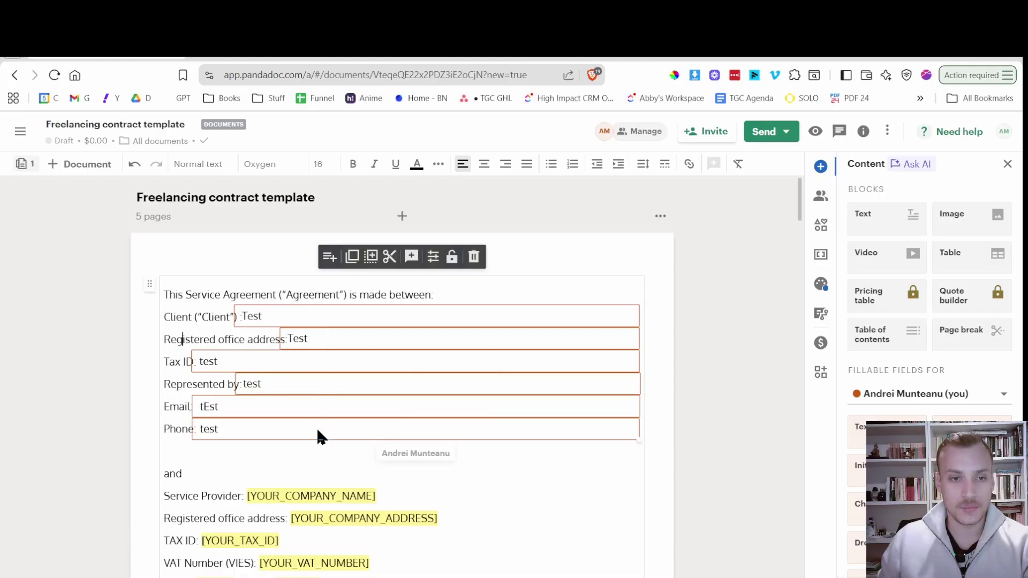
{"action": "left_click_drag", "start_coordinate": [317, 429], "coordinate": [316, 434]}
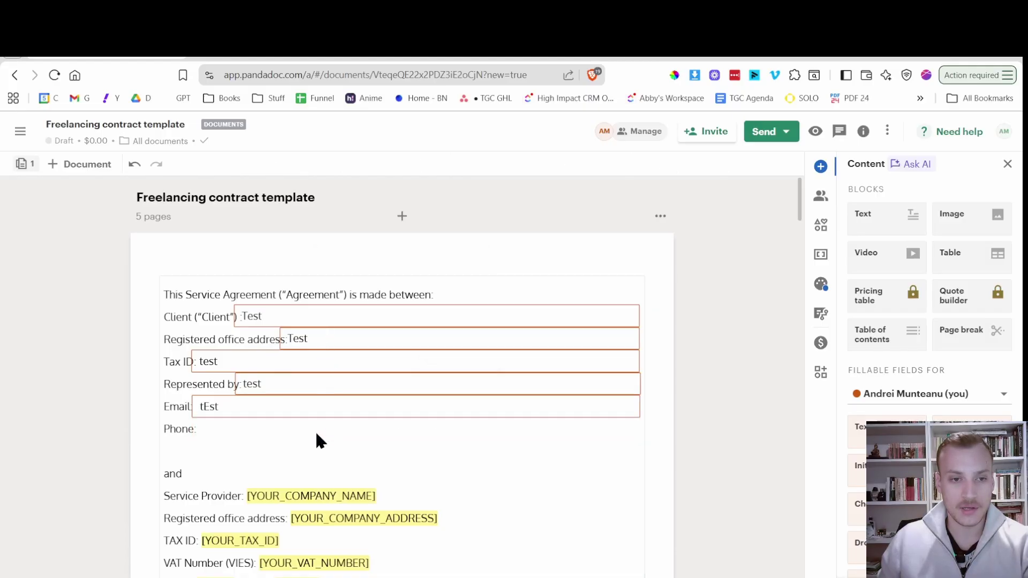
{"action": "key", "text": "ctrl+z"}
{"action": "key", "text": "Delete"}
{"action": "key", "text": "ctrl+z"}
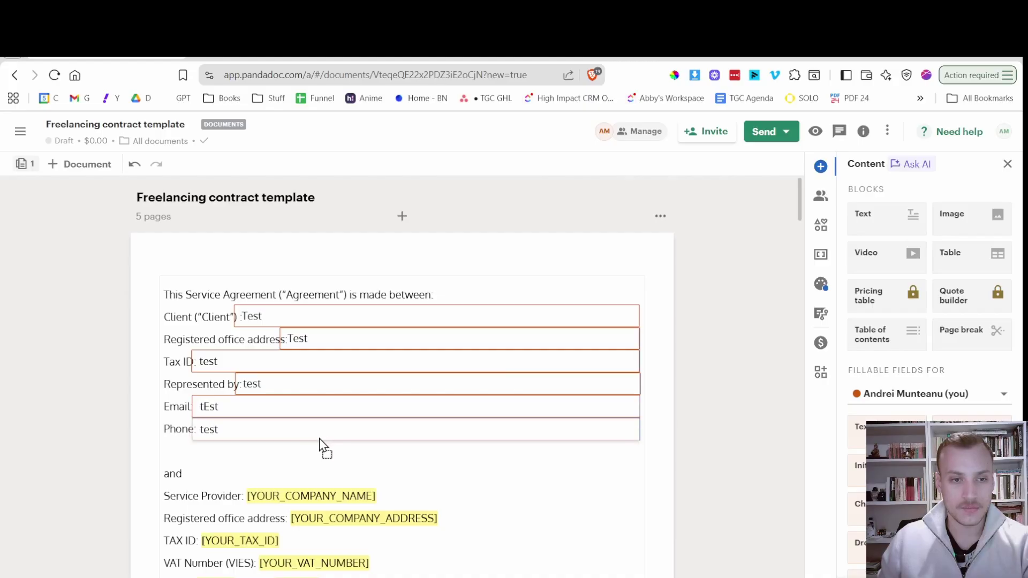
{"action": "left_click", "coordinate": [320, 438]}
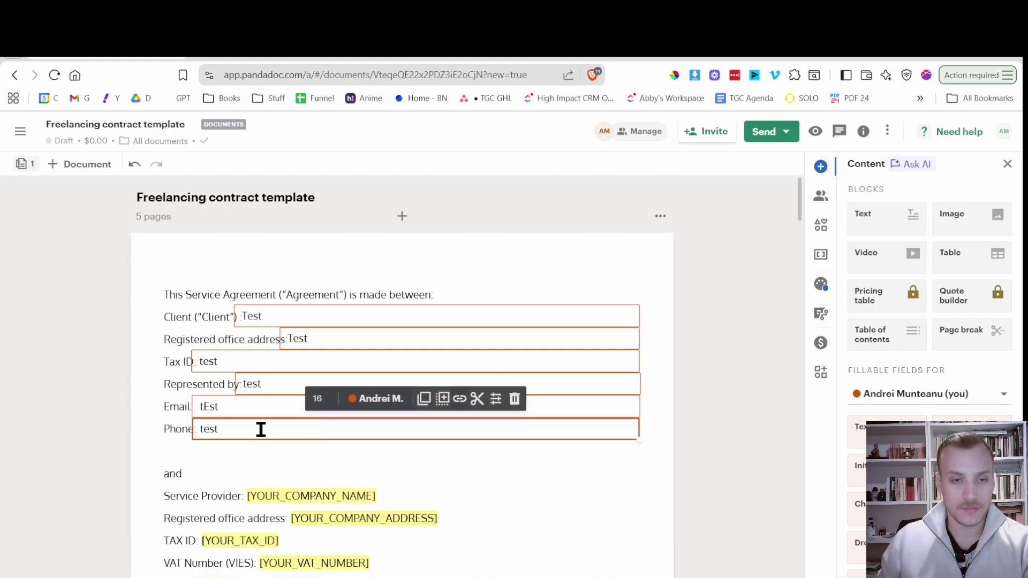
{"action": "left_click", "coordinate": [274, 472]}
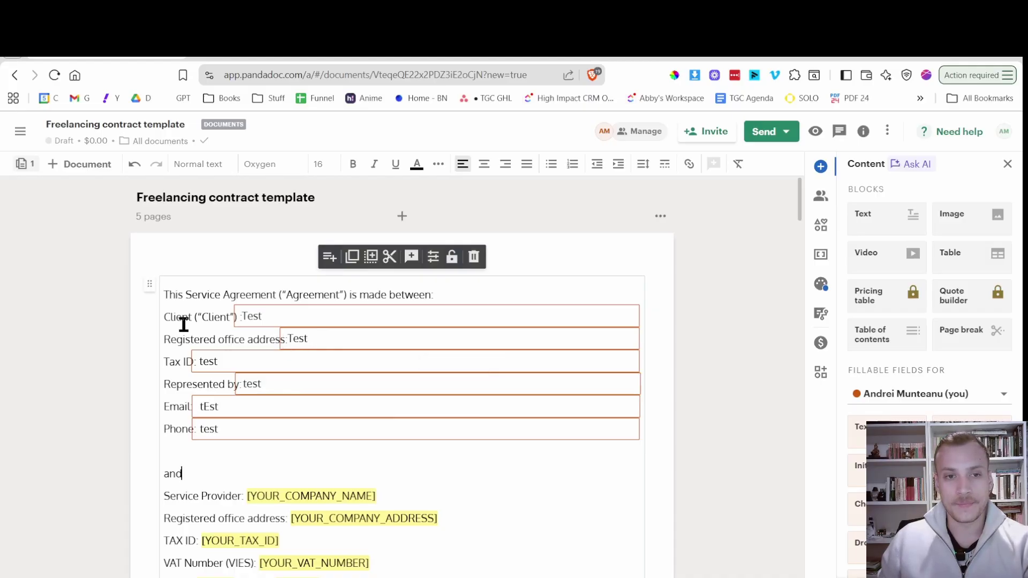
{"action": "left_click", "coordinate": [242, 446]}
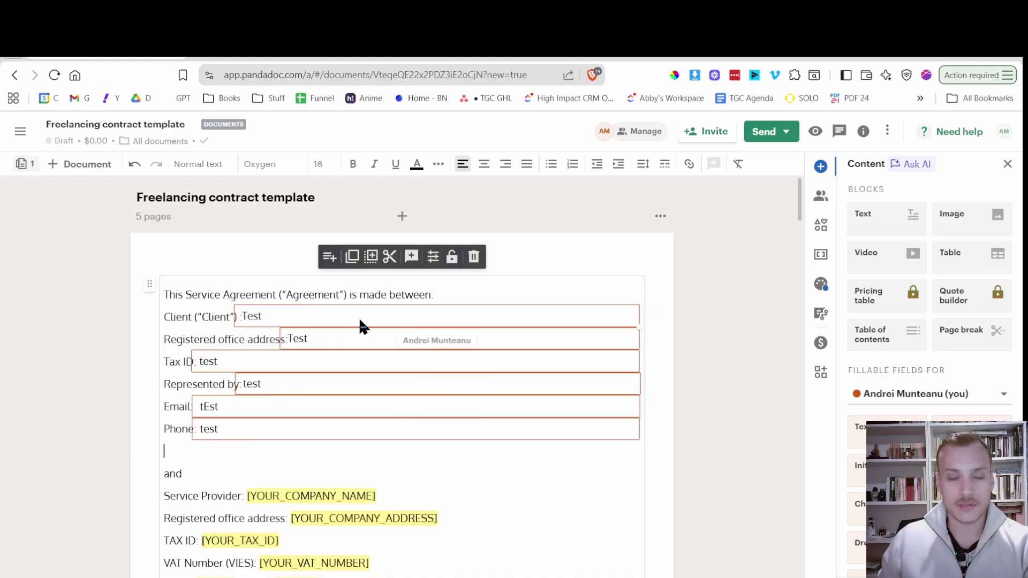
Scroll through the contract, return to the top, then scroll down to the 15. ENTIRE AGREEMENT signatures.
{"action": "scroll", "coordinate": [460, 343], "scroll_direction": "down", "scroll_amount": 15}
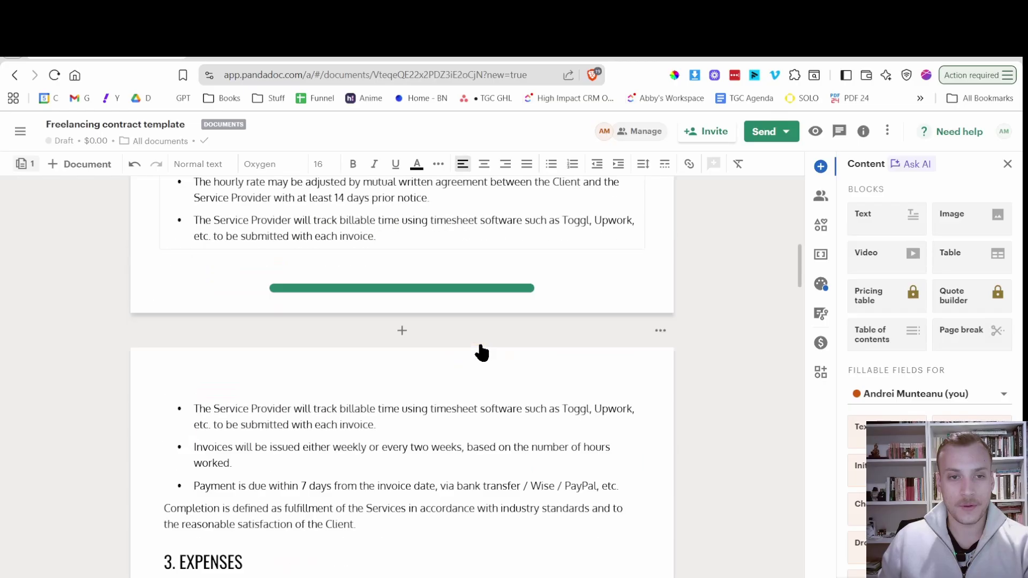
{"action": "scroll", "coordinate": [461, 343], "scroll_direction": "down", "scroll_amount": 20}
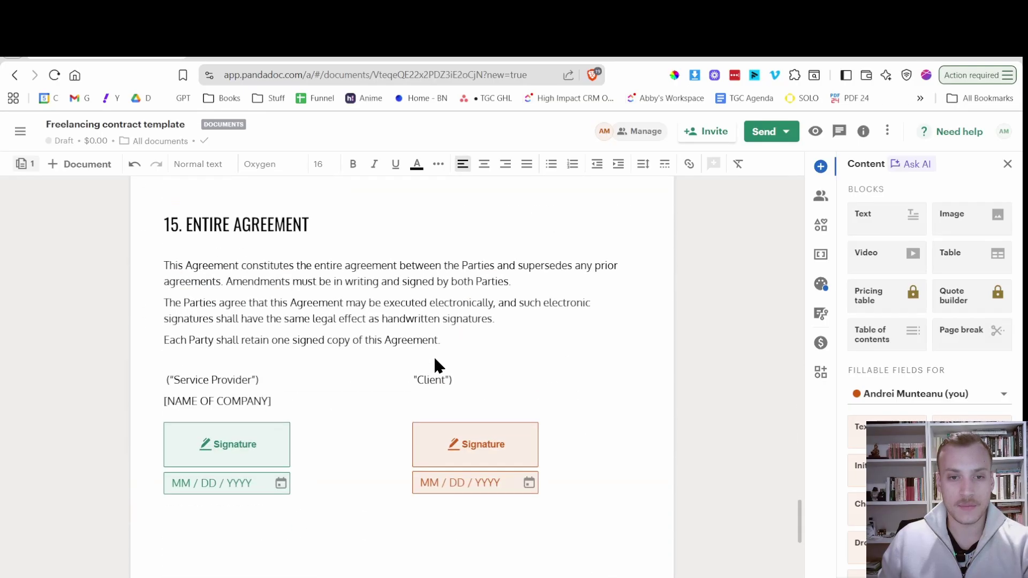
{"action": "scroll", "coordinate": [437, 361], "scroll_direction": "down", "scroll_amount": 5}
{"action": "scroll", "coordinate": [423, 385], "scroll_direction": "up", "scroll_amount": 5}
{"action": "scroll", "coordinate": [557, 469], "scroll_direction": "up", "scroll_amount": 10}
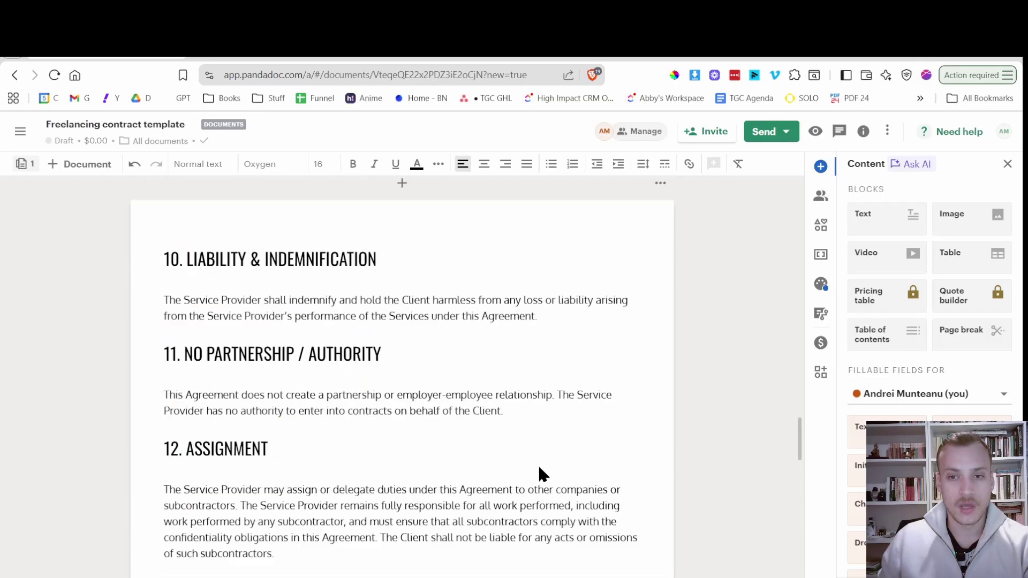
{"action": "scroll", "coordinate": [537, 464], "scroll_direction": "up", "scroll_amount": 20}
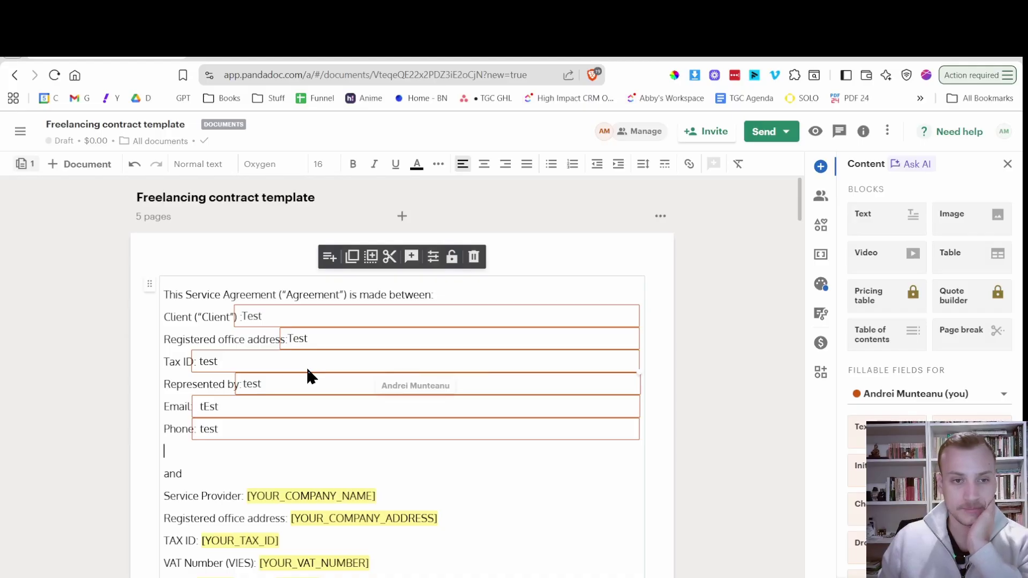
{"action": "left_click", "coordinate": [214, 340]}
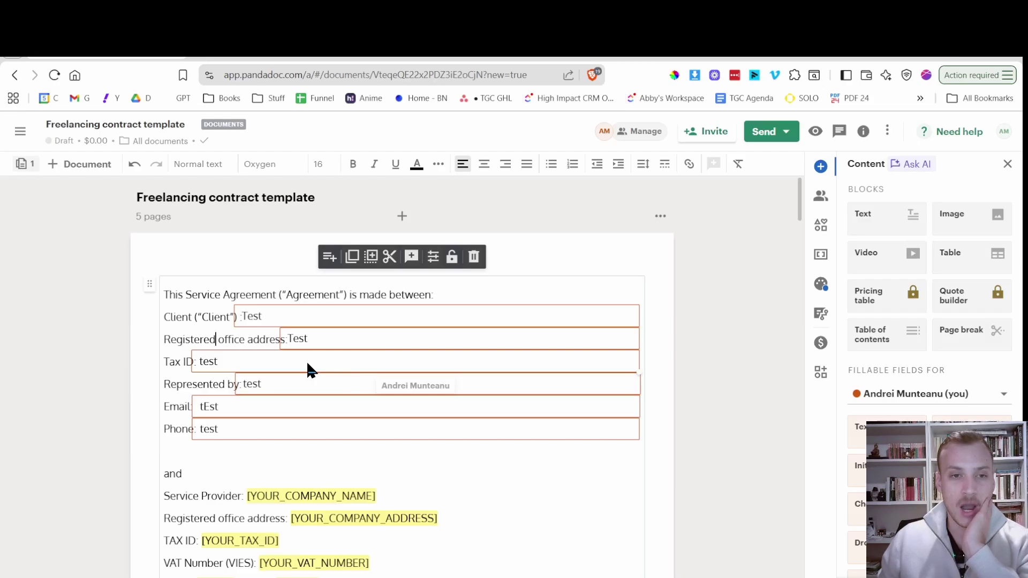
{"action": "scroll", "coordinate": [308, 366], "scroll_direction": "down", "scroll_amount": 3}
{"action": "scroll", "coordinate": [308, 364], "scroll_direction": "down", "scroll_amount": 20}
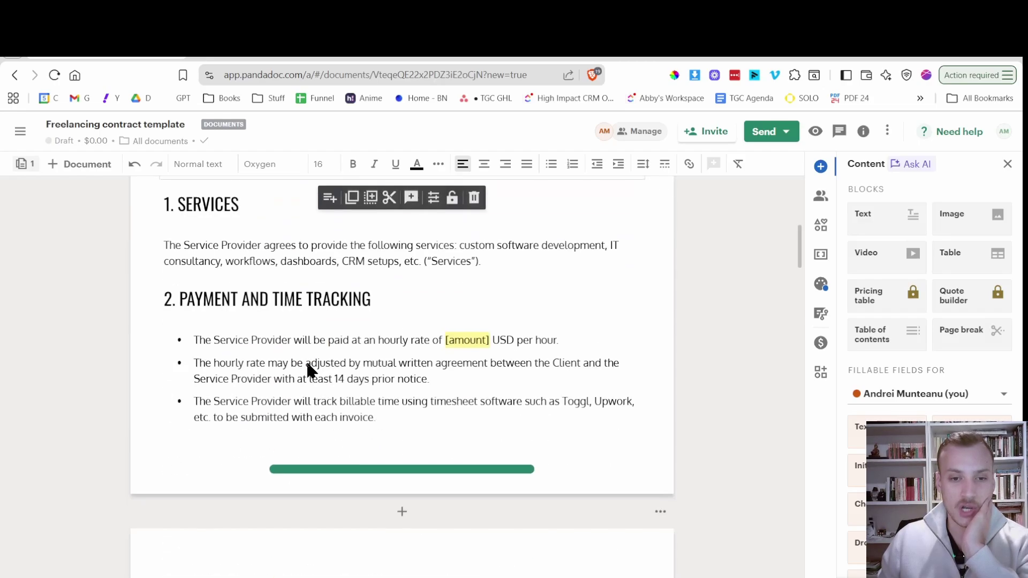
{"action": "scroll", "coordinate": [307, 351], "scroll_direction": "down", "scroll_amount": 15}
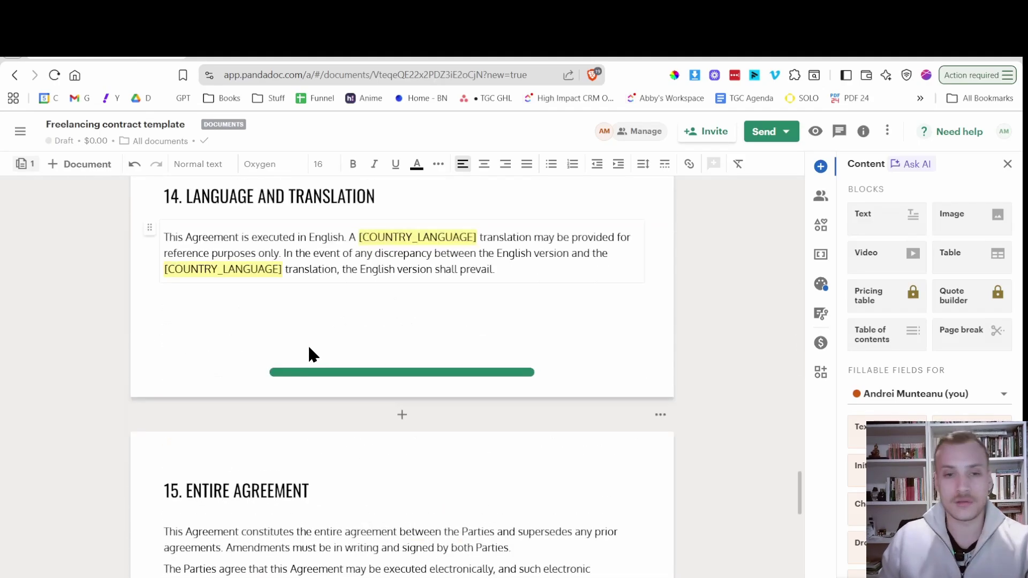
{"action": "scroll", "coordinate": [308, 350], "scroll_direction": "up", "scroll_amount": 4}
{"action": "scroll", "coordinate": [310, 348], "scroll_direction": "down", "scroll_amount": 2}
{"action": "scroll", "coordinate": [311, 355], "scroll_direction": "up", "scroll_amount": 2}
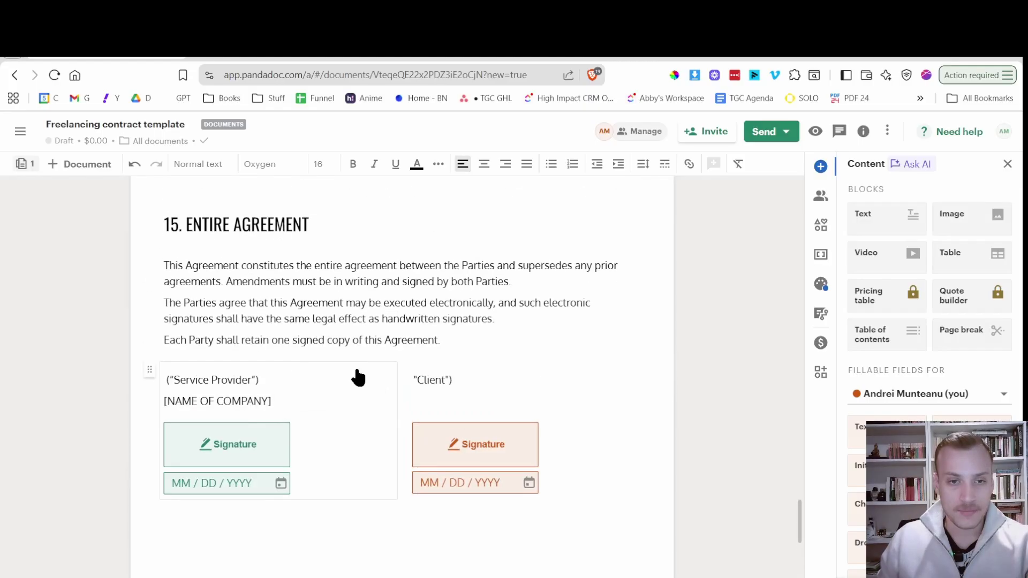
Place a fillable Text field under the Client label, enter 'test' and widen it across the block.
{"action": "left_click", "coordinate": [458, 403]}
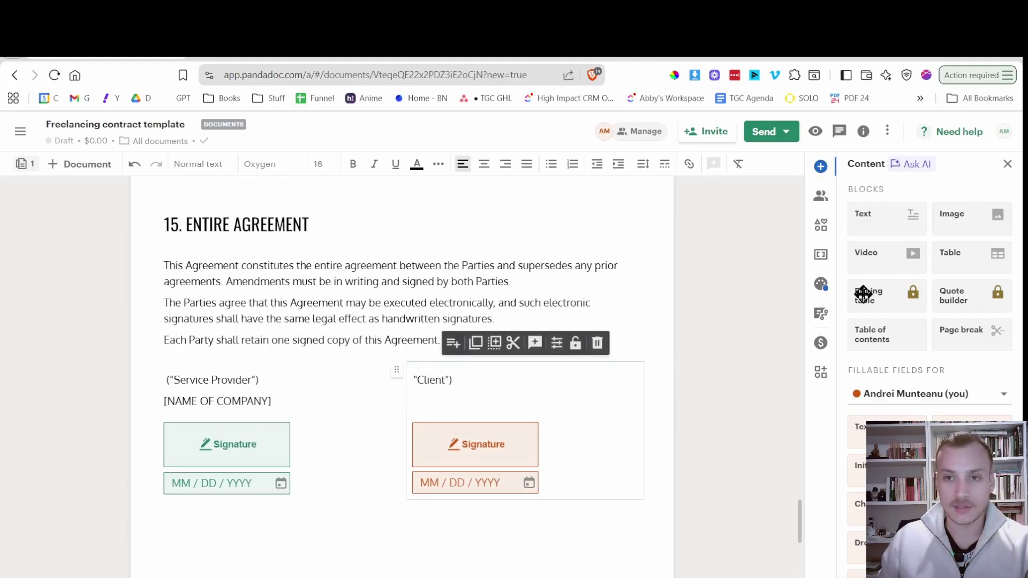
{"action": "left_click_drag", "start_coordinate": [876, 427], "coordinate": [412, 395]}
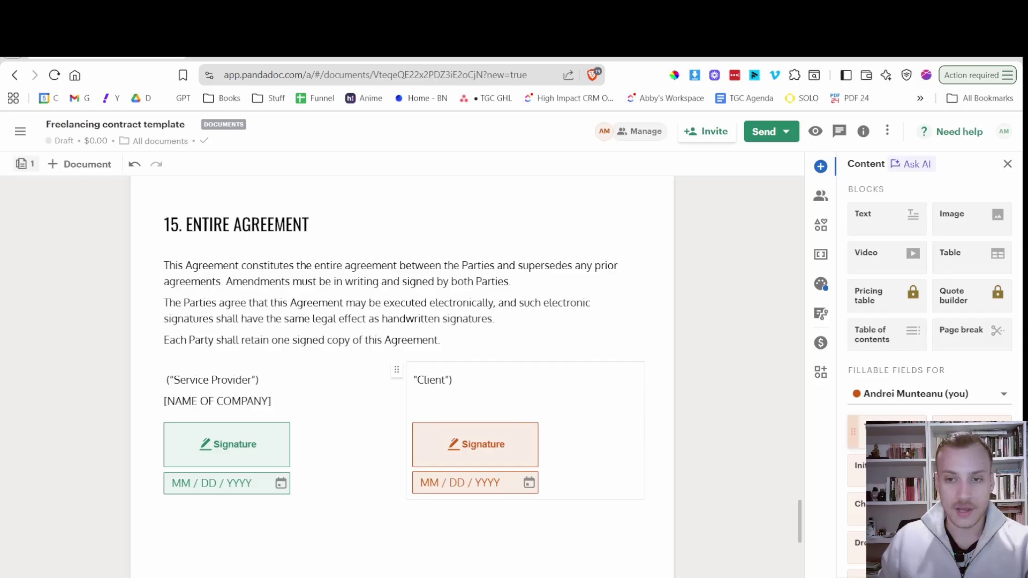
{"action": "left_click_drag", "start_coordinate": [855, 428], "coordinate": [450, 401]}
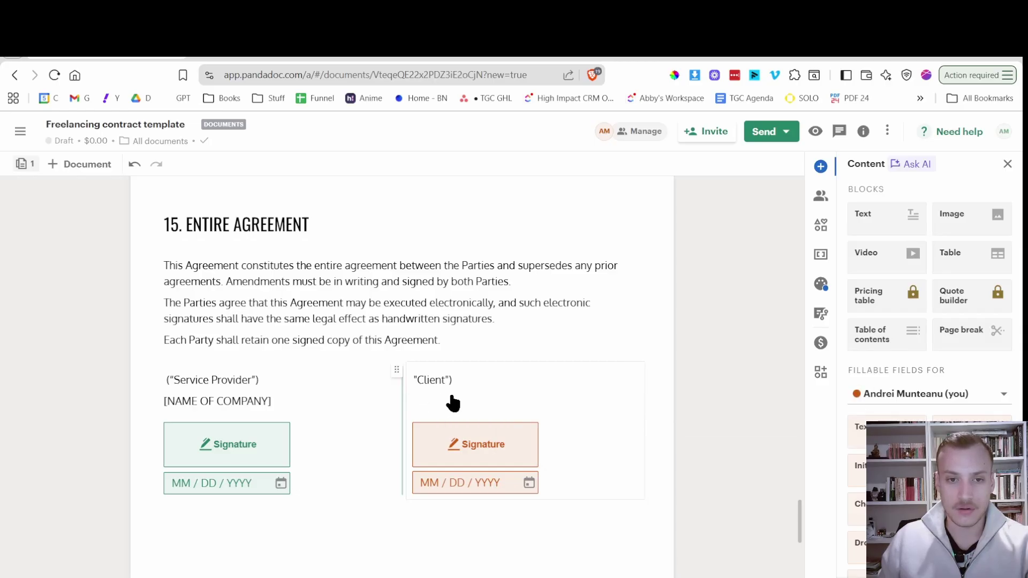
{"action": "left_click", "coordinate": [856, 428]}
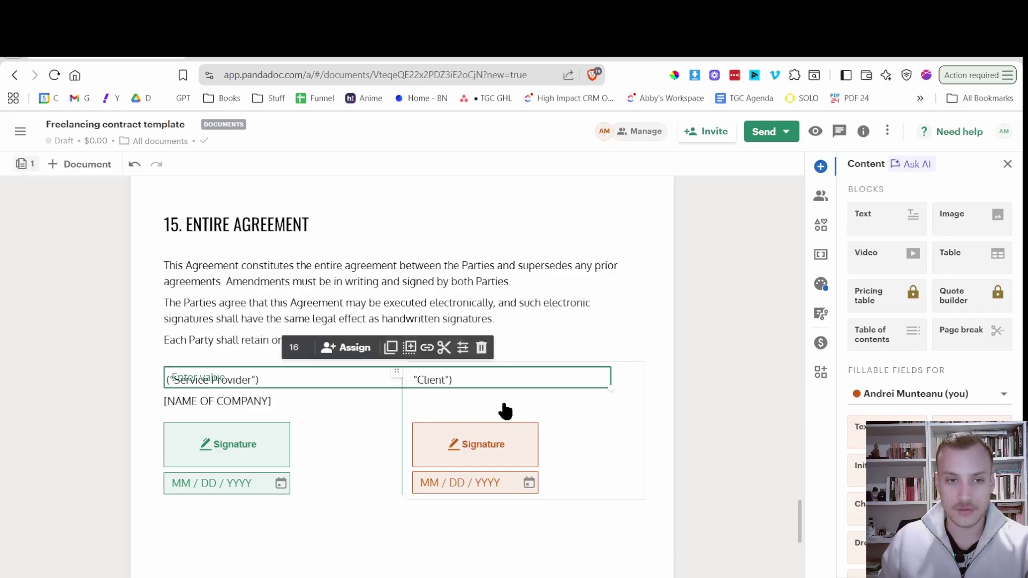
{"action": "left_click", "coordinate": [550, 372]}
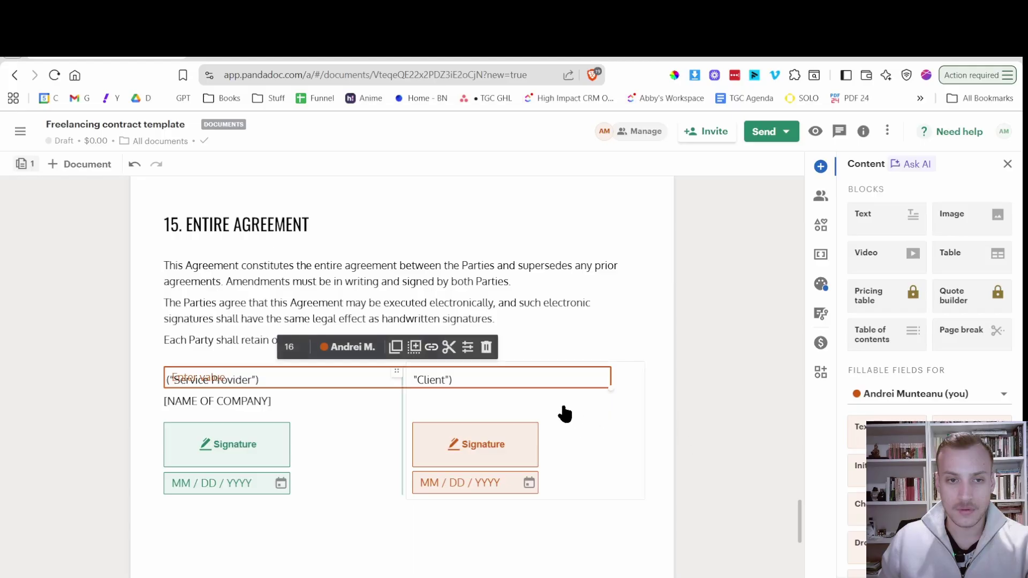
{"action": "mouse_move", "coordinate": [576, 373]}
{"action": "left_mouse_down"}
{"action": "mouse_move", "coordinate": [592, 378]}
{"action": "mouse_move", "coordinate": [597, 348]}
{"action": "mouse_move", "coordinate": [320, 351]}
{"action": "mouse_move", "coordinate": [498, 393]}
{"action": "mouse_move", "coordinate": [537, 422]}
{"action": "mouse_move", "coordinate": [525, 402]}
{"action": "left_mouse_up"}
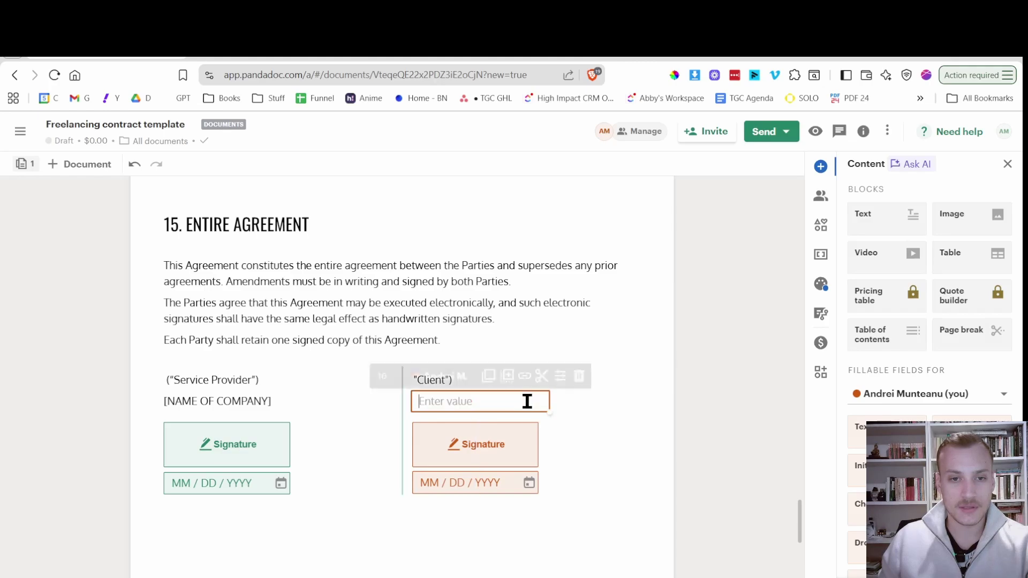
{"action": "left_click", "coordinate": [274, 402]}
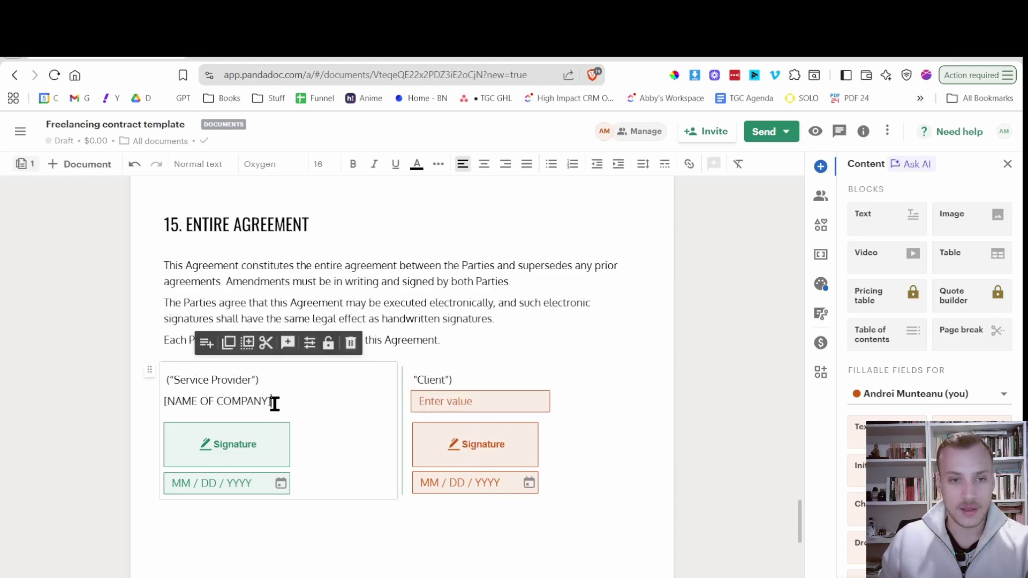
{"action": "left_click", "coordinate": [428, 402]}
{"action": "type", "text": "test"}
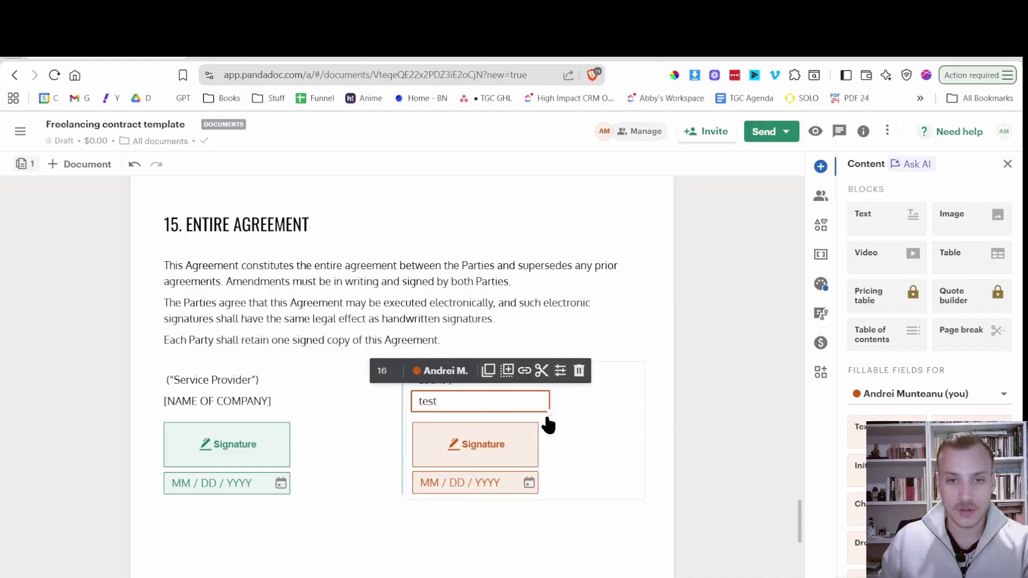
{"action": "left_click_drag", "start_coordinate": [550, 410], "coordinate": [632, 411]}
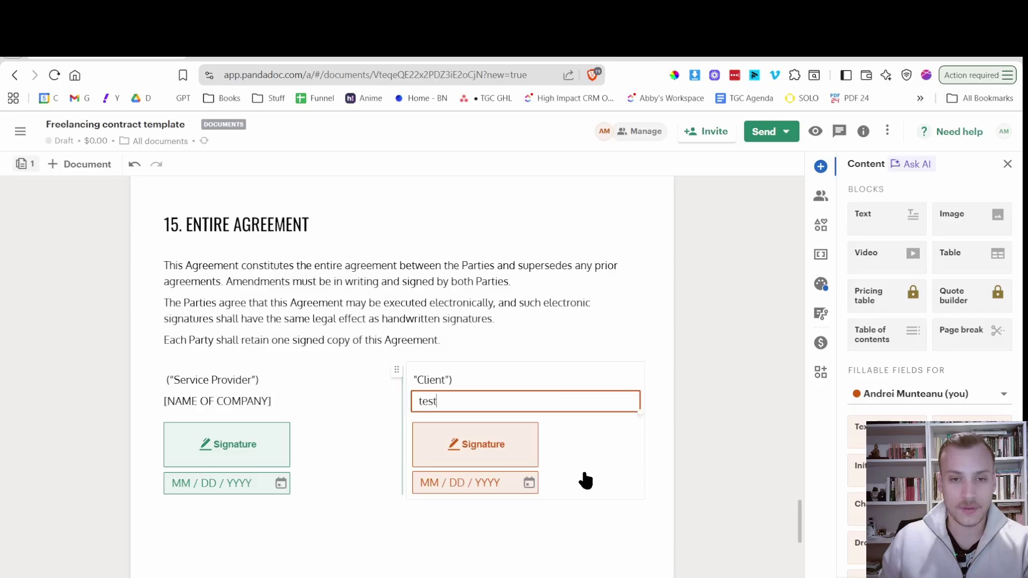
{"action": "left_click", "coordinate": [551, 518]}
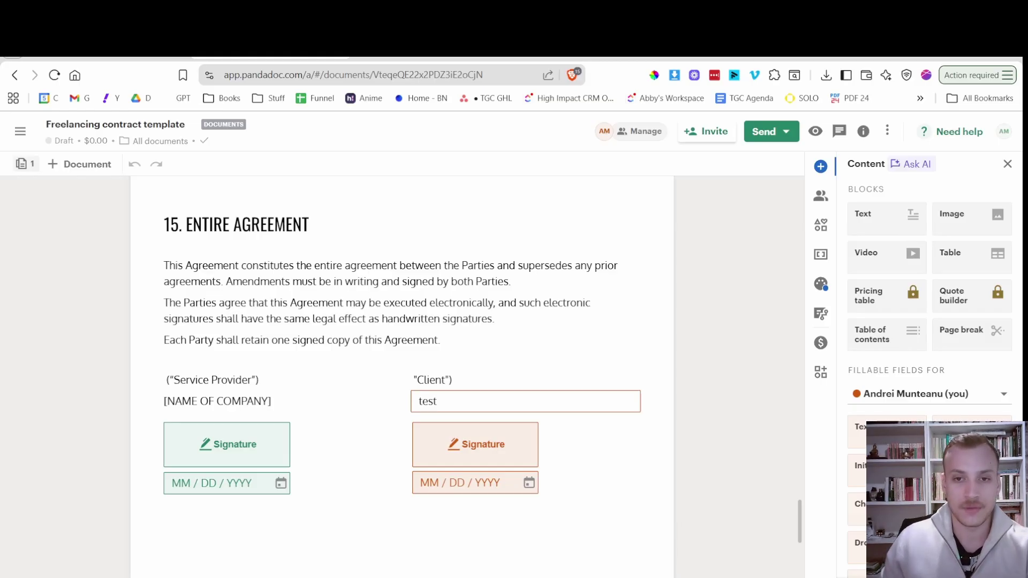
Turn the document into a reusable template, then clear the Client, address and Tax ID test values.
{"action": "left_click", "coordinate": [883, 138]}
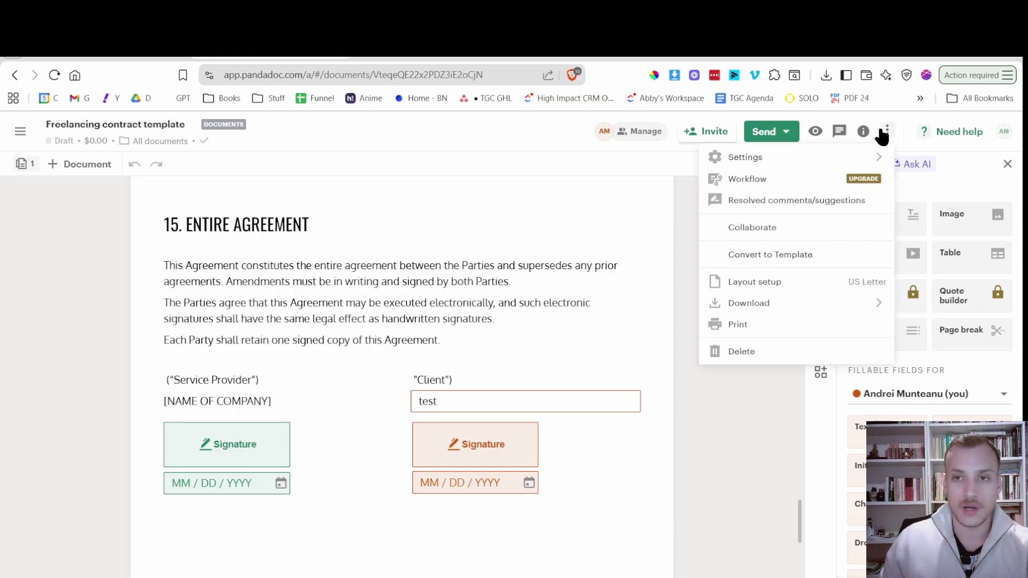
{"action": "left_click", "coordinate": [794, 256]}
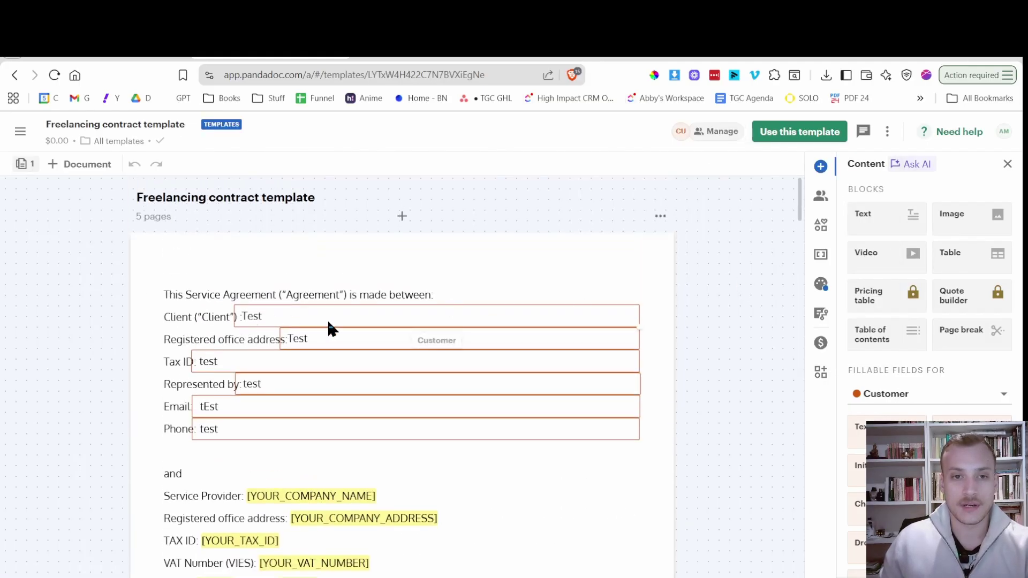
{"action": "left_click", "coordinate": [338, 317]}
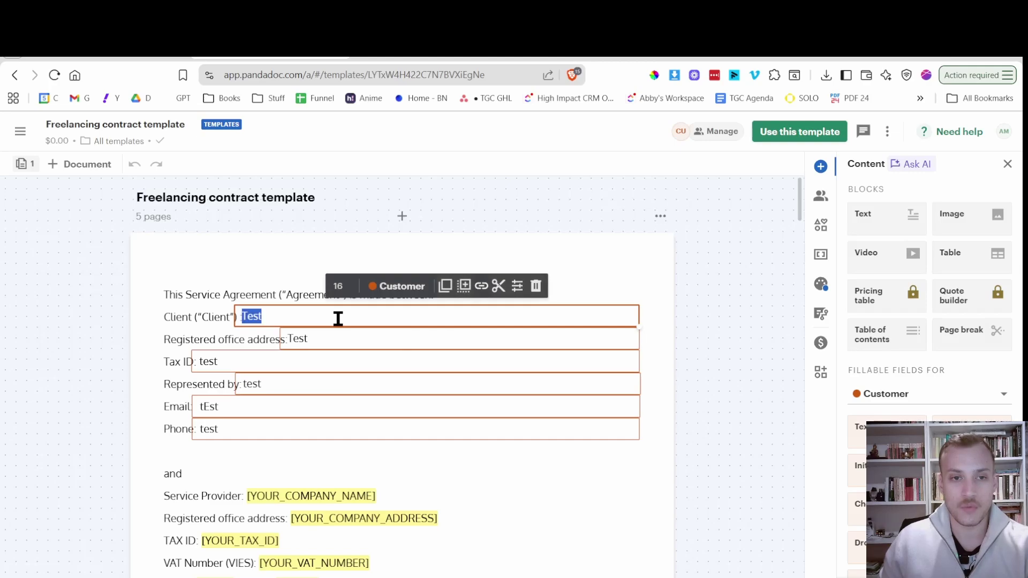
{"action": "key", "text": "BackSpace"}
{"action": "left_click", "coordinate": [337, 332]}
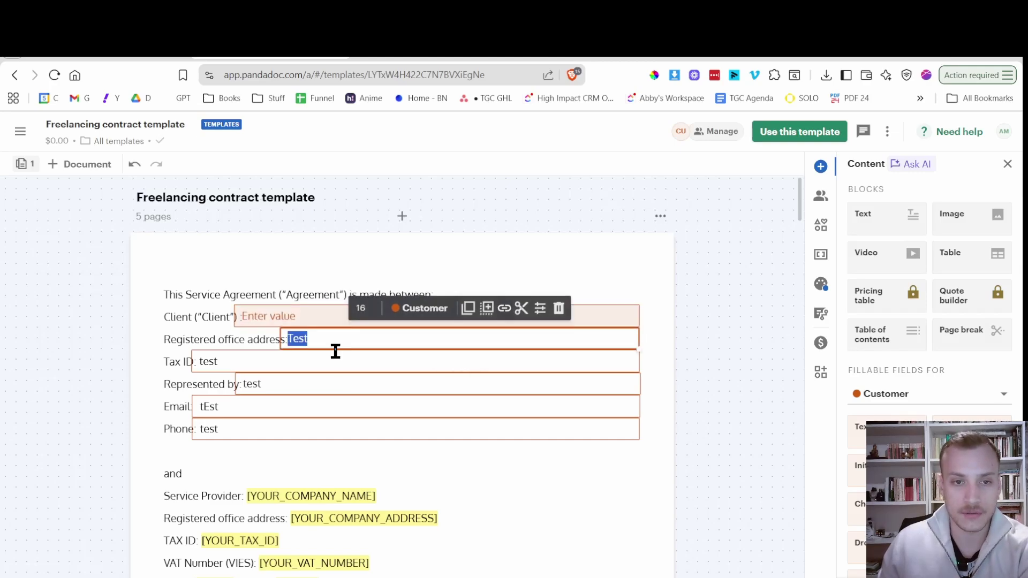
{"action": "key", "text": "BackSpace"}
{"action": "left_click", "coordinate": [332, 362]}
{"action": "key", "text": "BackSpace"}
Clear the test values from the Represented by, Email and Phone fields.
{"action": "left_click", "coordinate": [310, 384]}
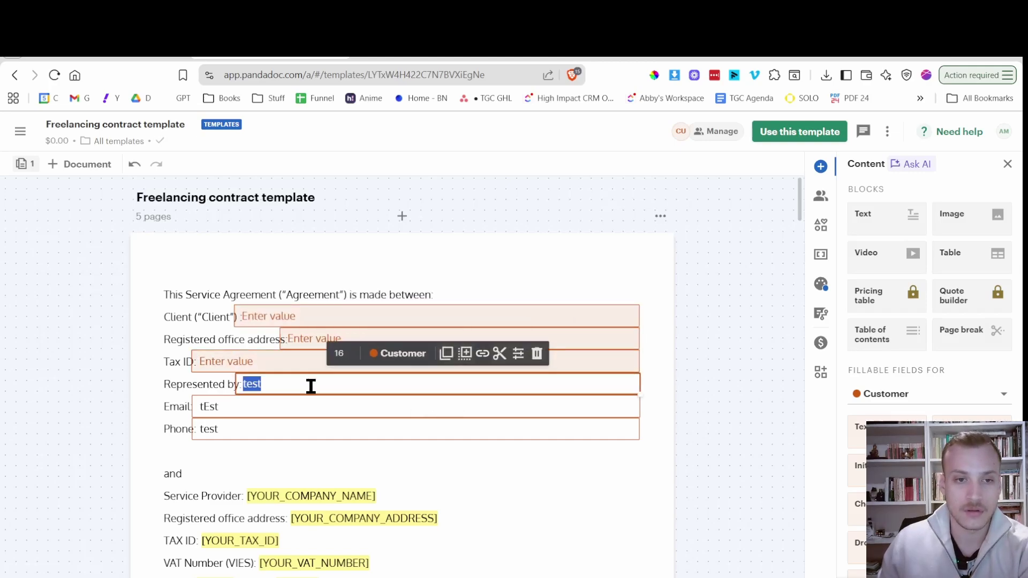
{"action": "key", "text": "BackSpace"}
{"action": "left_click", "coordinate": [299, 407]}
{"action": "key", "text": "BackSpace"}
{"action": "left_click", "coordinate": [289, 428]}
{"action": "key", "text": "BackSpace"}
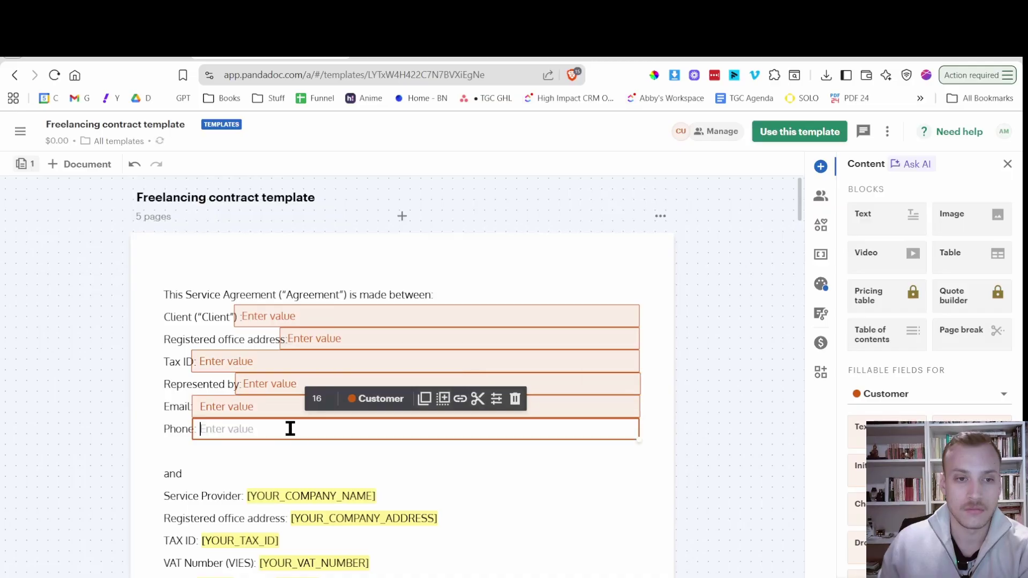
{"action": "left_click", "coordinate": [304, 459]}
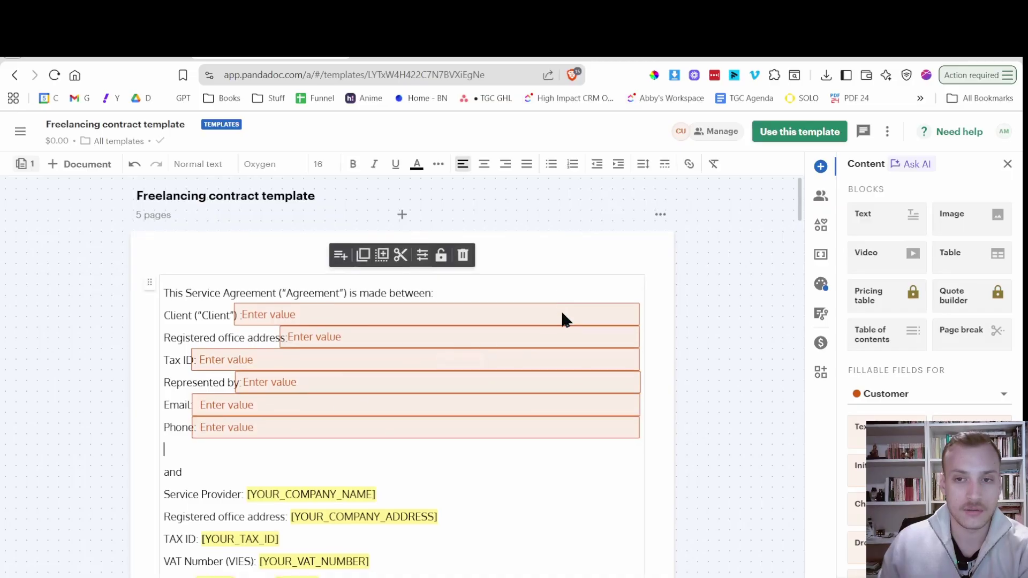
Remove the test name from the Client side of the signature block.
{"action": "scroll", "coordinate": [615, 303], "scroll_direction": "down", "scroll_amount": 10}
{"action": "scroll", "coordinate": [641, 301], "scroll_direction": "down", "scroll_amount": 20}
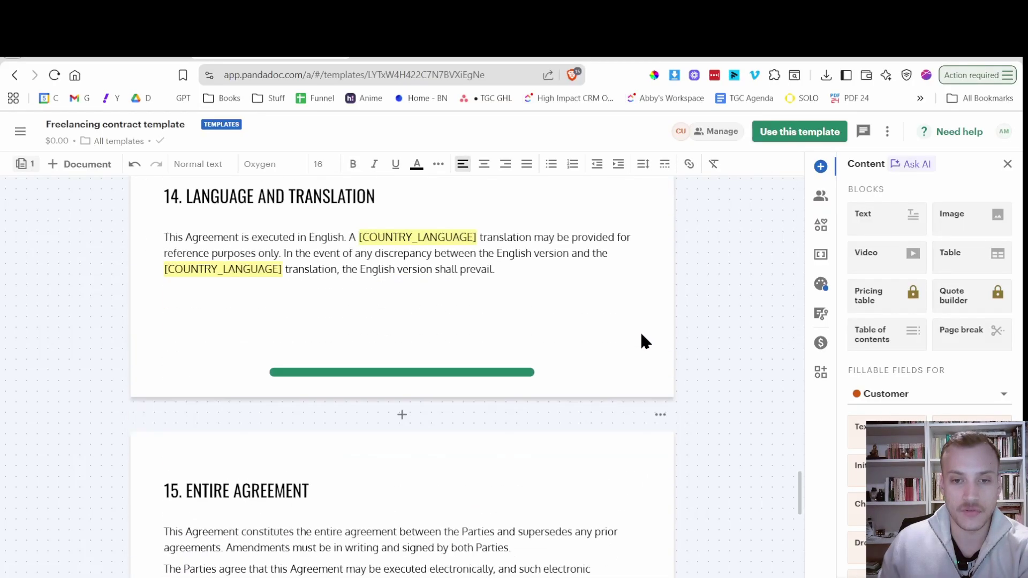
{"action": "scroll", "coordinate": [629, 348], "scroll_direction": "up", "scroll_amount": 1}
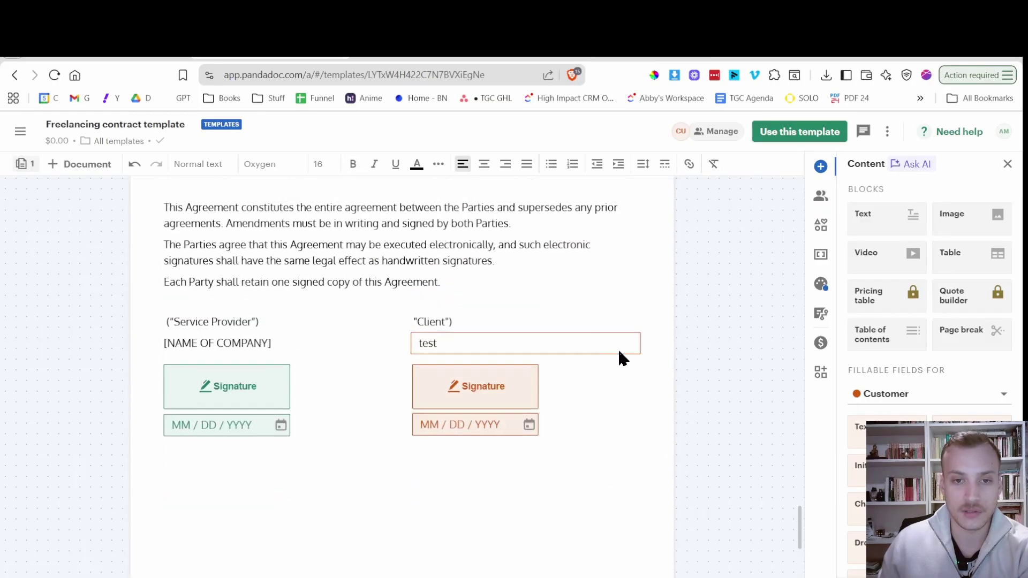
{"action": "left_click", "coordinate": [517, 348]}
{"action": "scroll", "coordinate": [536, 344], "scroll_direction": "down", "scroll_amount": 13}
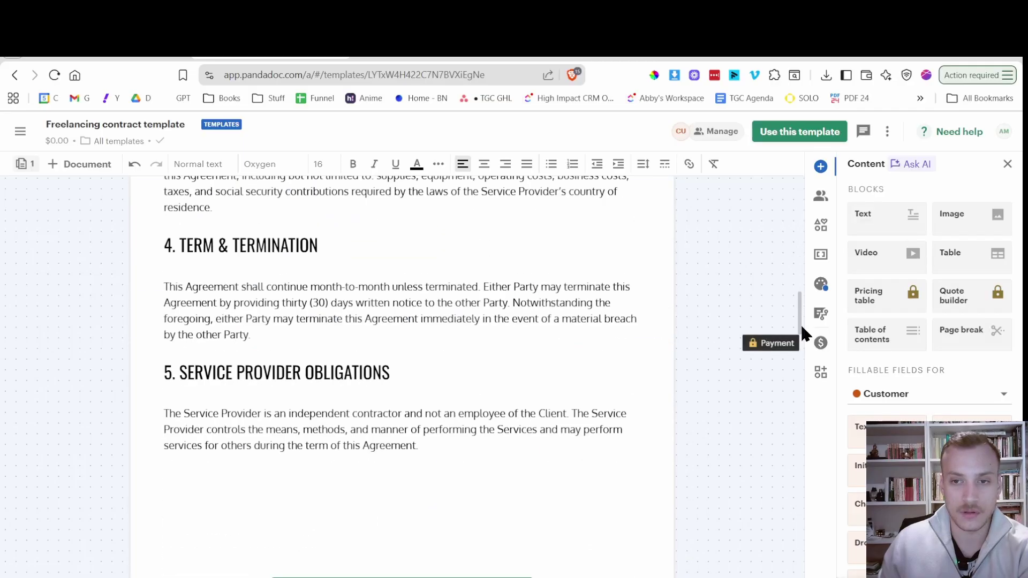
{"action": "mouse_move", "coordinate": [800, 323]}
{"action": "left_mouse_down"}
{"action": "mouse_move", "coordinate": [801, 557]}
{"action": "mouse_move", "coordinate": [805, 530]}
{"action": "left_mouse_up"}
{"action": "scroll", "coordinate": [806, 530], "scroll_direction": "down", "scroll_amount": 1}
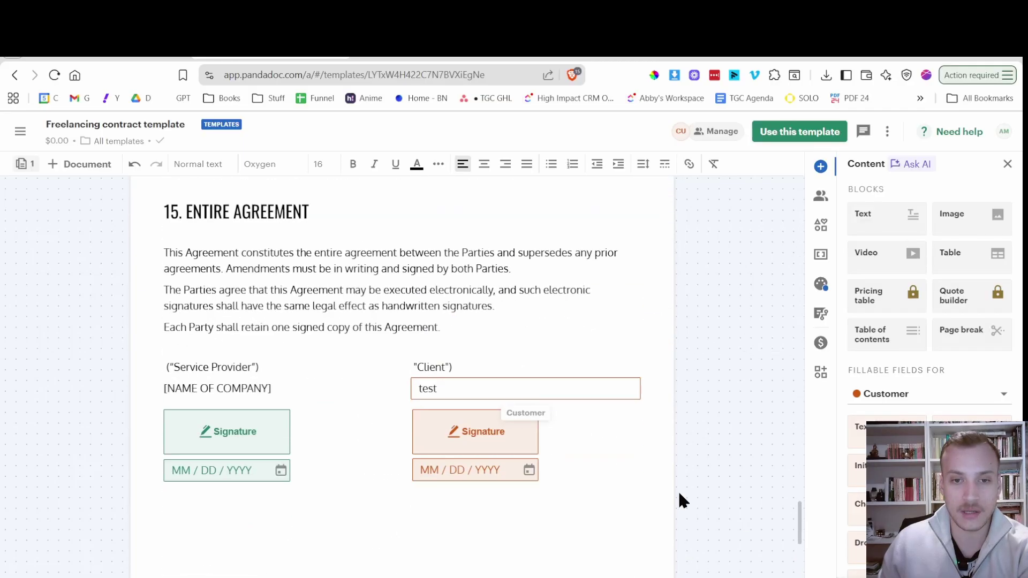
{"action": "left_click", "coordinate": [583, 384]}
{"action": "key", "text": "BackSpace"}
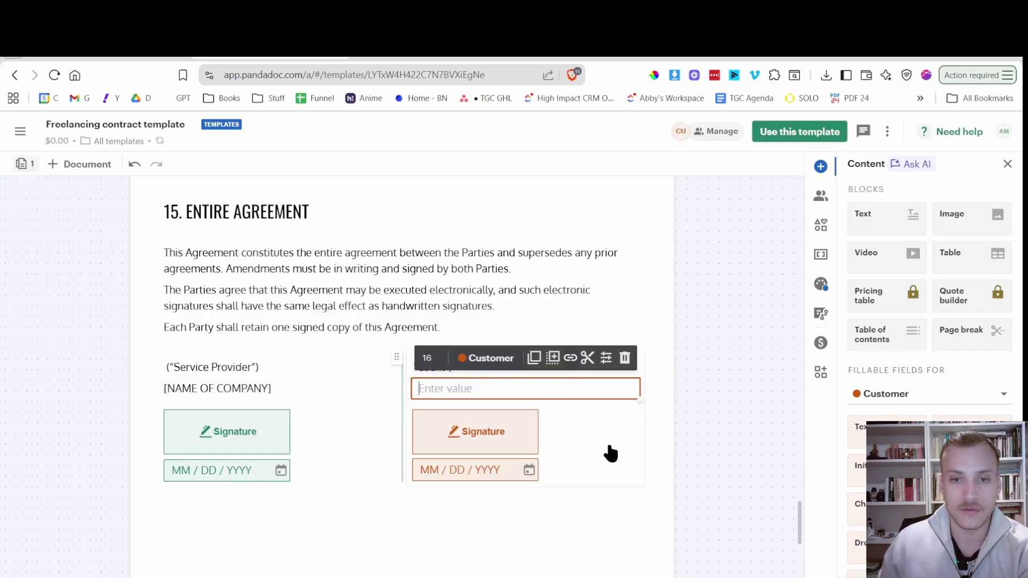
{"action": "left_click", "coordinate": [653, 492]}
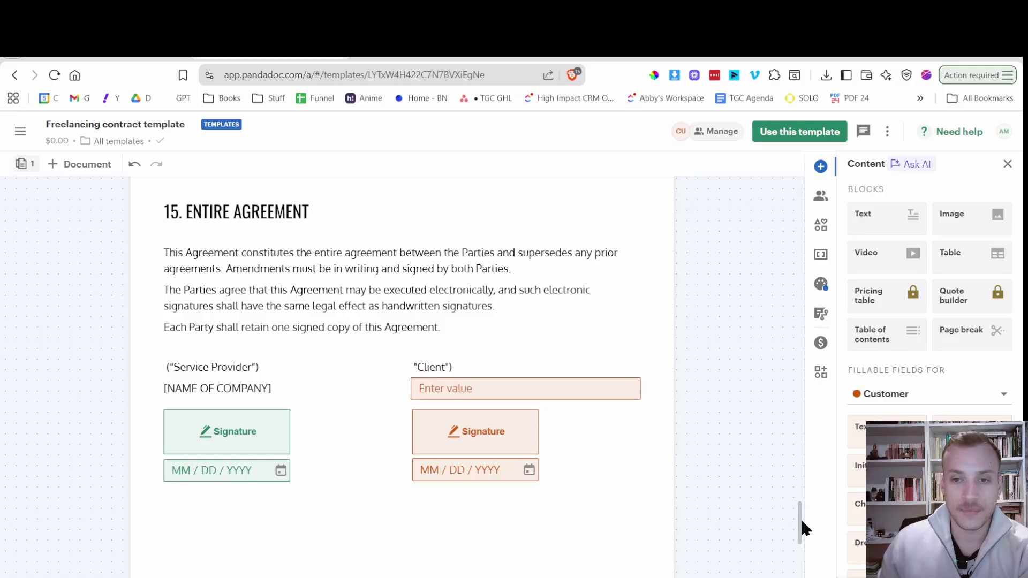
{"action": "left_click_drag", "start_coordinate": [800, 522], "coordinate": [807, 169]}
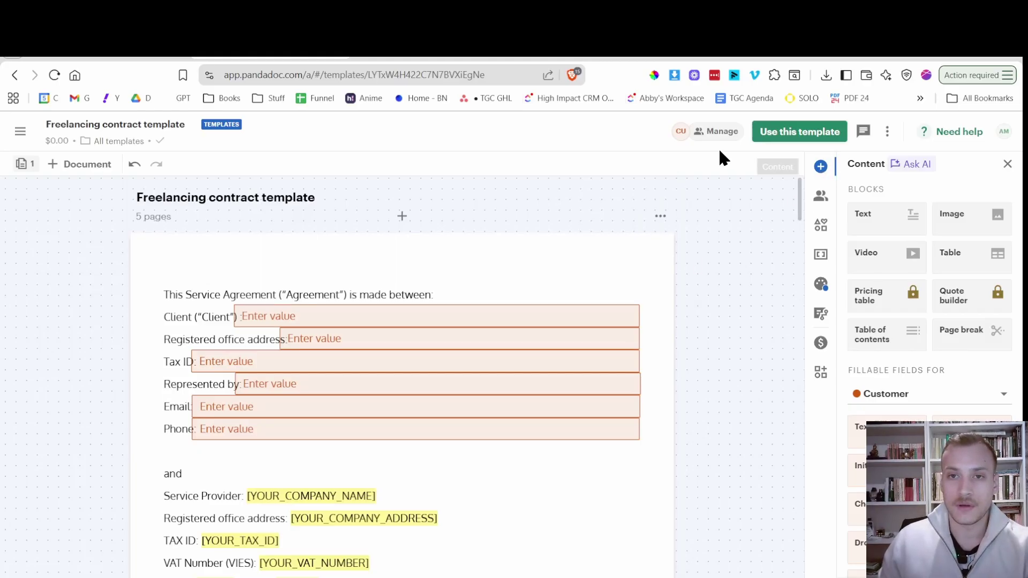
Rename the template's Customer signer role to Me.
{"action": "left_click", "coordinate": [701, 138]}
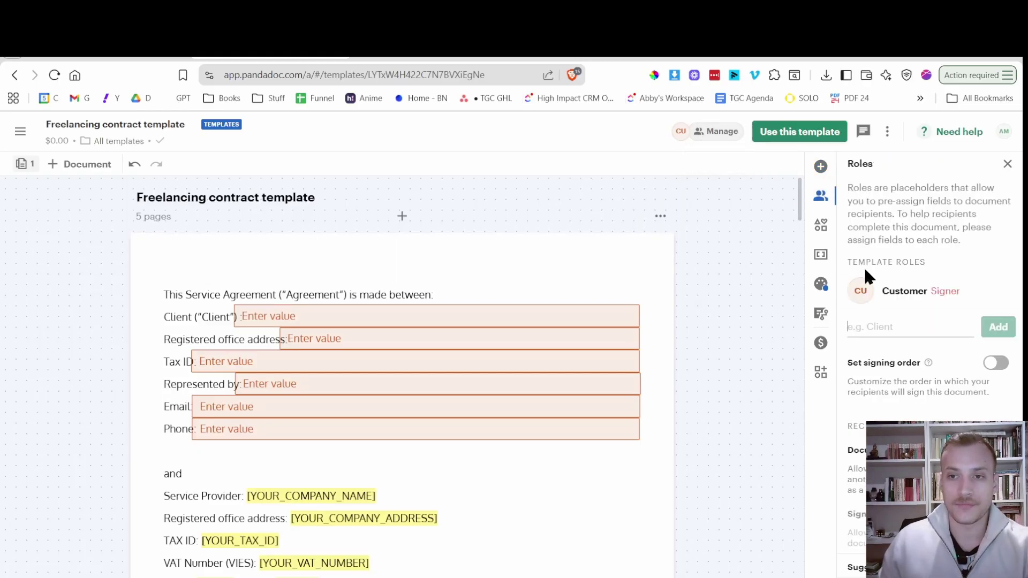
{"action": "left_click", "coordinate": [880, 304]}
{"action": "left_click", "coordinate": [905, 238]}
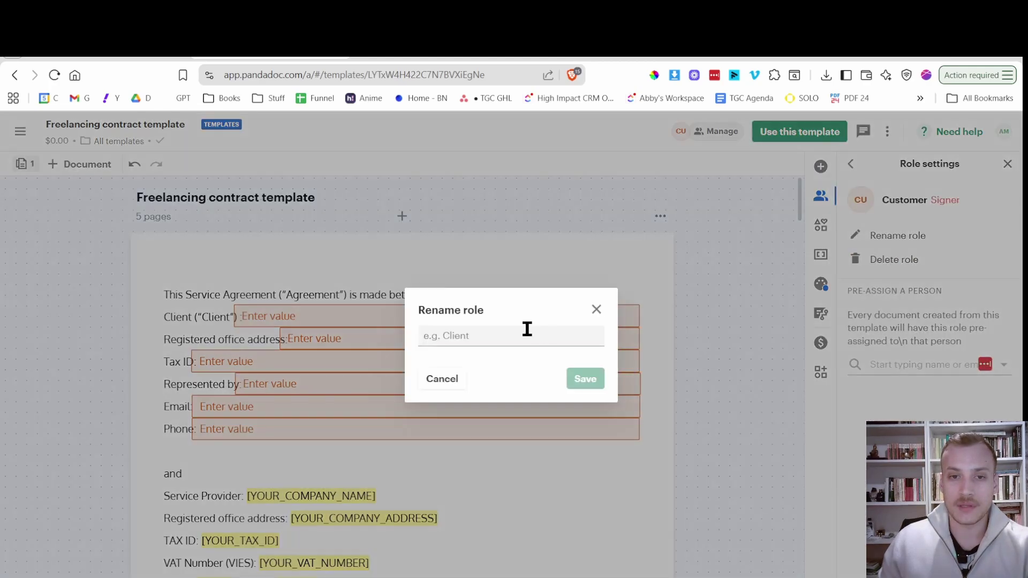
{"action": "type", "text": "Me"}
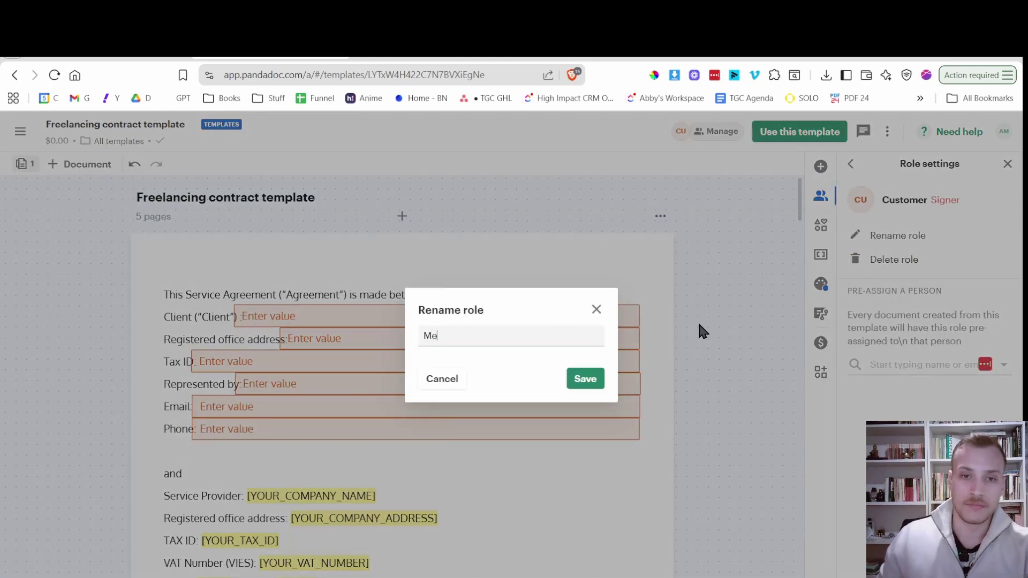
{"action": "left_click", "coordinate": [586, 381]}
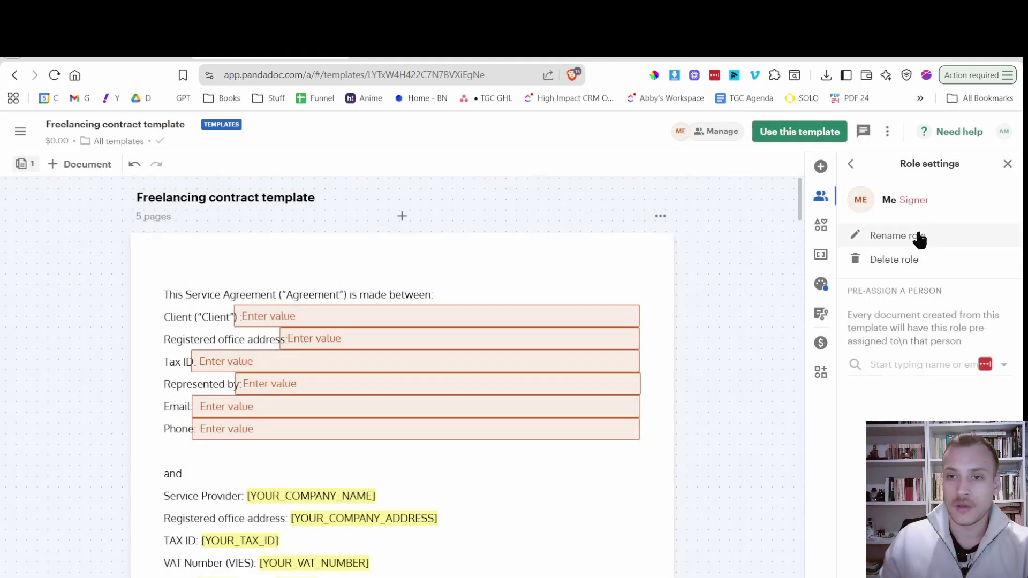
Try pre-assigning a recipient named Client to the role, then dismiss the new recipient form.
{"action": "left_click", "coordinate": [924, 366]}
{"action": "type", "text": "Client"}
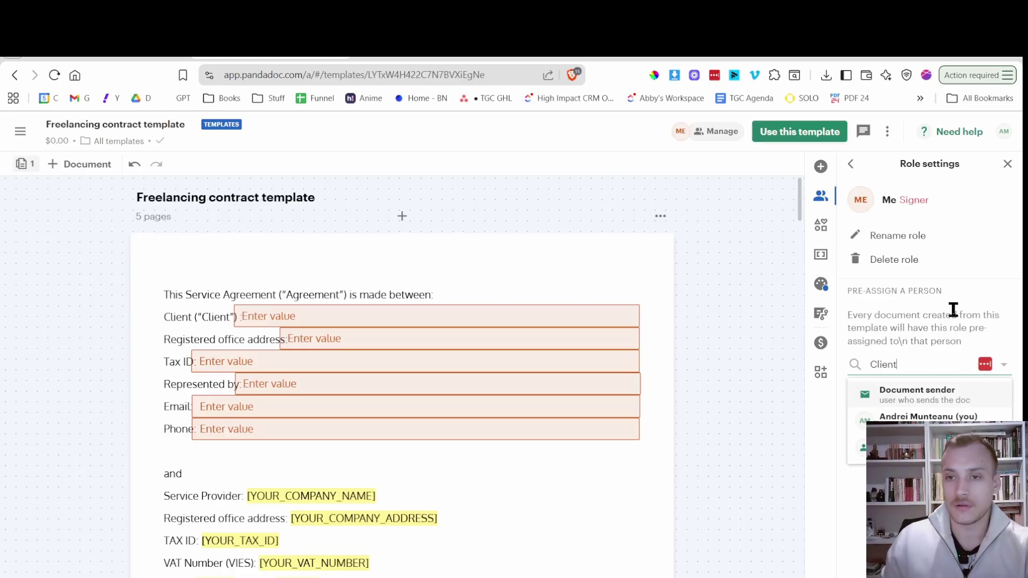
{"action": "key", "text": "Return"}
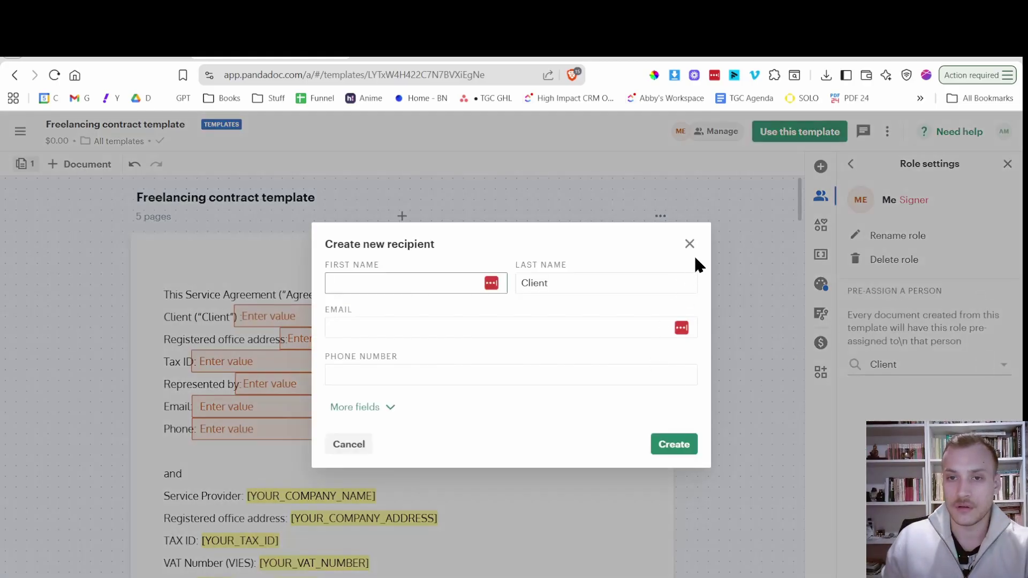
{"action": "left_click", "coordinate": [689, 244]}
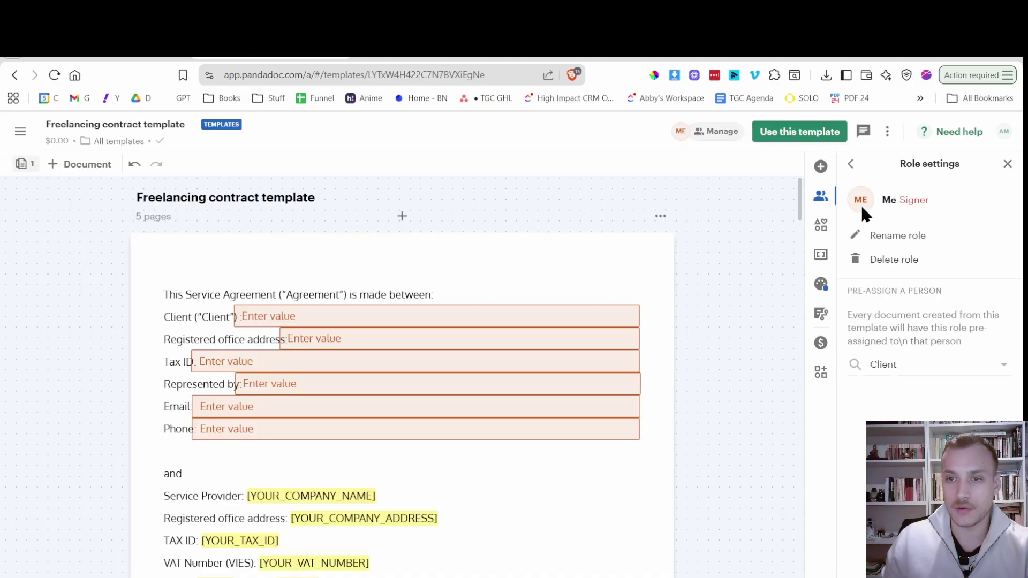
Add a second template role named Client and enable signing order.
{"action": "left_click", "coordinate": [851, 164]}
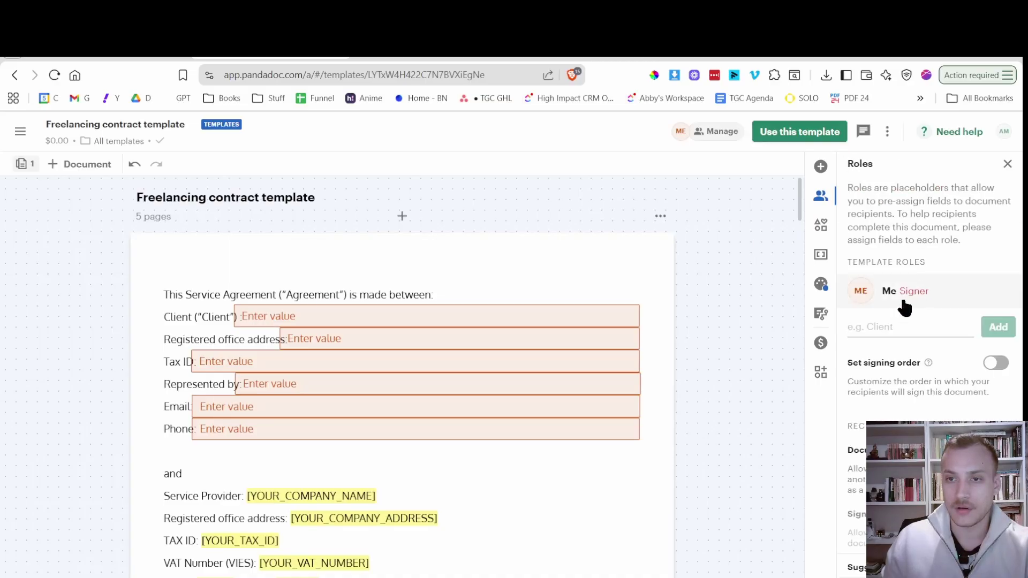
{"action": "left_click", "coordinate": [893, 325]}
{"action": "type", "text": "Clie"}
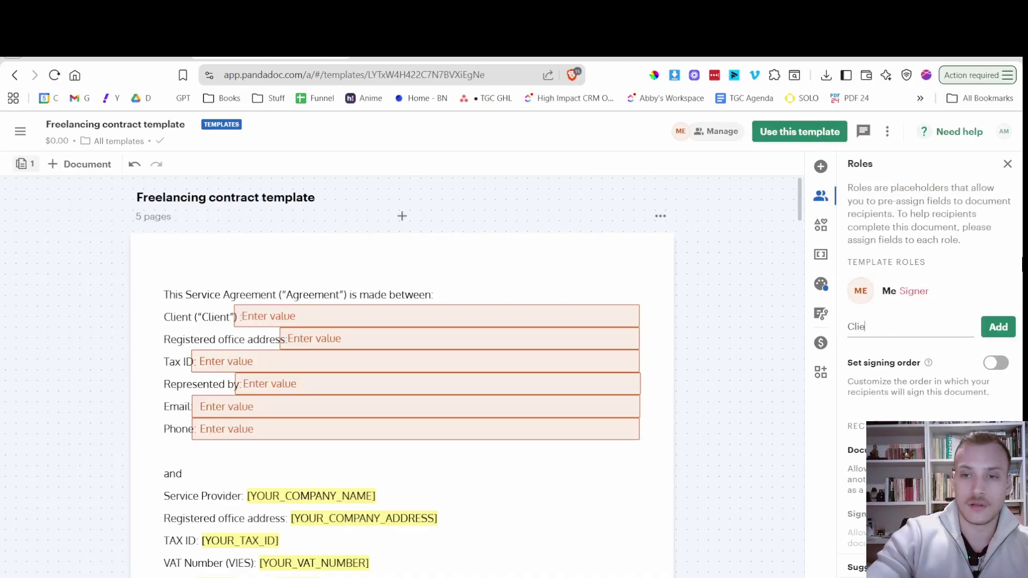
{"action": "type", "text": "nt"}
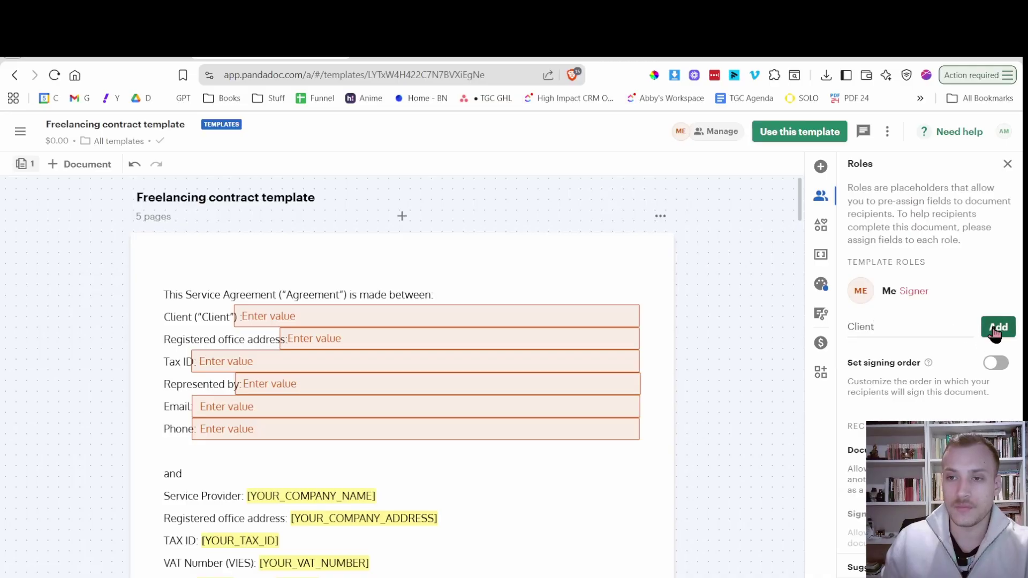
{"action": "left_click", "coordinate": [997, 327]}
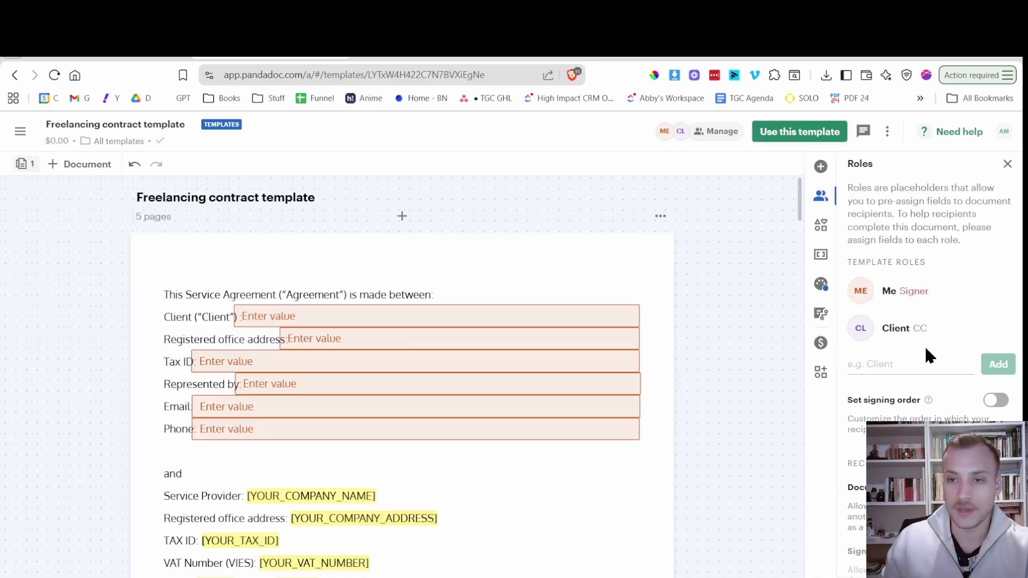
{"action": "mouse_move", "coordinate": [956, 400]}
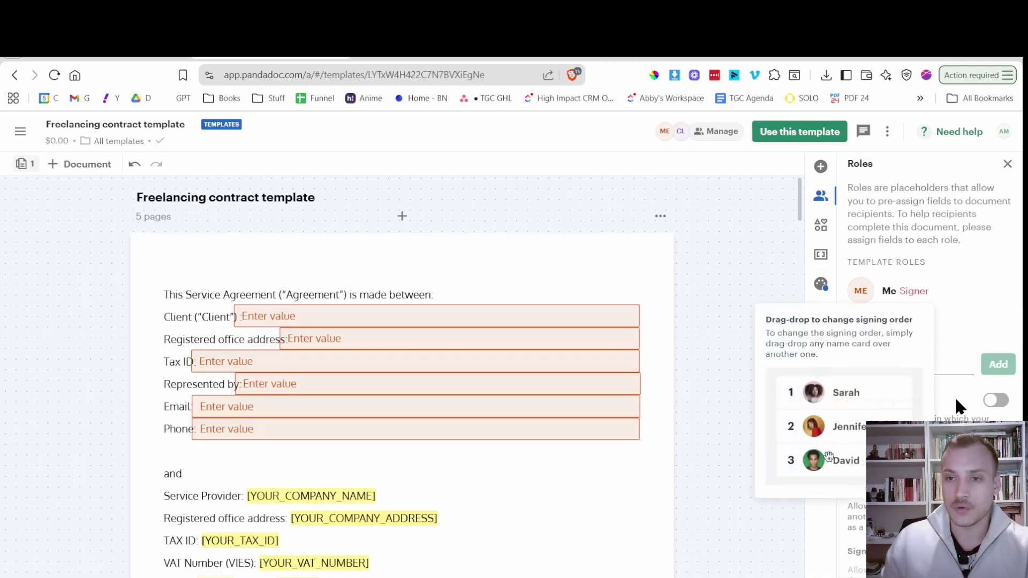
{"action": "left_click", "coordinate": [995, 400]}
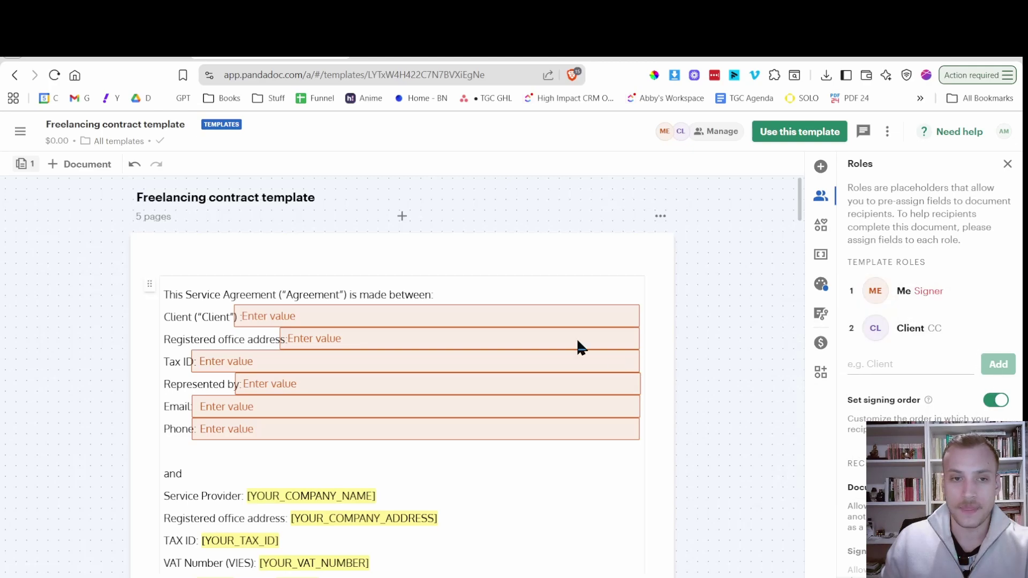
Assign the Client, registered office address and Tax ID fields to the Client role.
{"action": "left_click", "coordinate": [498, 319]}
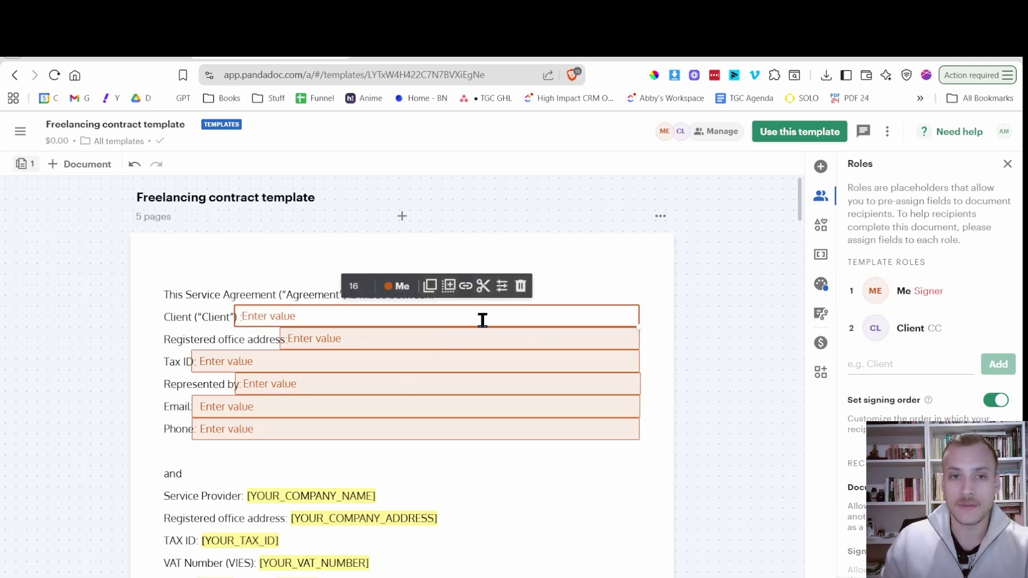
{"action": "left_click", "coordinate": [413, 288]}
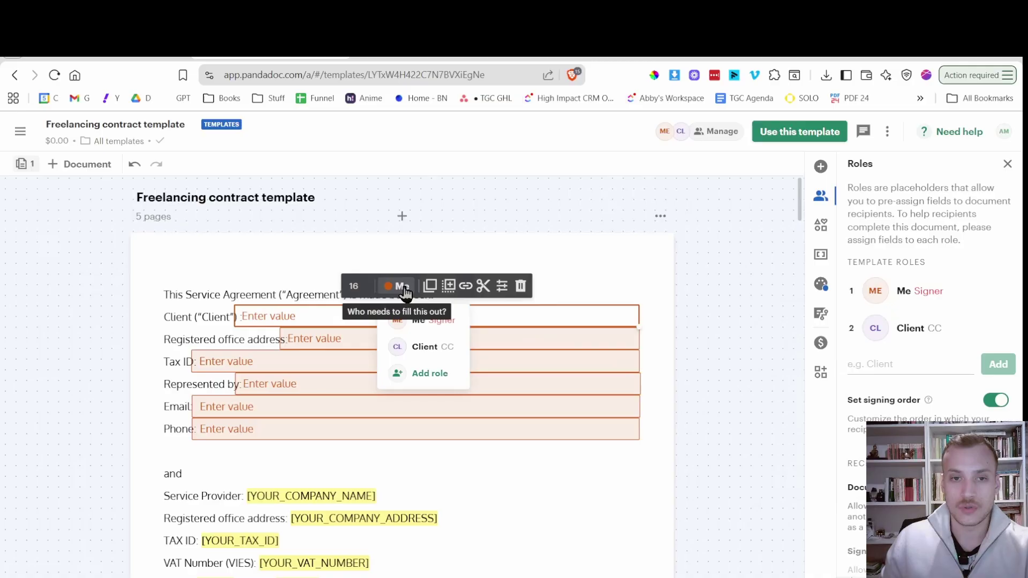
{"action": "left_click", "coordinate": [420, 345]}
{"action": "left_click", "coordinate": [434, 343]}
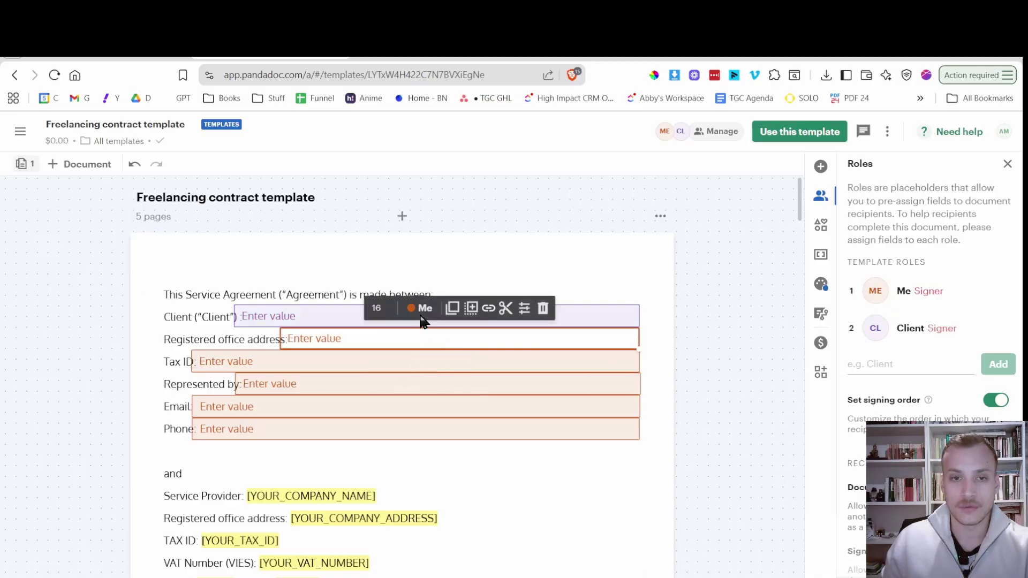
{"action": "left_click", "coordinate": [423, 308]}
{"action": "left_click", "coordinate": [383, 364]}
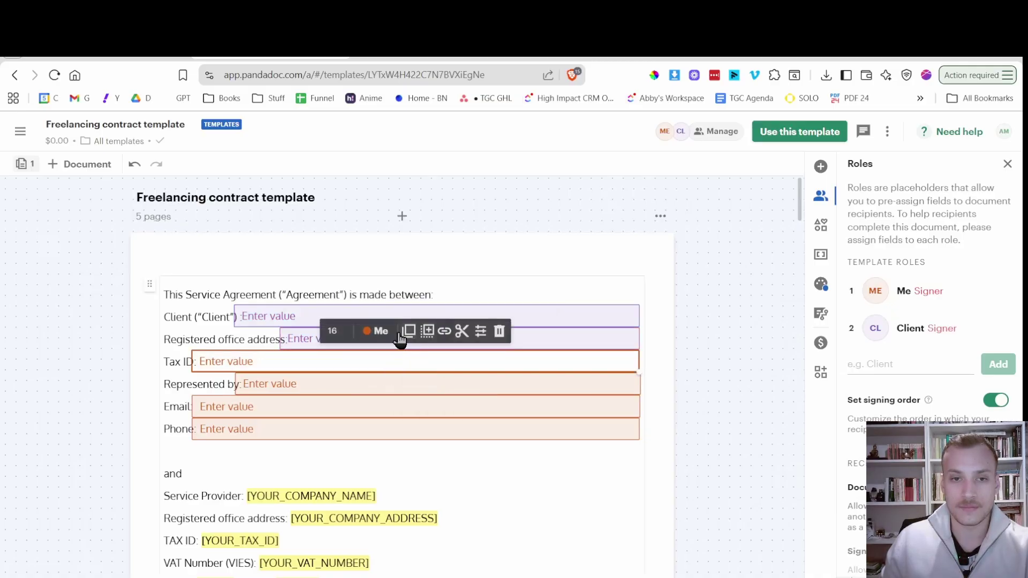
{"action": "left_click", "coordinate": [381, 331]}
{"action": "left_click", "coordinate": [369, 391]}
{"action": "left_click", "coordinate": [371, 386]}
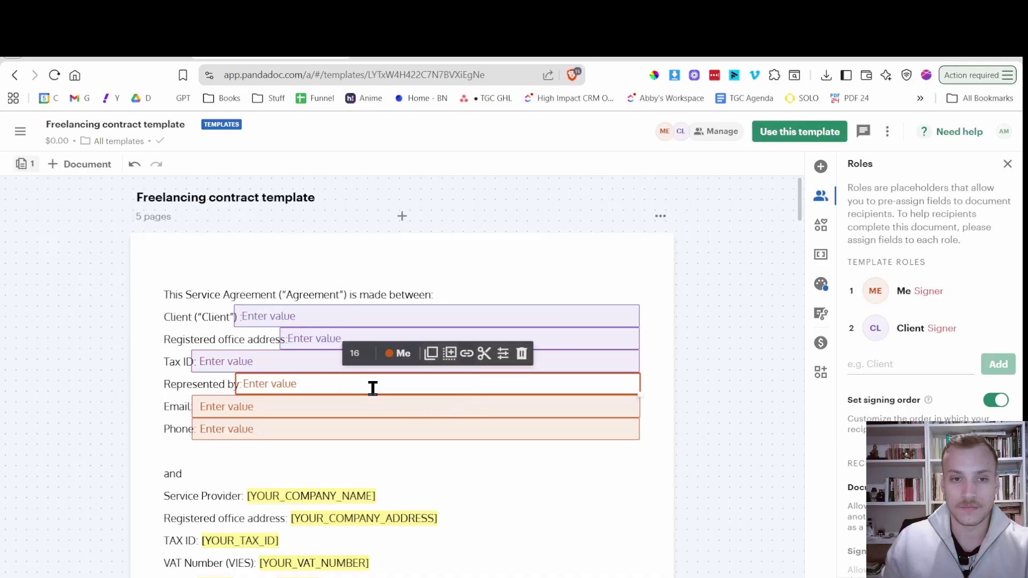
Assign the Represented by, Email and Phone fields to the Client role as well.
{"action": "left_click", "coordinate": [399, 353]}
{"action": "left_click", "coordinate": [384, 415]}
{"action": "left_click", "coordinate": [384, 415]}
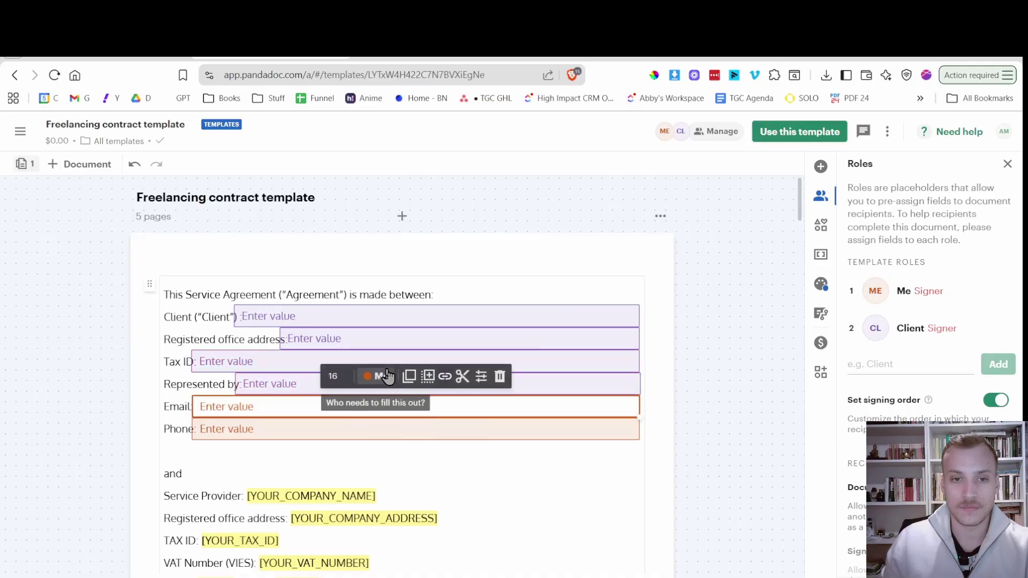
{"action": "left_click", "coordinate": [381, 375]}
{"action": "left_click", "coordinate": [399, 432]}
{"action": "left_click", "coordinate": [361, 423]}
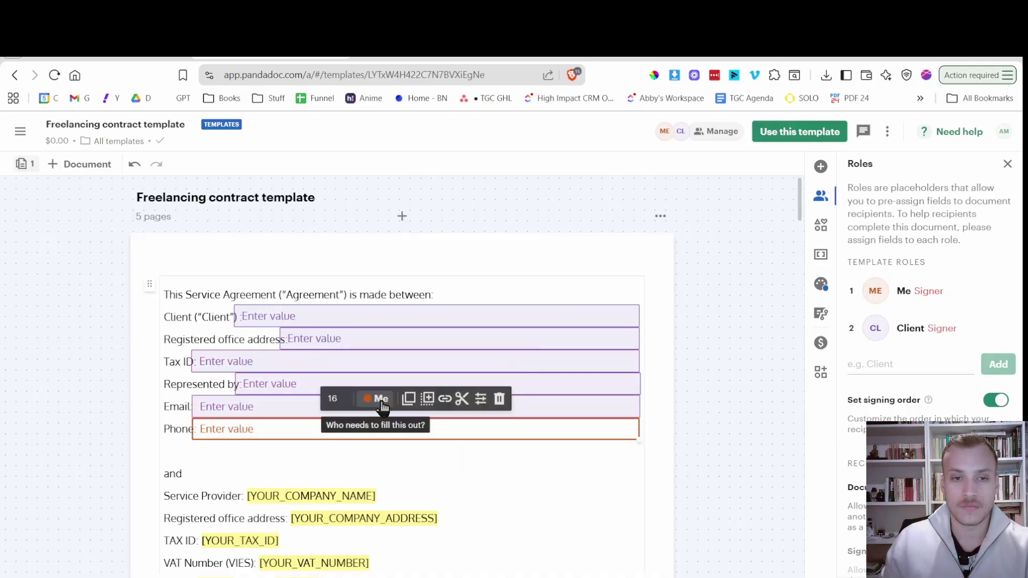
{"action": "left_click", "coordinate": [378, 398]}
{"action": "left_click", "coordinate": [380, 459]}
{"action": "left_click", "coordinate": [509, 483]}
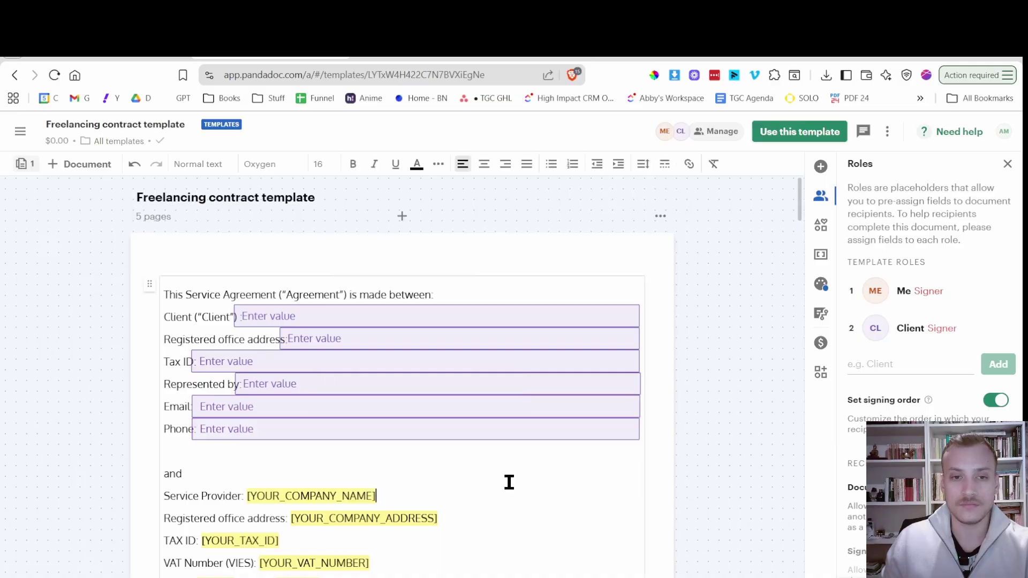
{"action": "scroll", "coordinate": [519, 387], "scroll_direction": "down", "scroll_amount": 15}
{"action": "scroll", "coordinate": [539, 356], "scroll_direction": "down", "scroll_amount": 20}
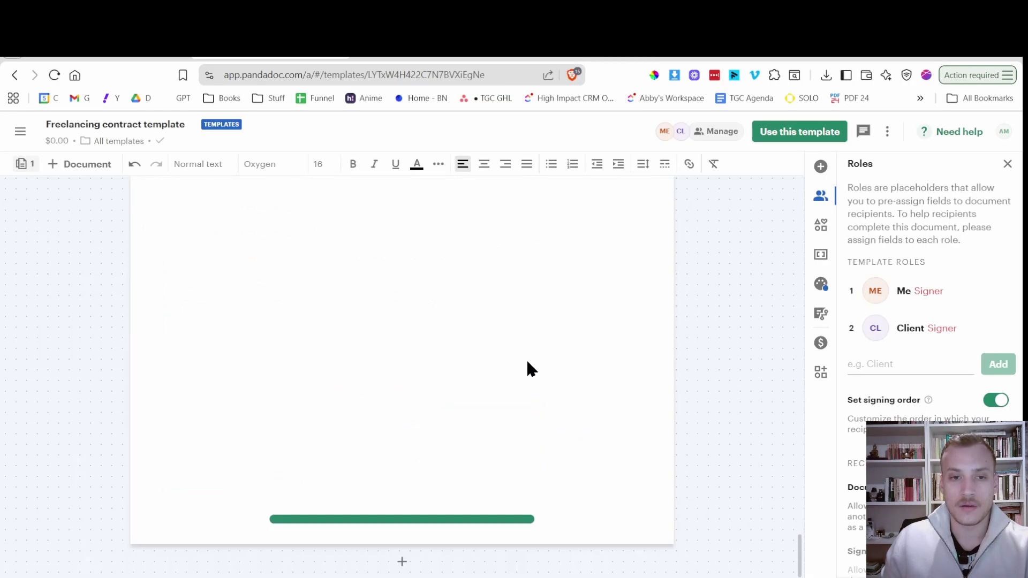
Assign the Service Provider signature and date fields to Me.
{"action": "left_click", "coordinate": [234, 387]}
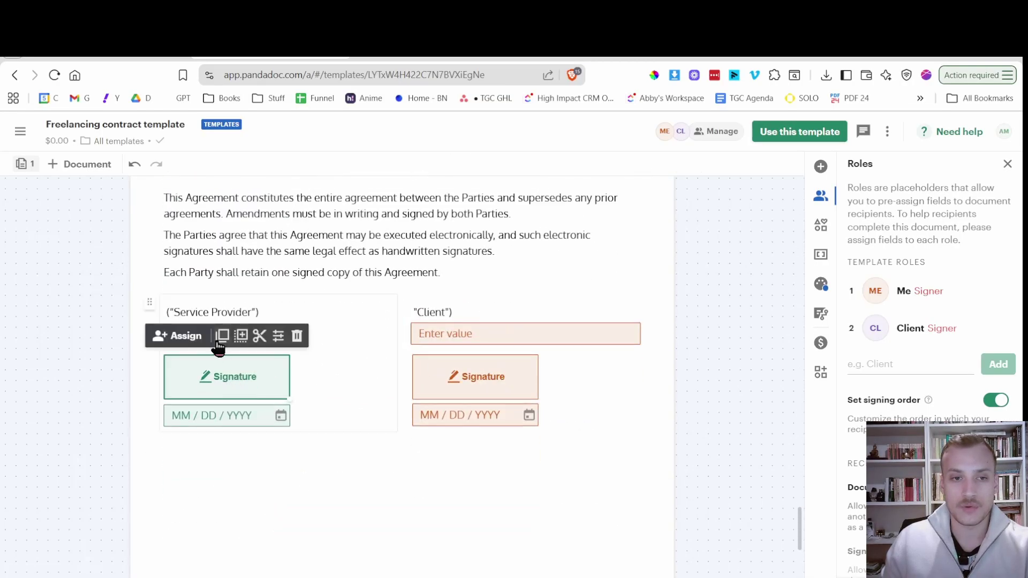
{"action": "left_click", "coordinate": [179, 336]}
{"action": "left_click", "coordinate": [204, 377]}
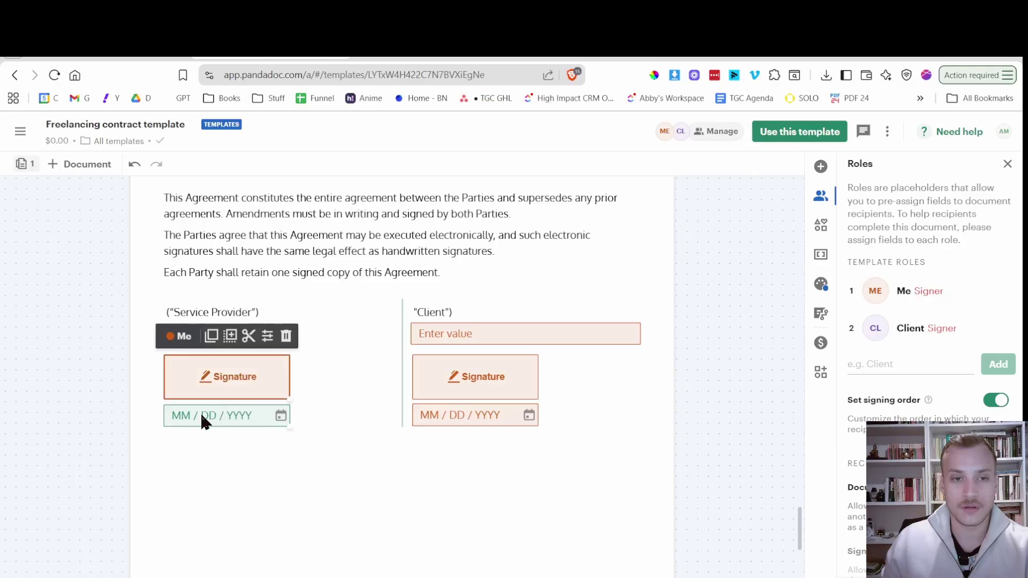
{"action": "left_click", "coordinate": [200, 410]}
{"action": "left_click", "coordinate": [189, 386]}
{"action": "left_click", "coordinate": [184, 422]}
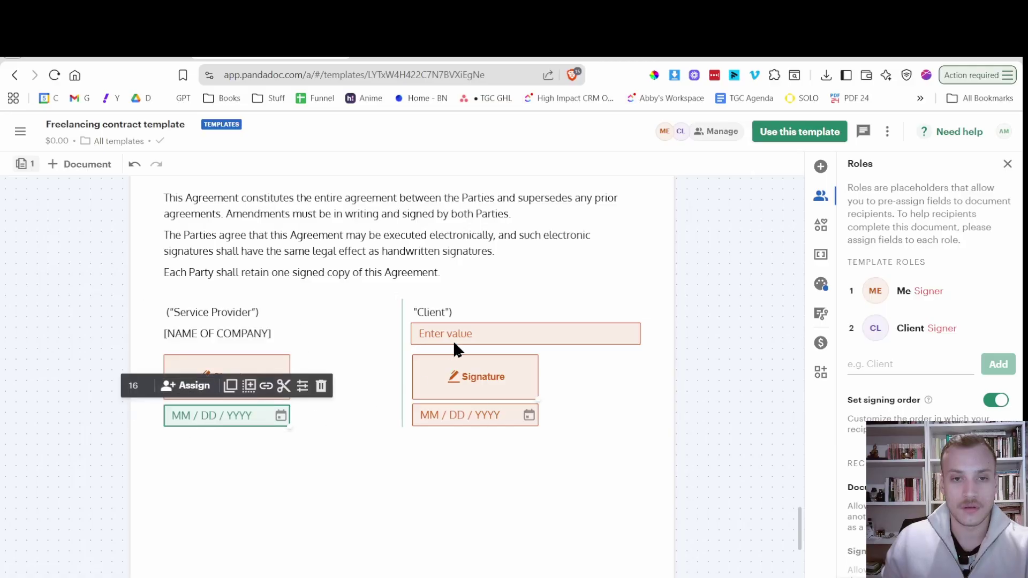
Assign the Client name, signature and date fields to the Client role.
{"action": "left_click", "coordinate": [453, 338]}
{"action": "left_click", "coordinate": [486, 303]}
{"action": "left_click", "coordinate": [489, 360]}
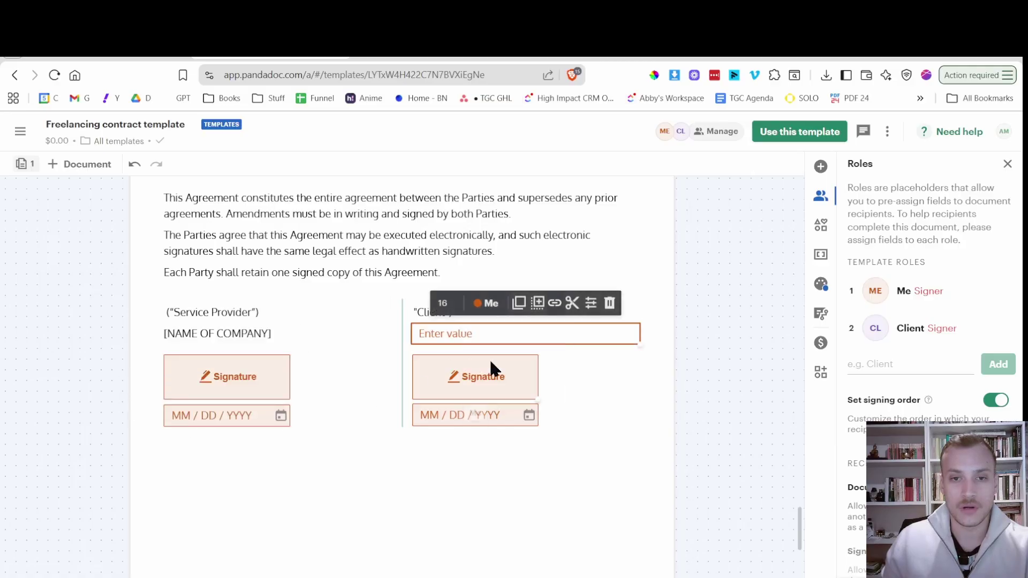
{"action": "left_click", "coordinate": [457, 378]}
{"action": "left_click", "coordinate": [435, 341]}
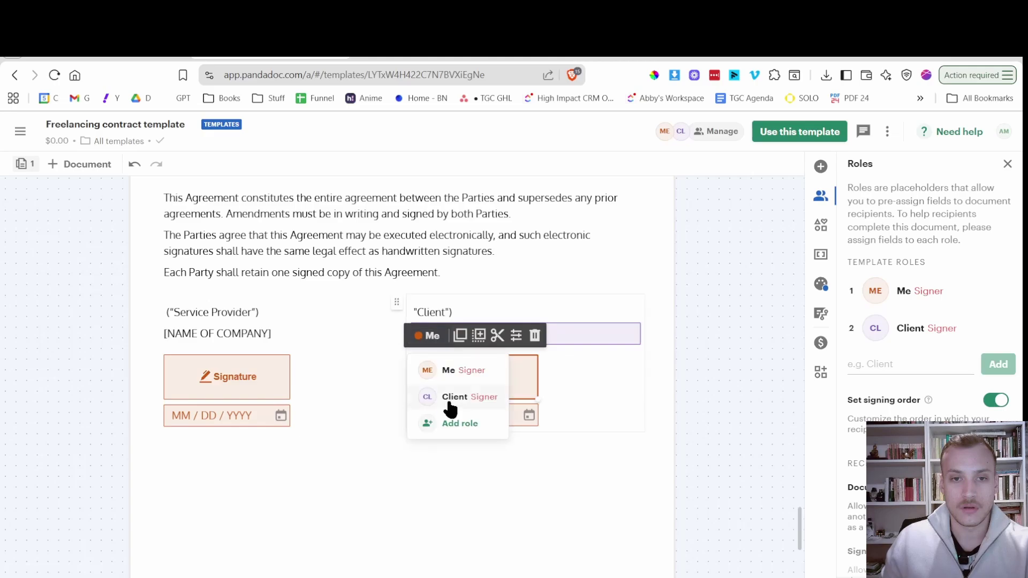
{"action": "left_click", "coordinate": [449, 401]}
{"action": "left_click", "coordinate": [468, 415]}
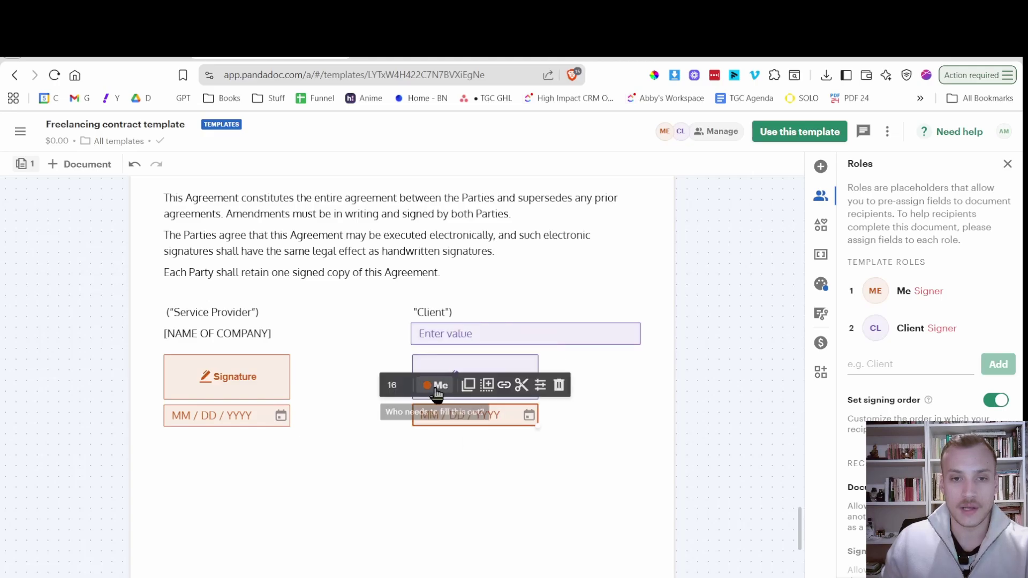
{"action": "left_click", "coordinate": [436, 384]}
{"action": "left_click", "coordinate": [454, 448]}
{"action": "left_click", "coordinate": [595, 452]}
Start a new document from the template using Use this template.
{"action": "scroll", "coordinate": [610, 449], "scroll_direction": "up", "scroll_amount": 17}
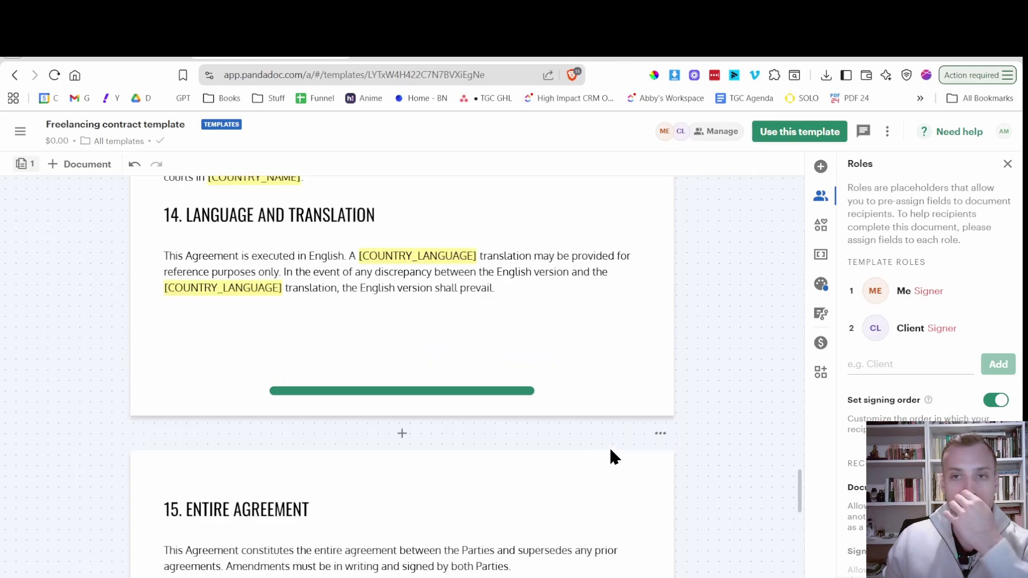
{"action": "scroll", "coordinate": [613, 446], "scroll_direction": "down", "scroll_amount": 10}
{"action": "scroll", "coordinate": [614, 448], "scroll_direction": "up", "scroll_amount": 20}
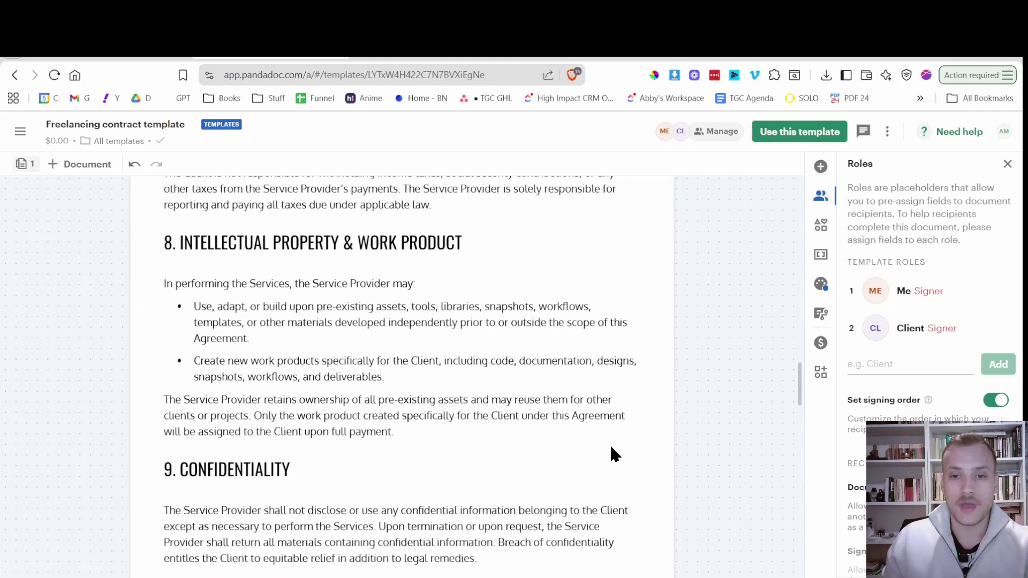
{"action": "scroll", "coordinate": [614, 470], "scroll_direction": "up", "scroll_amount": 1}
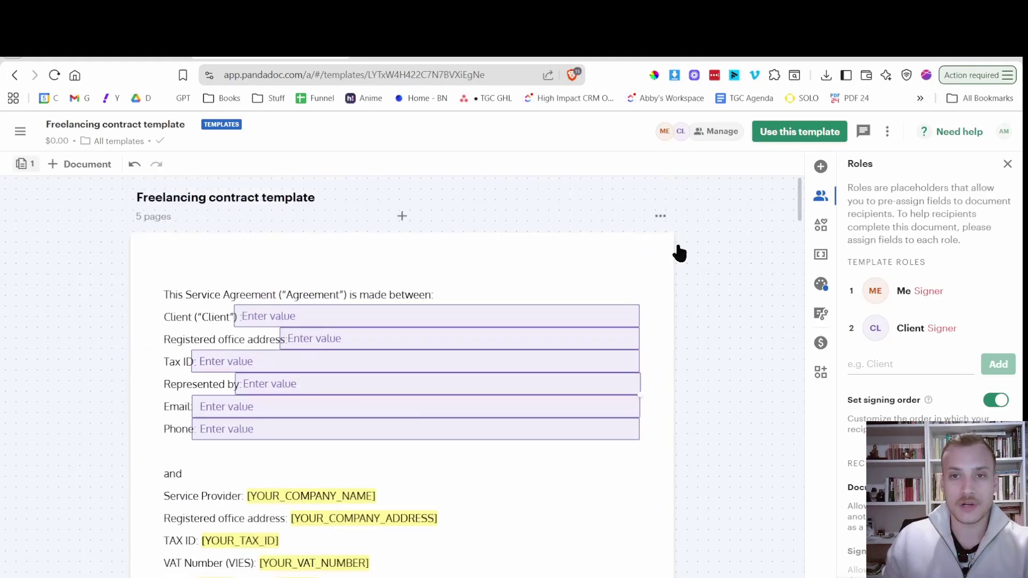
{"action": "left_click", "coordinate": [803, 134]}
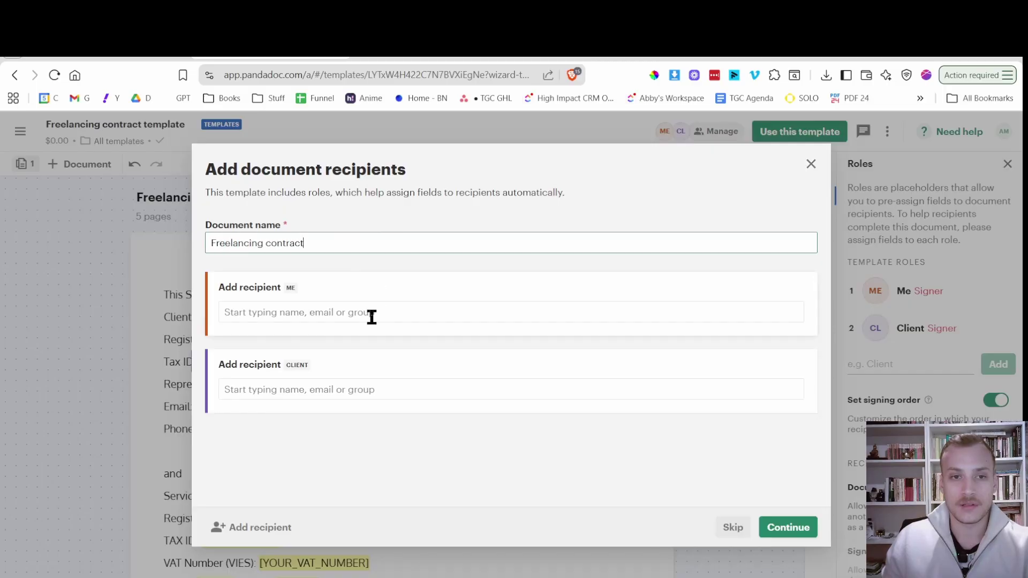
Set yourself as the Me recipient, add the client's e-mail as Client, and create the draft.
{"action": "left_click", "coordinate": [371, 317]}
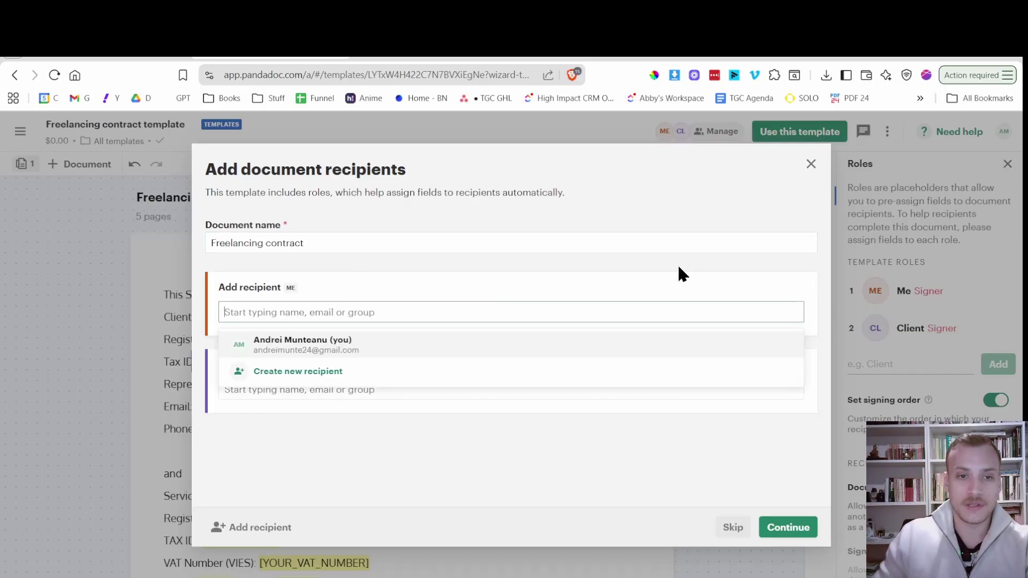
{"action": "left_click", "coordinate": [450, 349]}
{"action": "left_click", "coordinate": [386, 366]}
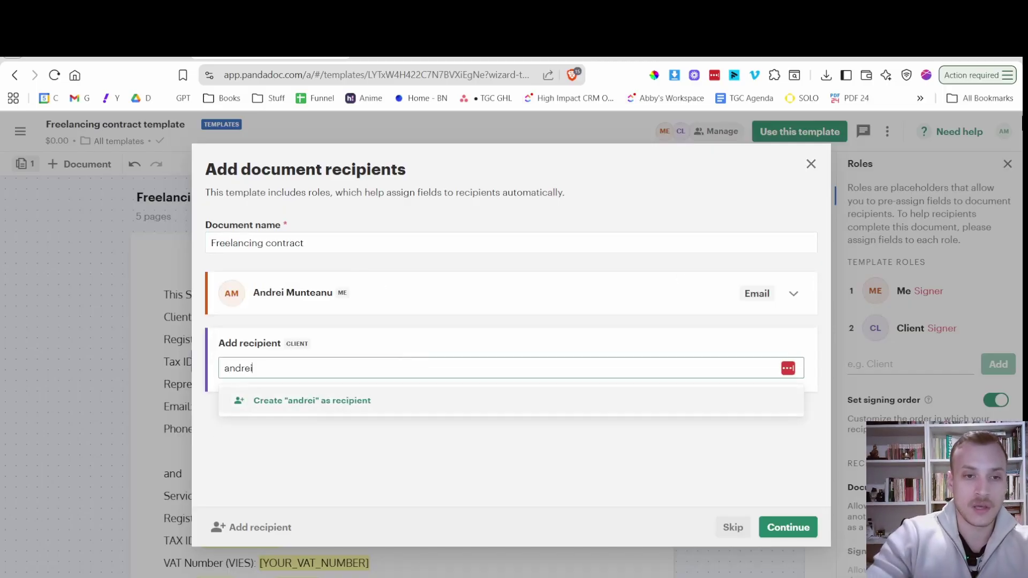
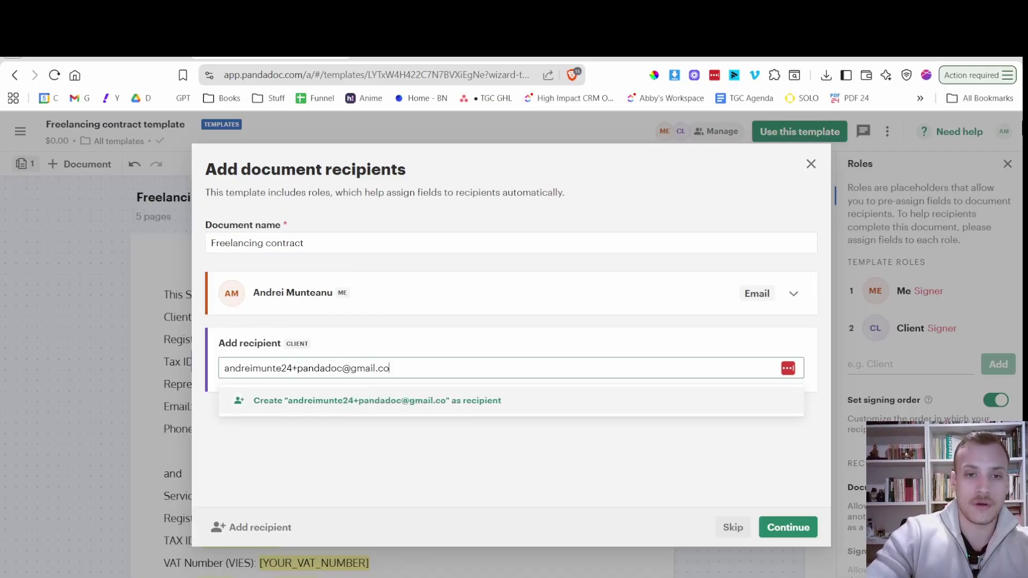
{"action": "left_click", "coordinate": [452, 399]}
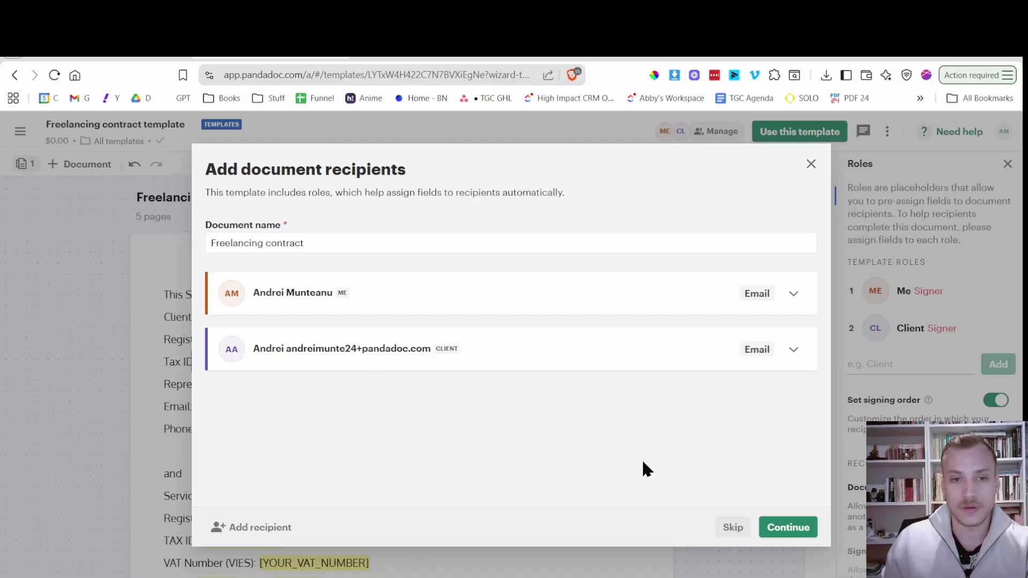
{"action": "left_click", "coordinate": [771, 524]}
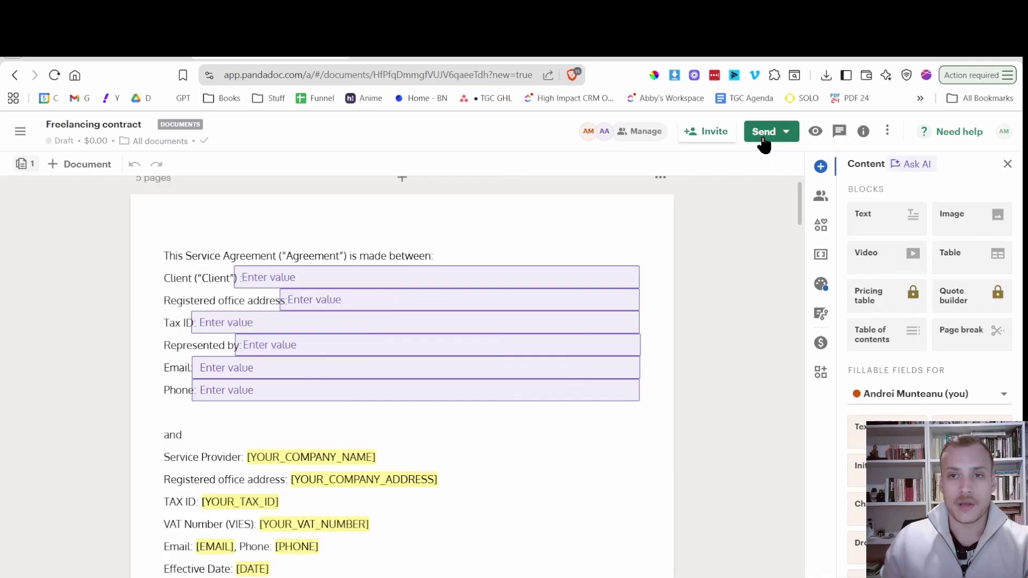
Send the Freelancing contract by e-mail to both recipients, choosing Do not replace for variables.
{"action": "left_click", "coordinate": [762, 138]}
{"action": "left_click", "coordinate": [710, 186]}
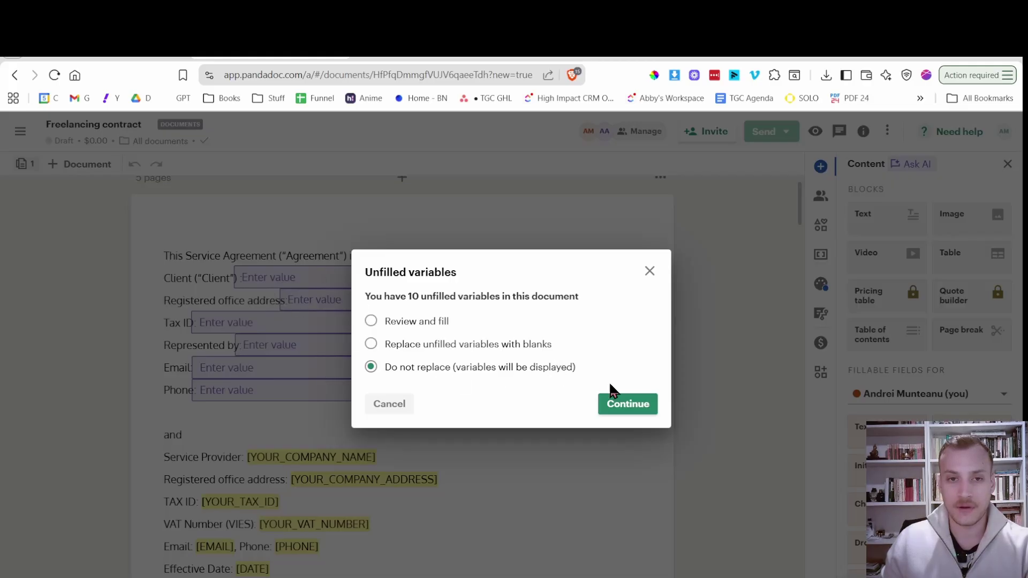
{"action": "left_click", "coordinate": [630, 412]}
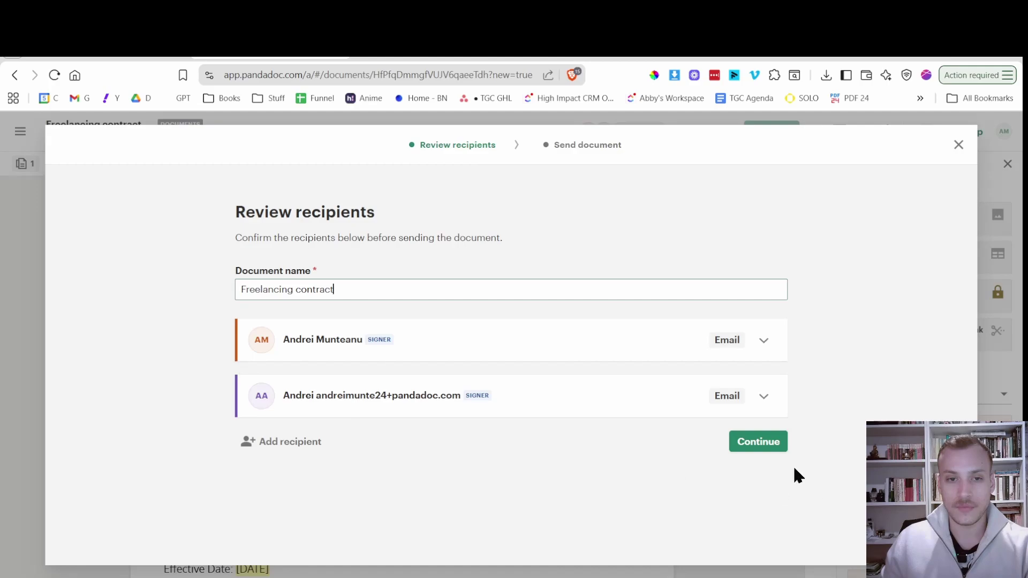
{"action": "left_click", "coordinate": [768, 449]}
{"action": "left_click", "coordinate": [326, 390]}
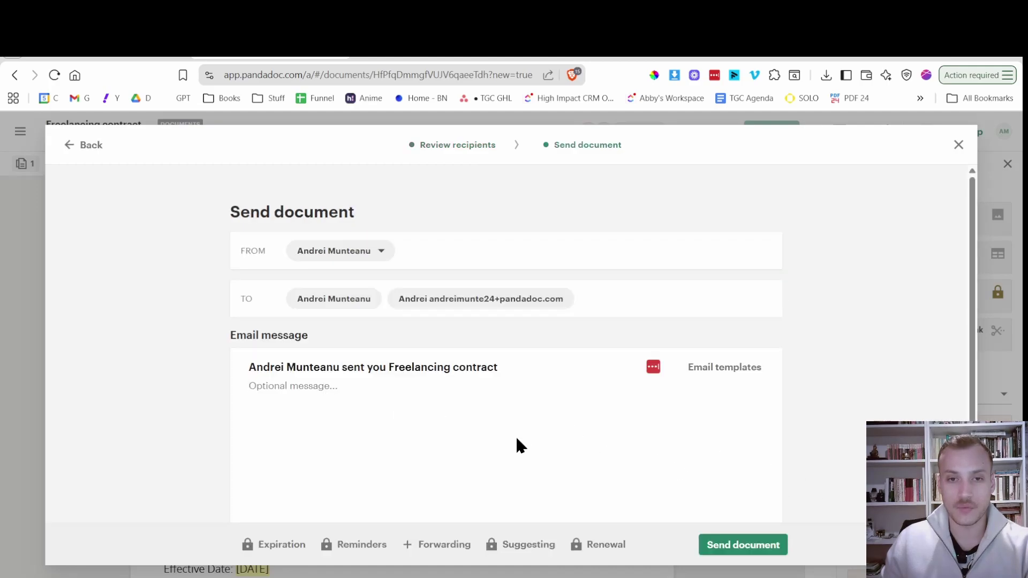
{"action": "left_click", "coordinate": [729, 545]}
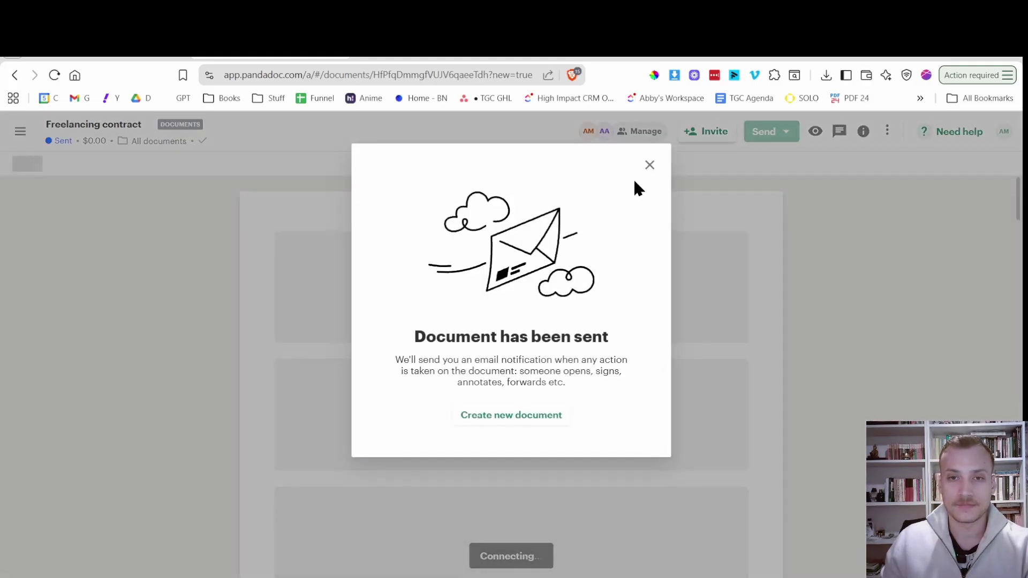
Sign the contract as Service Provider, date it 11/05/2025, and finish your part.
{"action": "left_click", "coordinate": [650, 166]}
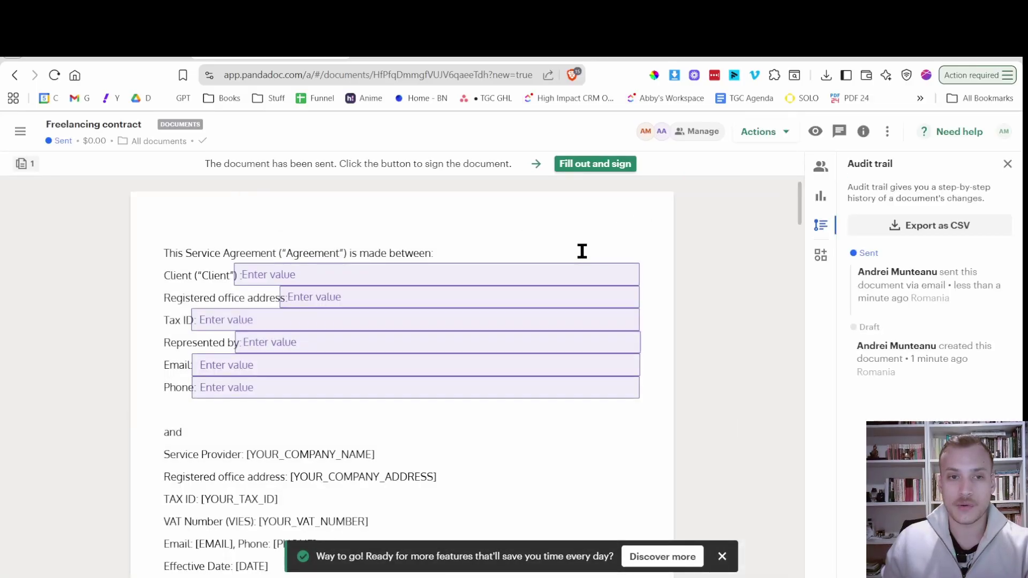
{"action": "left_click", "coordinate": [587, 170]}
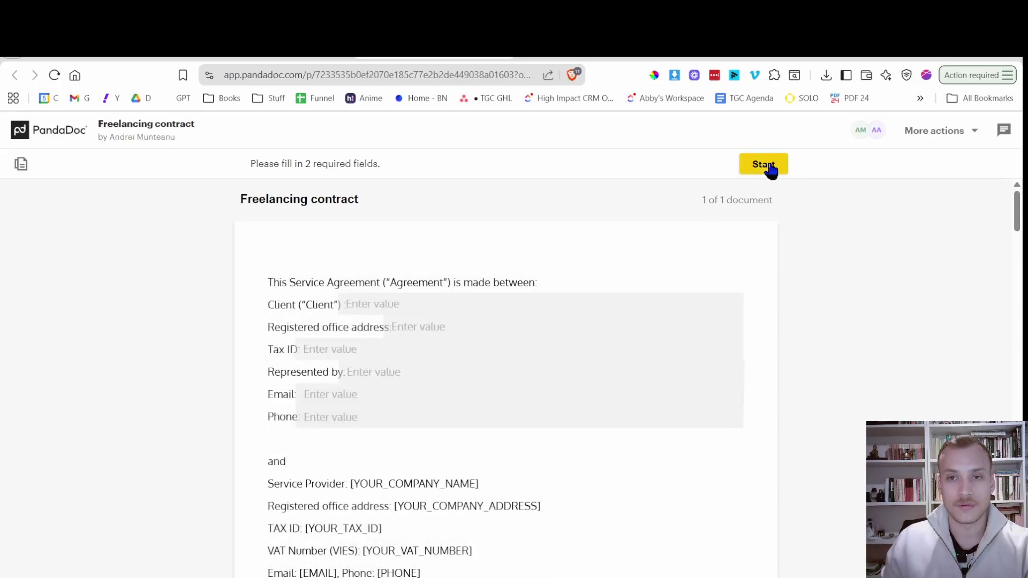
{"action": "left_click", "coordinate": [771, 169]}
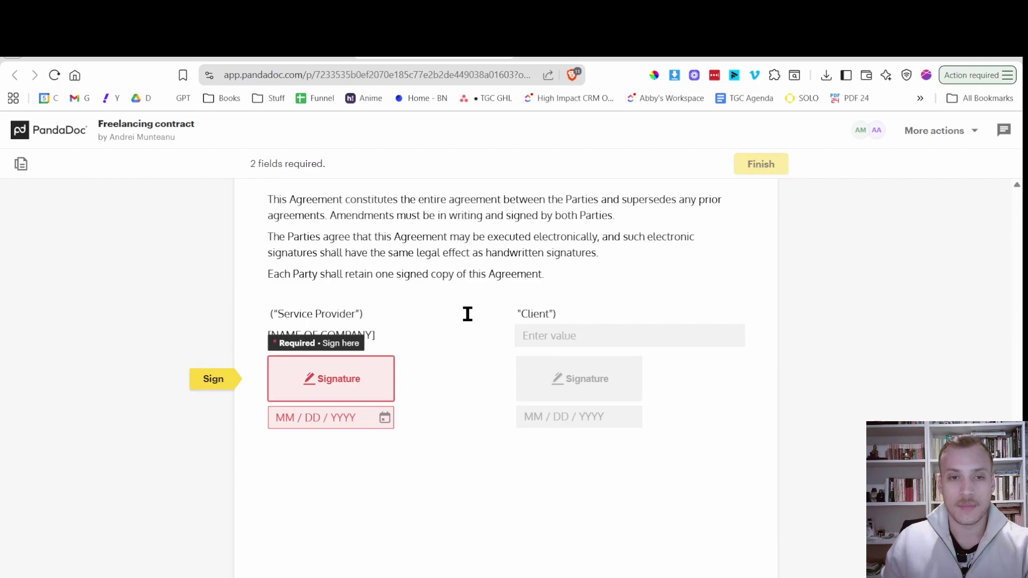
{"action": "left_click", "coordinate": [351, 376]}
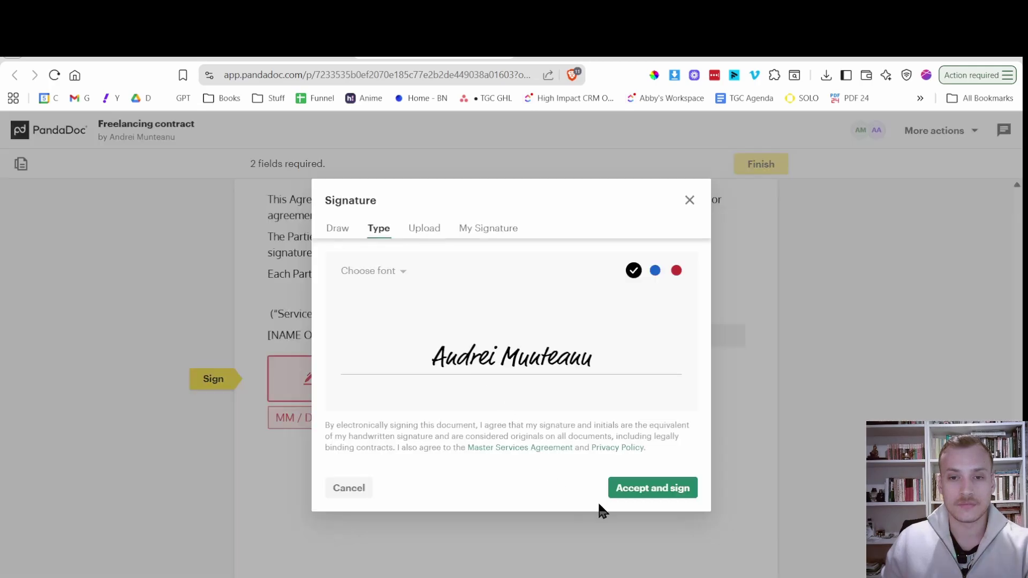
{"action": "left_click", "coordinate": [660, 492]}
{"action": "left_click", "coordinate": [355, 416]}
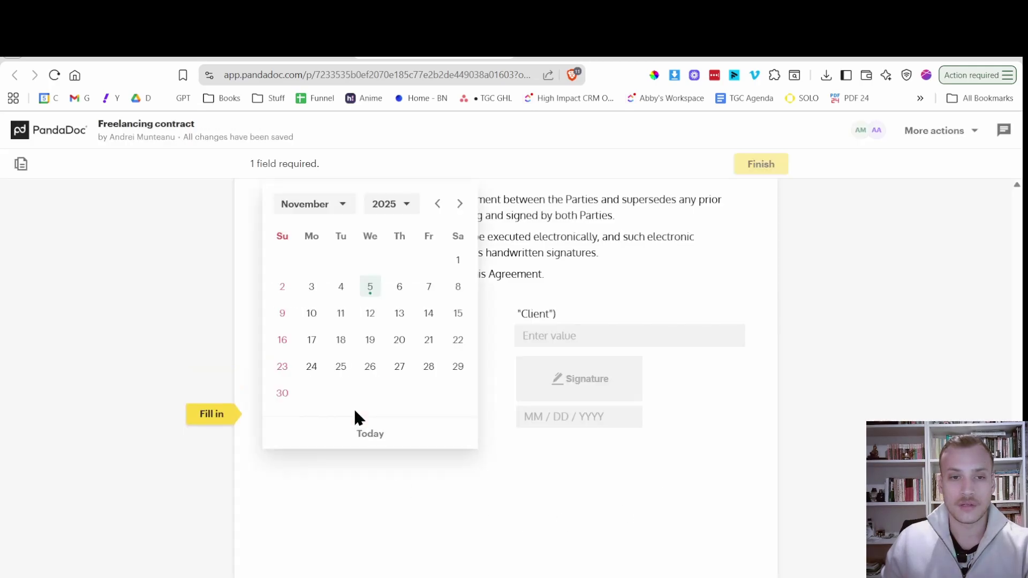
{"action": "left_click", "coordinate": [369, 289]}
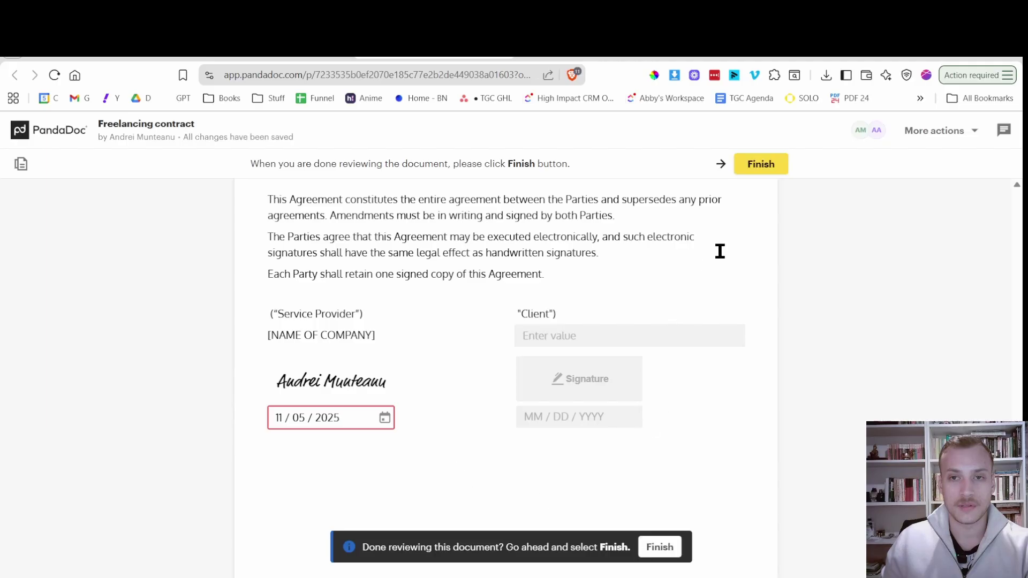
{"action": "left_click", "coordinate": [767, 167]}
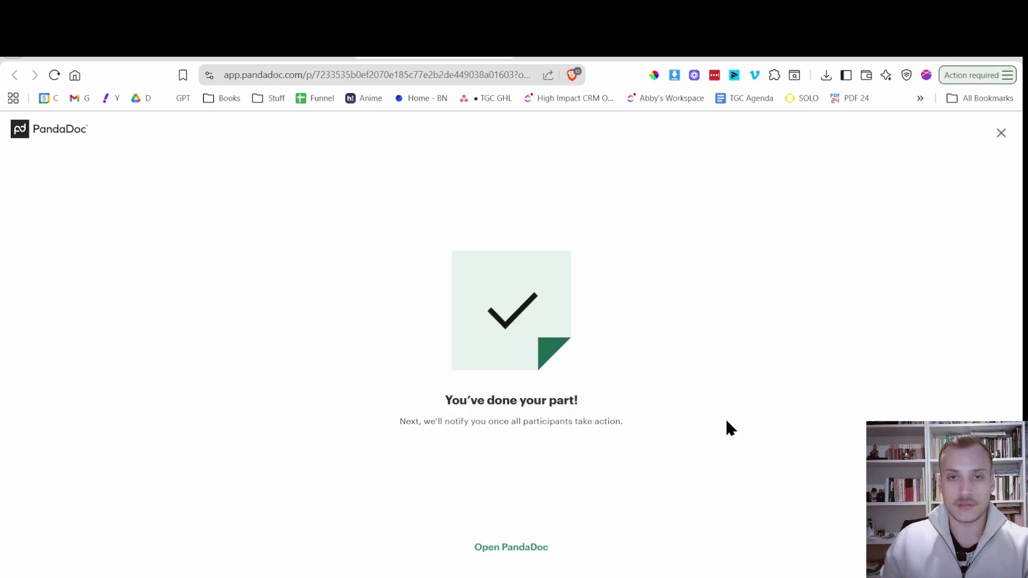
In Gmail, open the Freelancing contract from the latest PandaDoc invitation email.
{"action": "key", "text": "ctrl+Tab"}
{"action": "scroll", "coordinate": [416, 351], "scroll_direction": "down", "scroll_amount": 1}
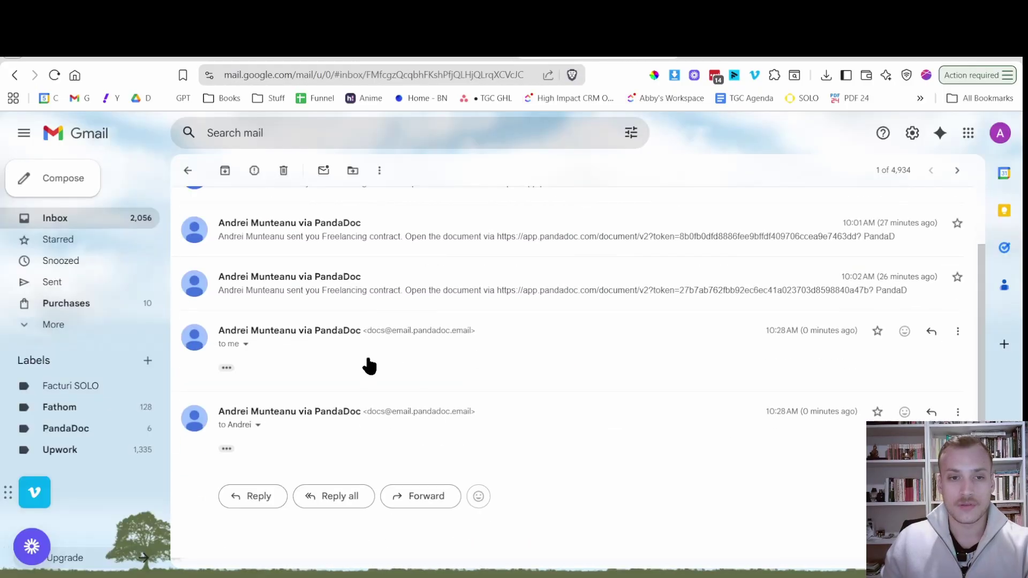
{"action": "left_click", "coordinate": [226, 449]}
{"action": "scroll", "coordinate": [439, 375], "scroll_direction": "down", "scroll_amount": 5}
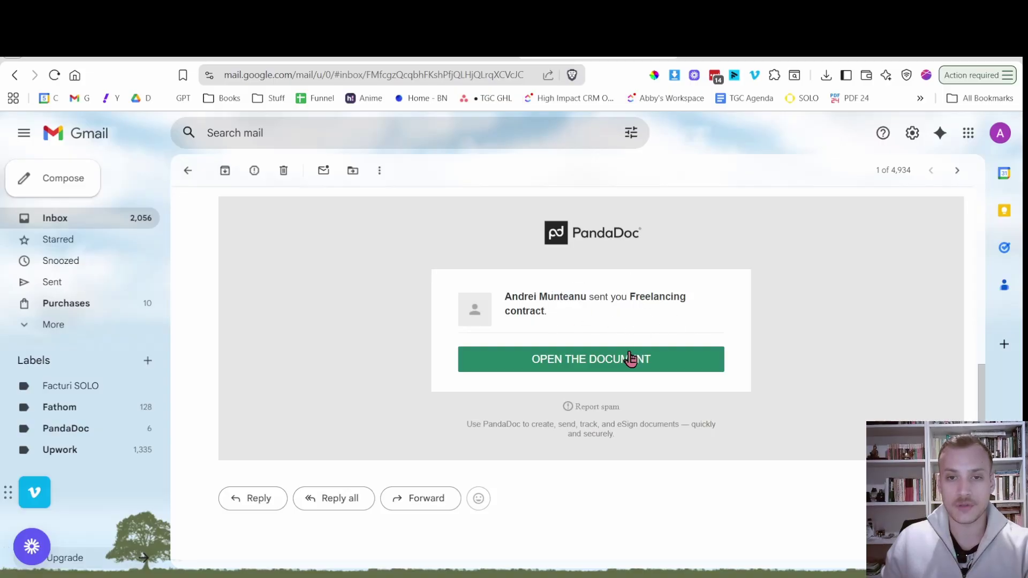
{"action": "left_click", "coordinate": [612, 373]}
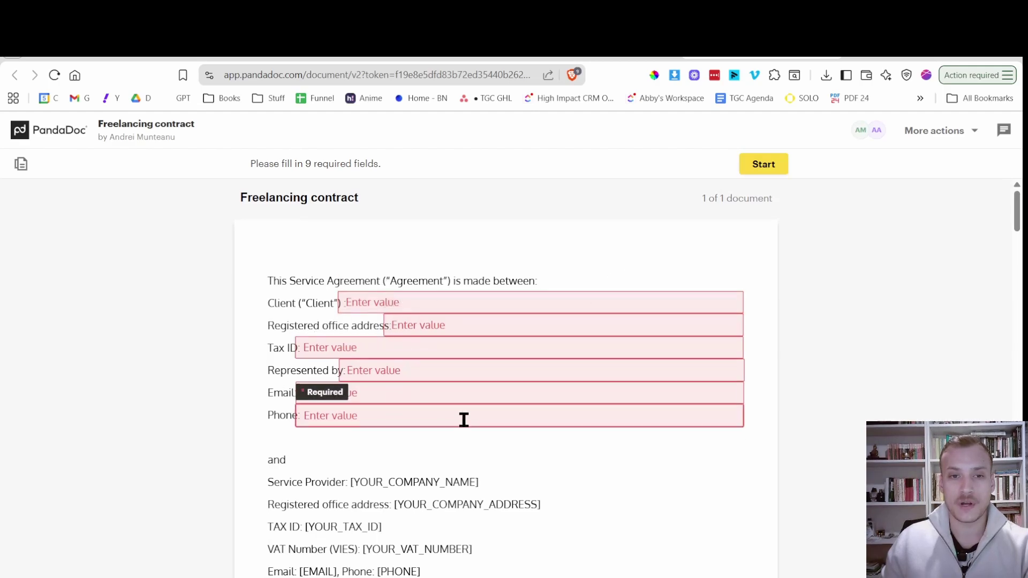
Fill the Client, Registered office address, Tax ID, Represented by, Email and Phone fields with 'test'.
{"action": "scroll", "coordinate": [463, 420], "scroll_direction": "down", "scroll_amount": 20}
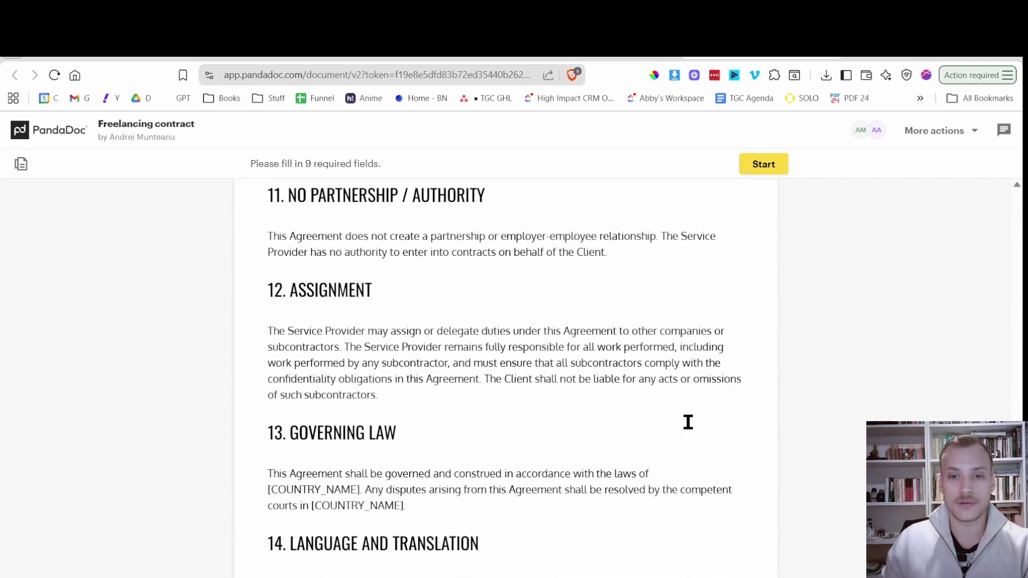
{"action": "scroll", "coordinate": [688, 422], "scroll_direction": "down", "scroll_amount": 10}
{"action": "scroll", "coordinate": [663, 461], "scroll_direction": "up", "scroll_amount": 2}
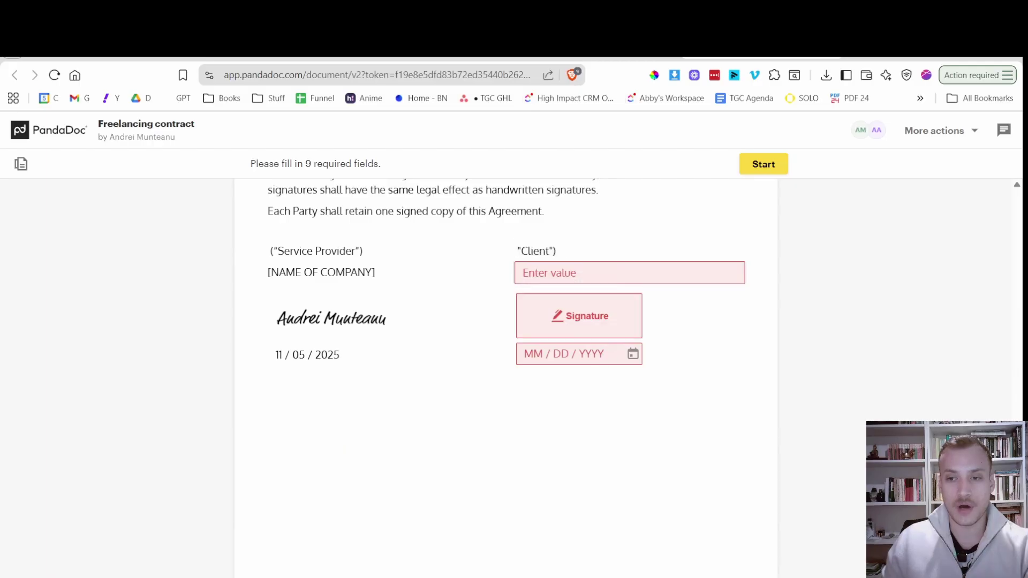
{"action": "left_click", "coordinate": [778, 166]}
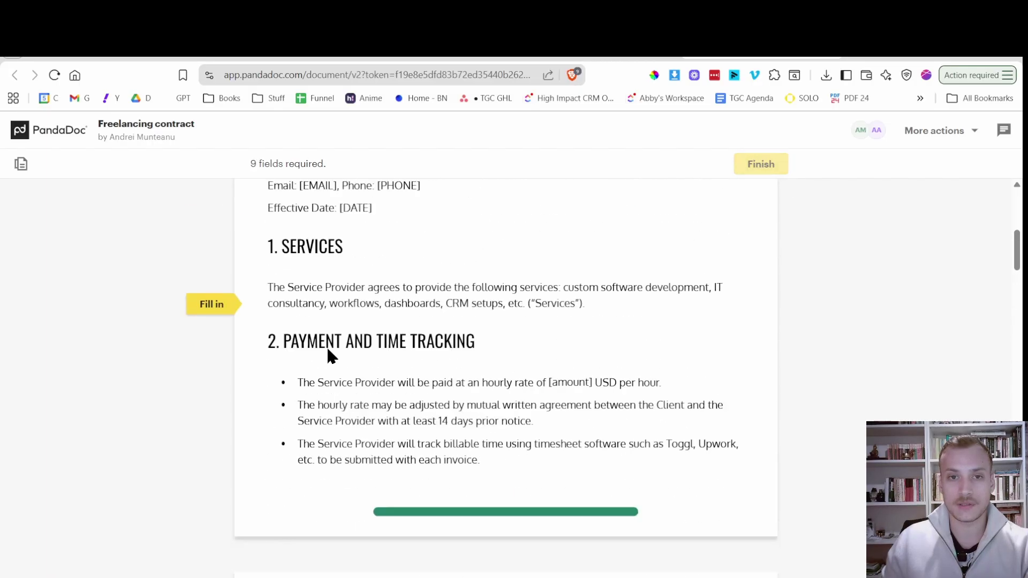
{"action": "left_click", "coordinate": [381, 293]}
{"action": "type", "text": "test"}
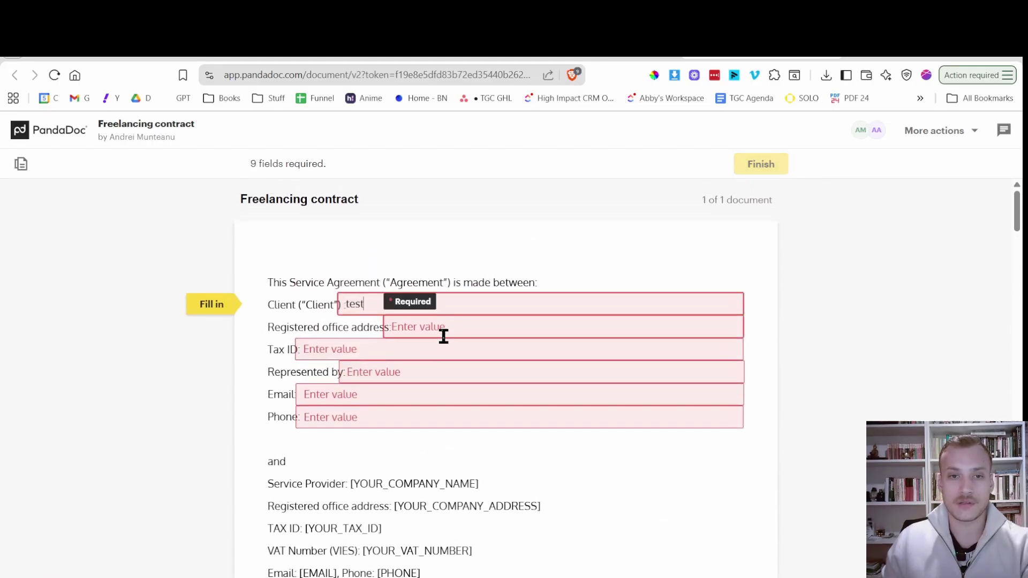
{"action": "left_click", "coordinate": [443, 332]}
{"action": "type", "text": "test"}
{"action": "left_click", "coordinate": [424, 350]}
{"action": "type", "text": "test"}
{"action": "left_click", "coordinate": [413, 368]}
{"action": "type", "text": "test"}
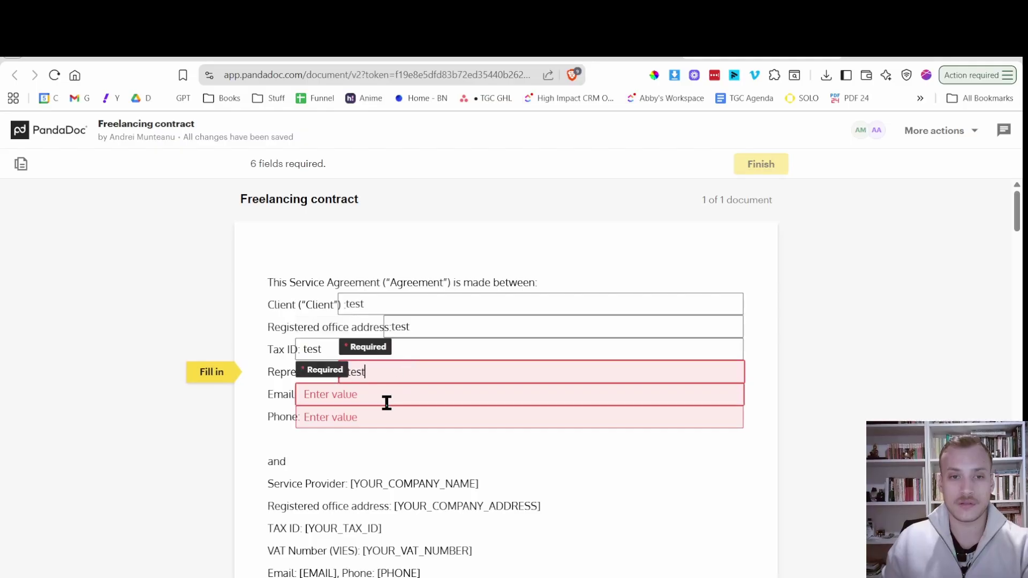
{"action": "left_click", "coordinate": [382, 405]}
{"action": "type", "text": "test"}
{"action": "left_click", "coordinate": [379, 413]}
{"action": "type", "text": "test"}
Enter 'test' as the client name, sign, date it November 5, and finish.
{"action": "scroll", "coordinate": [471, 387], "scroll_direction": "down", "scroll_amount": 5}
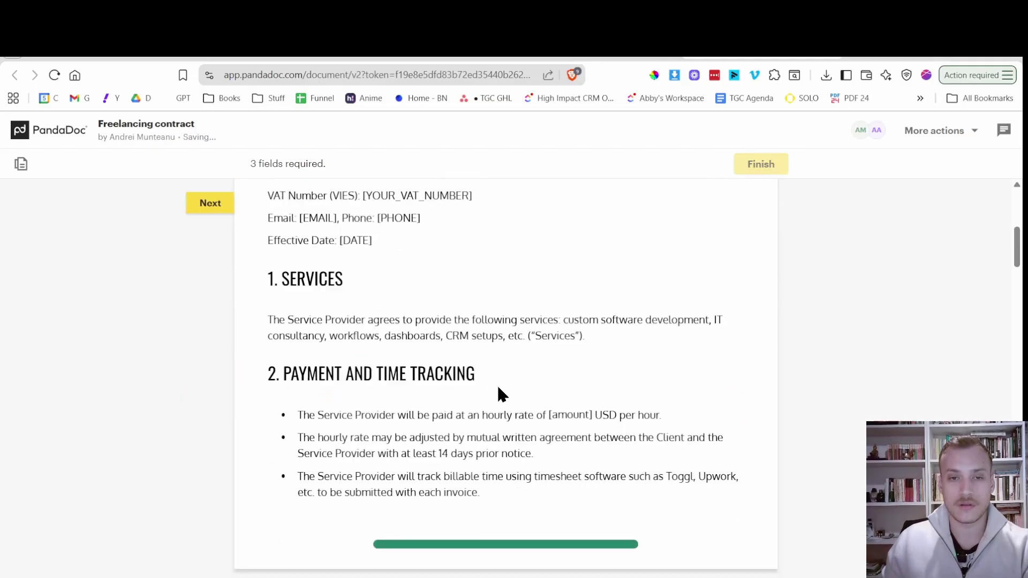
{"action": "left_click", "coordinate": [193, 209]}
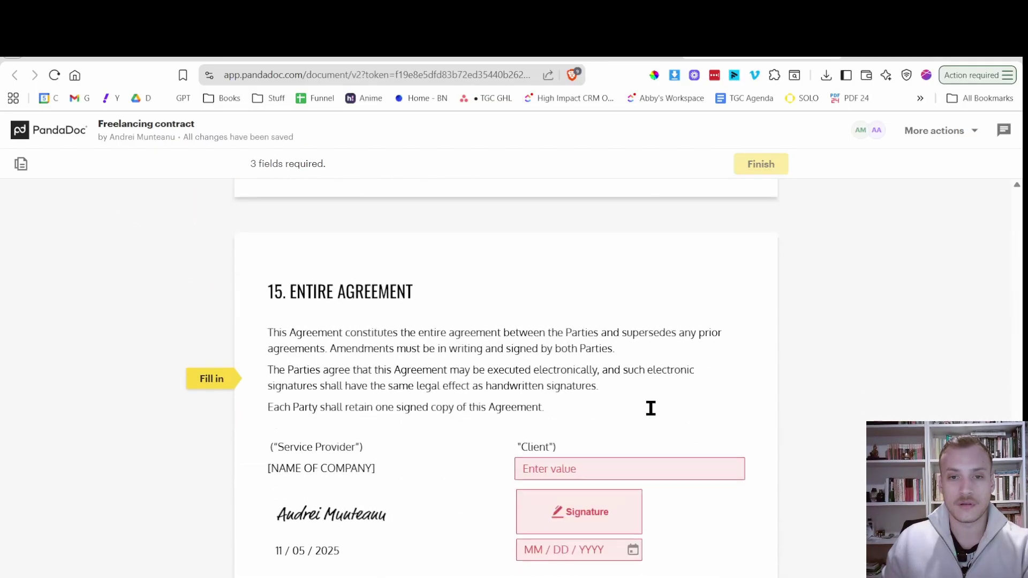
{"action": "type", "text": "test"}
{"action": "left_click", "coordinate": [584, 423]}
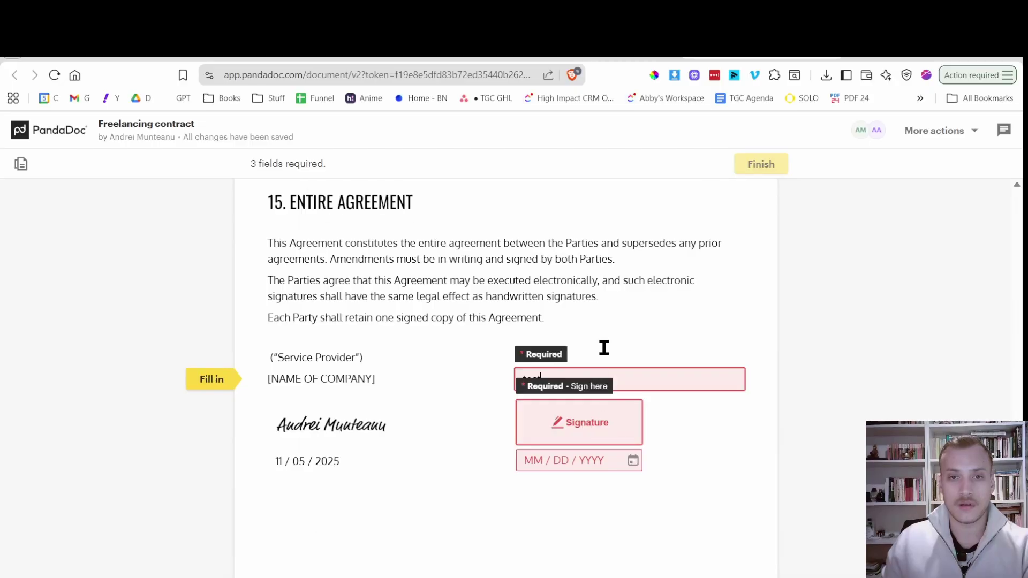
{"action": "left_click", "coordinate": [652, 488]}
{"action": "left_click", "coordinate": [562, 459]}
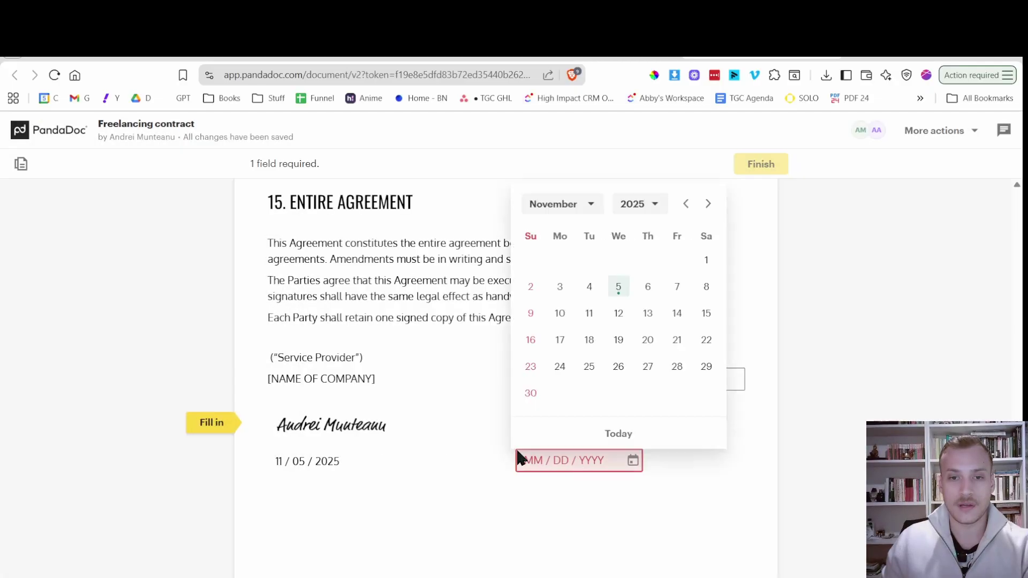
{"action": "left_click", "coordinate": [619, 287]}
{"action": "left_click", "coordinate": [742, 167]}
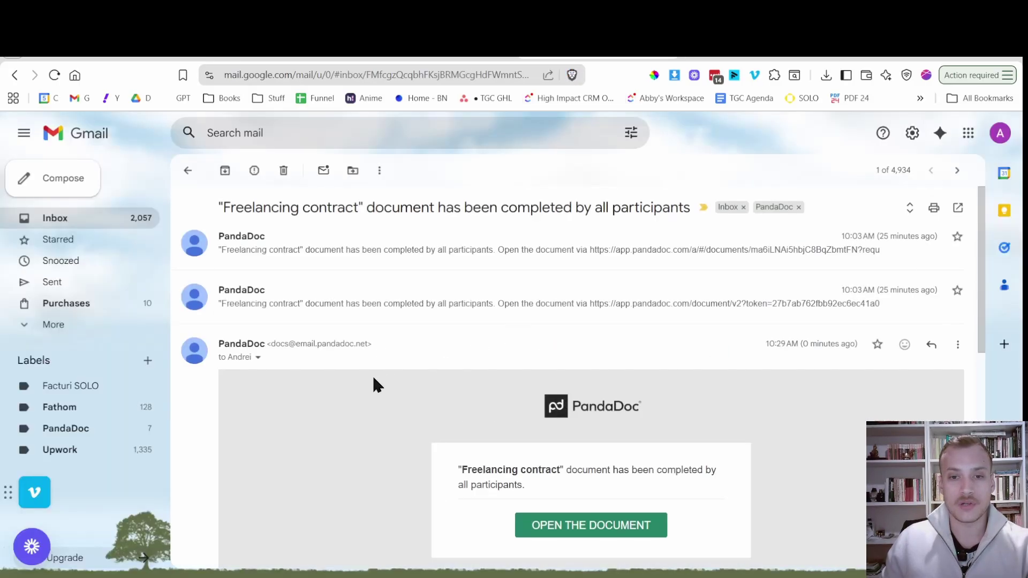
Open the contract from the 'completed by all participants' email to view its Completed status.
{"action": "scroll", "coordinate": [381, 390], "scroll_direction": "down", "scroll_amount": 4}
{"action": "scroll", "coordinate": [396, 380], "scroll_direction": "down", "scroll_amount": 5}
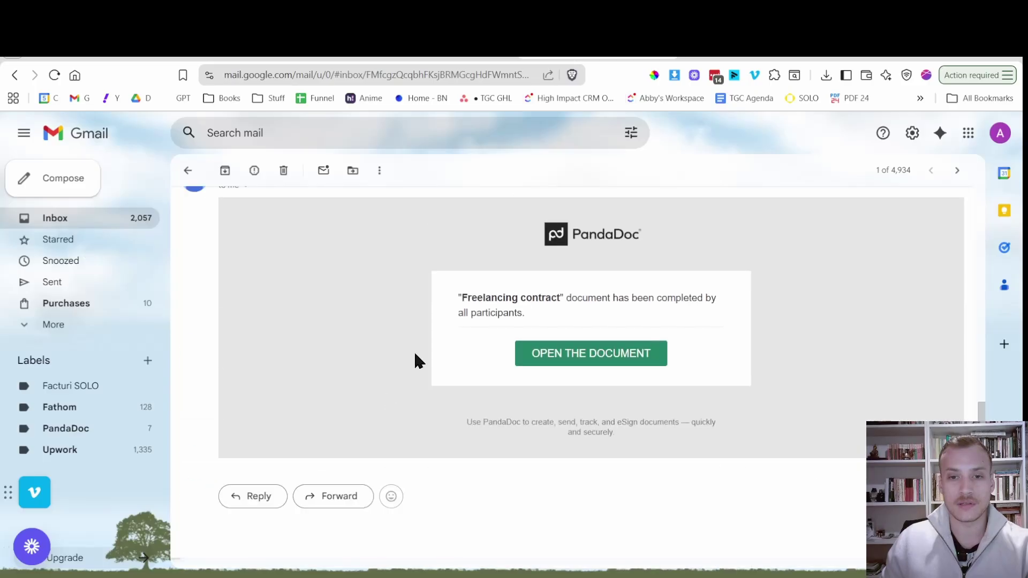
{"action": "scroll", "coordinate": [433, 314], "scroll_direction": "up", "scroll_amount": 2}
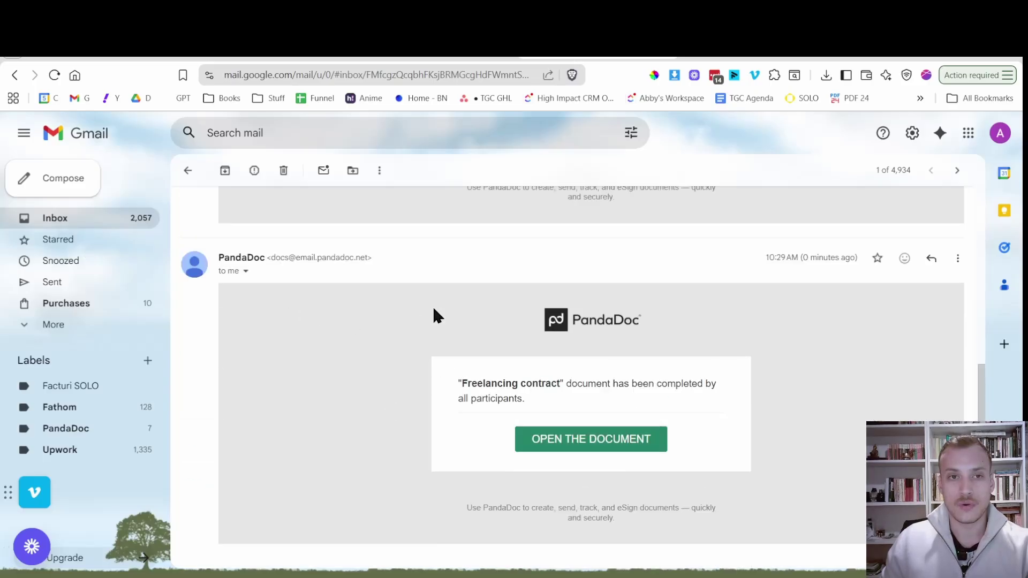
{"action": "scroll", "coordinate": [433, 314], "scroll_direction": "down", "scroll_amount": 1}
{"action": "scroll", "coordinate": [426, 330], "scroll_direction": "down", "scroll_amount": 1}
{"action": "scroll", "coordinate": [420, 334], "scroll_direction": "up", "scroll_amount": 2}
{"action": "scroll", "coordinate": [419, 333], "scroll_direction": "down", "scroll_amount": 2}
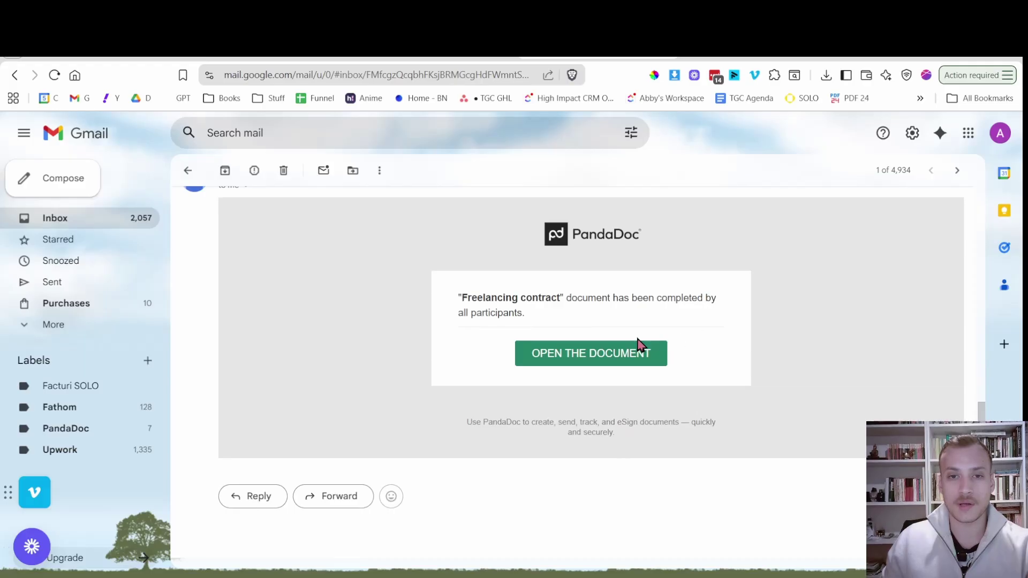
{"action": "left_click", "coordinate": [622, 360]}
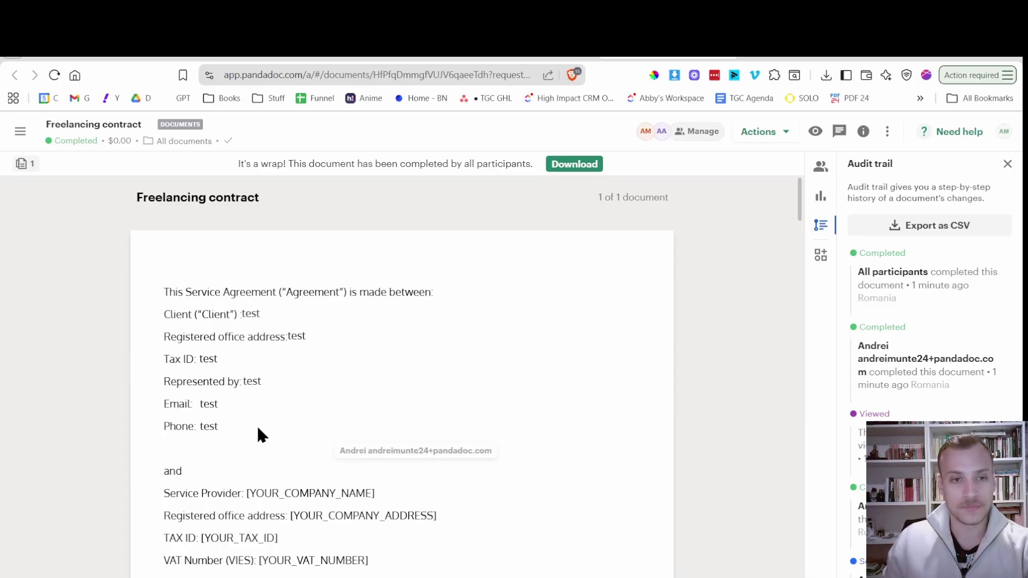
{"action": "scroll", "coordinate": [290, 278], "scroll_direction": "down", "scroll_amount": 6}
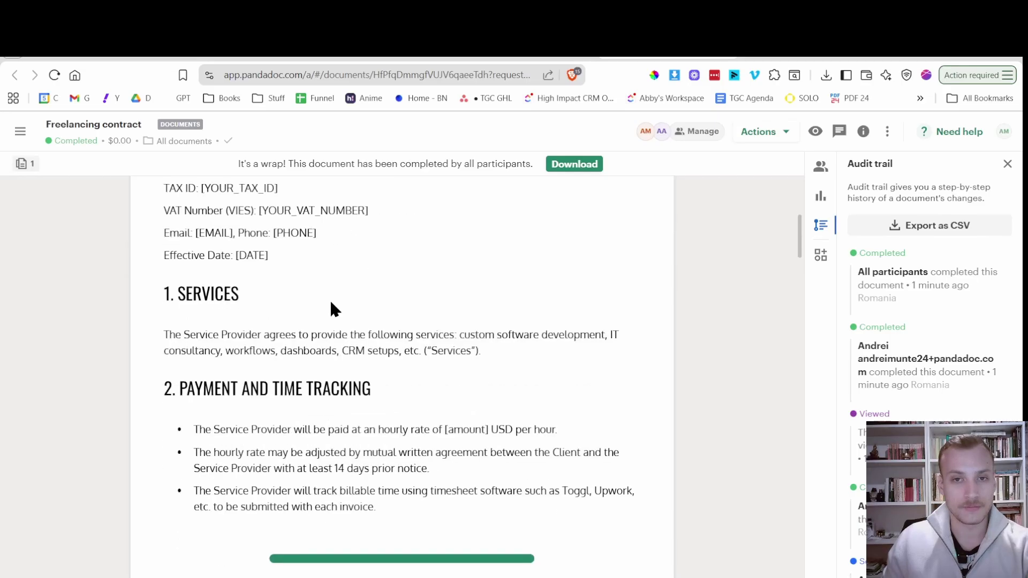
{"action": "scroll", "coordinate": [331, 303], "scroll_direction": "up", "scroll_amount": 6}
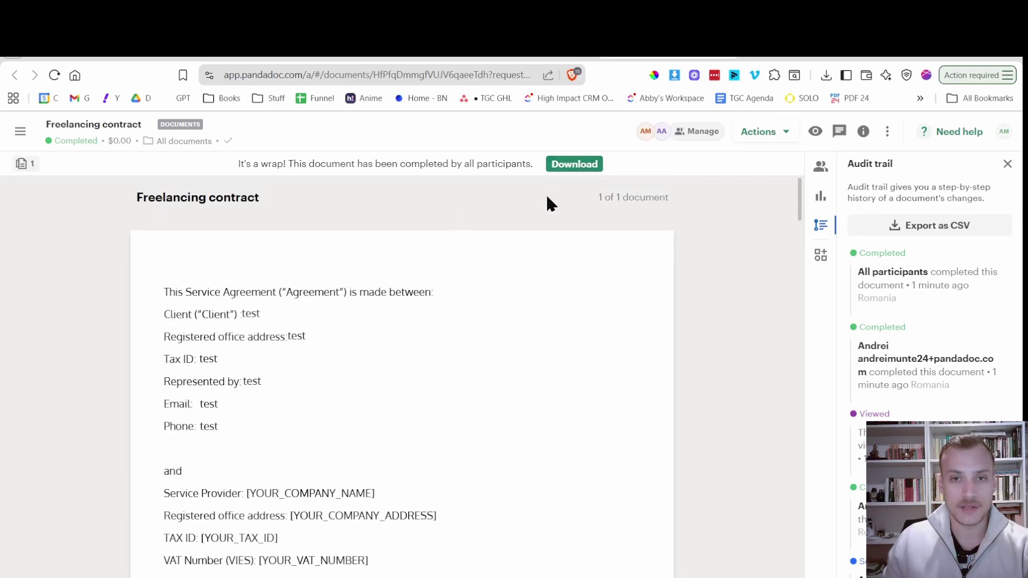